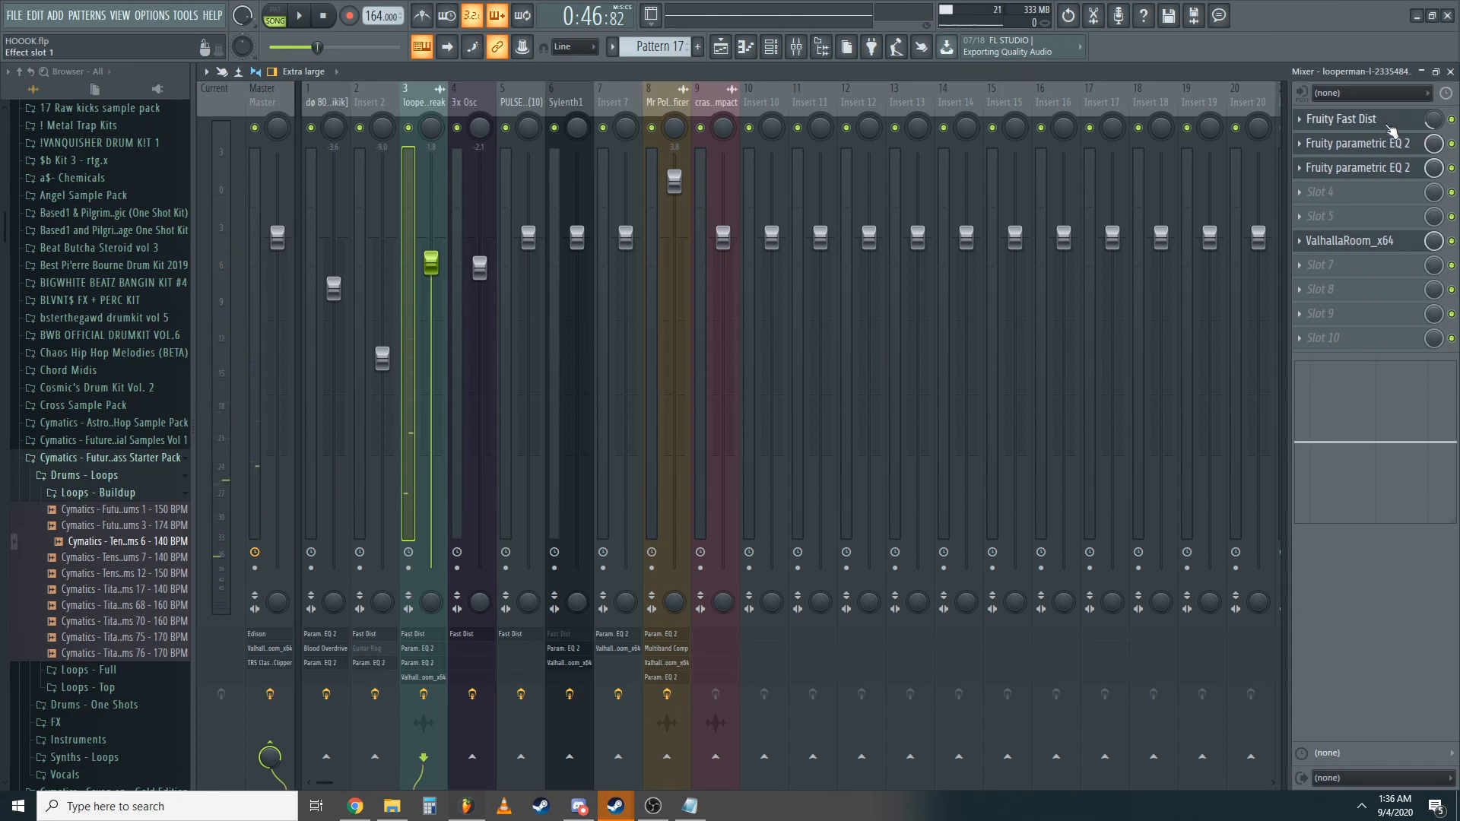
- Examine the Fruity Fast Dist and the first Fruity parametric EQ 2 on the killstreak loop's mixer insert
click(1389, 121)
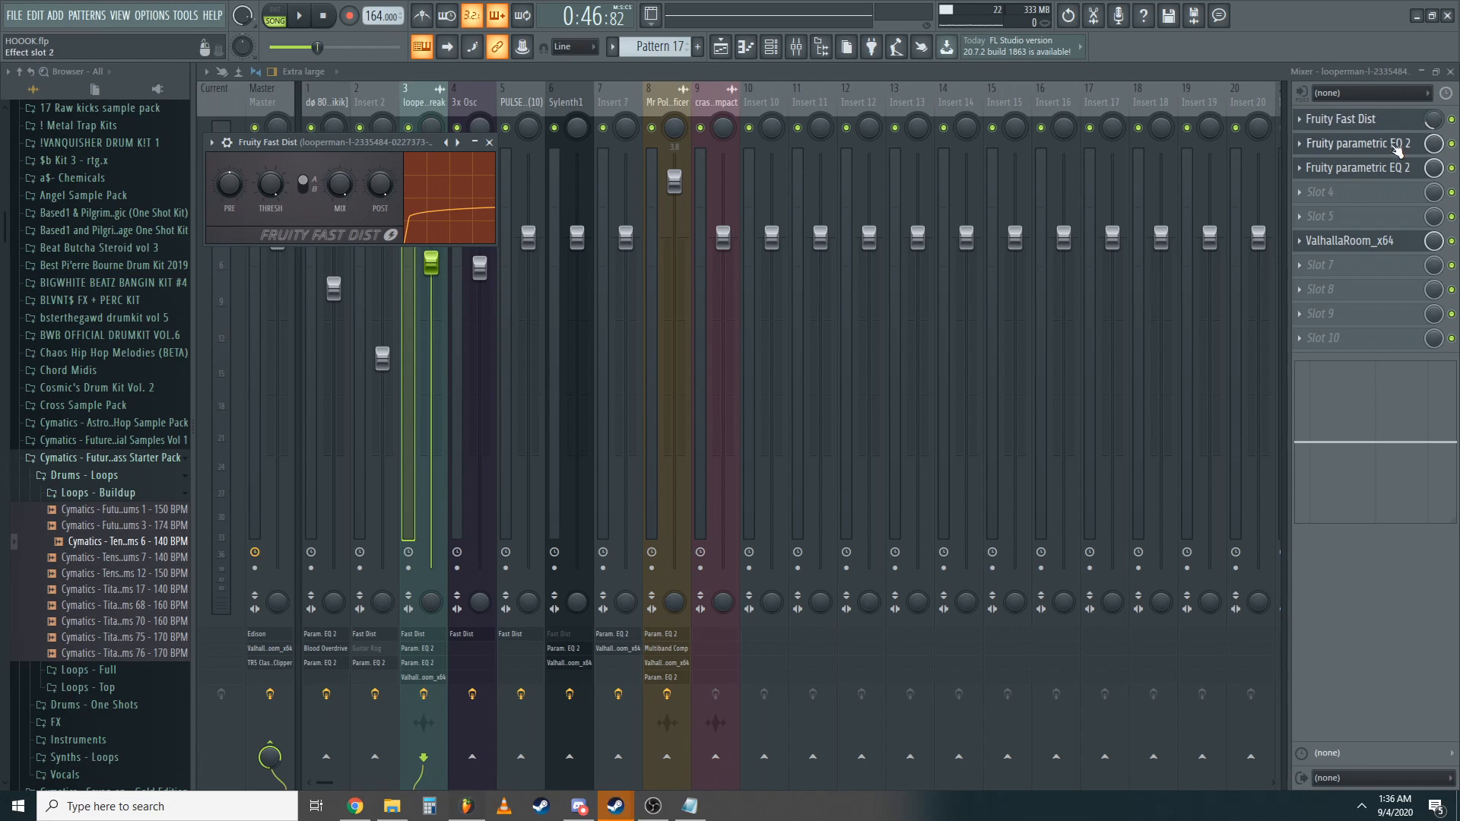
click(1401, 143)
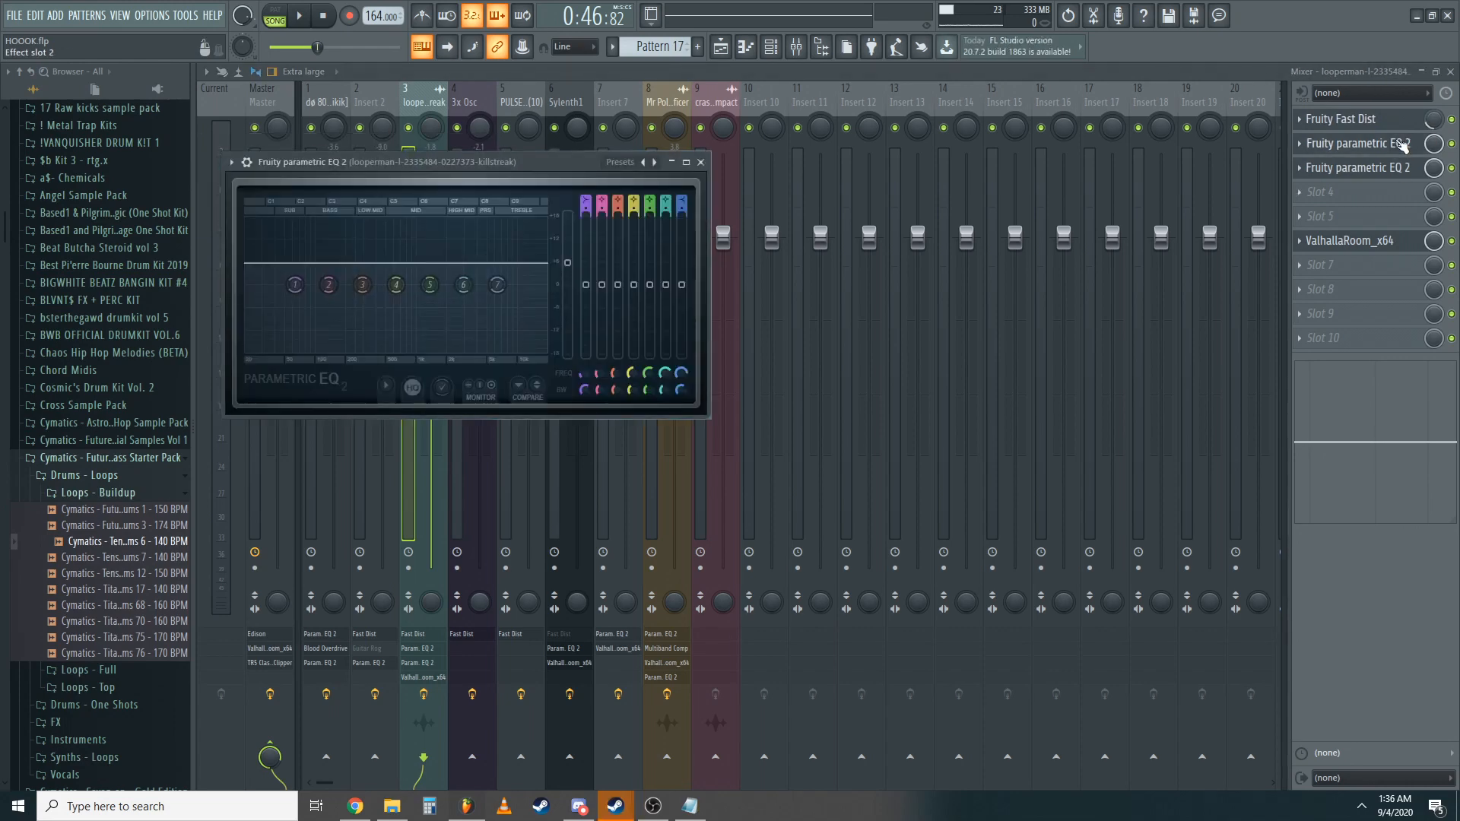
click(1405, 145)
click(1405, 145)
click(1405, 144)
click(1405, 144)
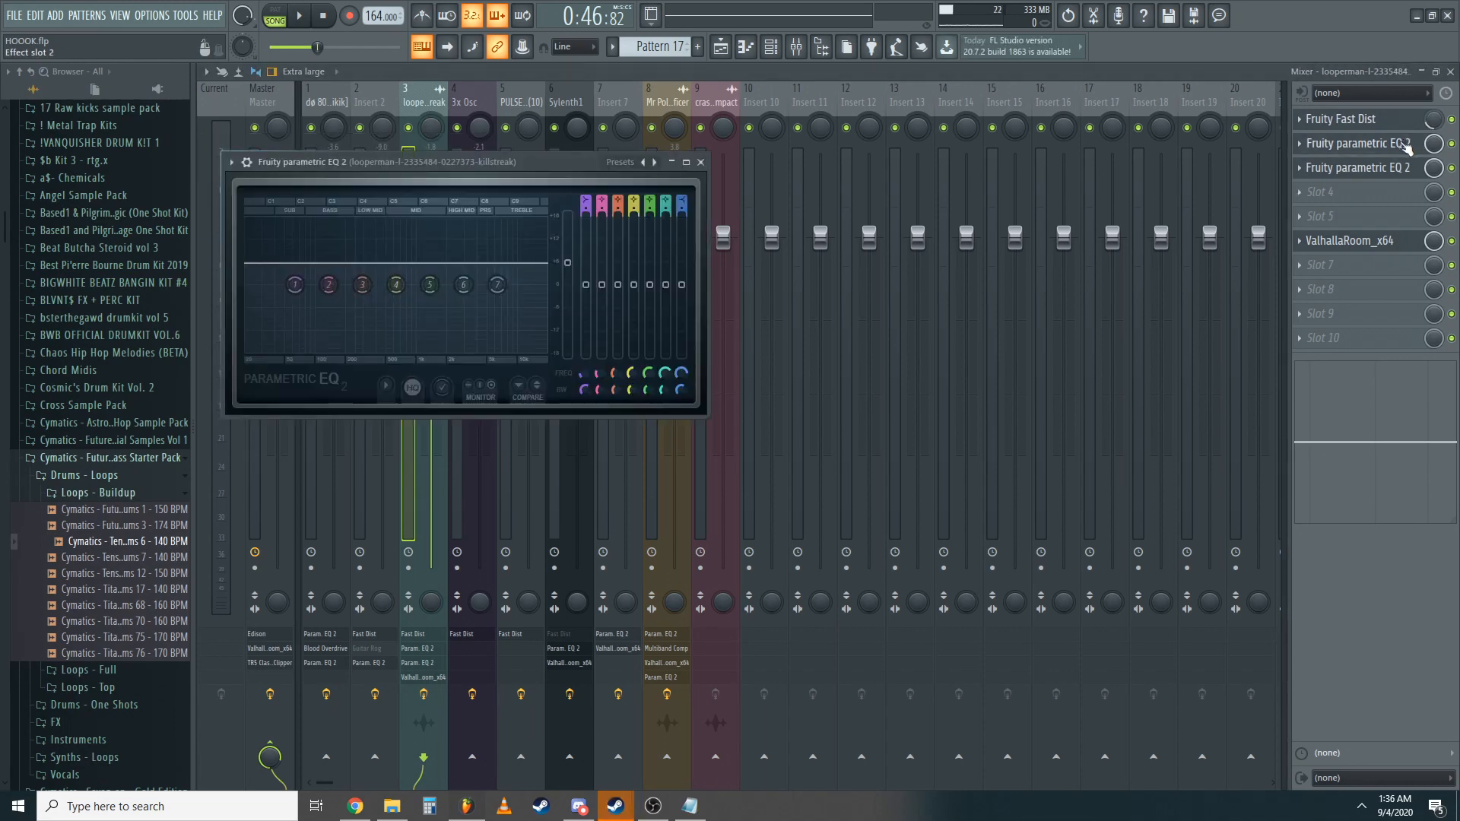
click(1406, 148)
click(1405, 147)
click(1406, 148)
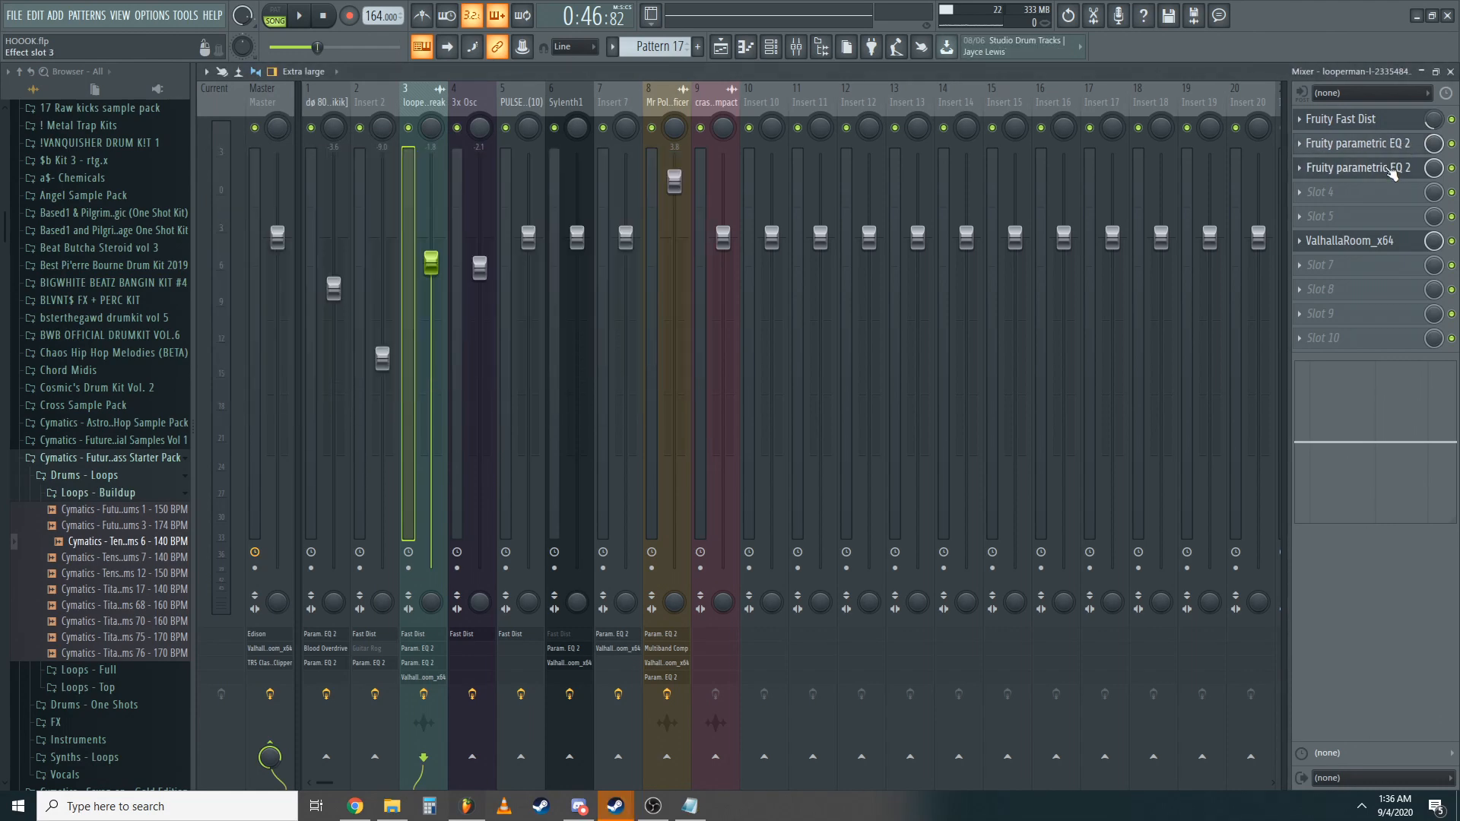
- Examine the second Fruity parametric EQ 2 and the ValhallaRoom reverb settings on the killstreak loop's insert
click(1338, 185)
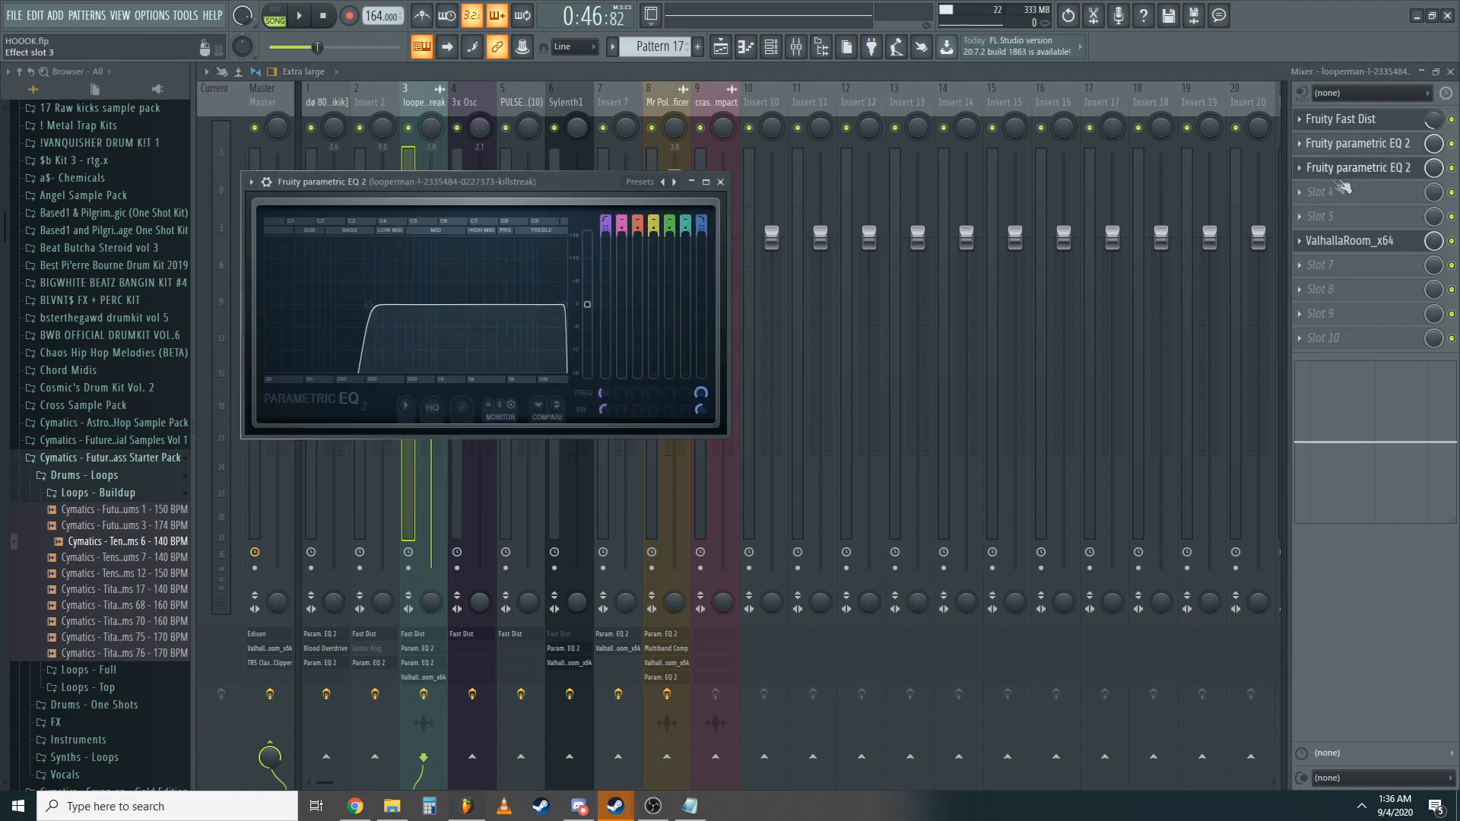
drag(384, 314, 393, 311)
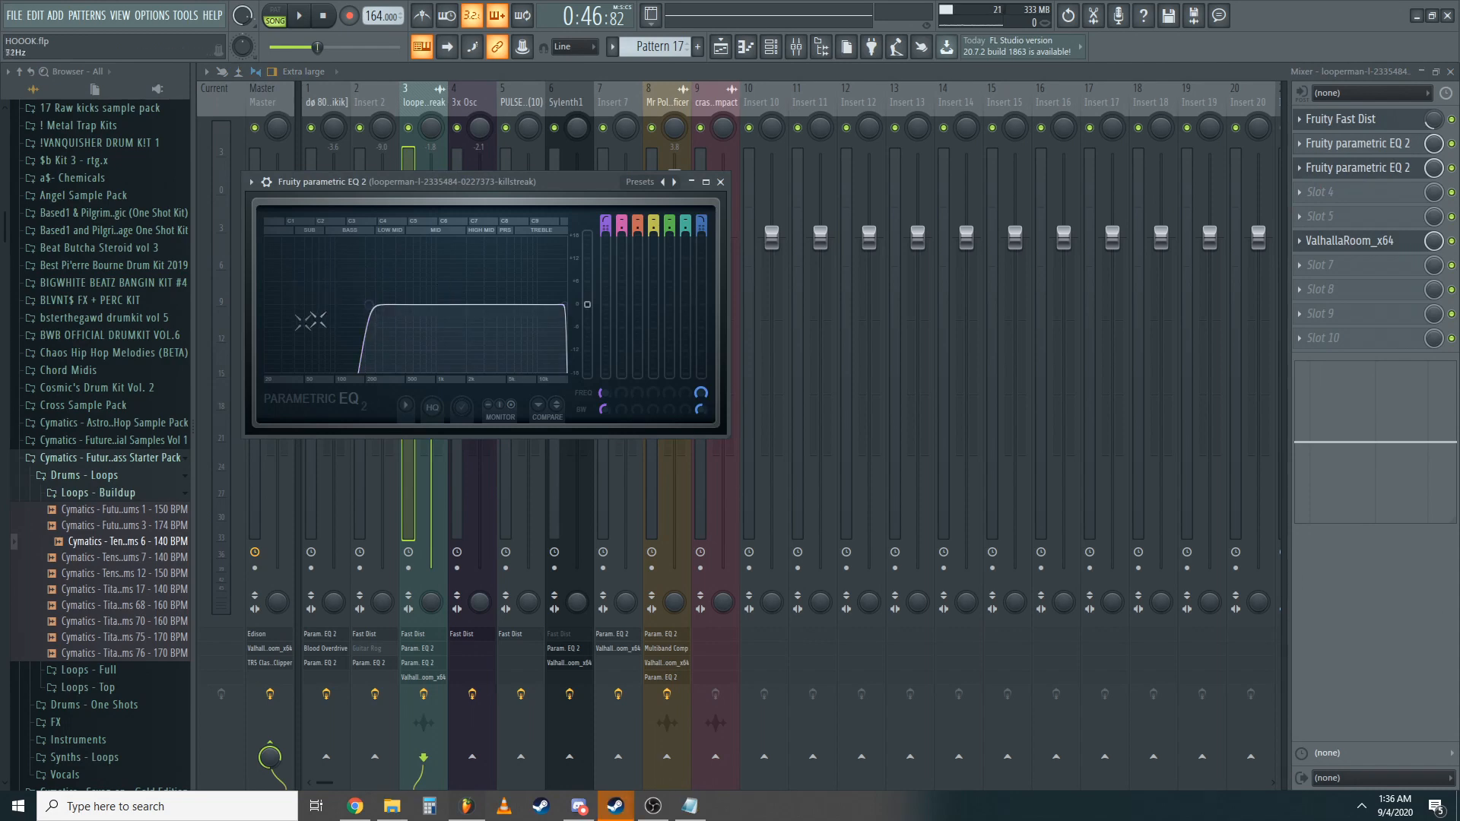
click(1344, 241)
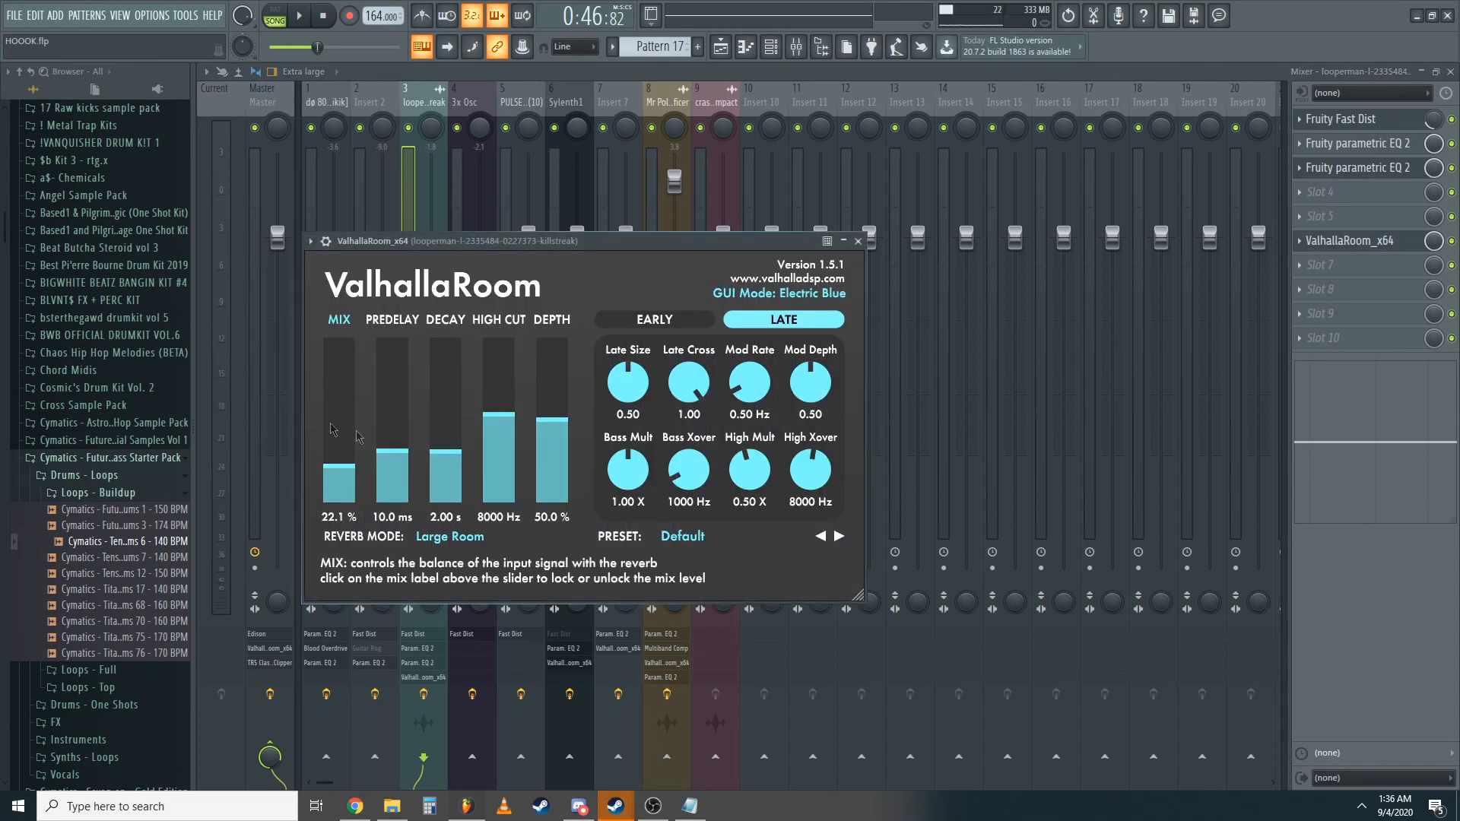
click(857, 242)
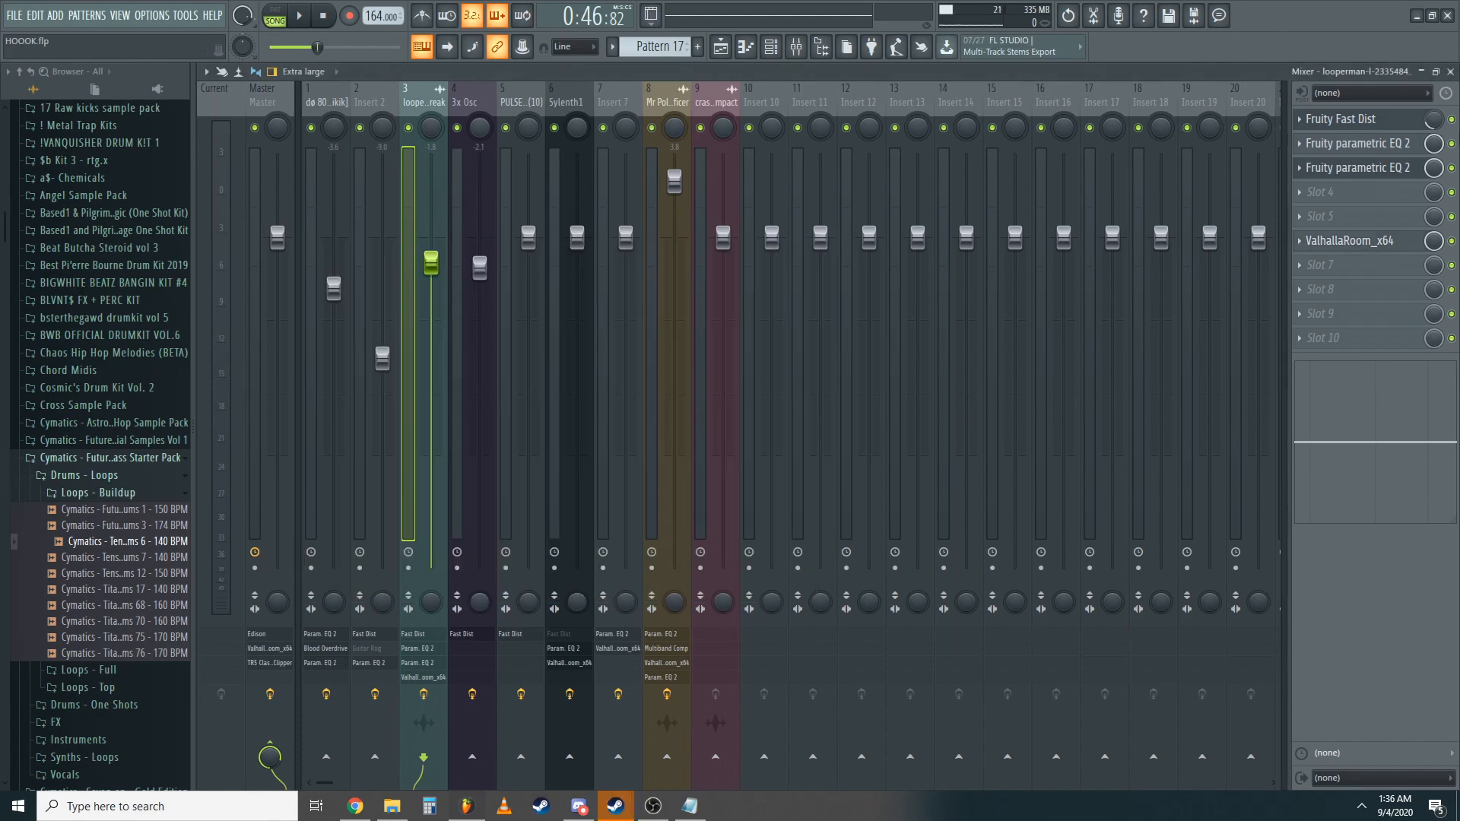
- Inspect the channel settings of the killstreak loop and its Part_1 copy in the Playlist
click(1450, 70)
click(806, 182)
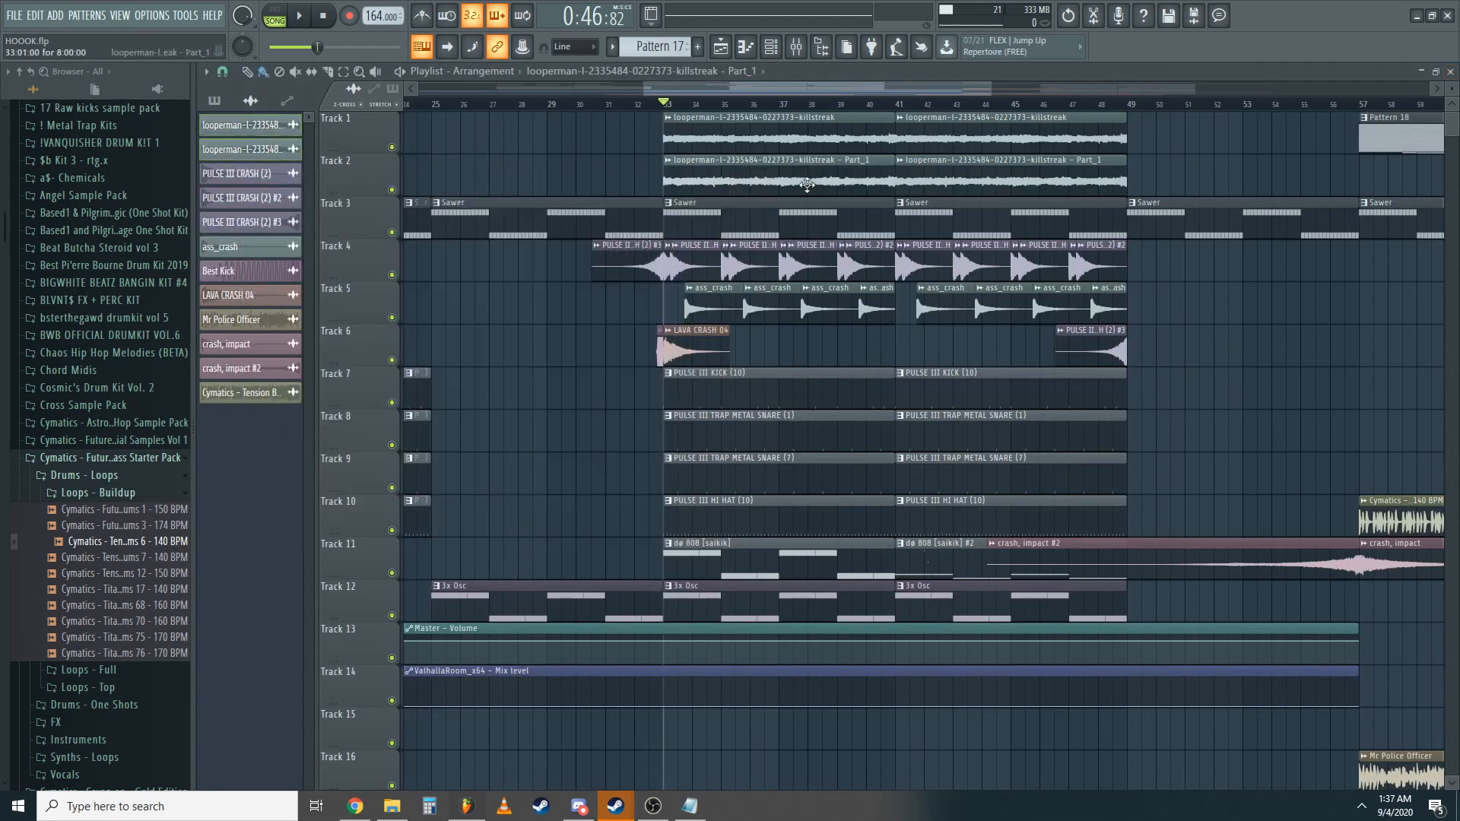
double_click(811, 147)
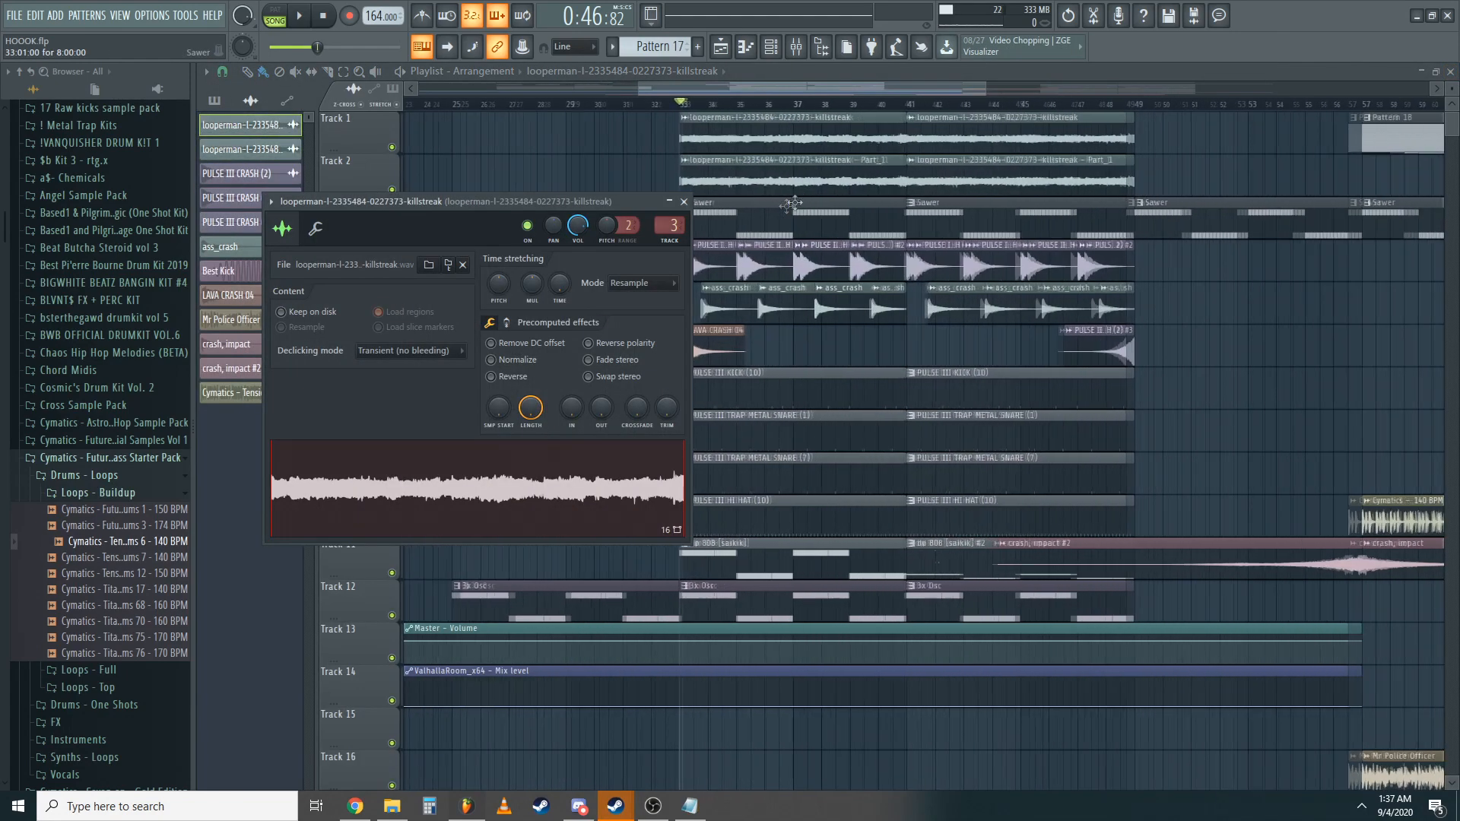
click(786, 131)
click(685, 171)
mouse_move(874, 188)
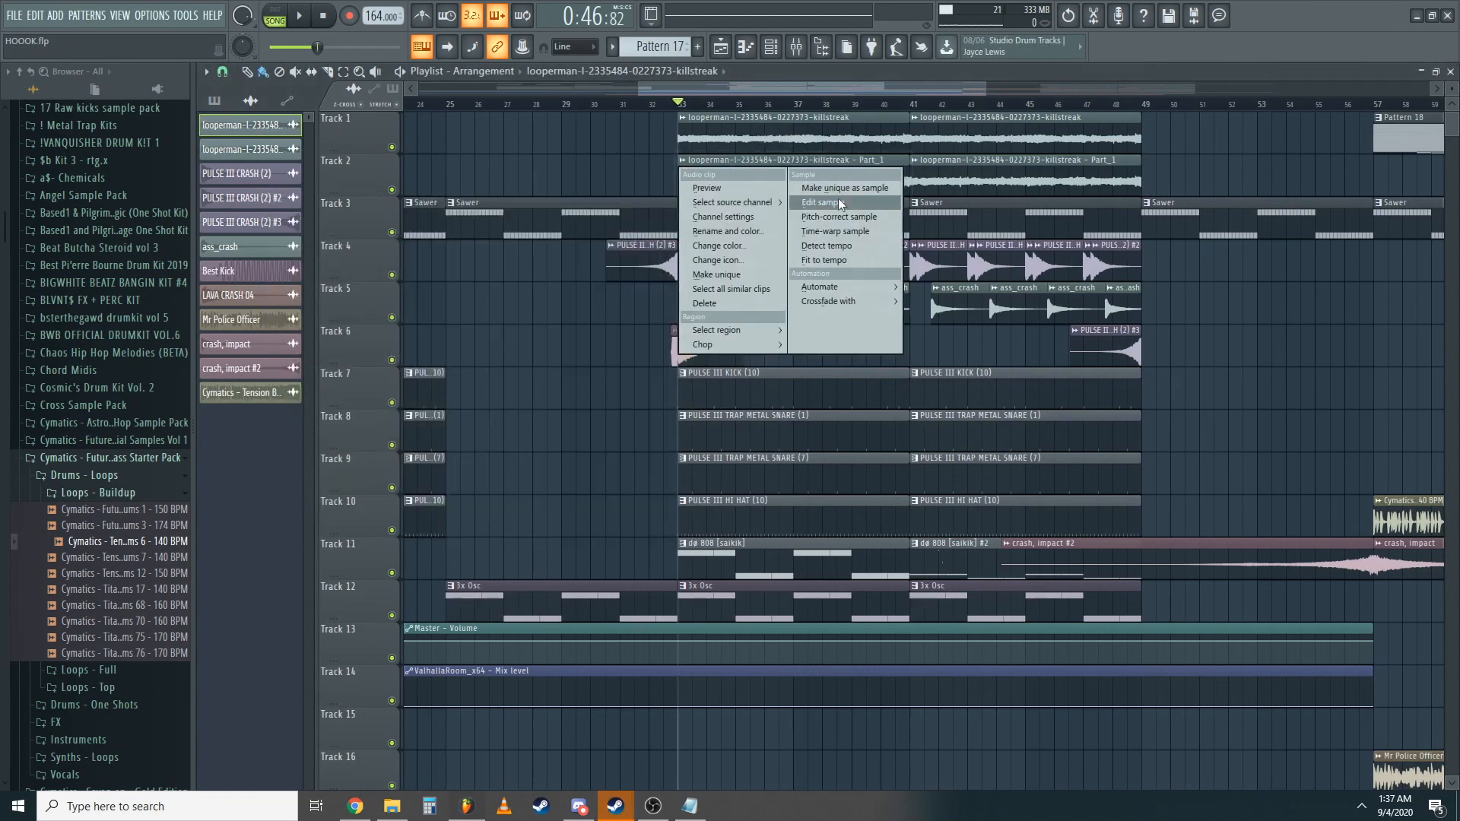
click(958, 181)
double_click(957, 181)
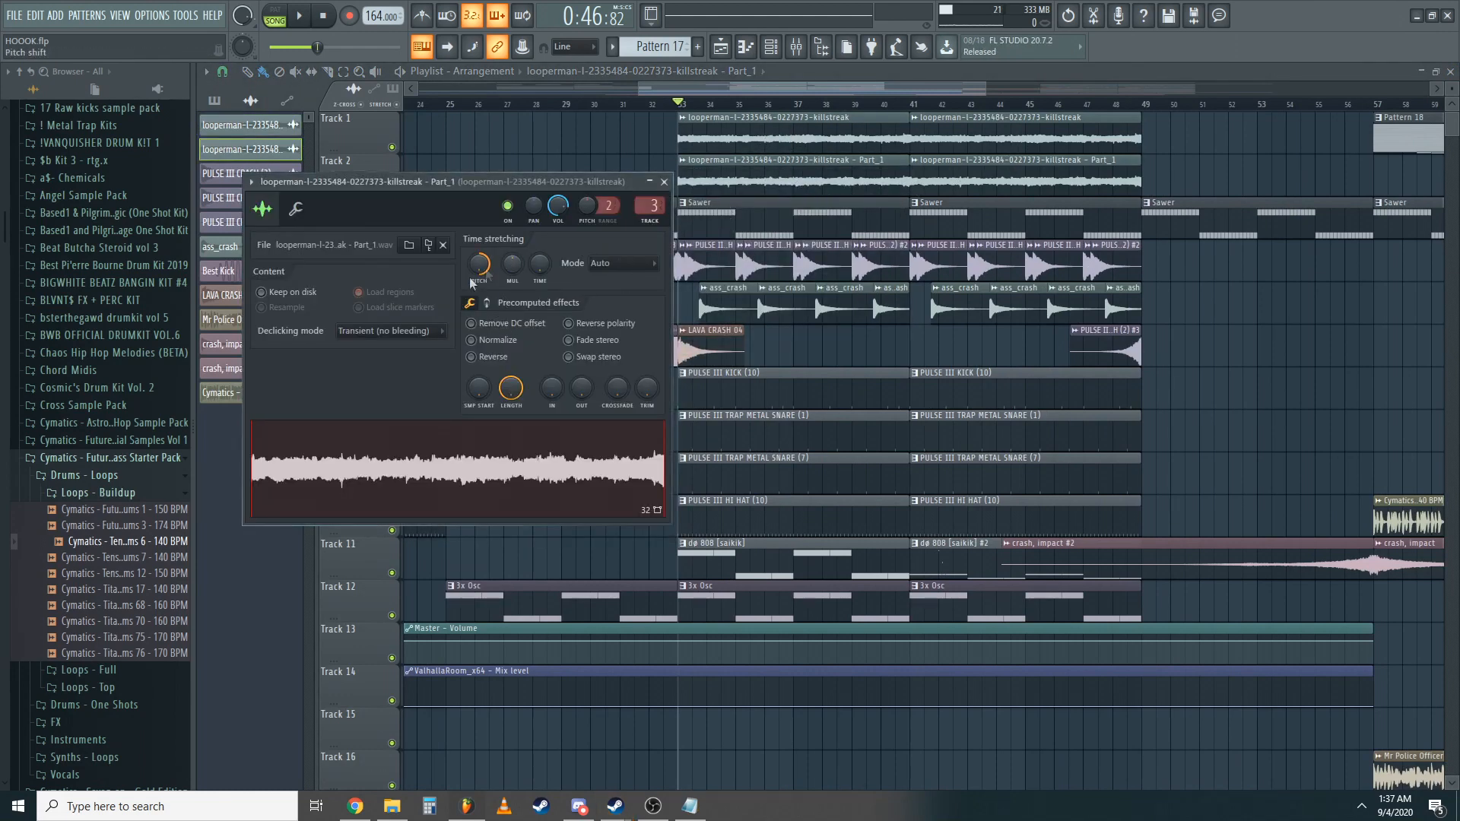
click(795, 56)
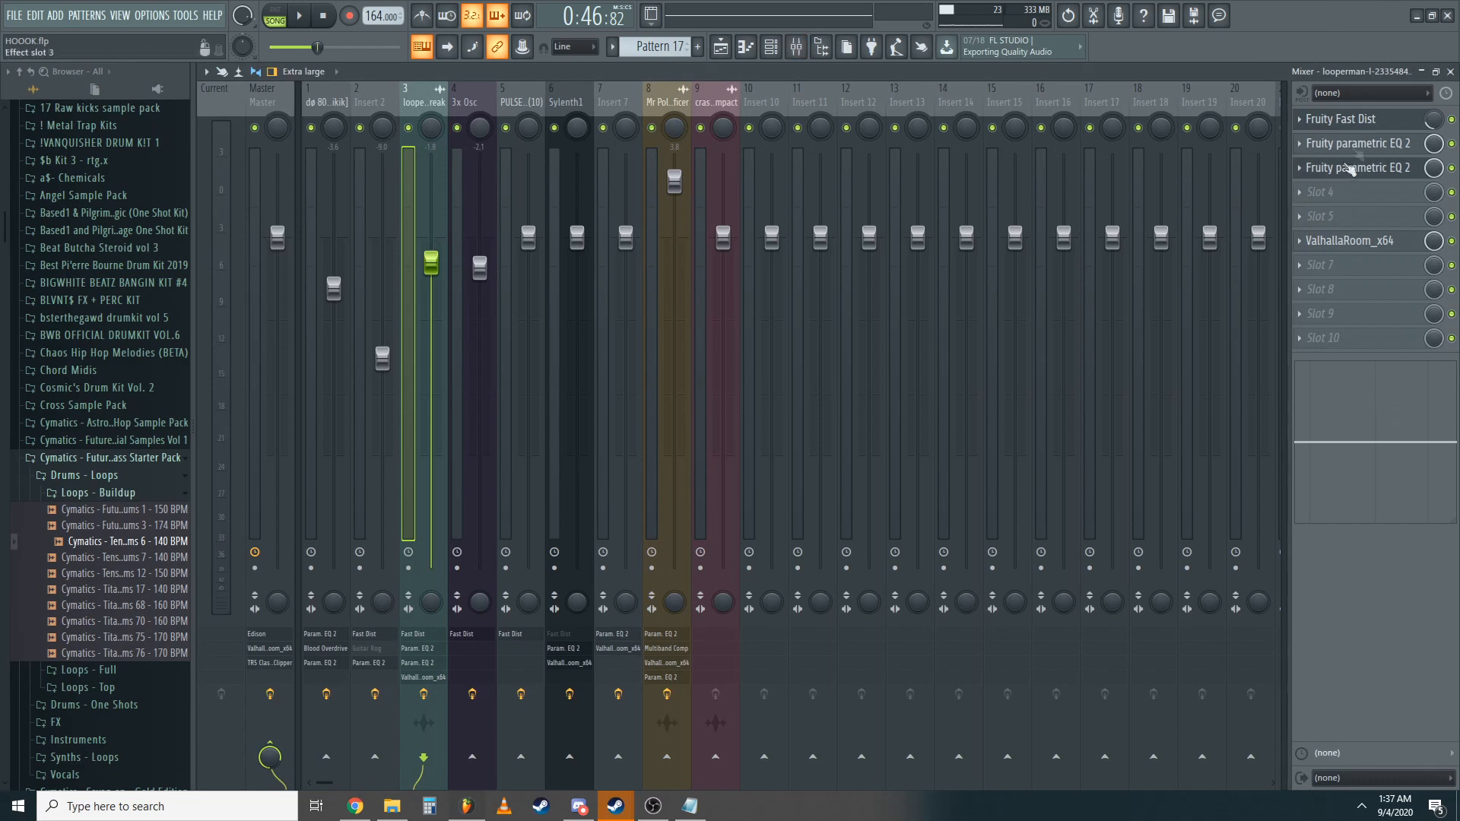
click(1450, 72)
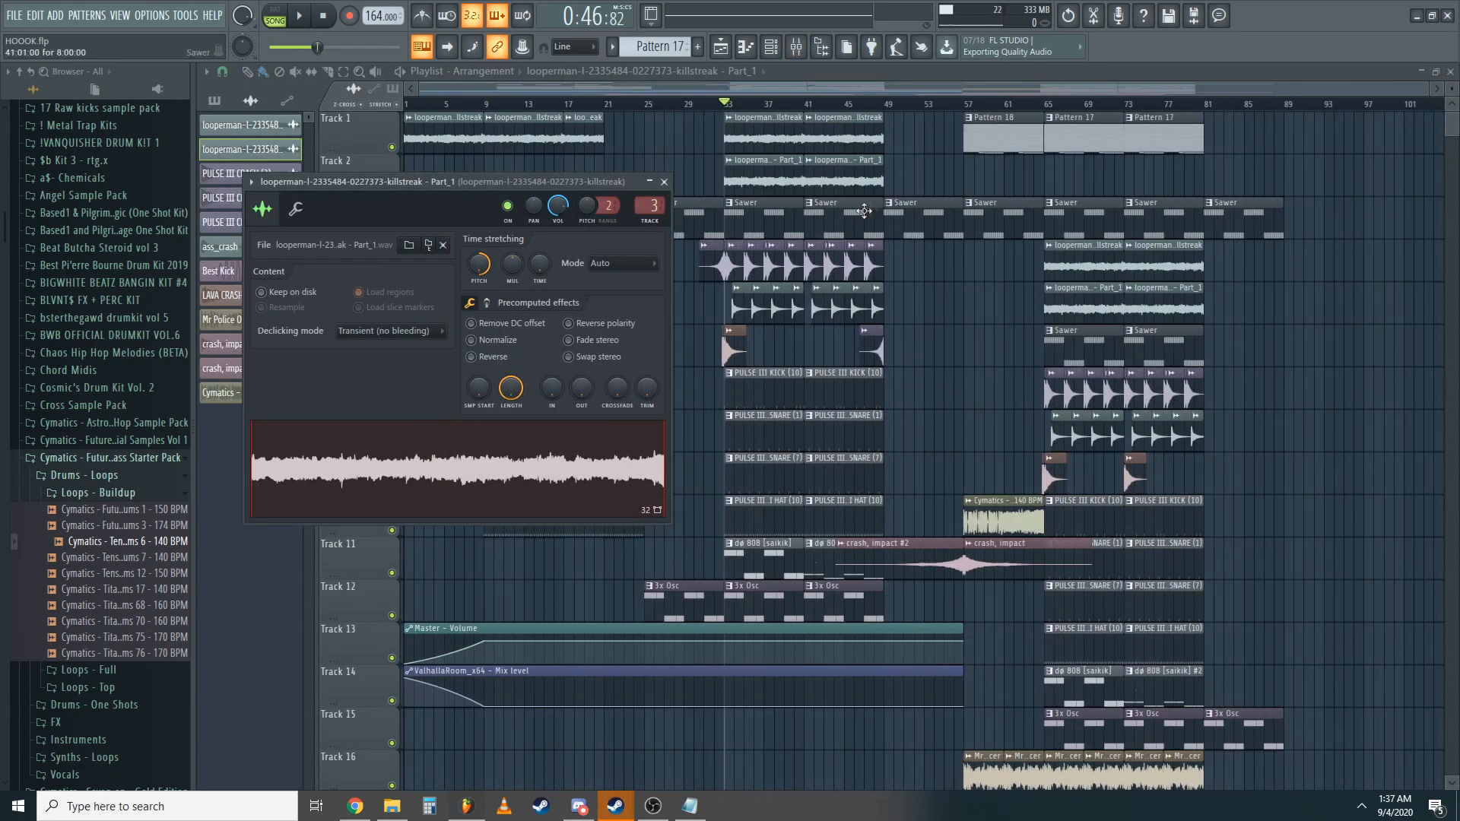
- Move the playhead to bar 25 and inspect the Sawer synth used by the clip on Track 3
mouse_move(669, 108)
mouse_down()
mouse_move(637, 113)
mouse_move(651, 116)
mouse_up()
scroll(643, 166, up, 6)
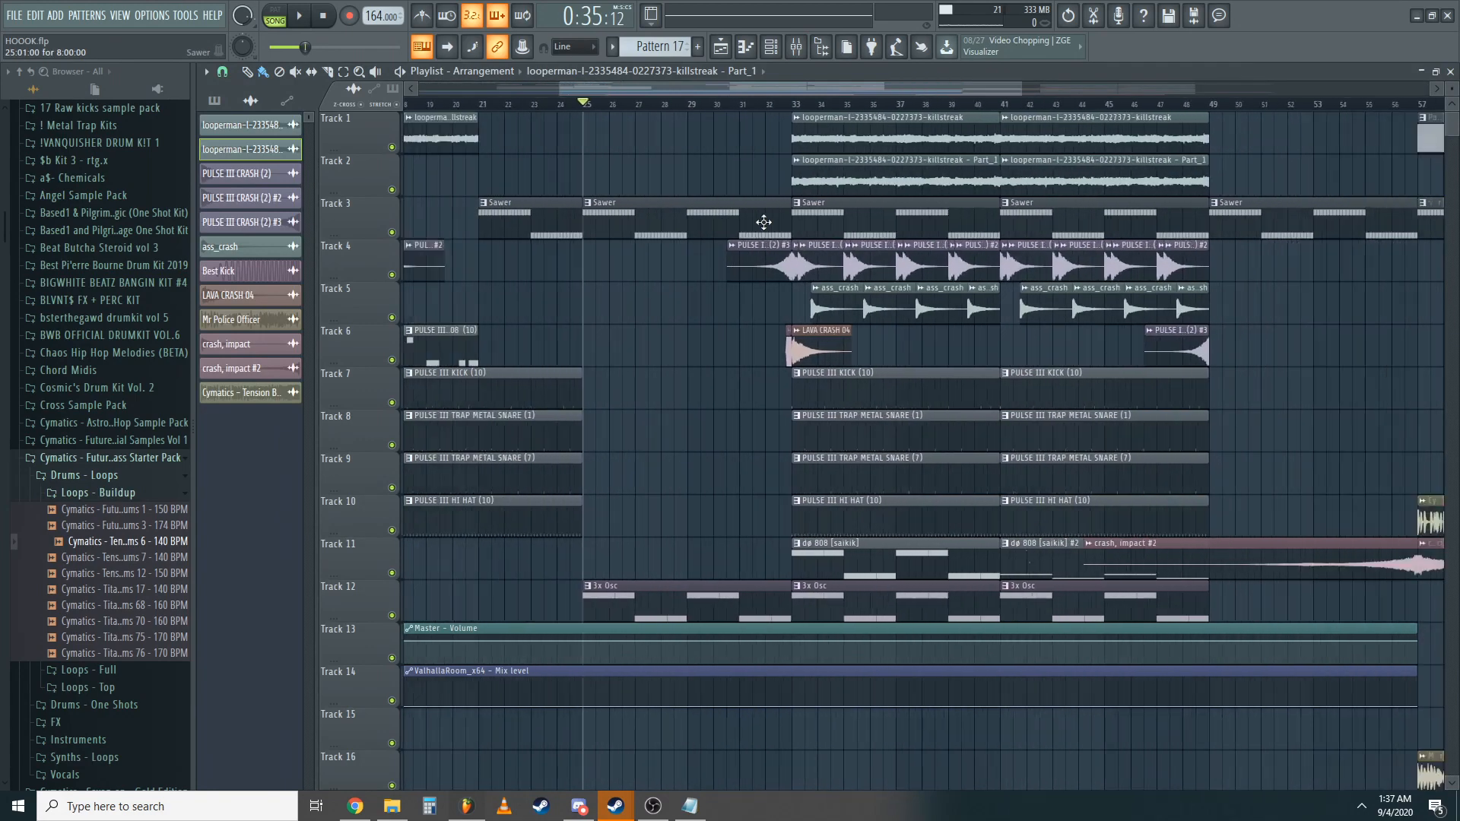
scroll(653, 226, up, 6)
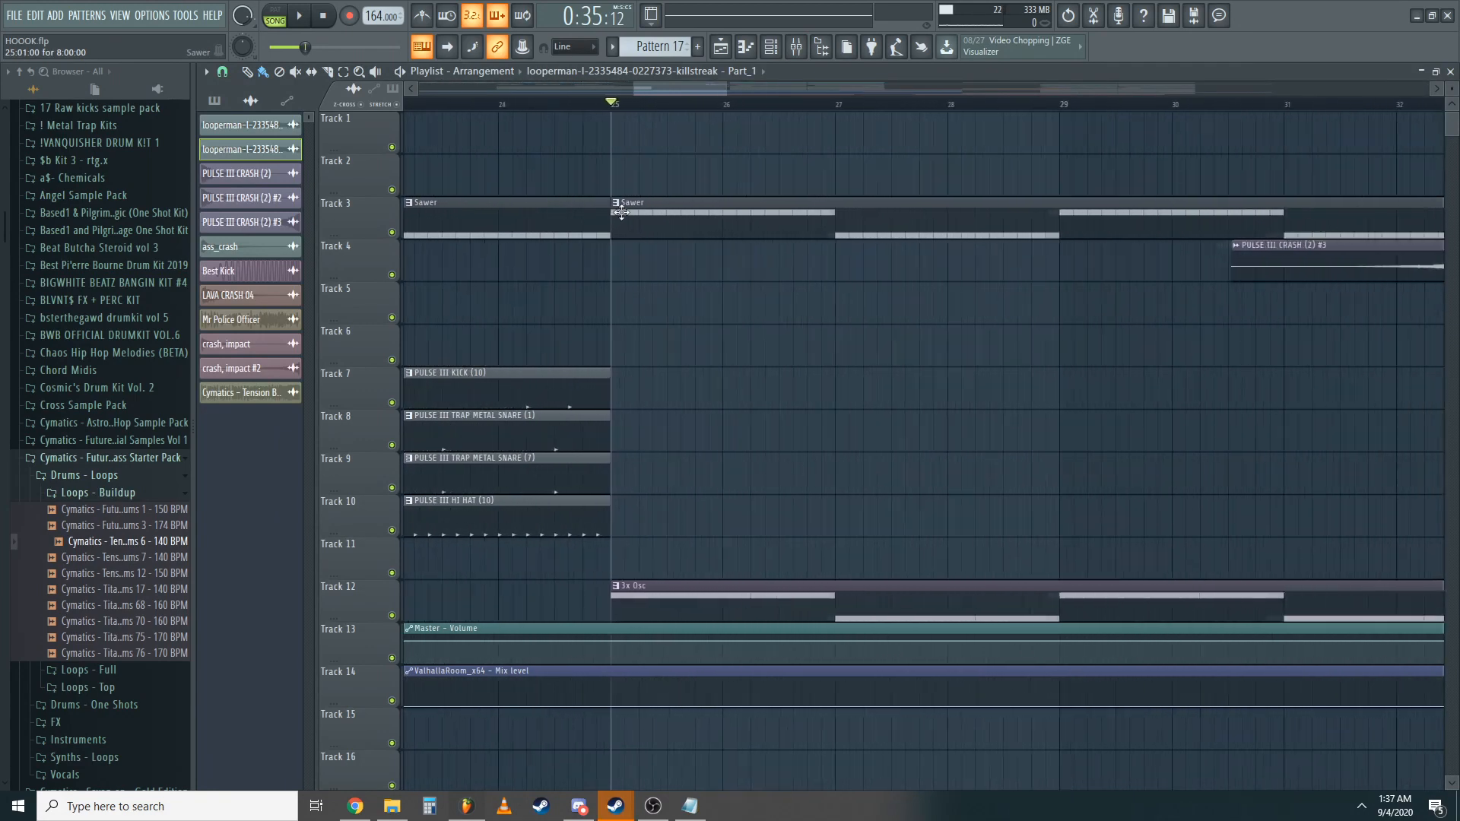
click(653, 226)
click(772, 47)
click(770, 369)
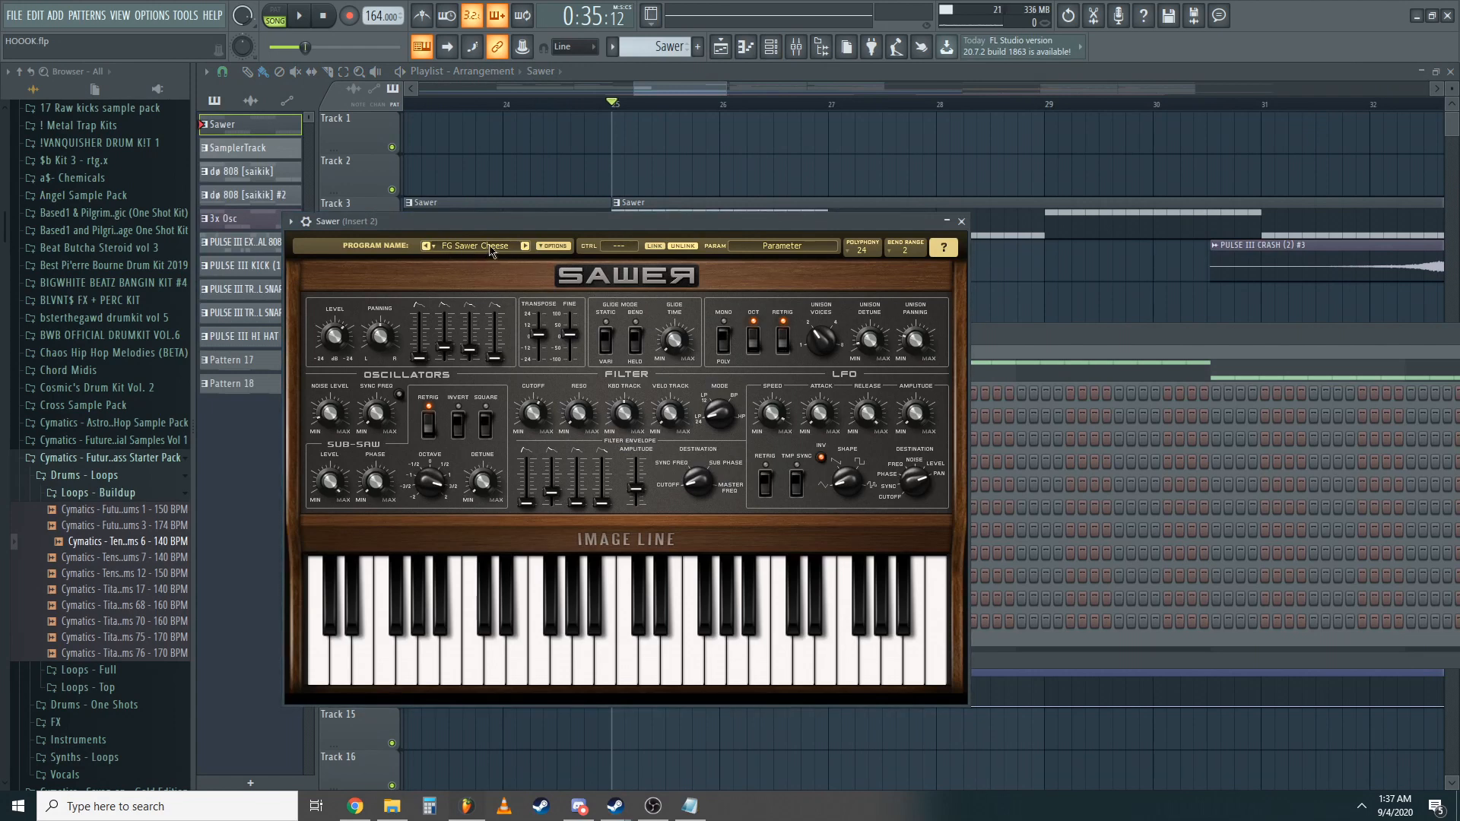
click(962, 221)
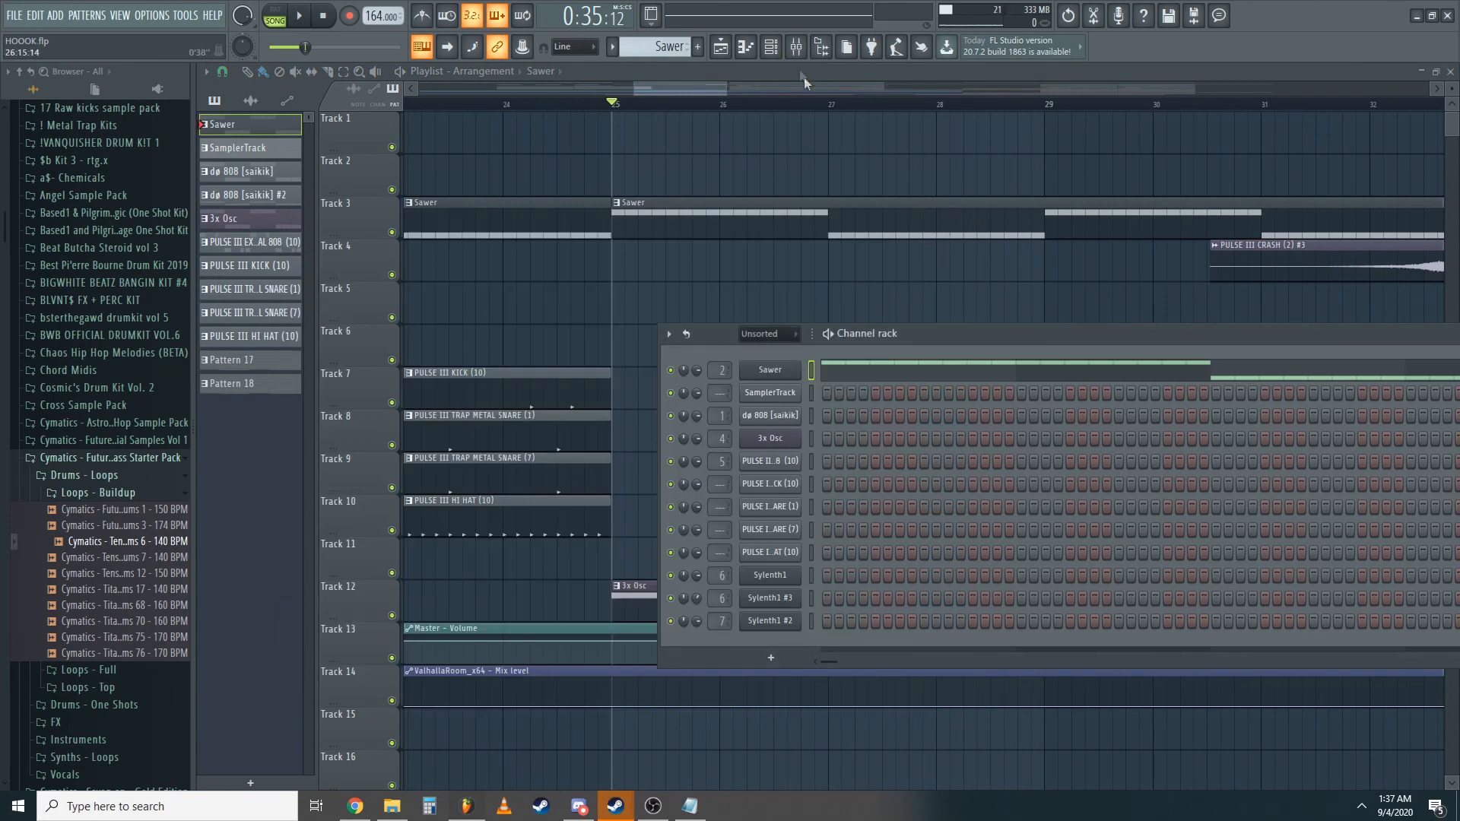
- Examine the Fruity Fast Dist and Fruity parametric EQ 2 on Sawer's mixer insert, and return to the Playlist
click(799, 50)
click(1361, 147)
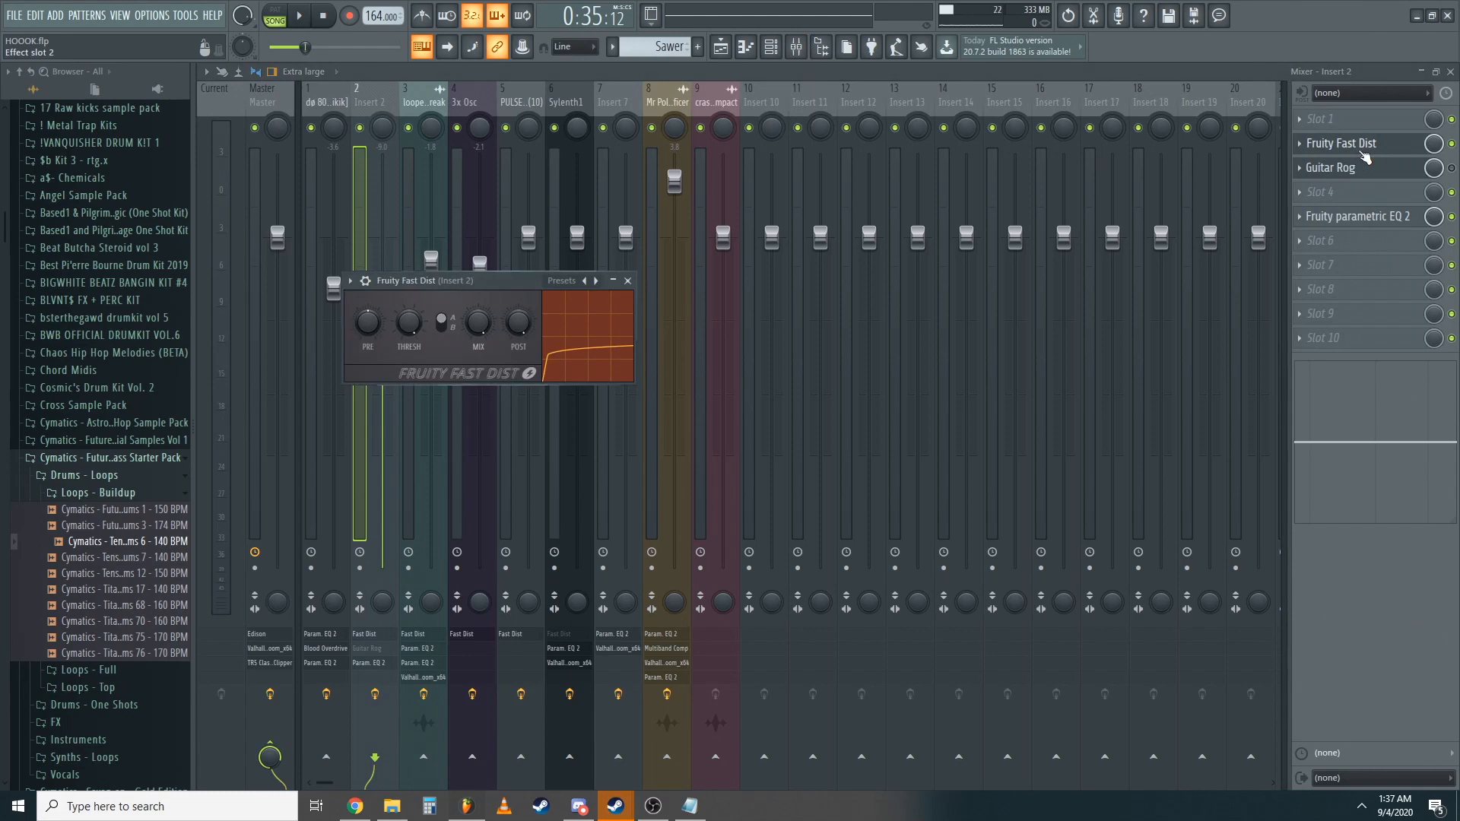
click(1361, 148)
click(1359, 217)
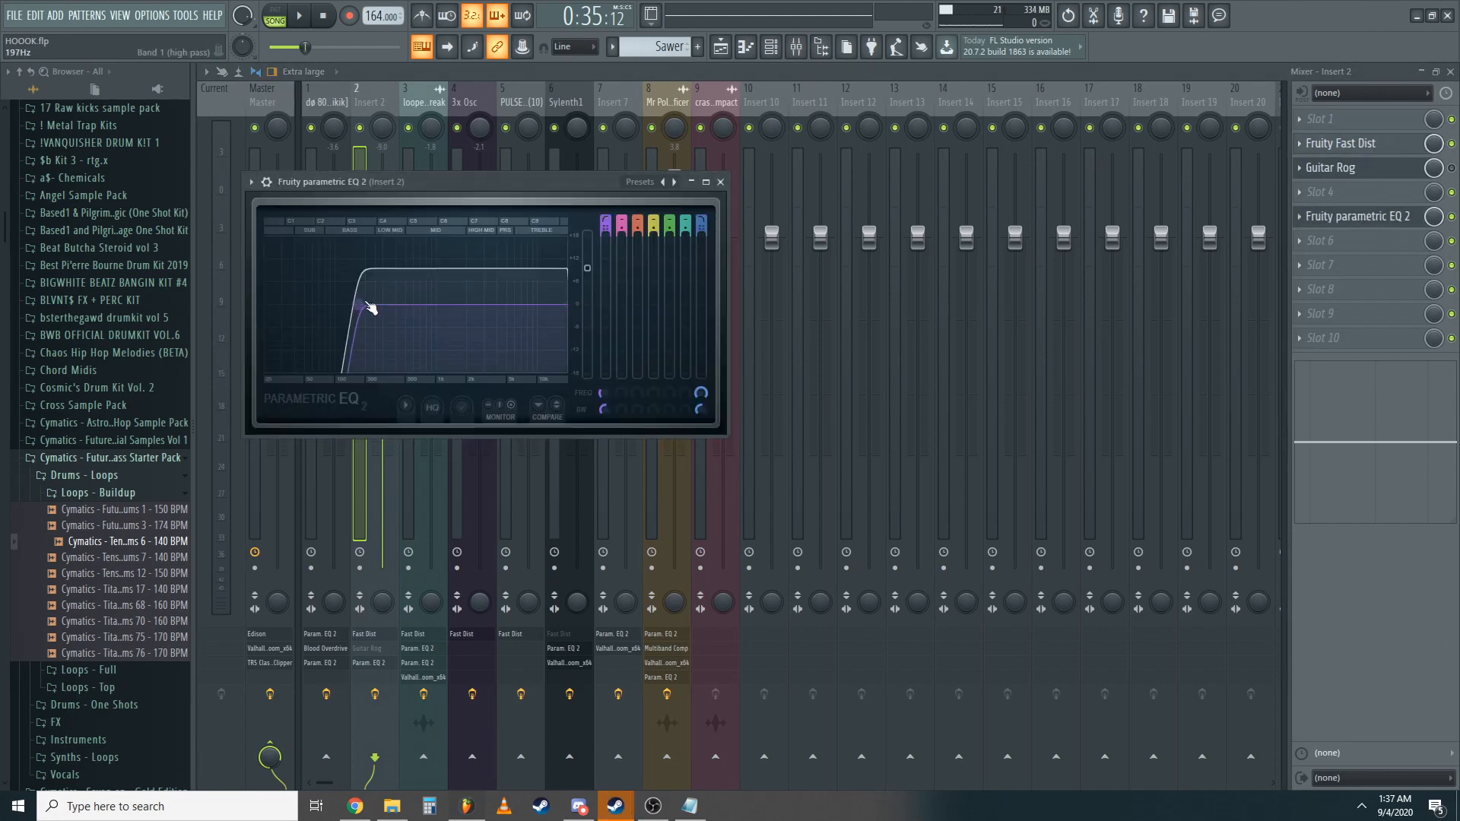
key(F9)
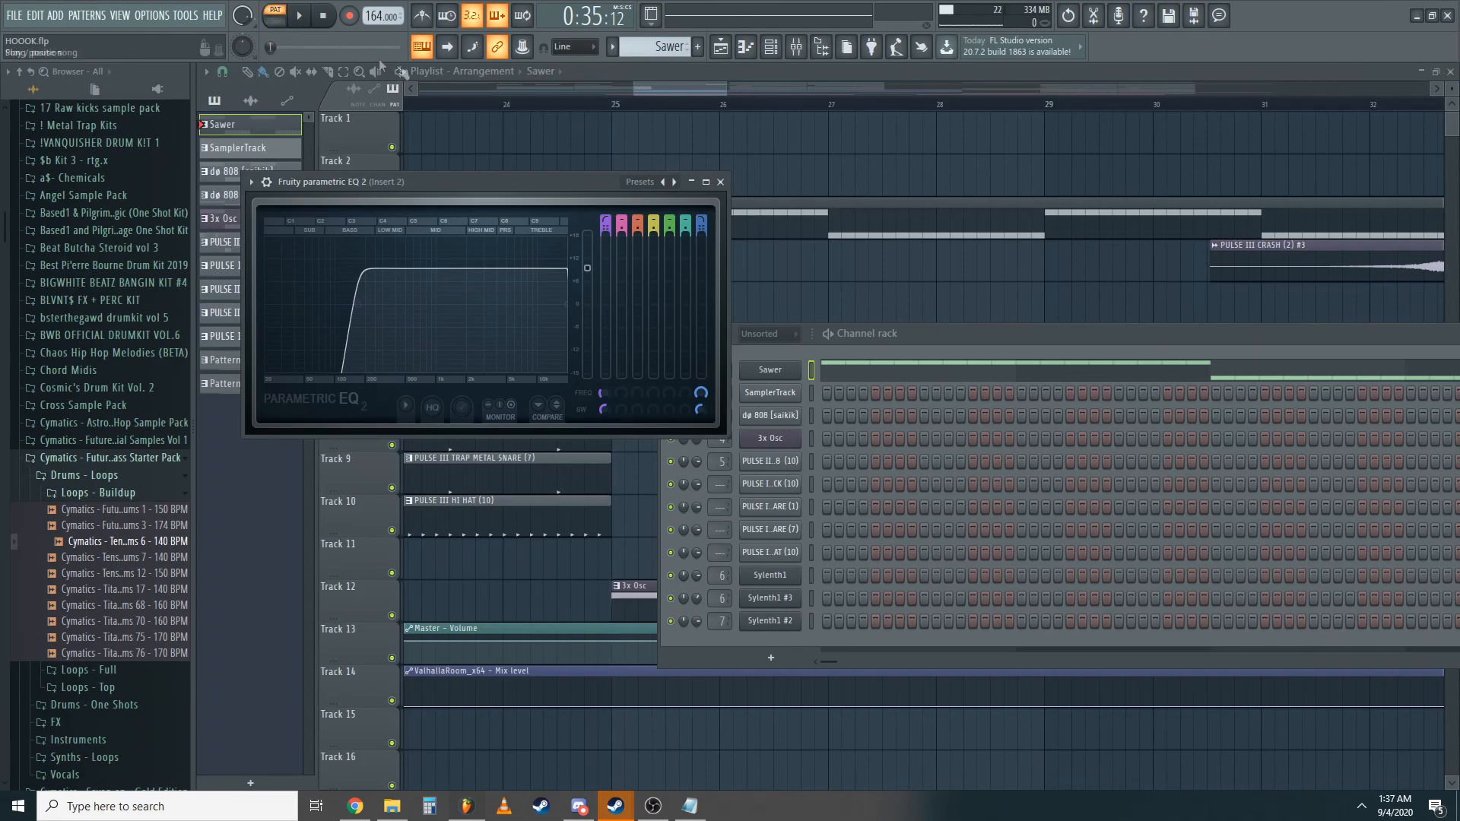
- Play the Sawer pattern on its own in pattern mode and view the whole arrangement
key(space)
scroll(828, 194, down, 9)
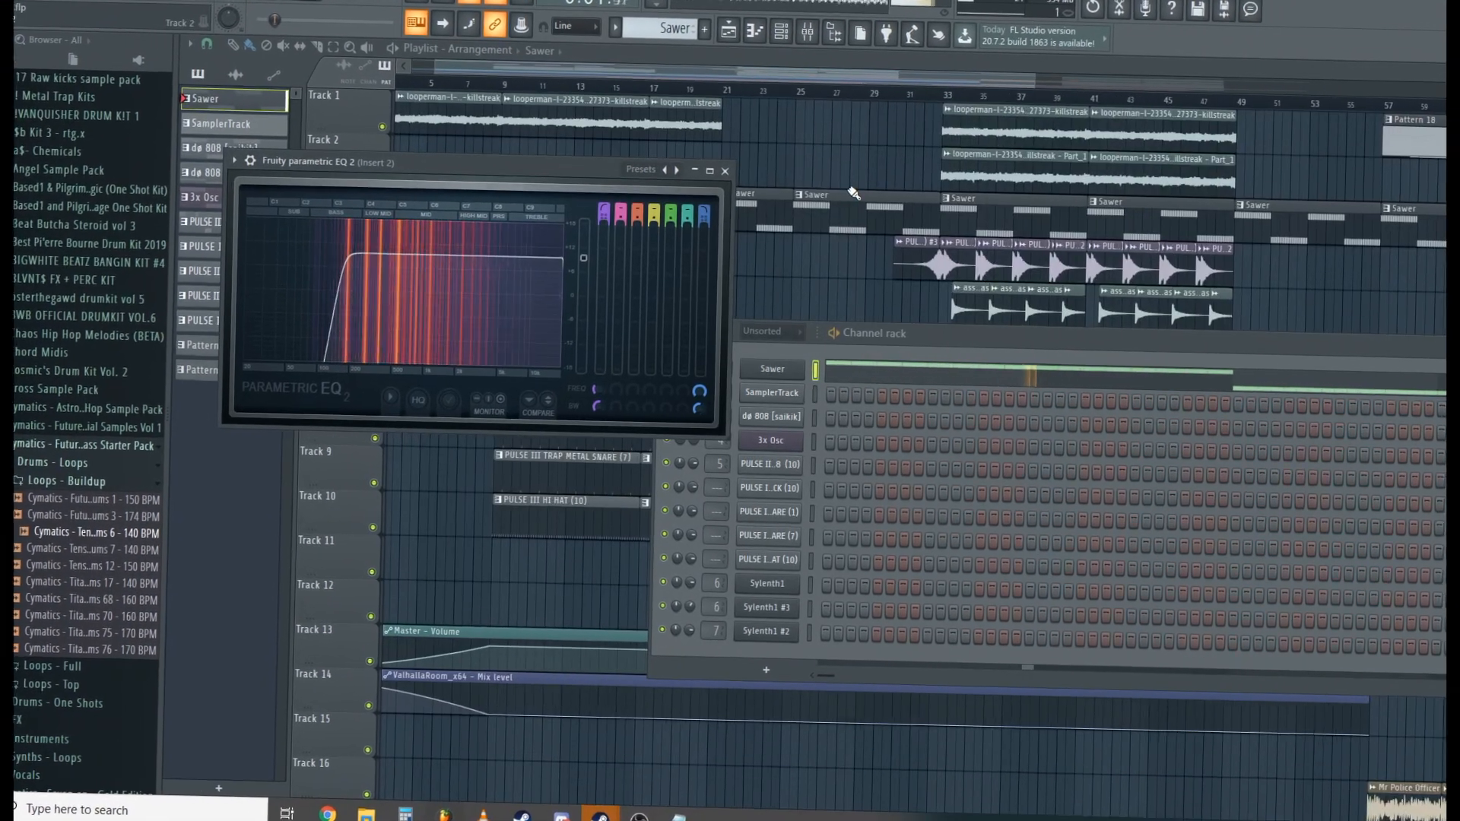
scroll(858, 191, down, 3)
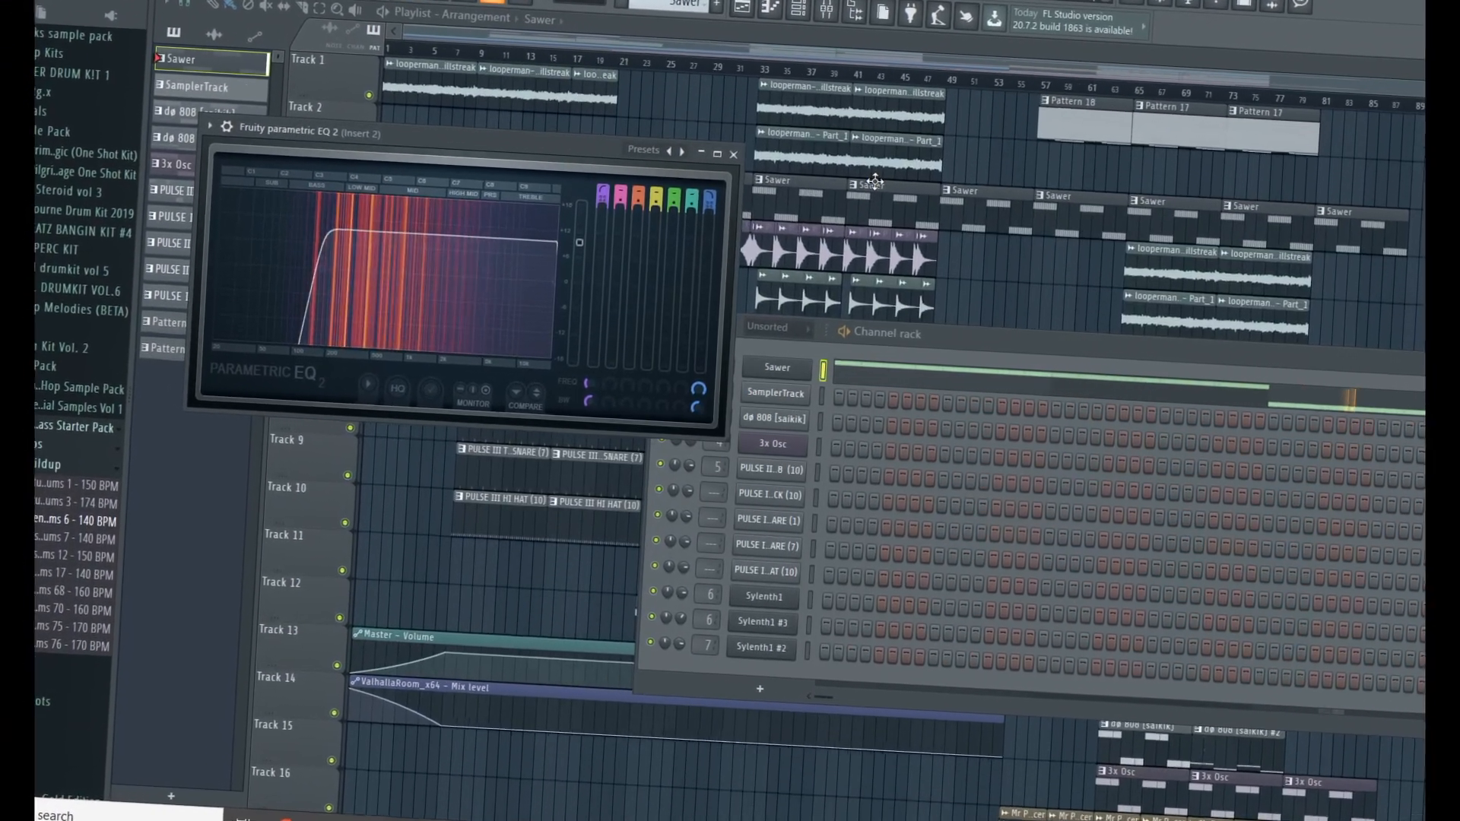
- Examine the Sawer pattern's notes in the piano roll, checking their pitches and rhythm, and close it
right_click(807, 367)
click(840, 375)
scroll(822, 374, down, 5)
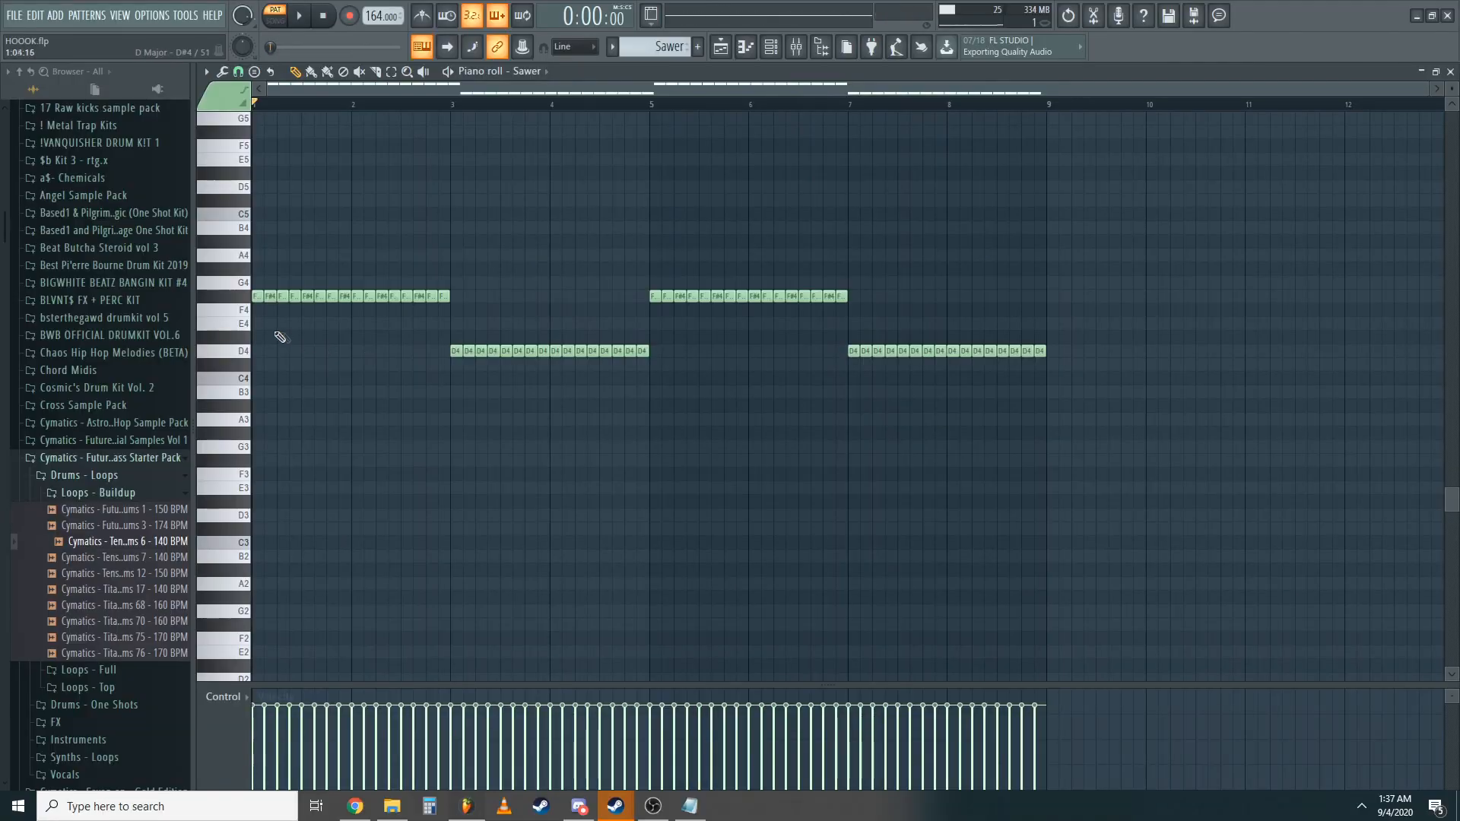
scroll(259, 319, up, 3)
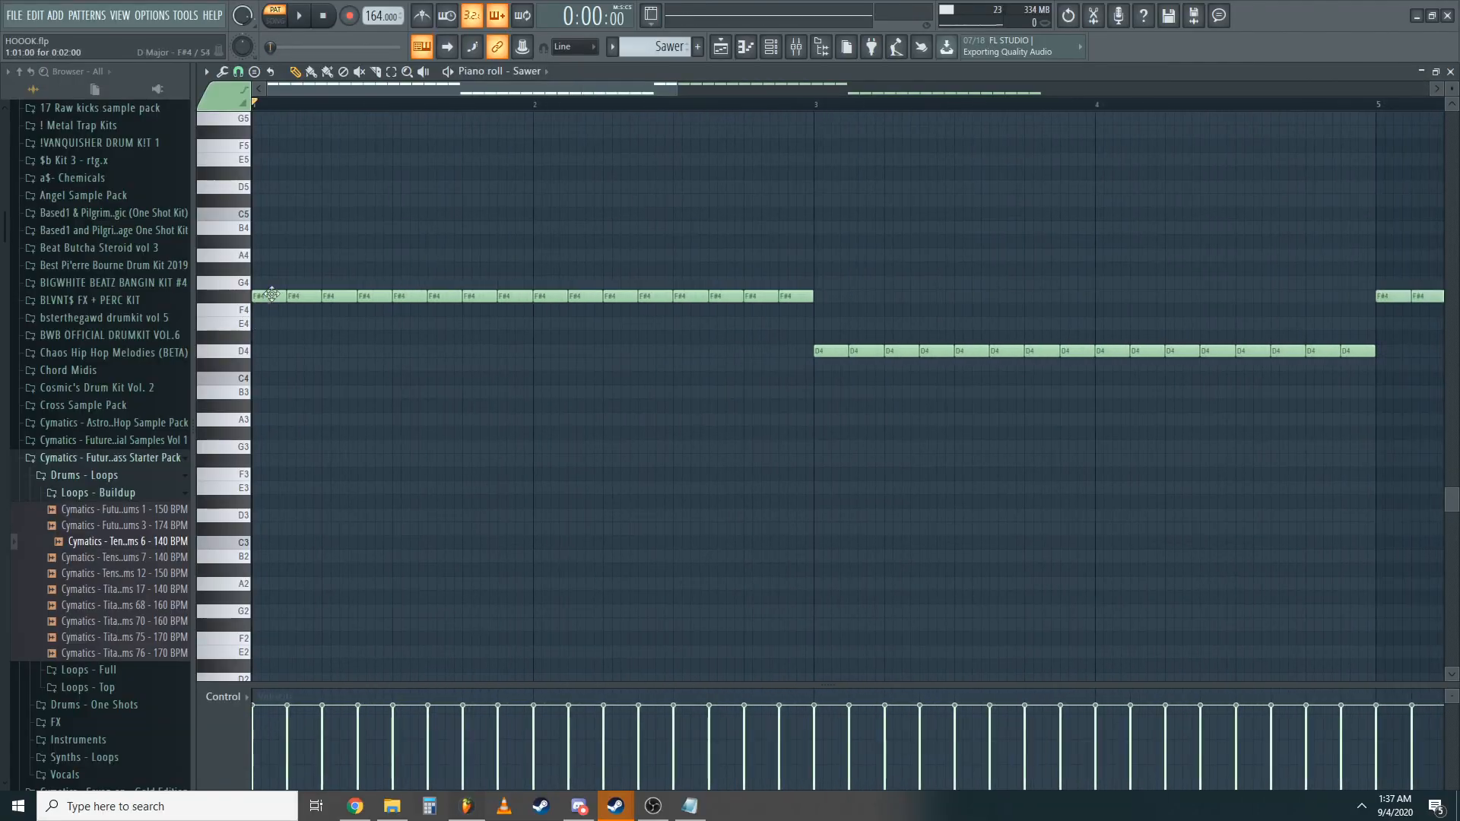
scroll(274, 316, down, 2)
scroll(261, 319, up, 5)
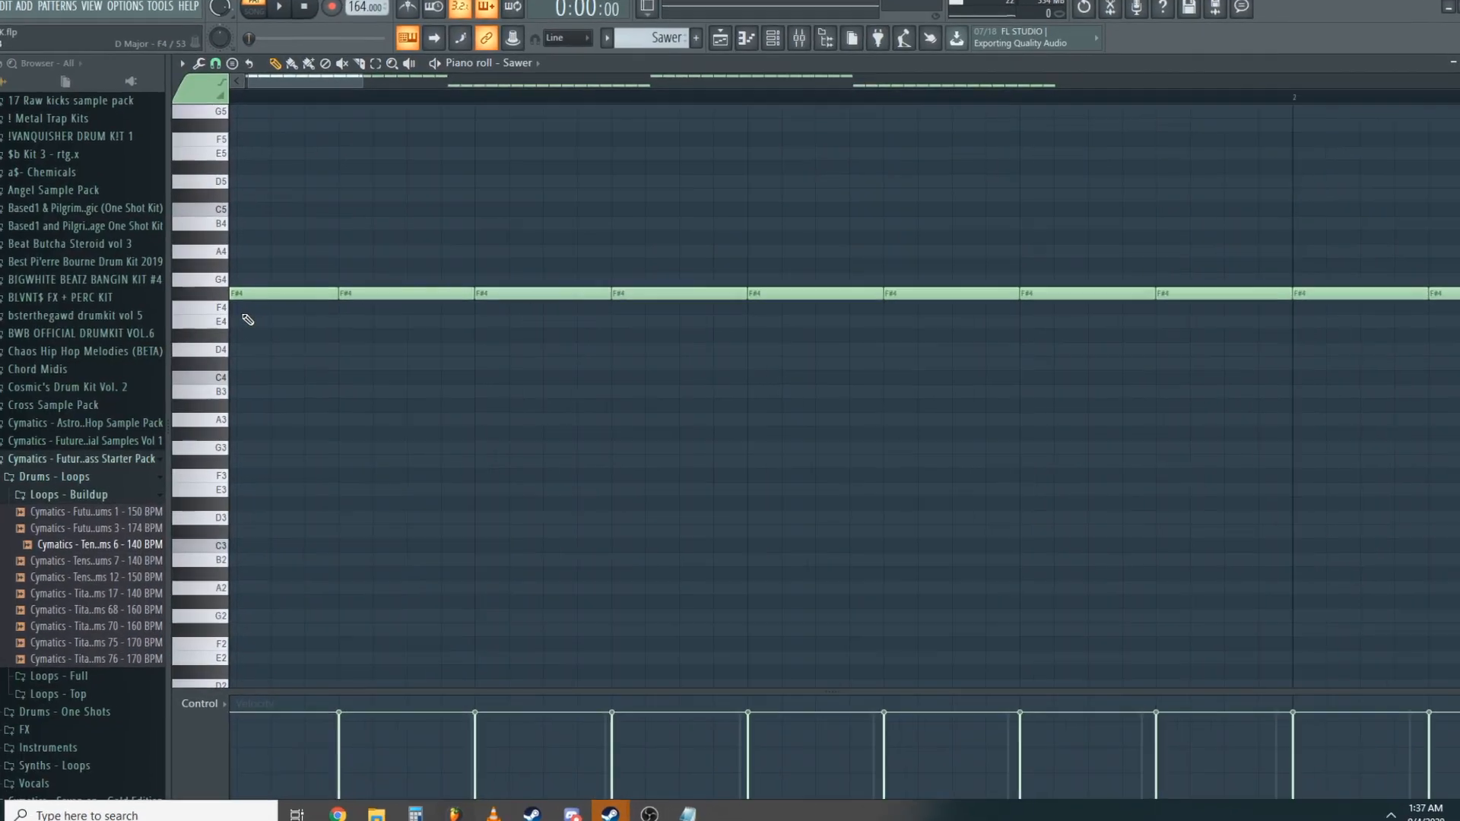
scroll(263, 319, down, 7)
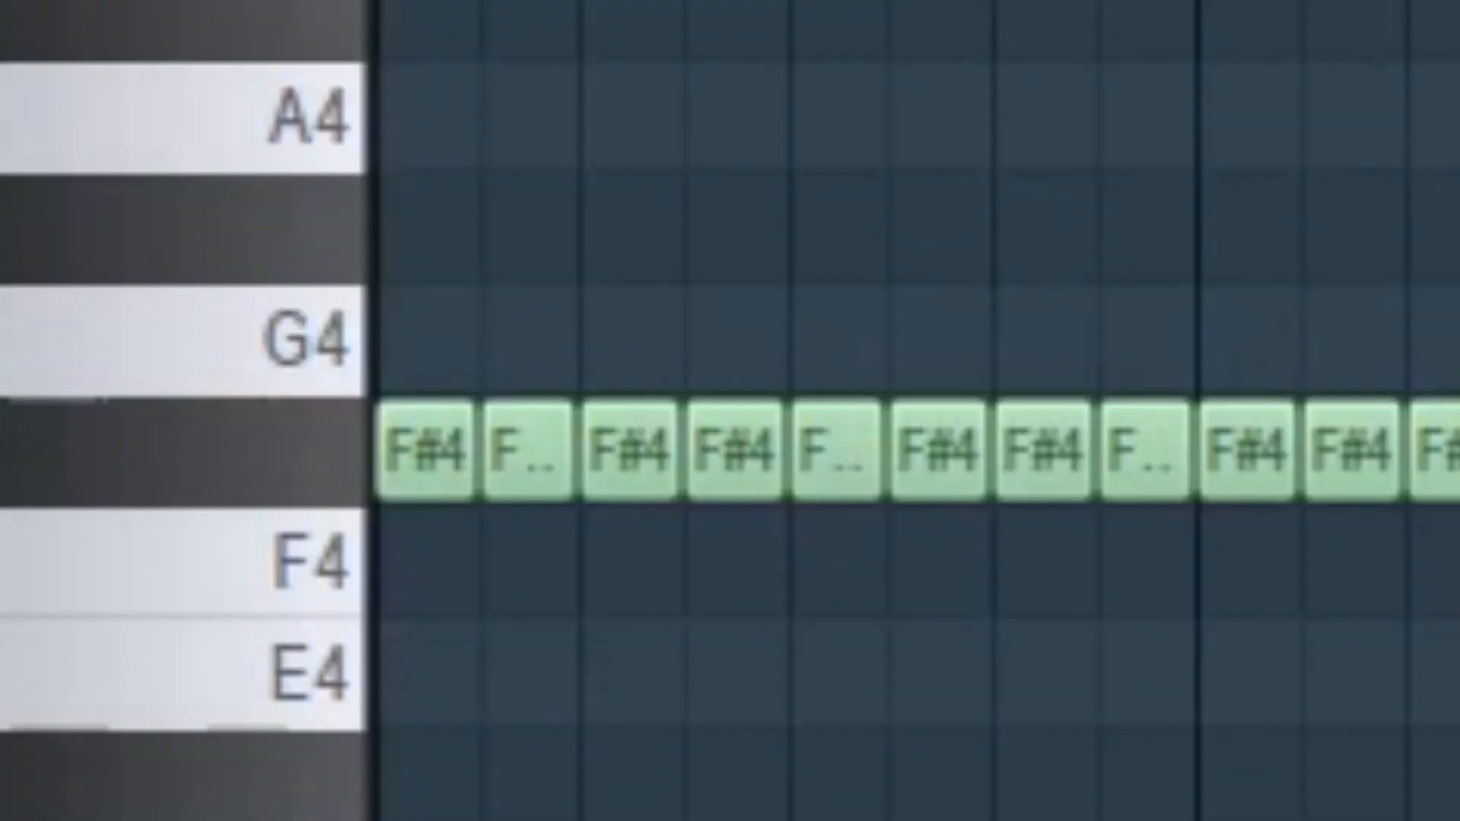
scroll(377, 365, down, 1)
scroll(260, 366, up, 2)
scroll(260, 365, down, 2)
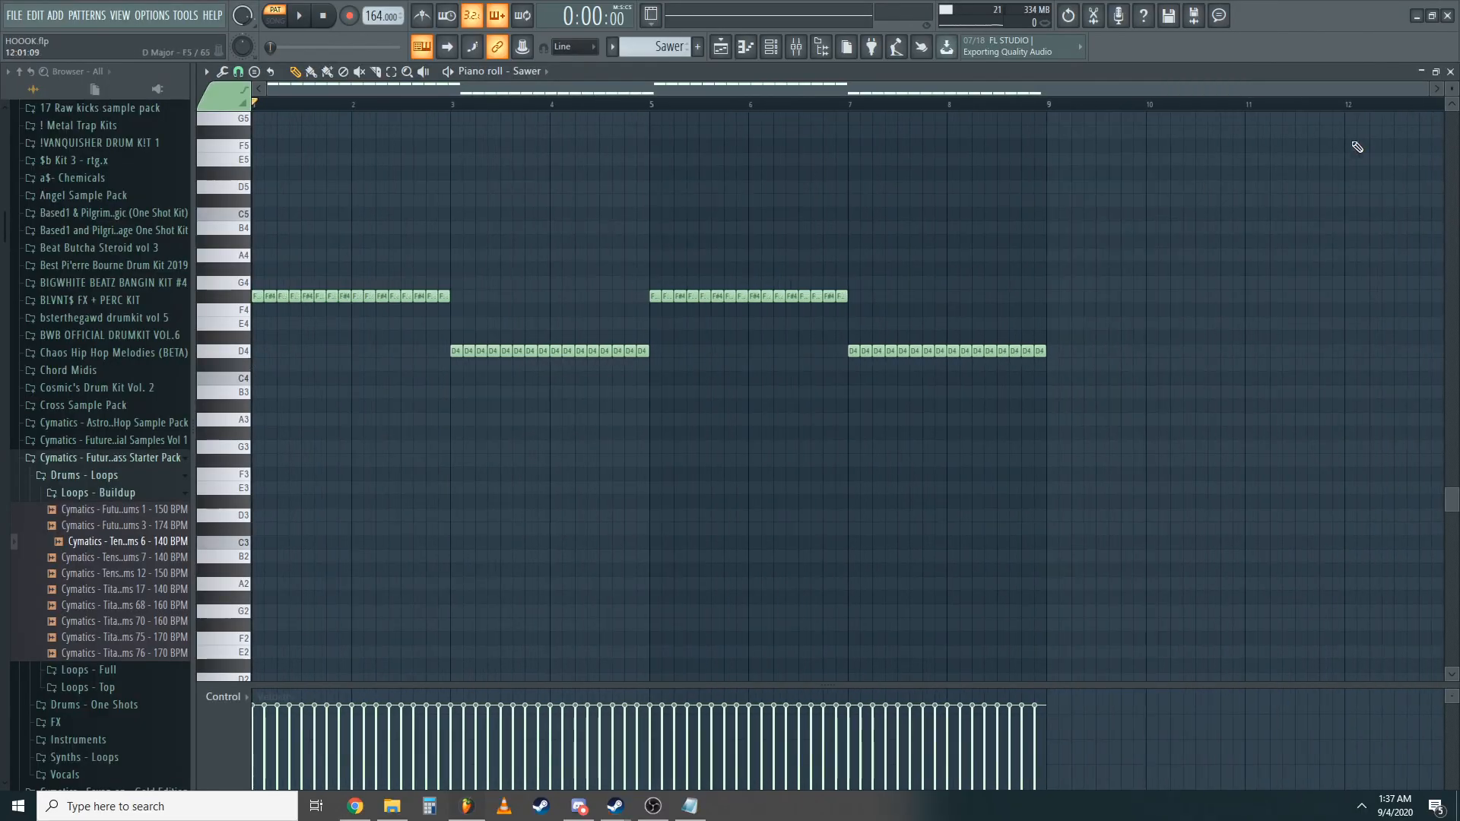
click(1450, 71)
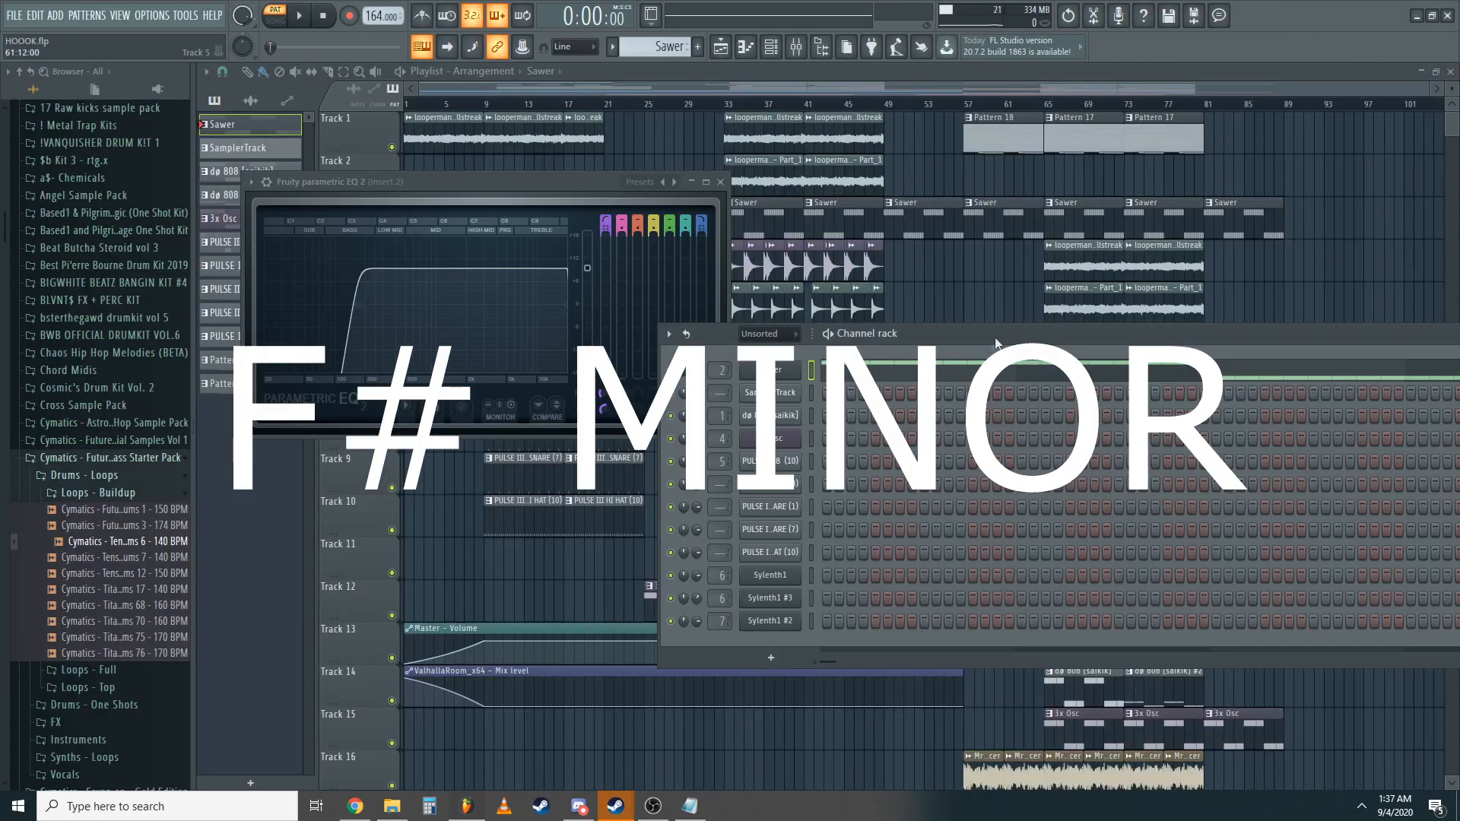
- Move the playhead to bar 57 and select the Pattern 18 clip on Track 1
drag(976, 332, 692, 298)
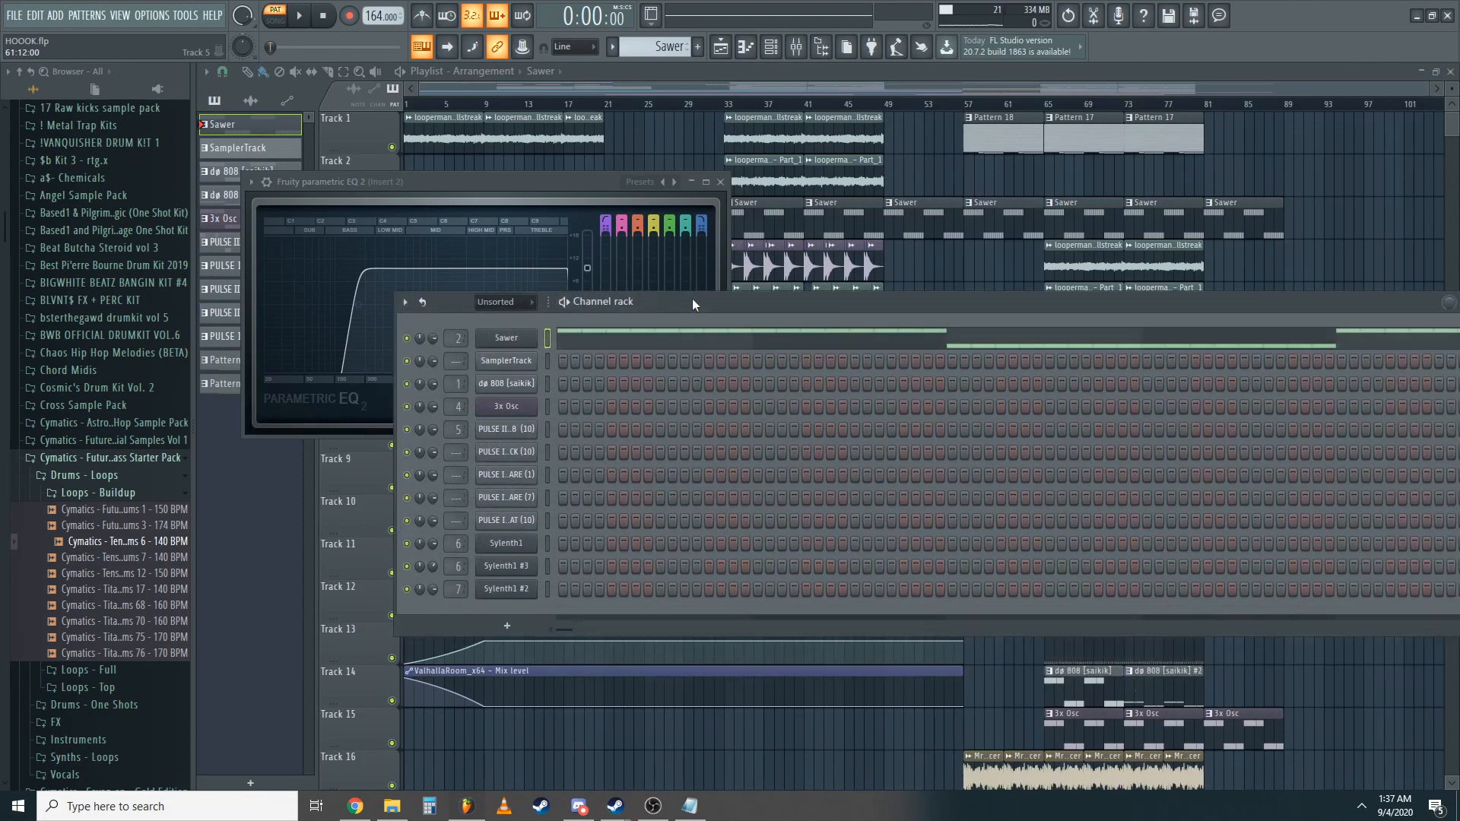
click(850, 213)
drag(853, 105, 964, 106)
click(988, 133)
scroll(1059, 157, up, 4)
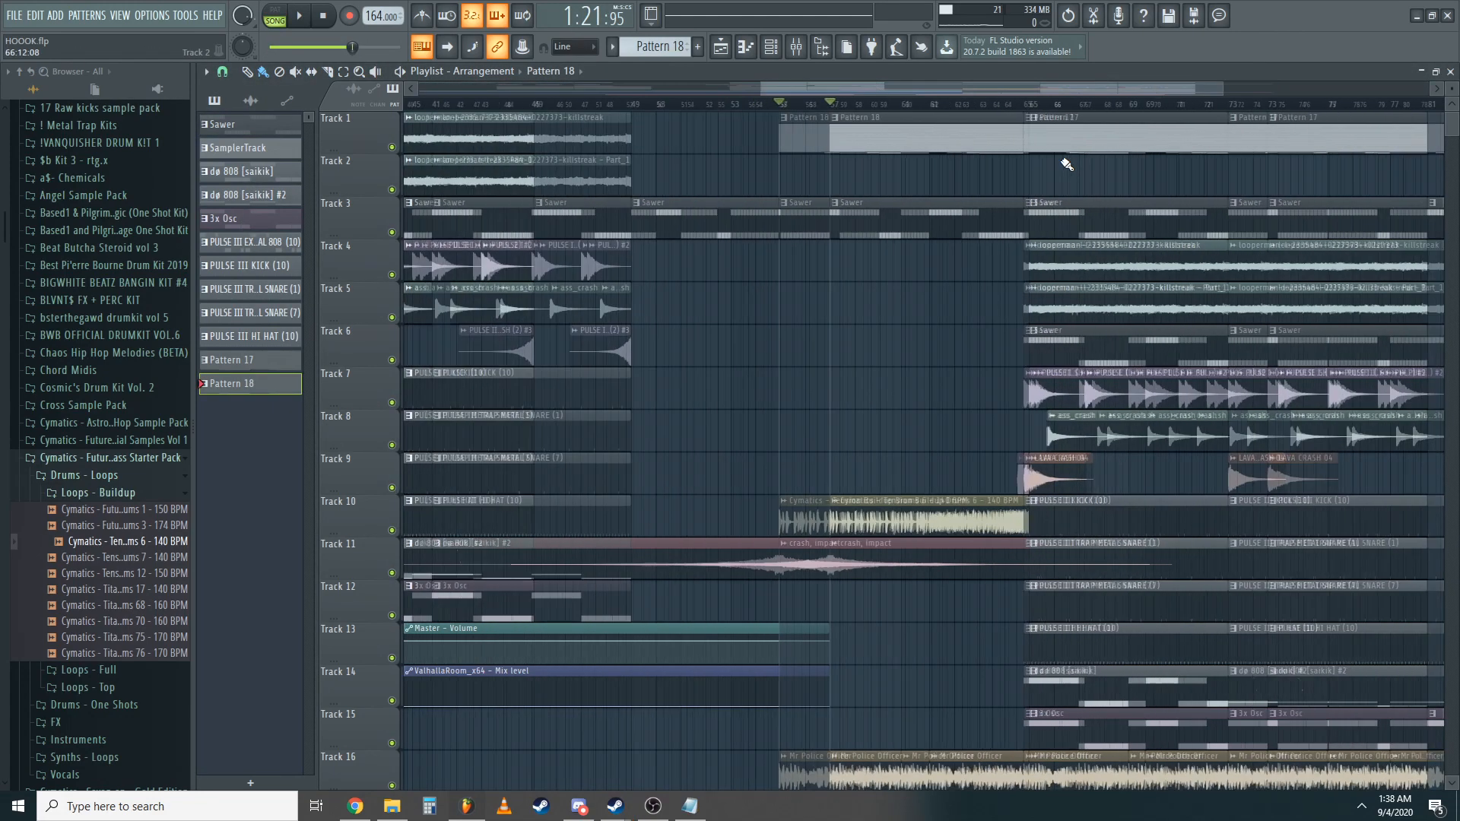
- Inspect the first Sylenth1 channel's preset list without changing the preset, and open its Pattern 18 notes in the piano roll
click(770, 47)
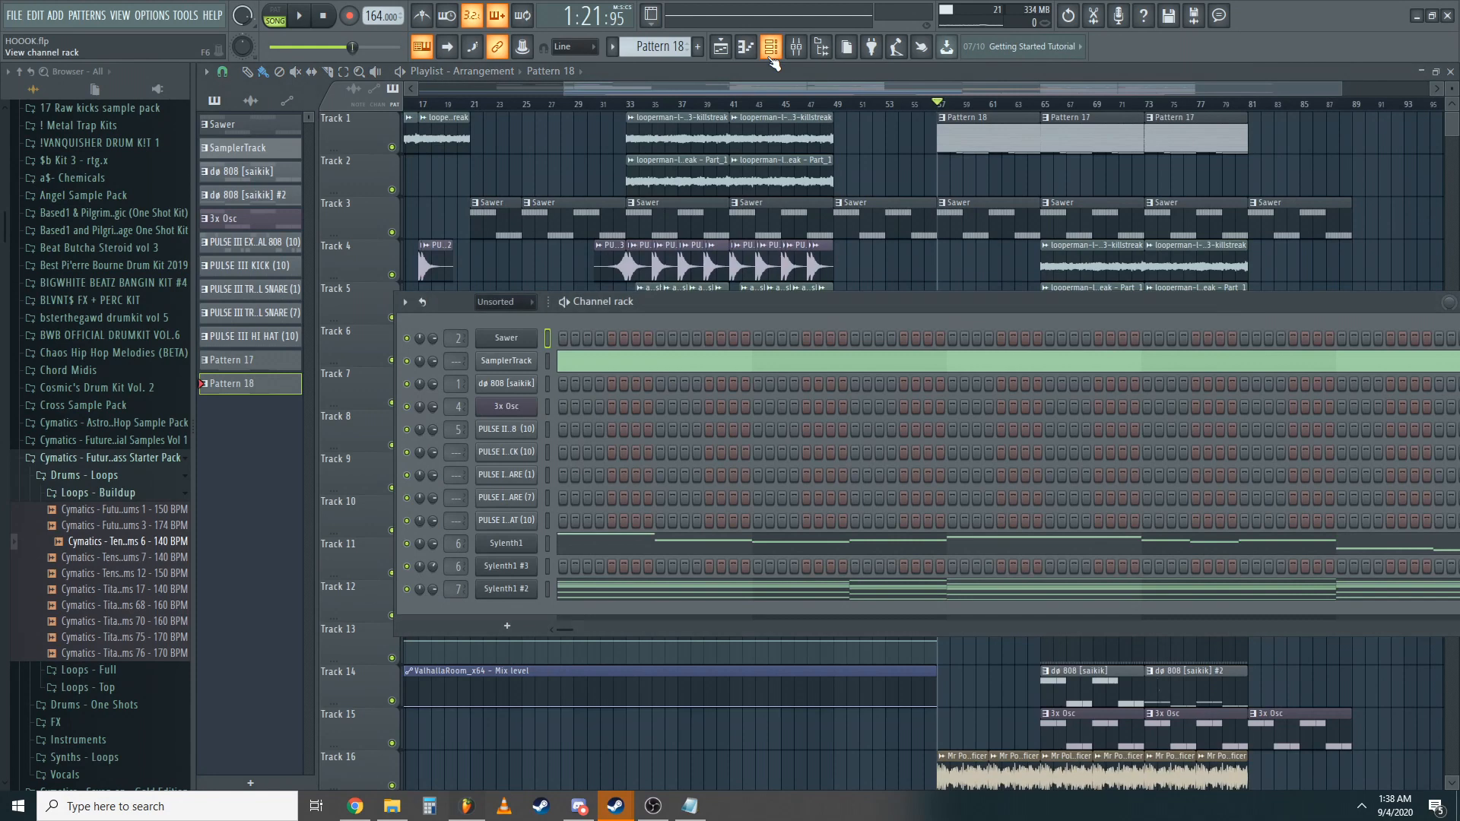
click(509, 545)
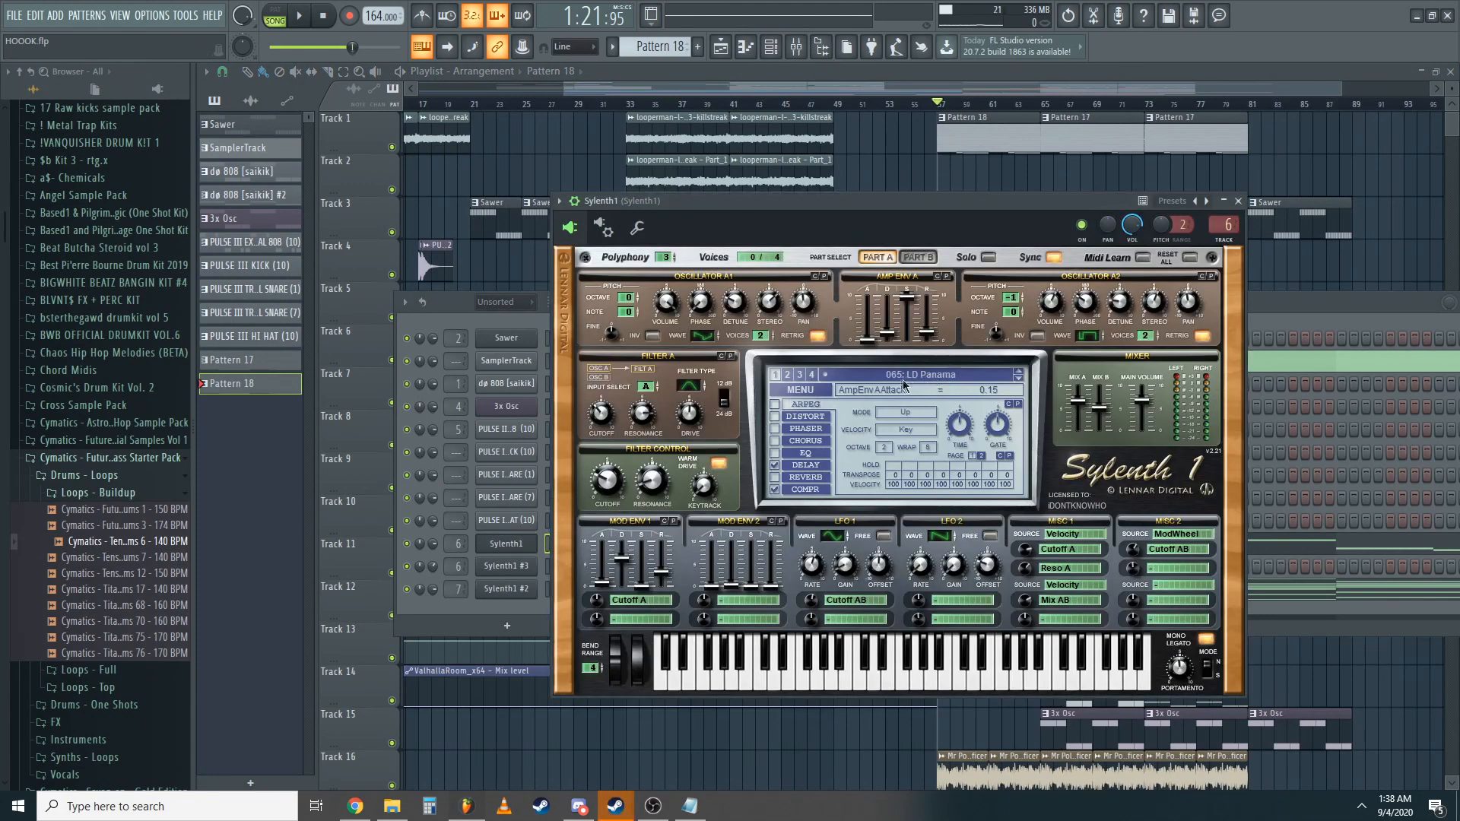
click(929, 377)
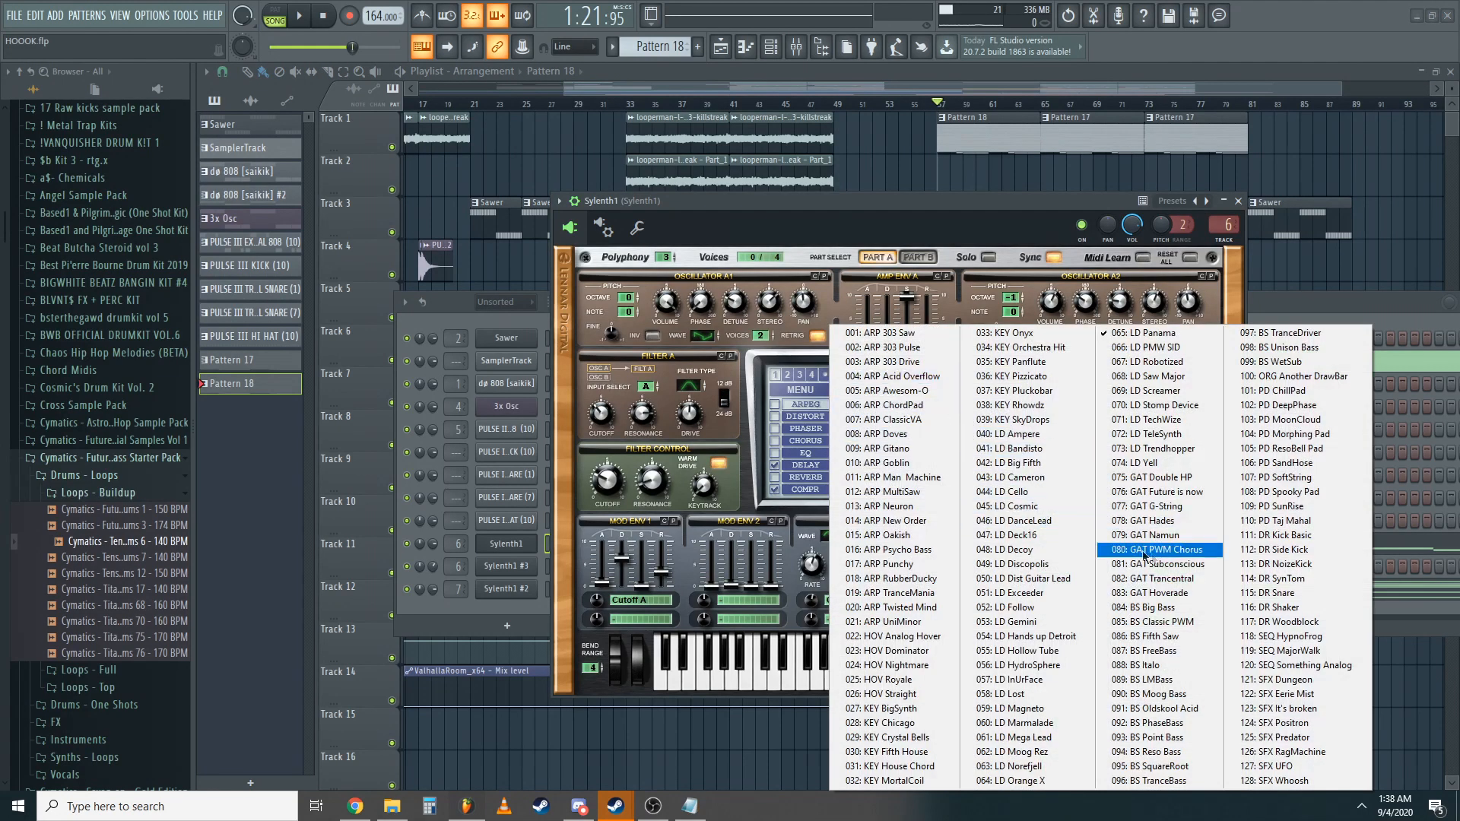
click(1238, 201)
right_click(518, 549)
click(555, 546)
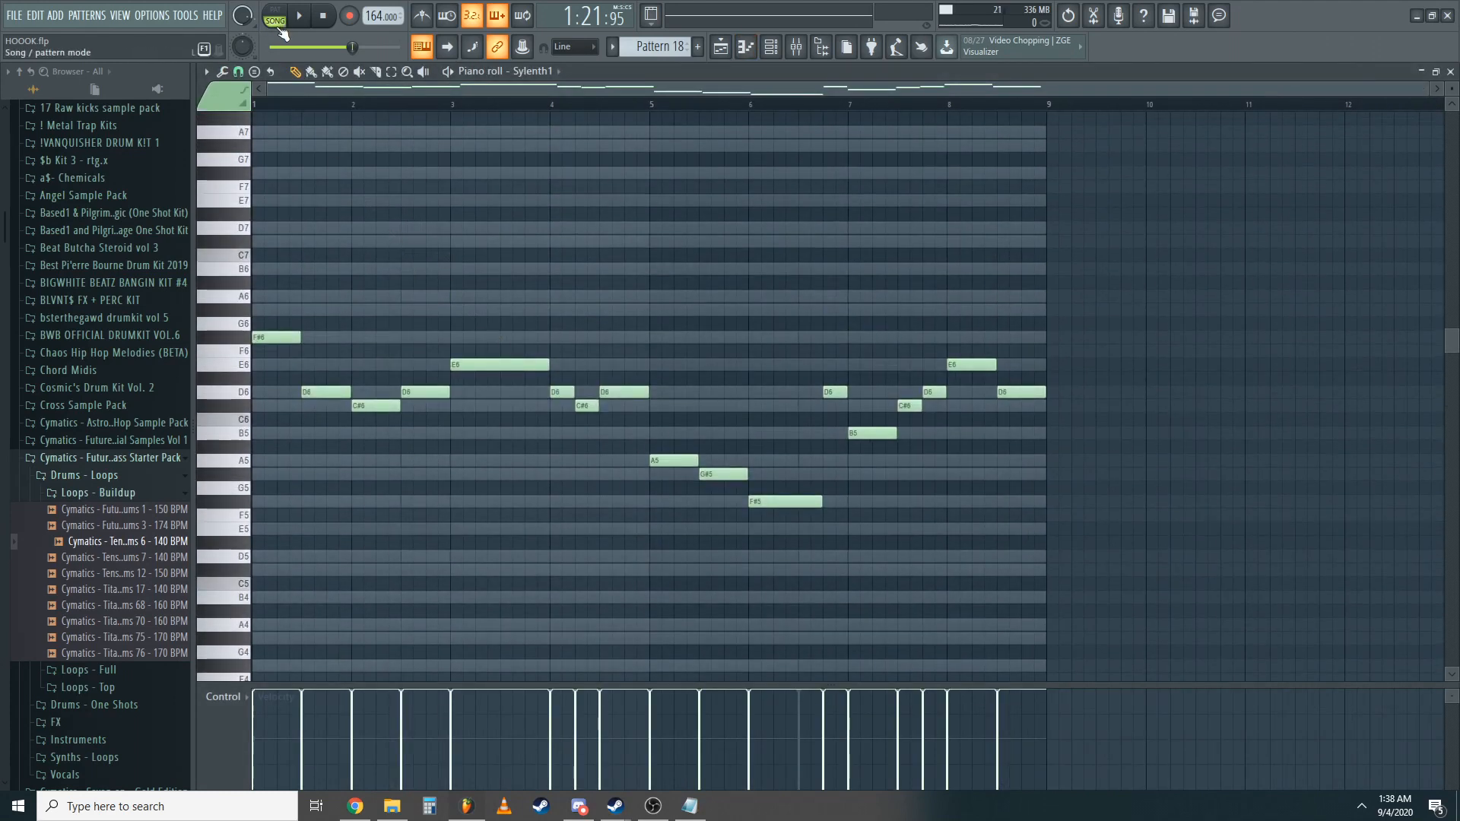
- Mute the Sylenth1 #2 channel and play Pattern 18 in pattern mode to hear the first Sylenth1 melody alone, and stop playback
key(F6)
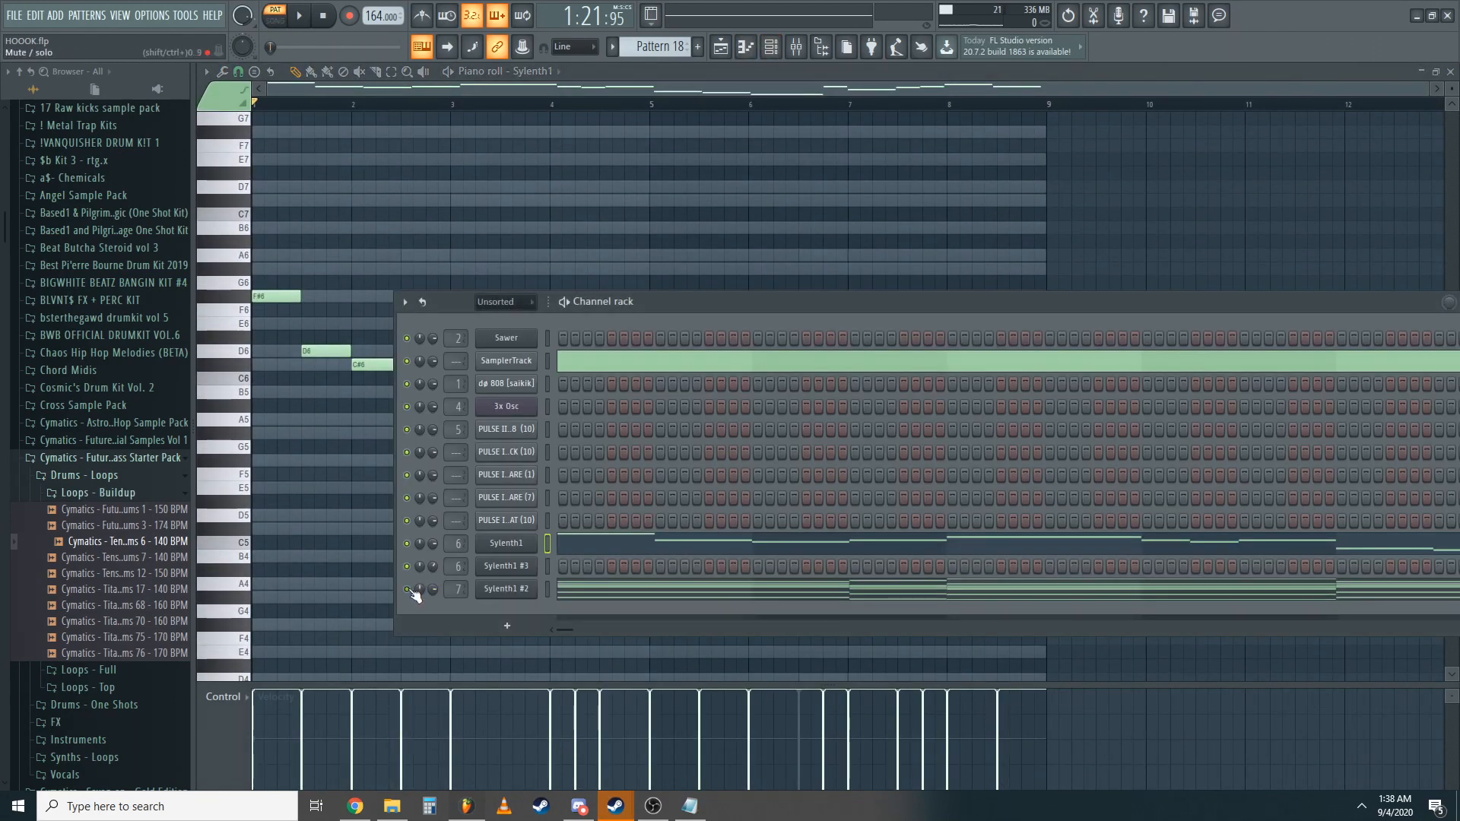
click(406, 590)
key(space)
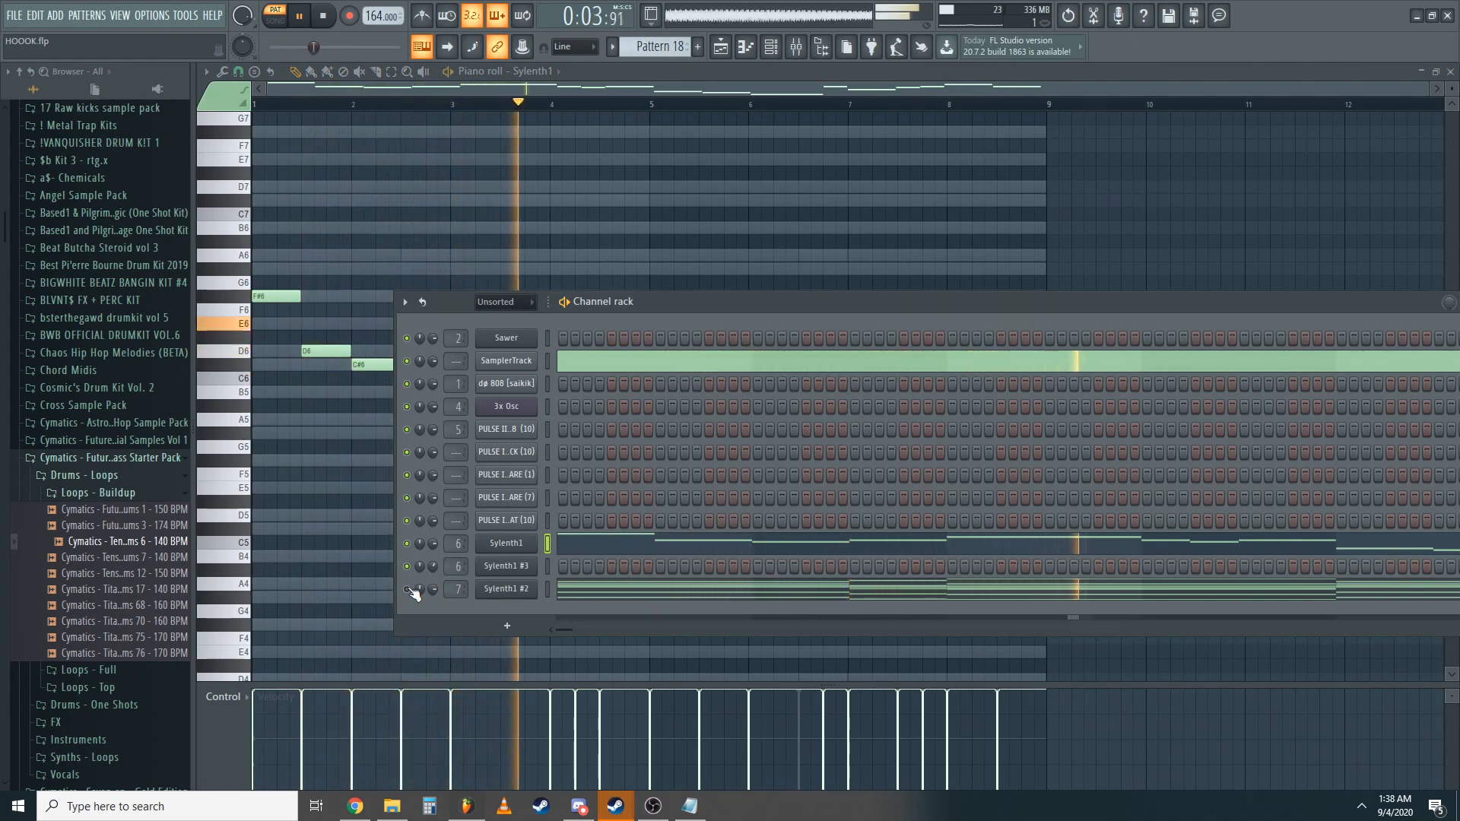
drag(692, 306, 599, 519)
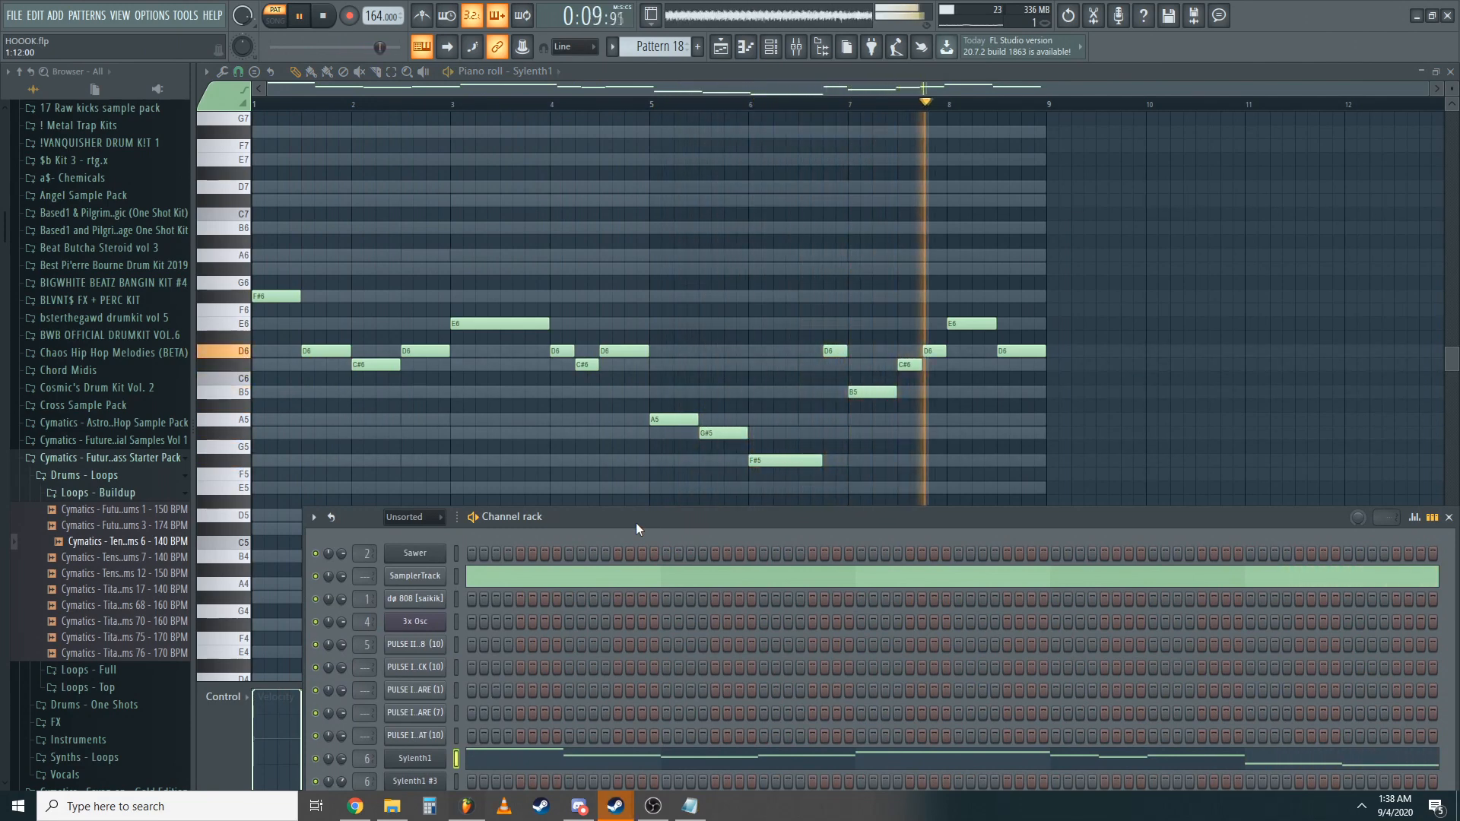
key(space)
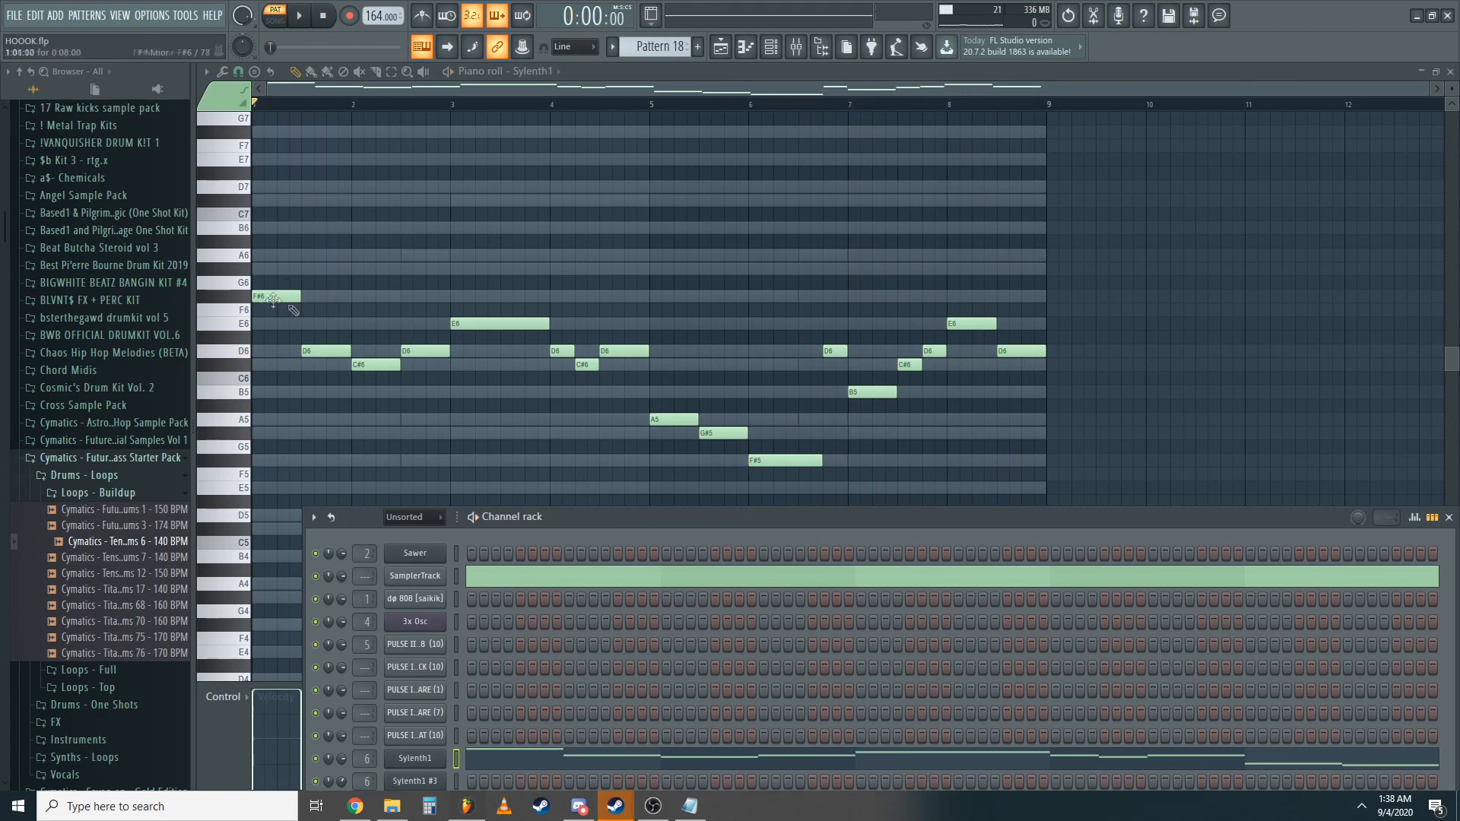
- Open the Sylenth1 #2 channel's Pattern 18 notes in the piano roll and examine the chords
drag(517, 517, 529, 213)
right_click(454, 499)
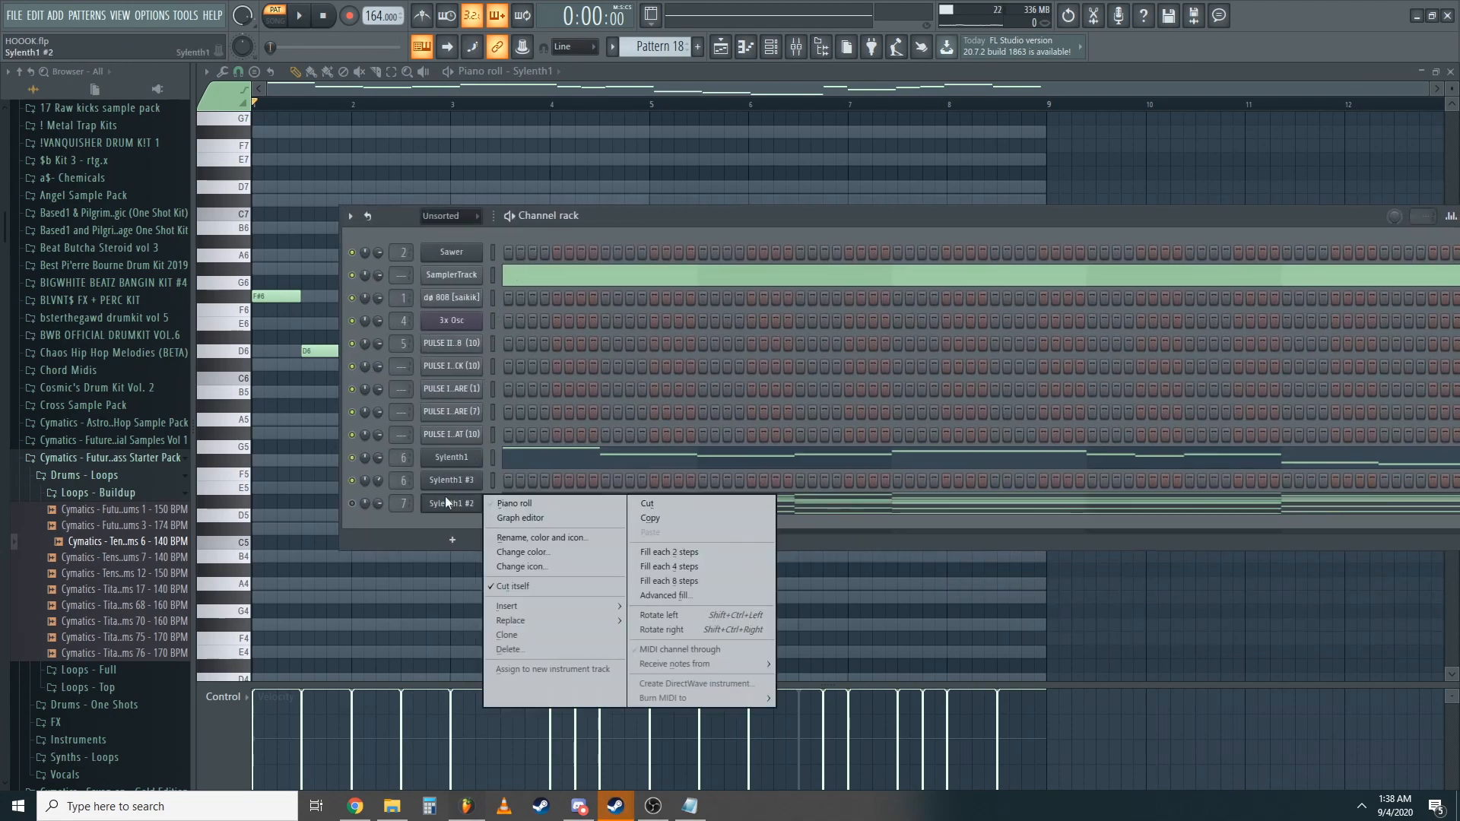
click(491, 502)
scroll(785, 184, down, 3)
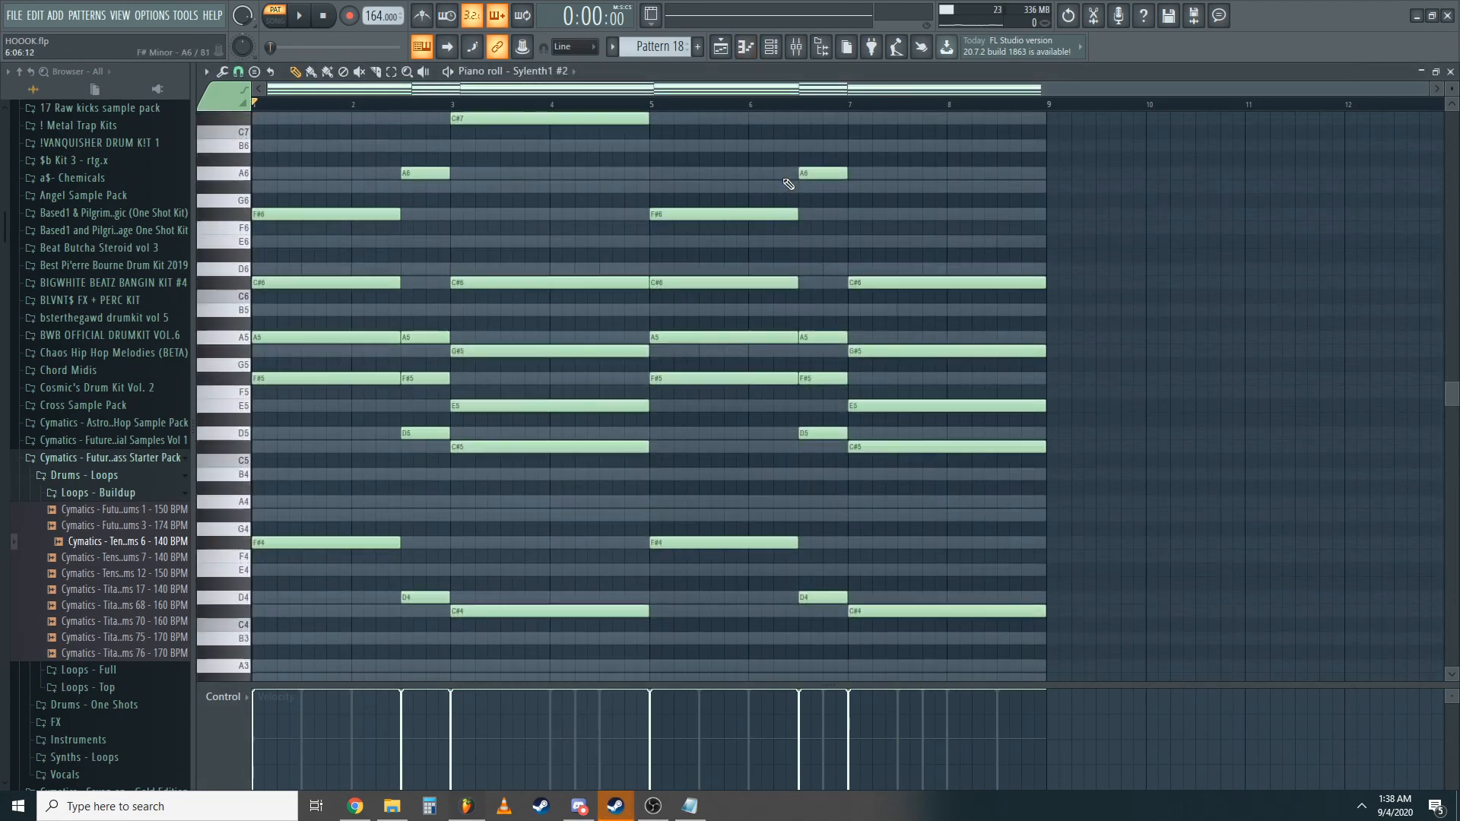
scroll(779, 173, up, 2)
- Open the Sylenth1 #2 synth, check its preset and settings, and close it
click(771, 47)
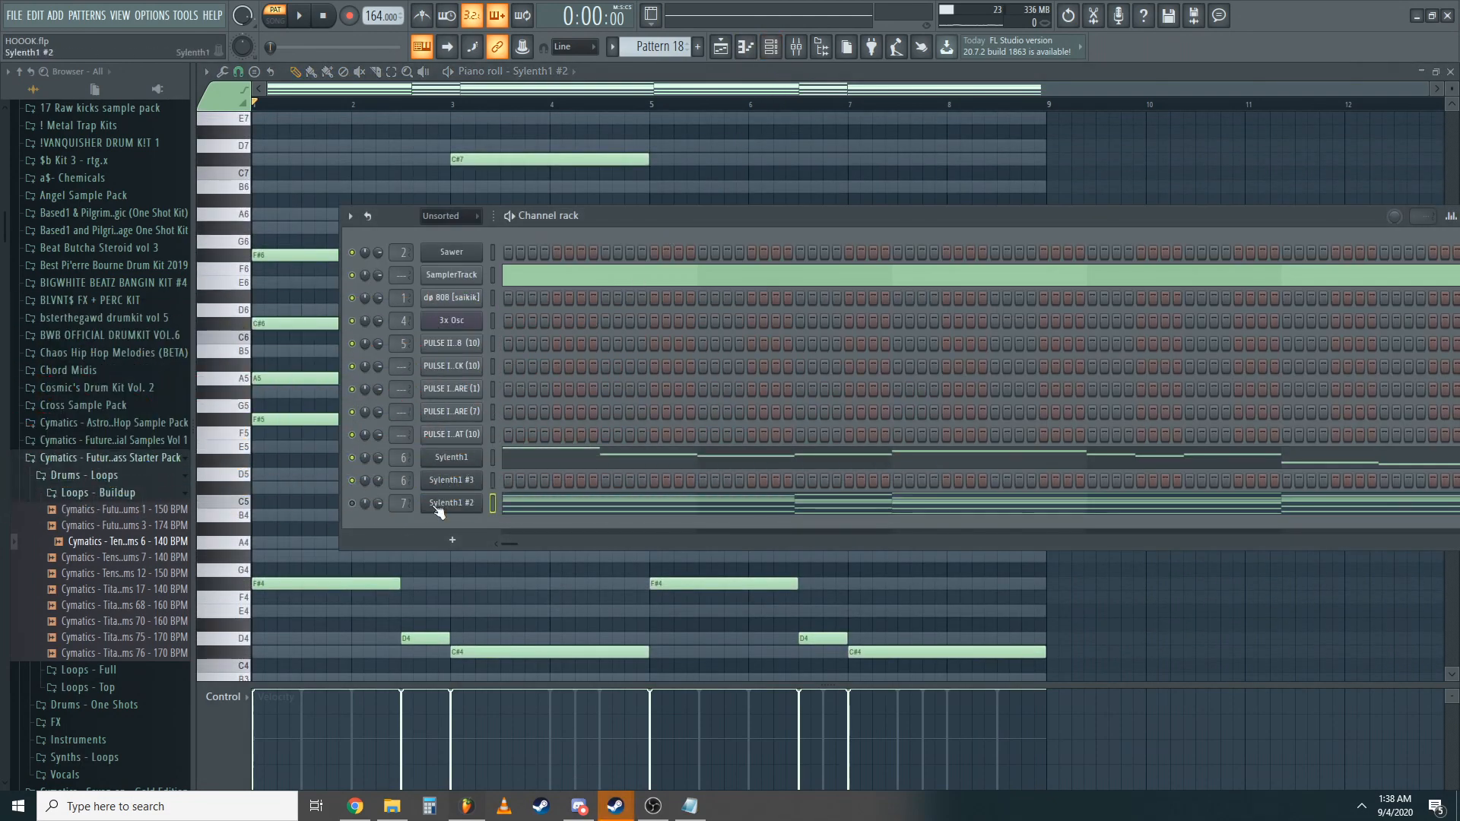
click(451, 503)
drag(685, 245, 721, 183)
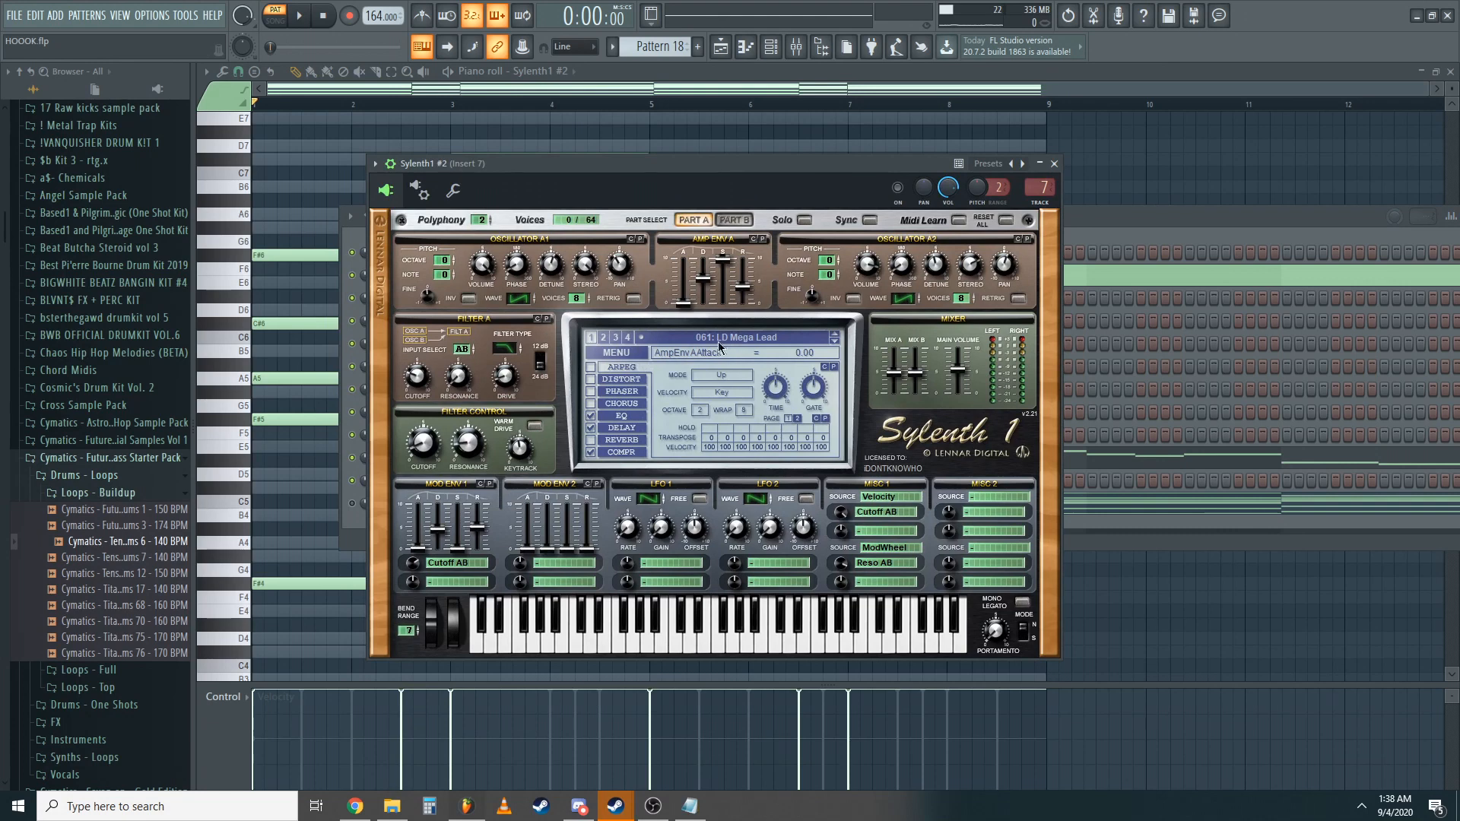
click(1054, 165)
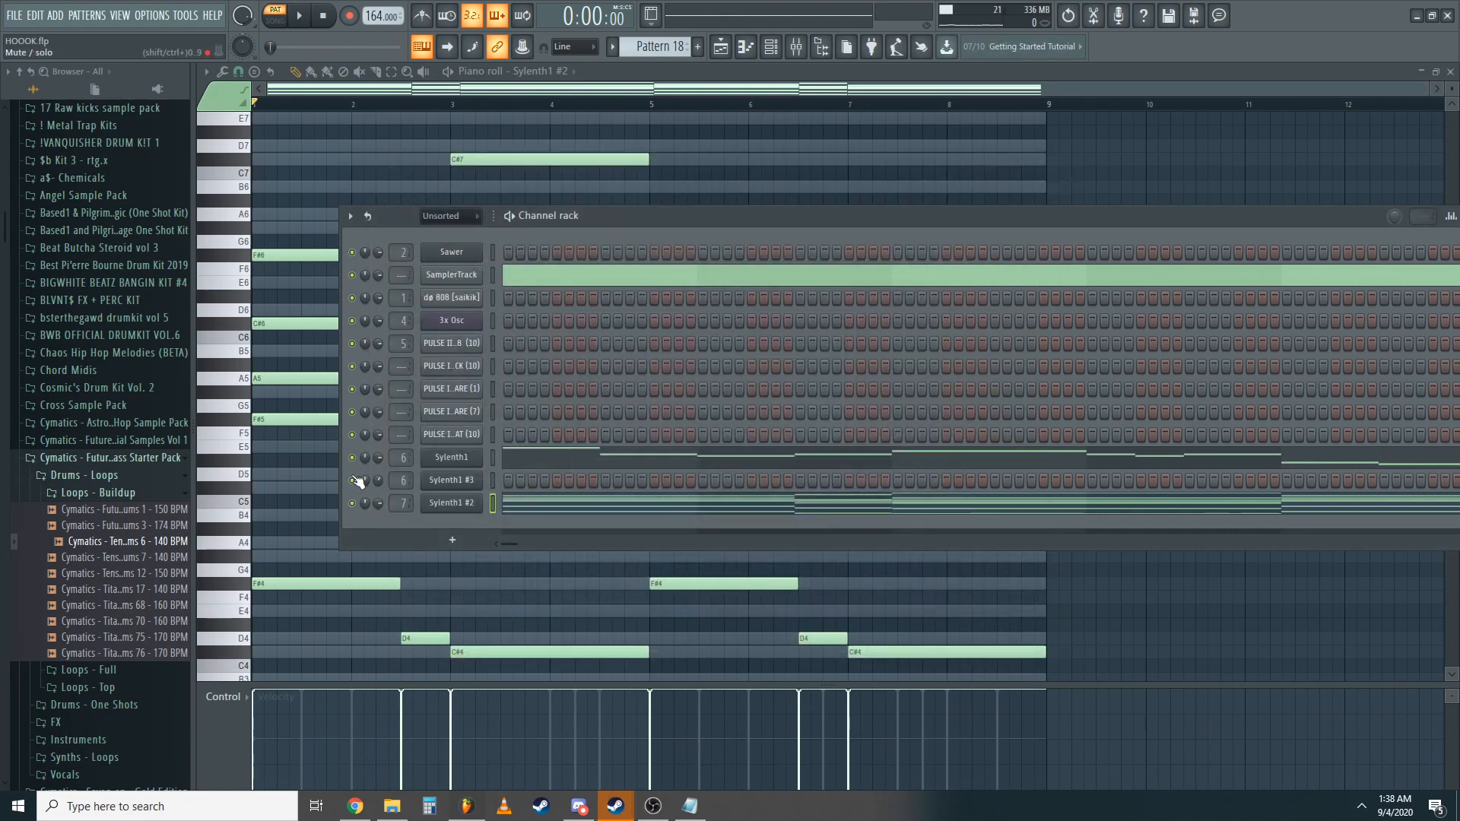
- Play Pattern 18 with only the Sylenth1 #2 chords sounding, and play it again with both Sylenth1 channels unmuted
key(space)
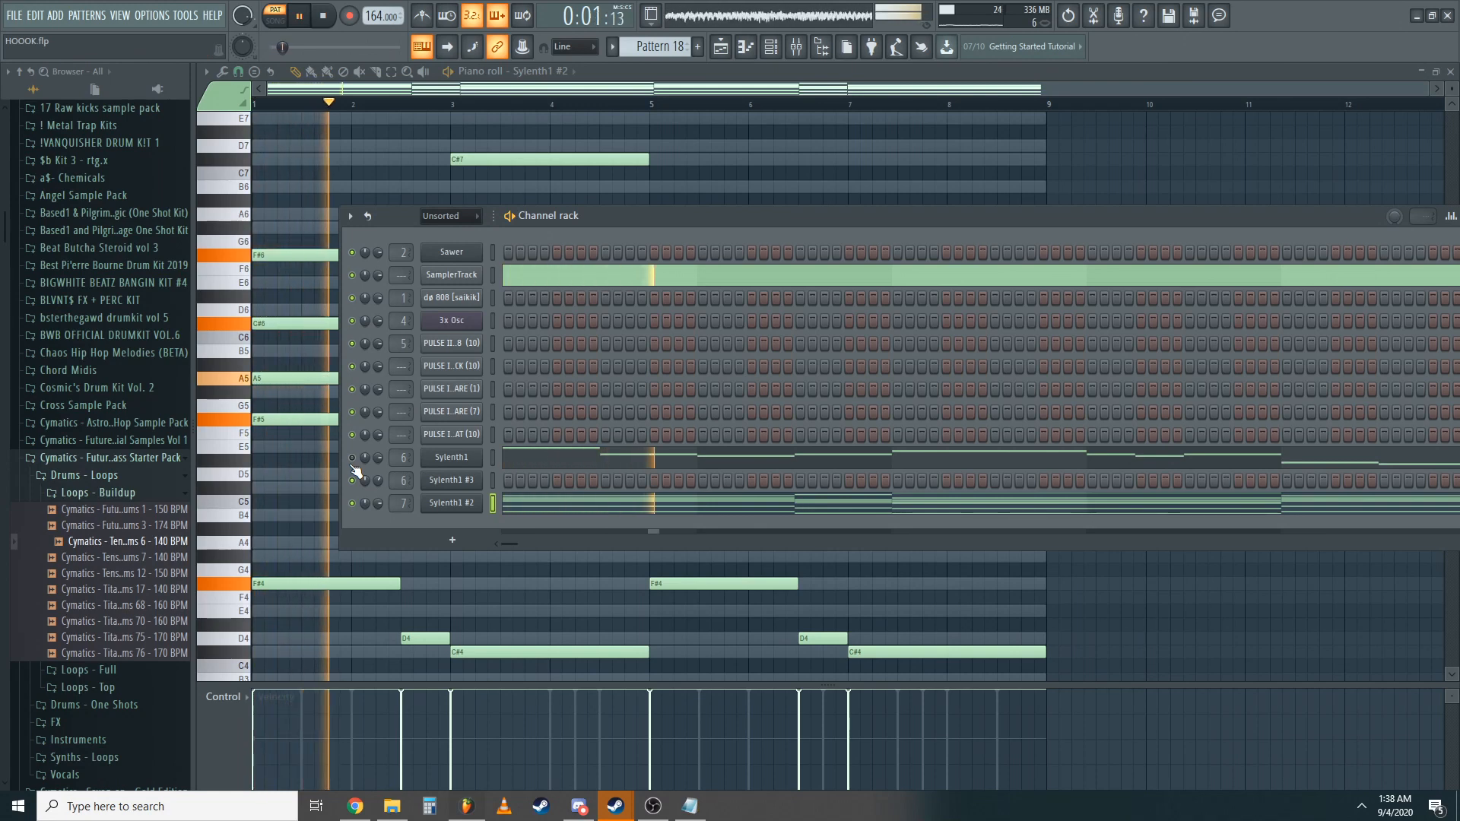
drag(654, 226, 1327, 132)
scroll(829, 286, down, 2)
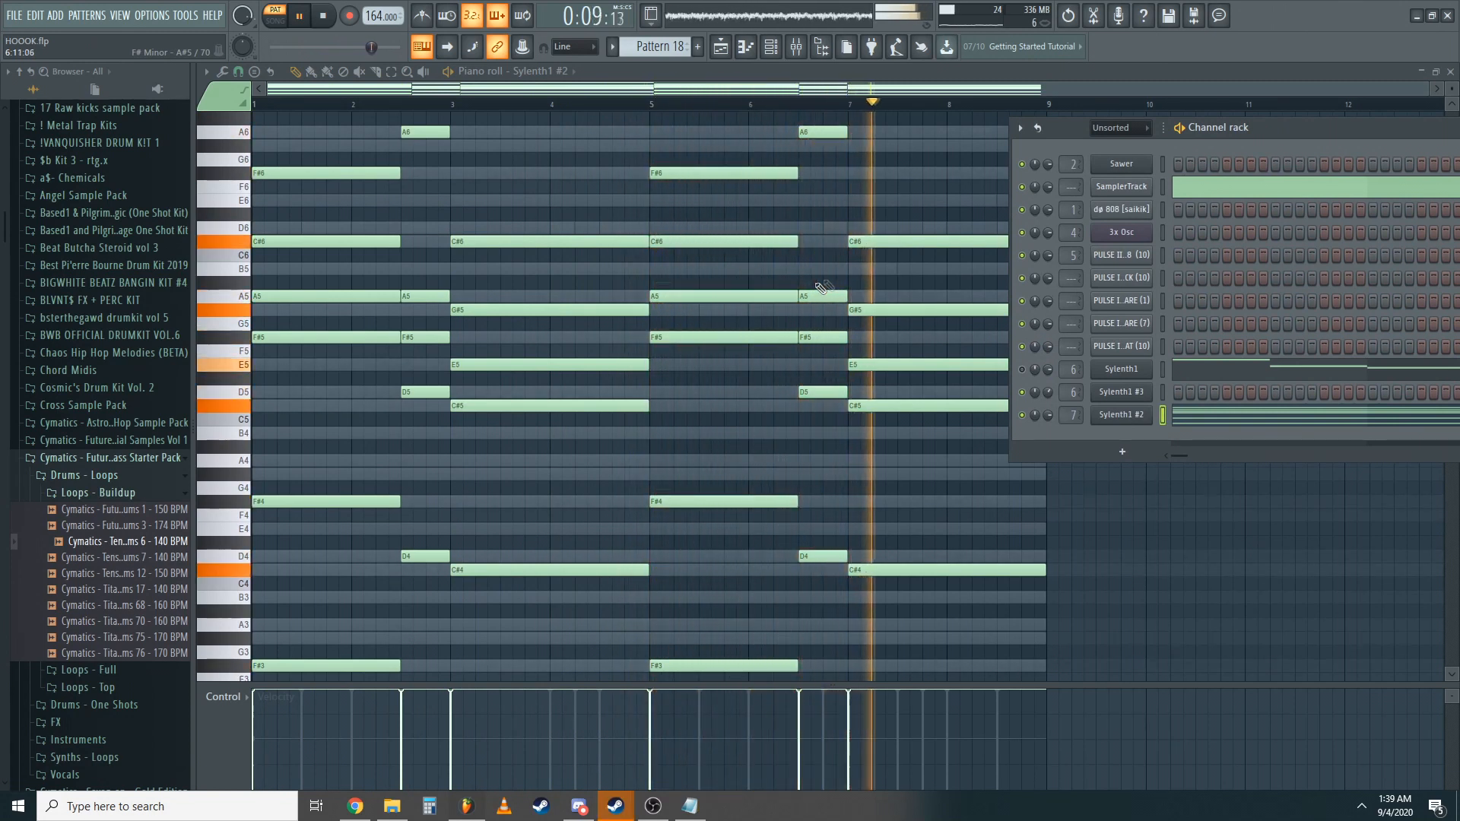
key(space)
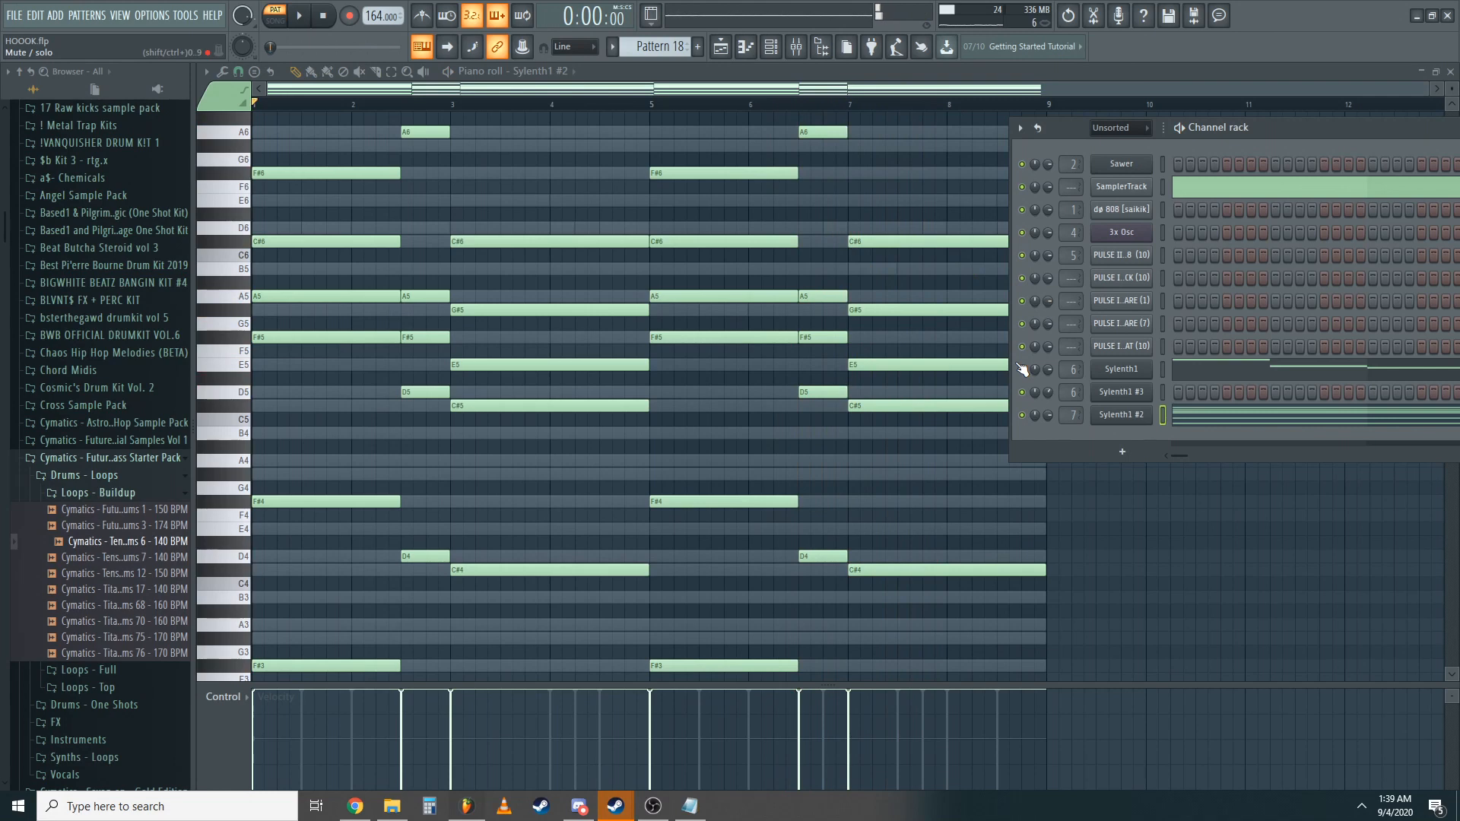
key(space)
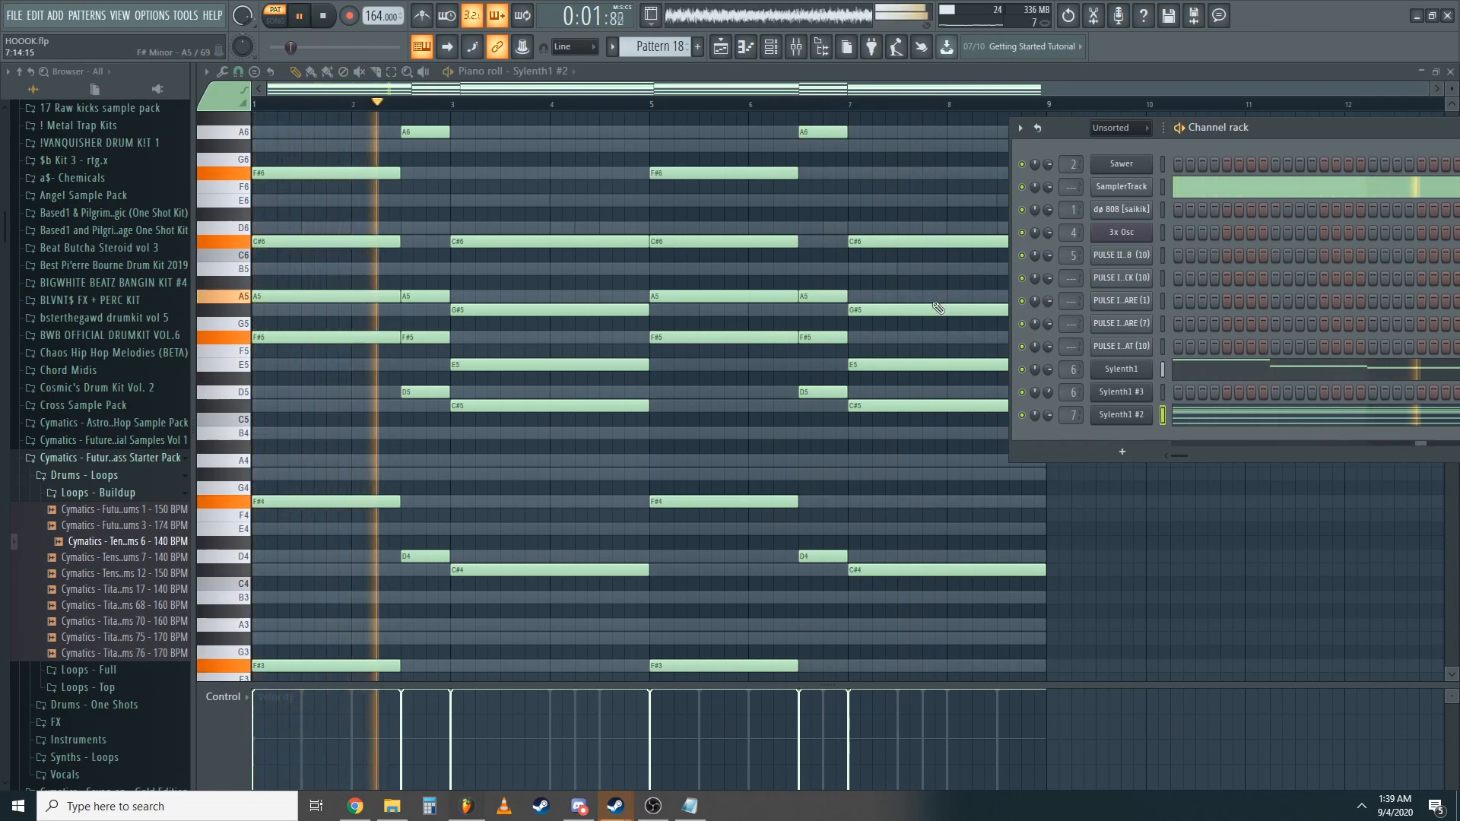
key(space)
- Return to the playlist, move the playhead to bar 65 and select the Pattern 17 clip on Track 1
click(1451, 73)
drag(1308, 126, 1189, 456)
click(1056, 107)
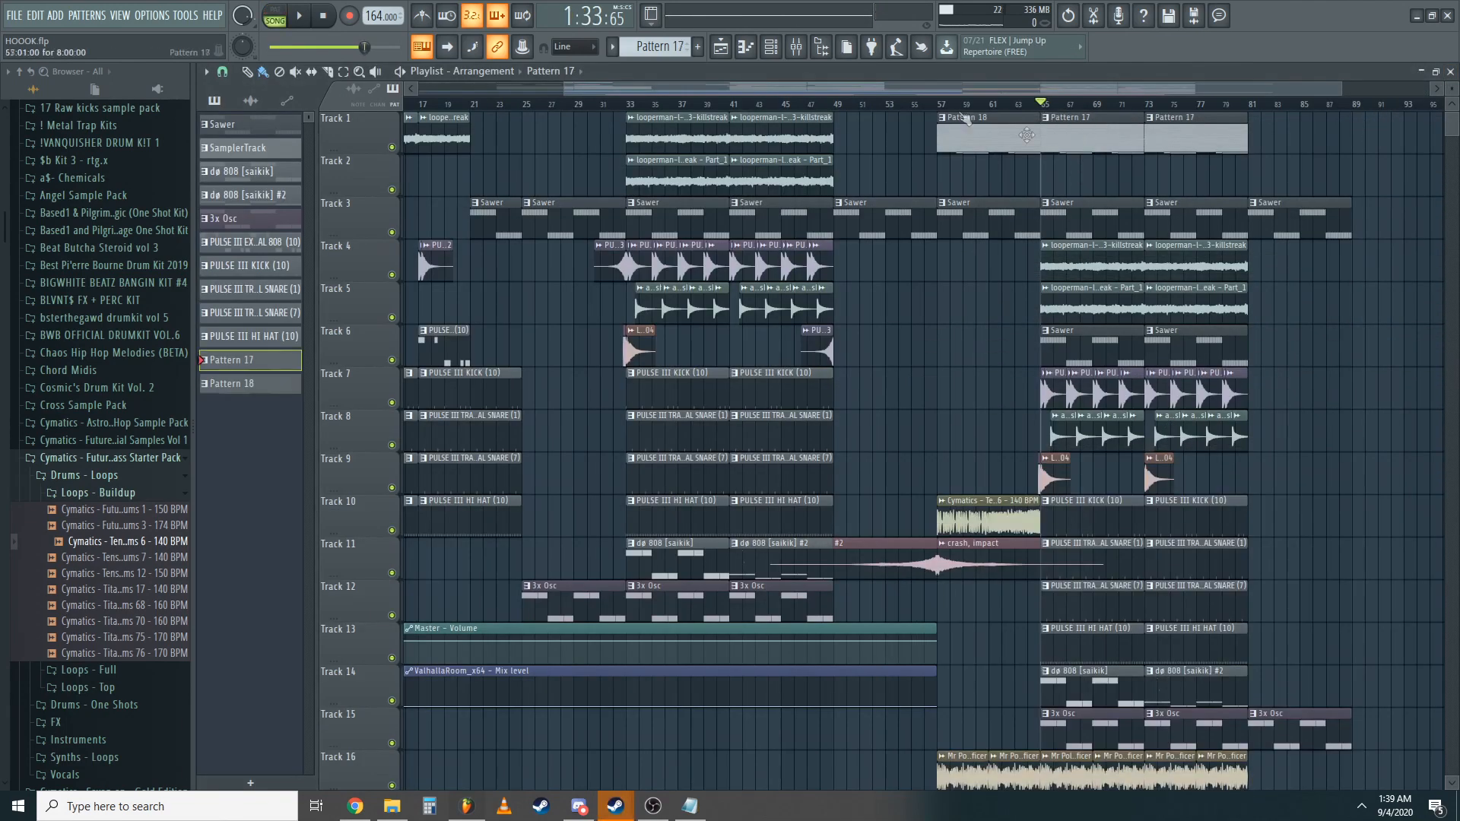
- Open the Sylenth1 #3 channel's Pattern 17 notes in the piano roll and examine the melody
click(772, 52)
drag(1136, 481, 654, 156)
right_click(506, 399)
click(572, 404)
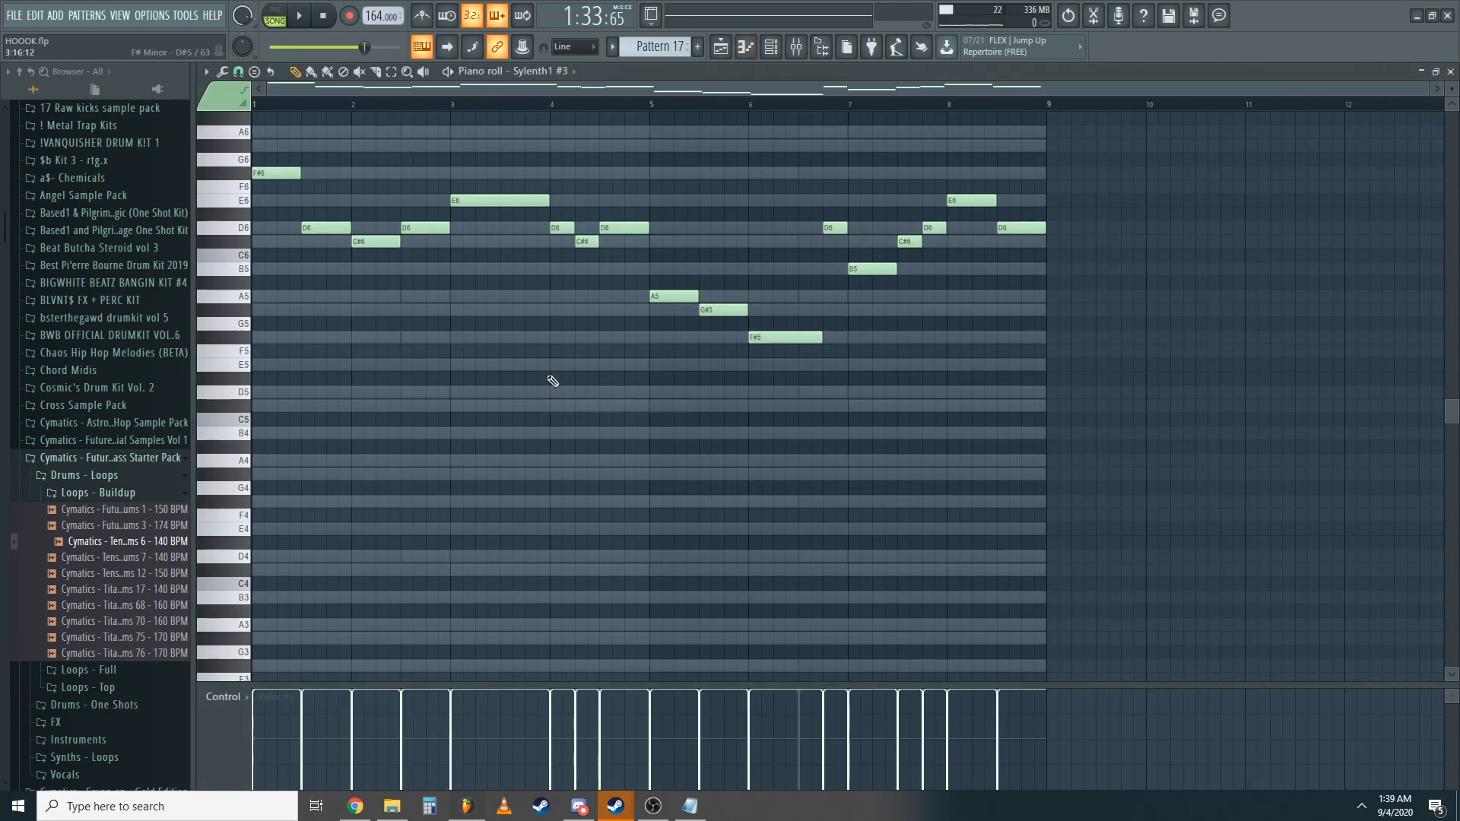
scroll(553, 381, up, 2)
- Open the Sylenth1 #3 synth, check its preset and settings, and close it
click(772, 47)
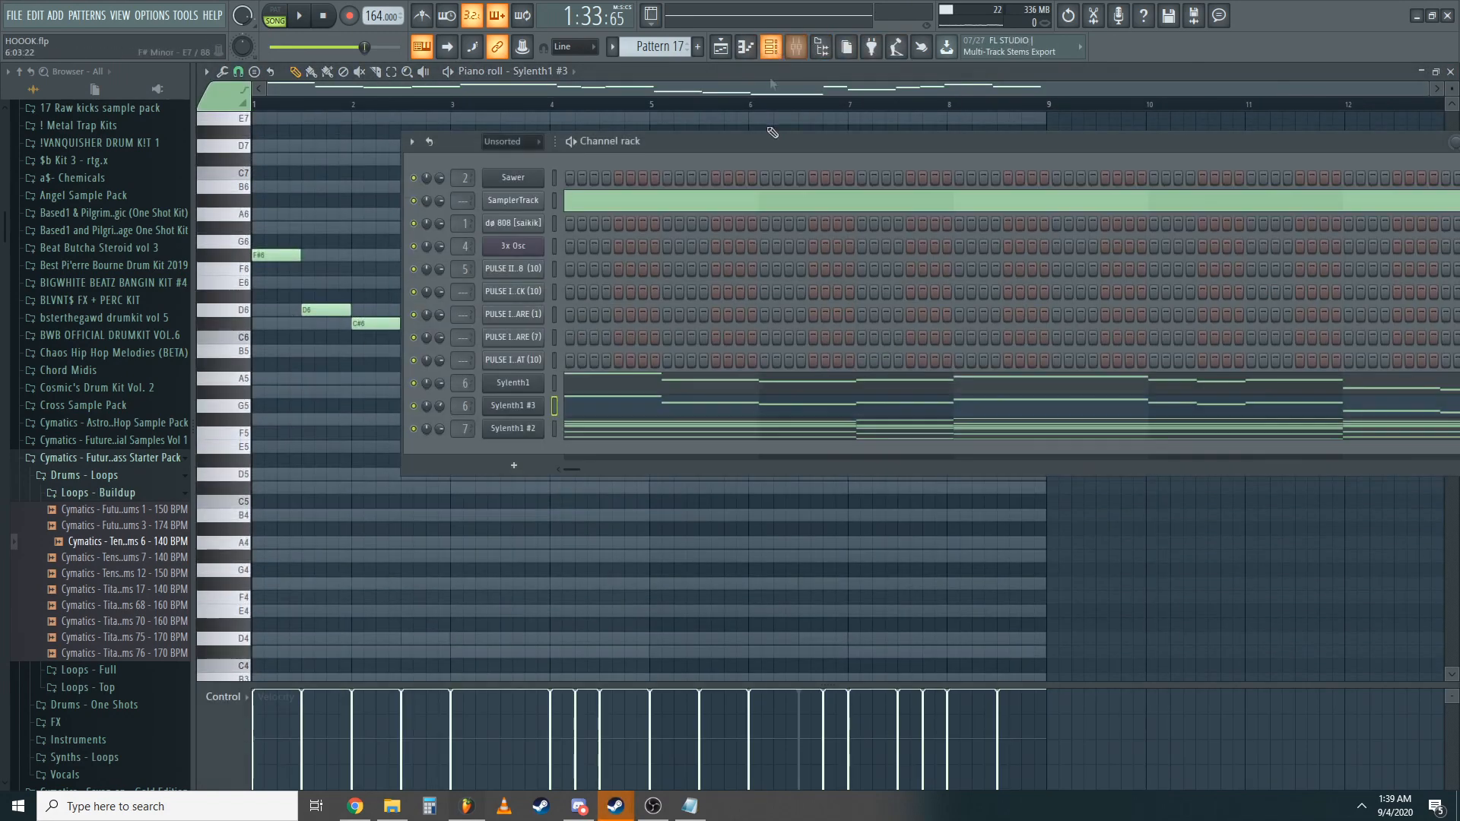
click(538, 422)
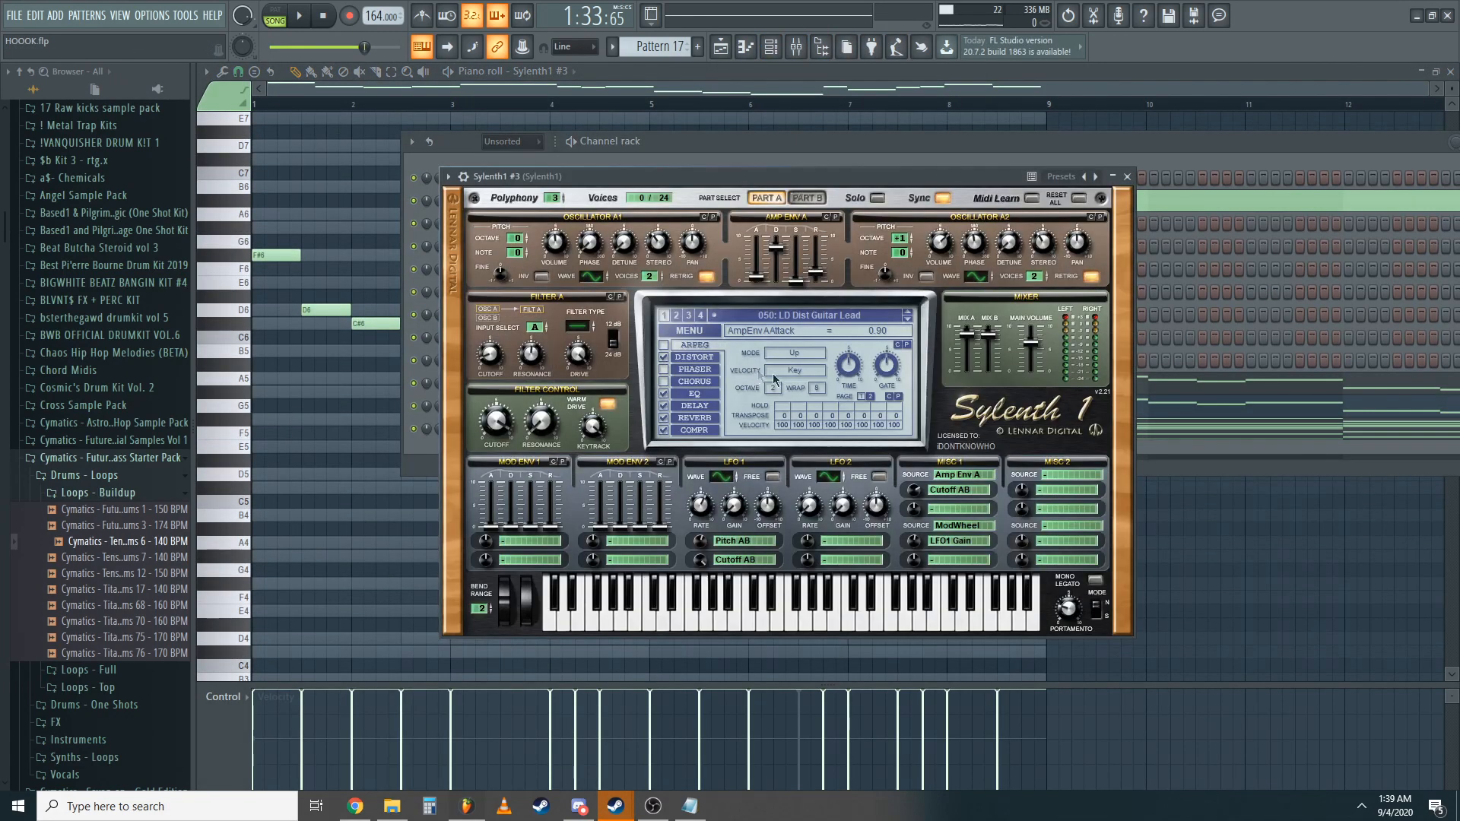
click(1130, 174)
- Play Pattern 17 in pattern mode, checking the mixer levels during playback, and stop it
drag(726, 144, 1071, 205)
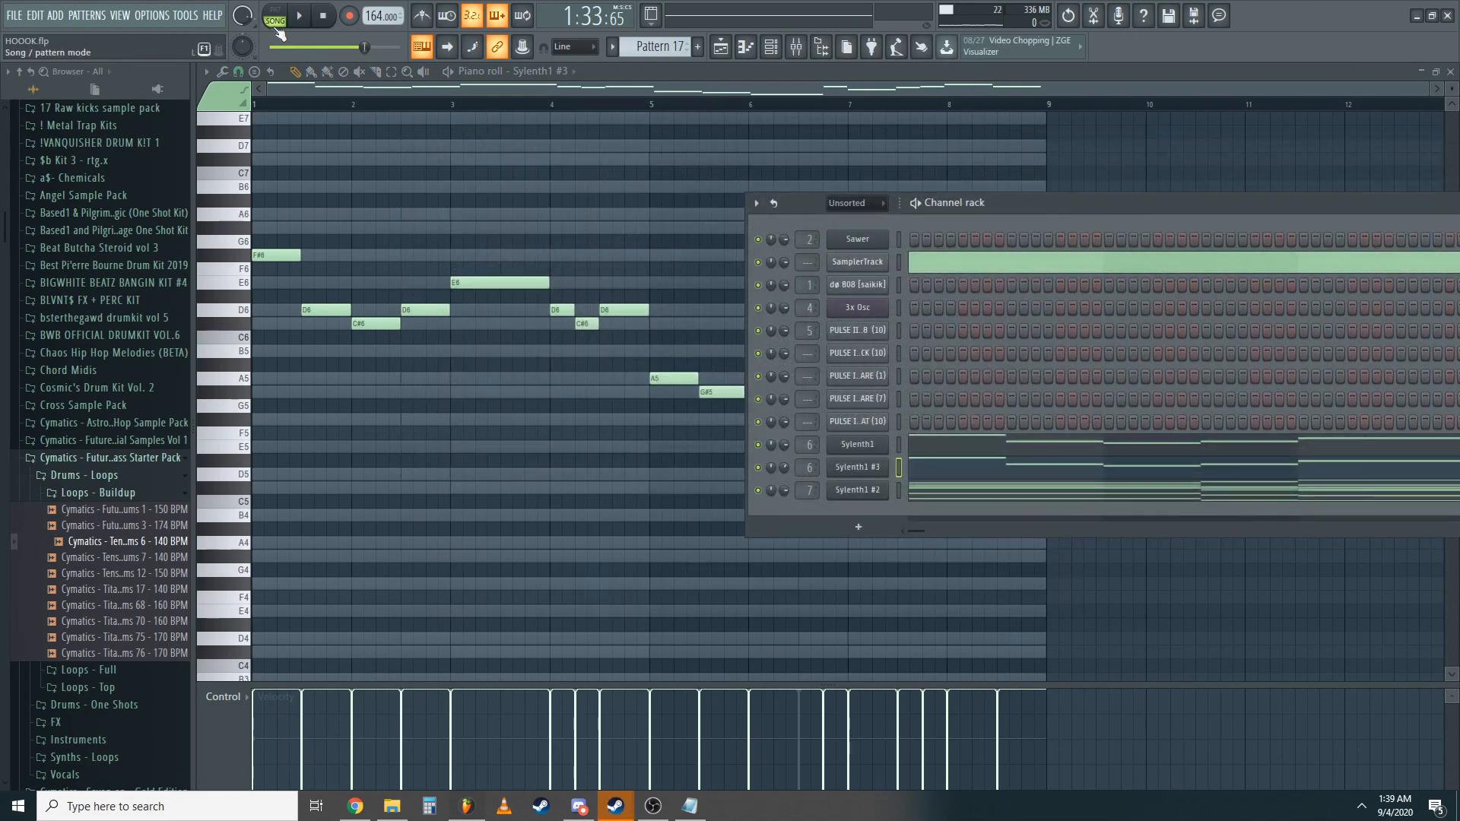
key(space)
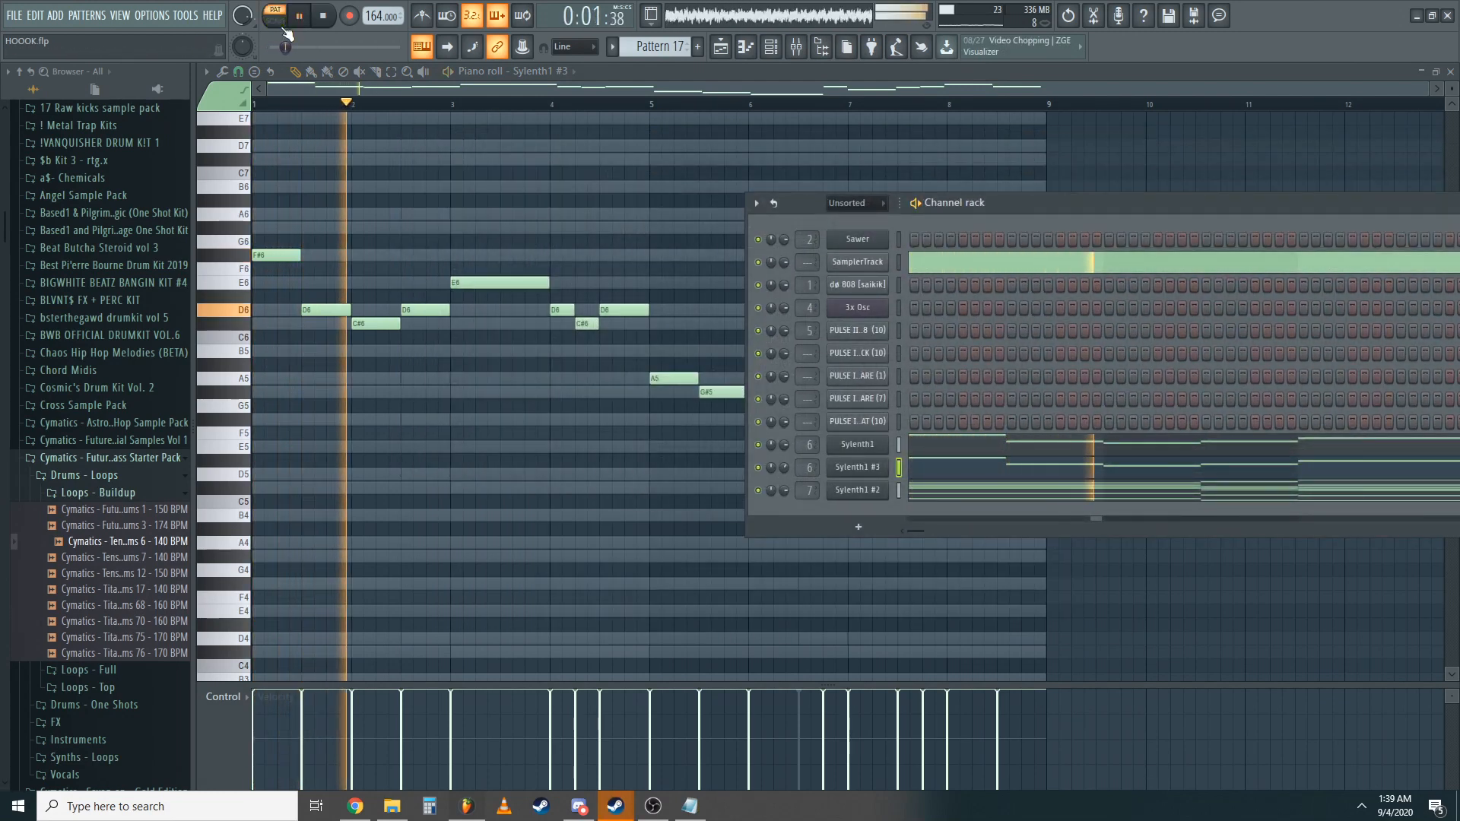
click(795, 47)
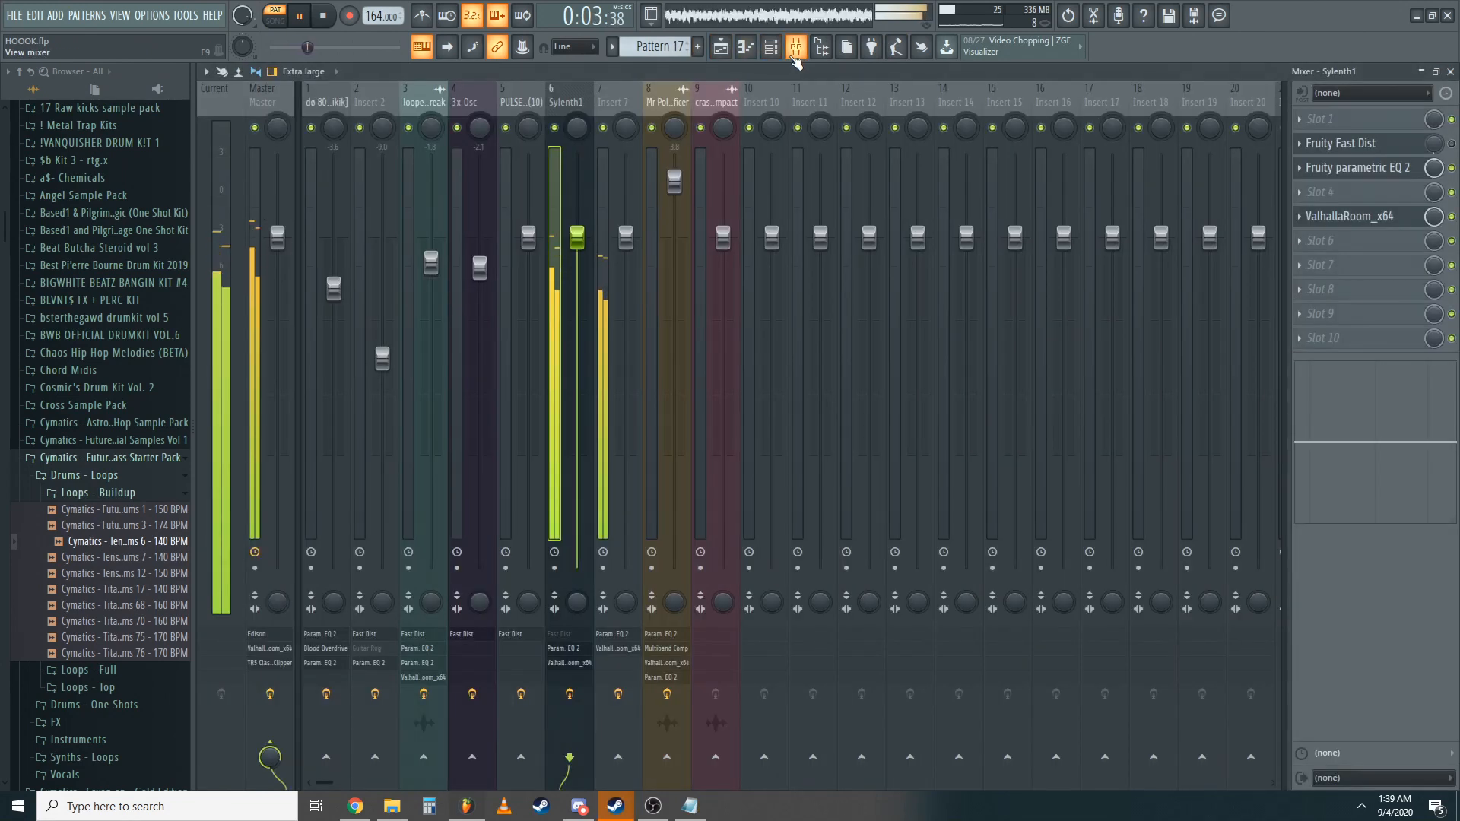
click(795, 47)
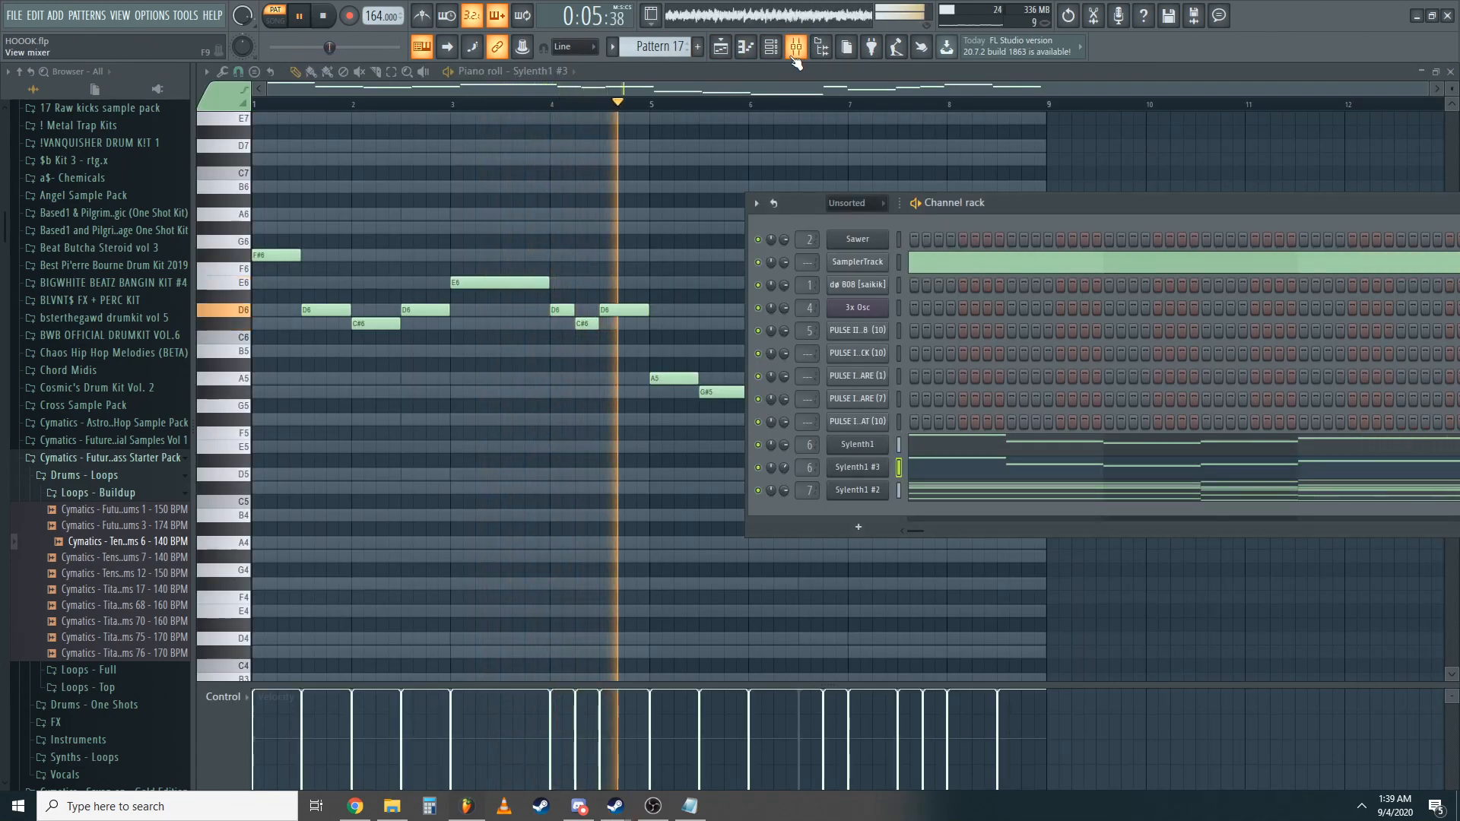
key(space)
- Inspect the Fruity parametric EQ 2 and ValhallaRoom_x64 effects on mixer Insert 7
click(795, 50)
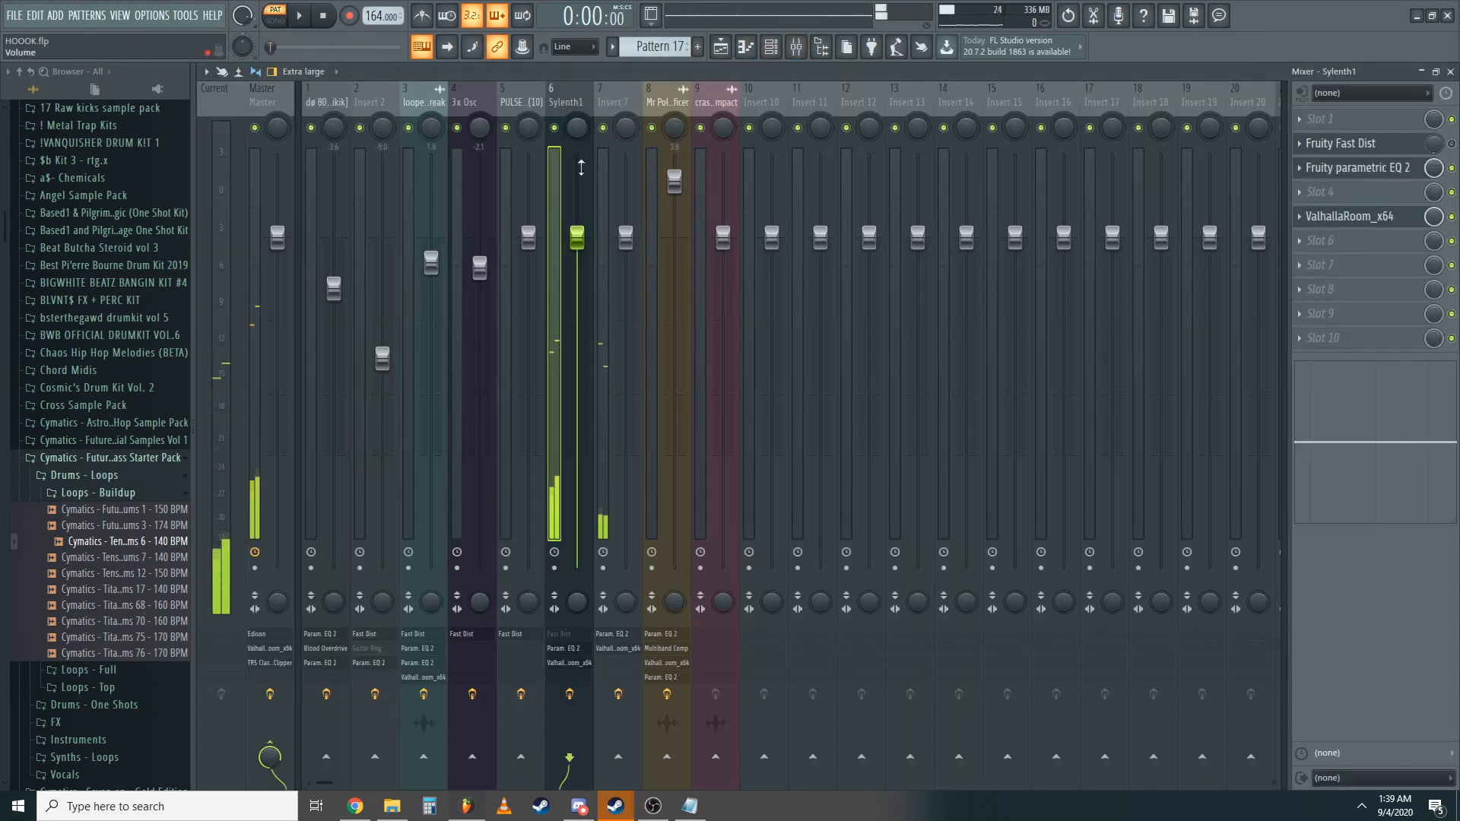
click(610, 177)
click(770, 50)
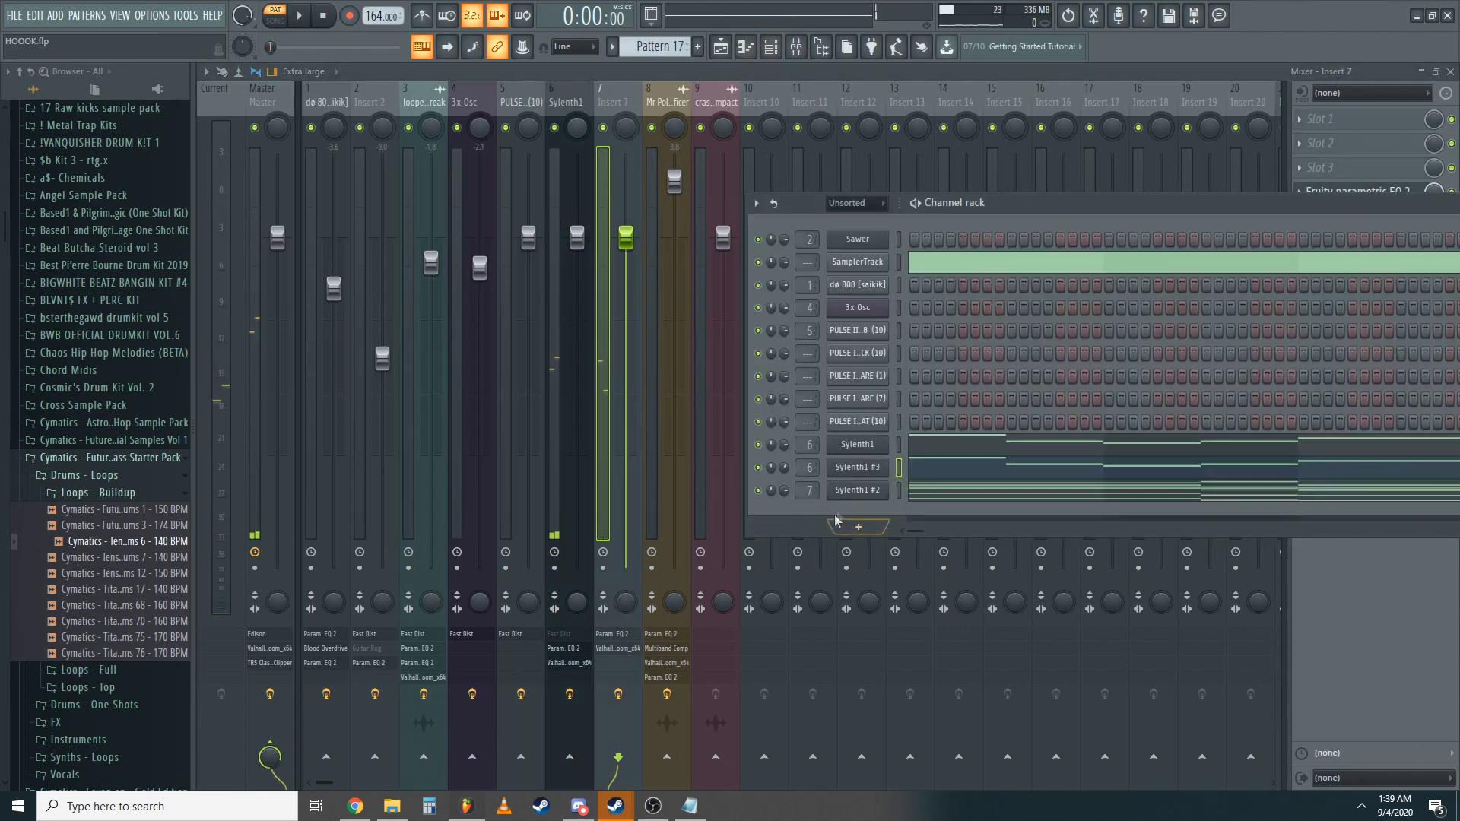
click(1357, 192)
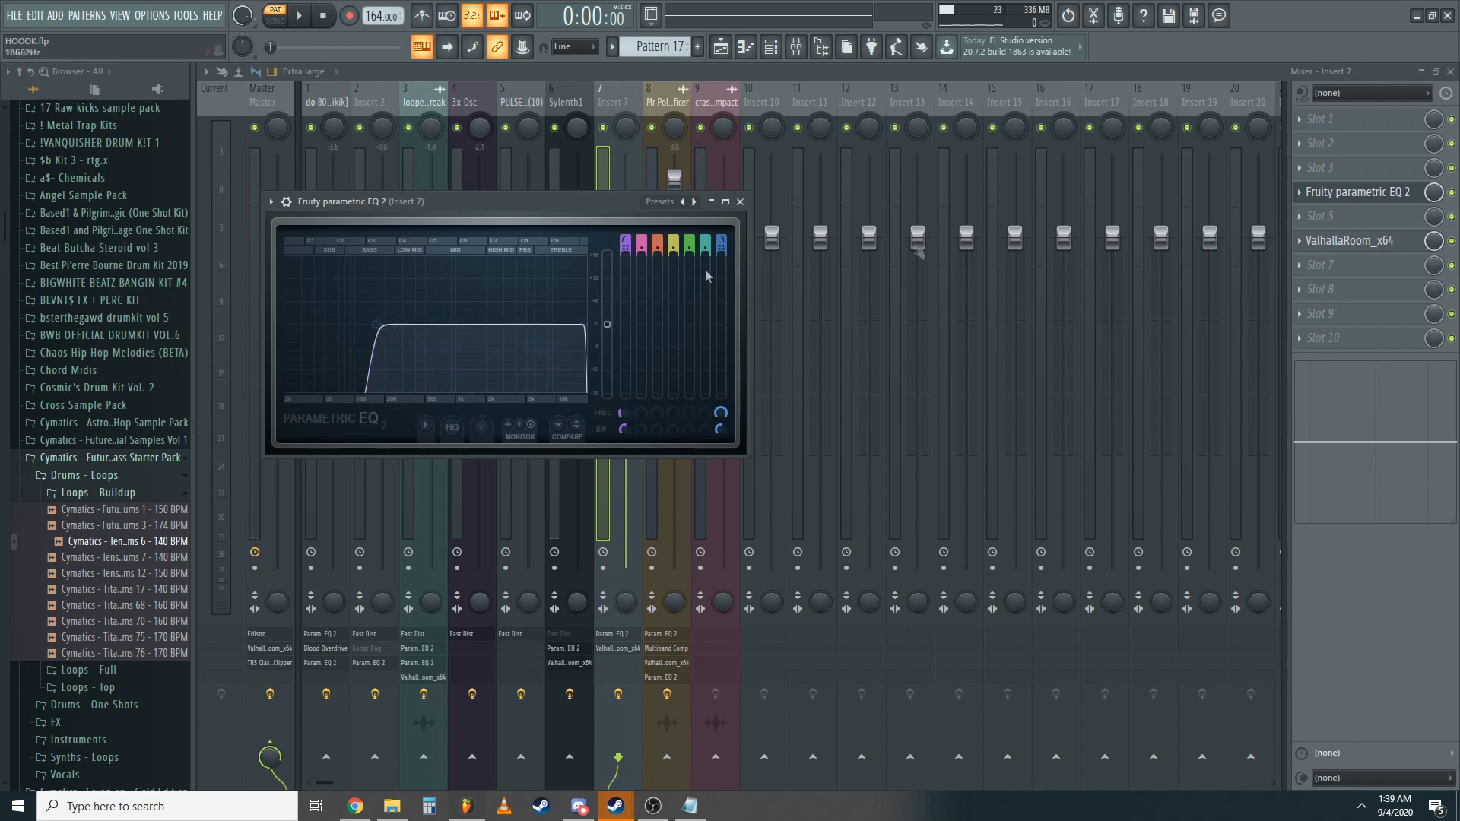
click(1357, 240)
click(855, 232)
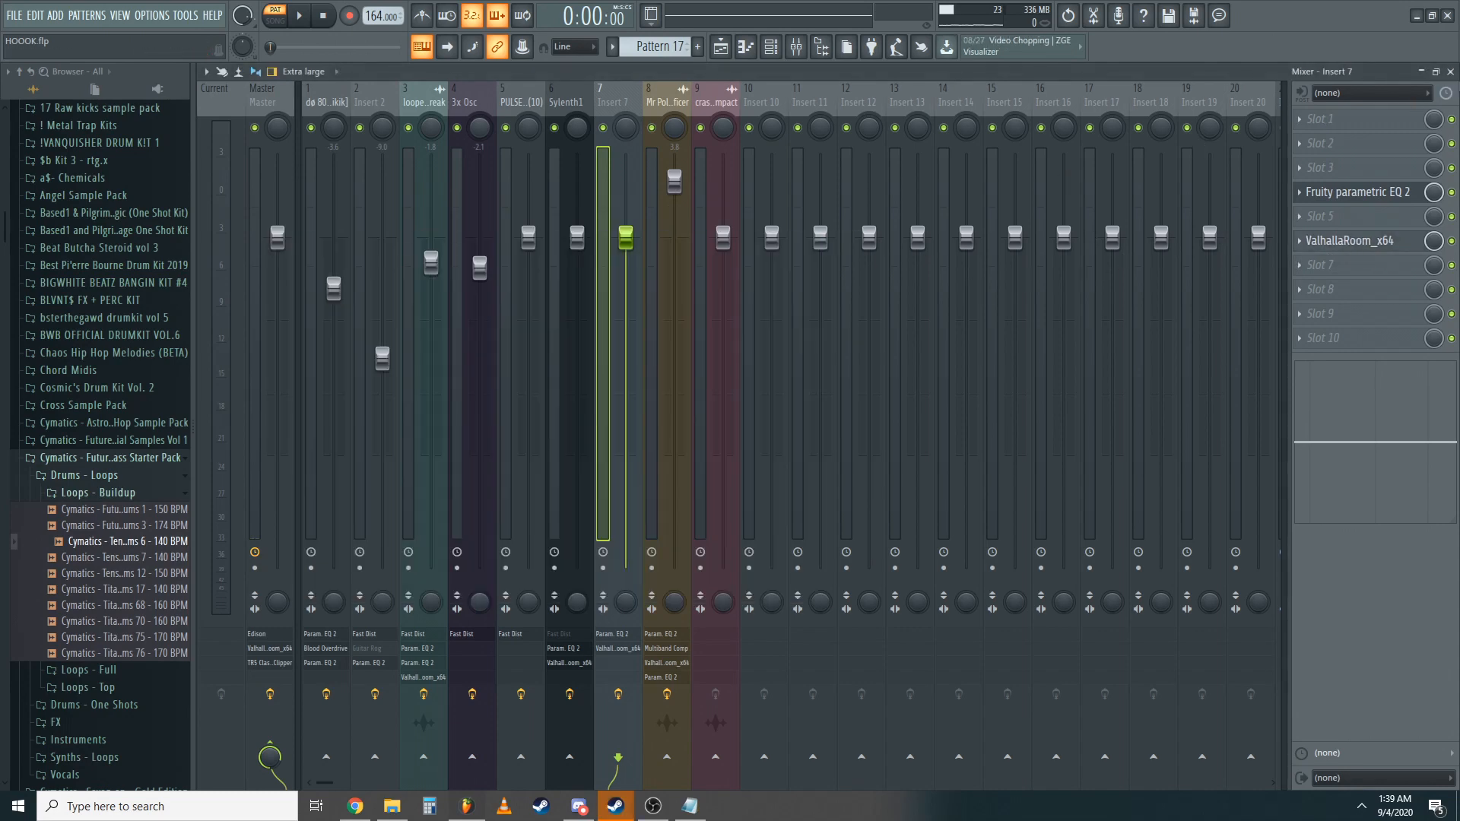
- Return to the playlist, with the playhead at bar 33 and the PULSE III KICK (10) pattern selected
click(1450, 71)
click(1450, 72)
click(936, 130)
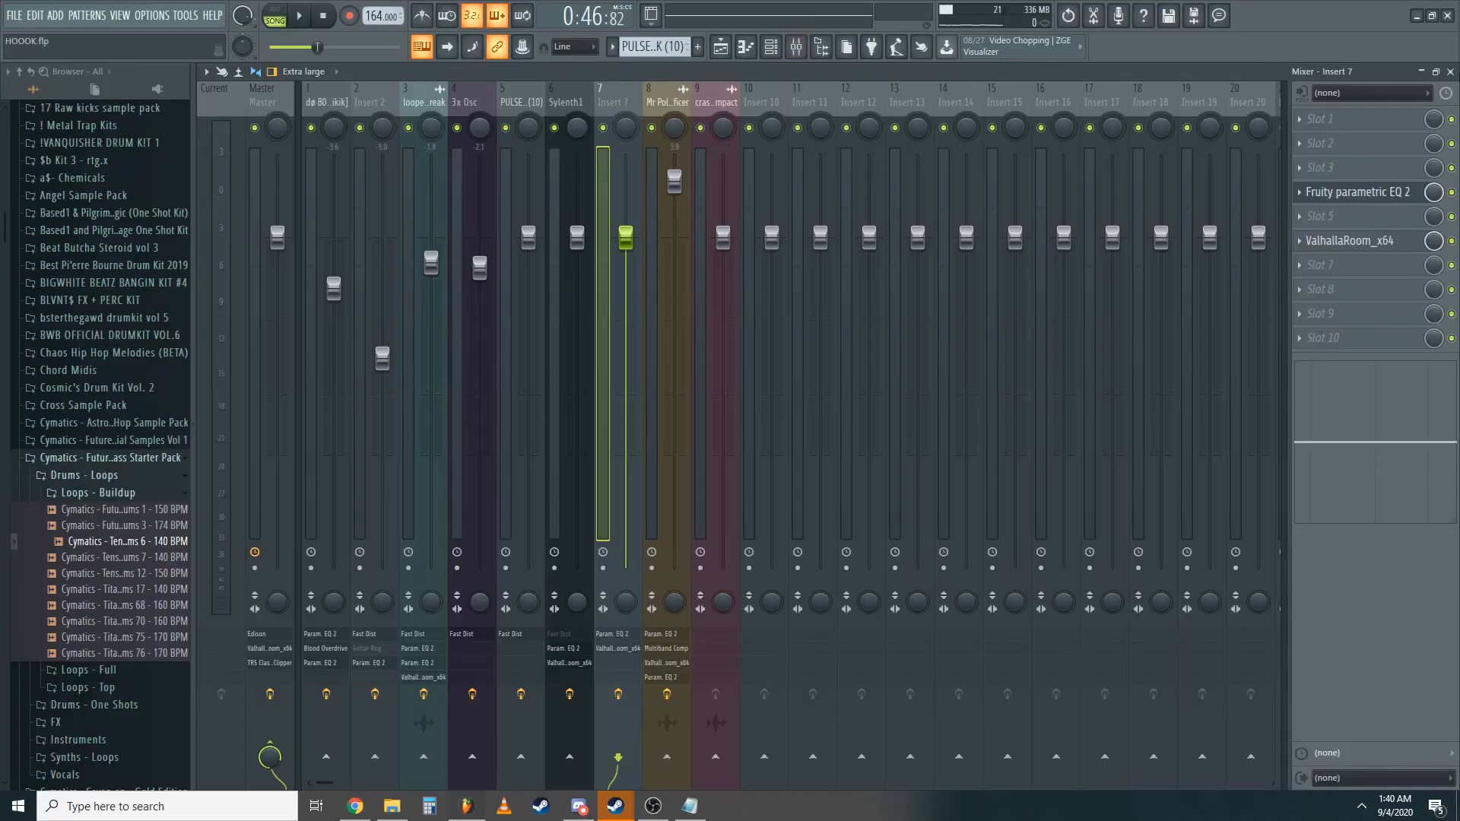
click(1450, 71)
- Solo Track 7 in the playlist and unmute Tracks 8, 9, 10, 13 and 14 alongside it
scroll(1012, 407, up, 4)
scroll(999, 415, down, 4)
right_click(392, 403)
click(392, 445)
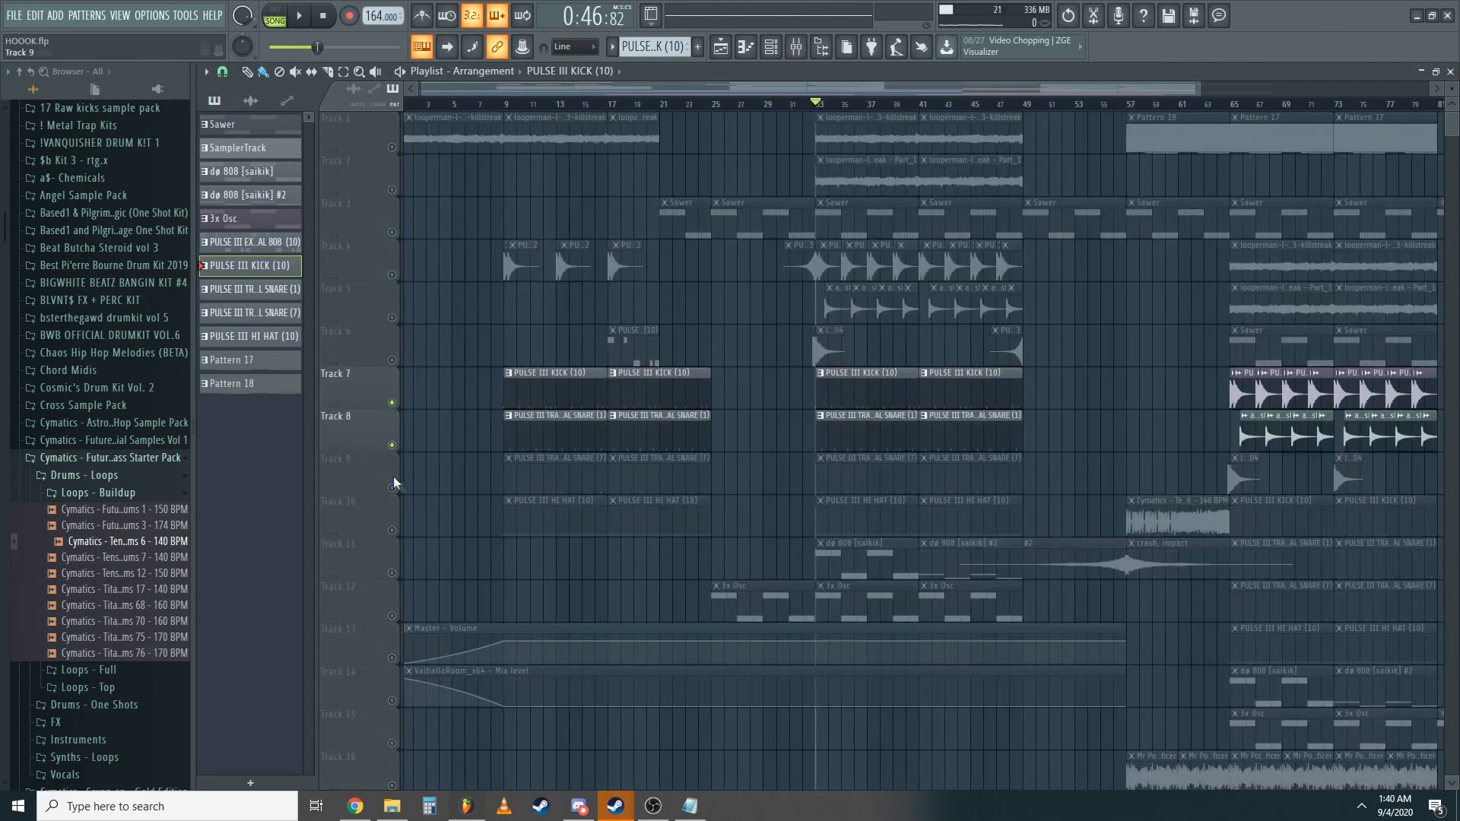
click(391, 488)
click(392, 530)
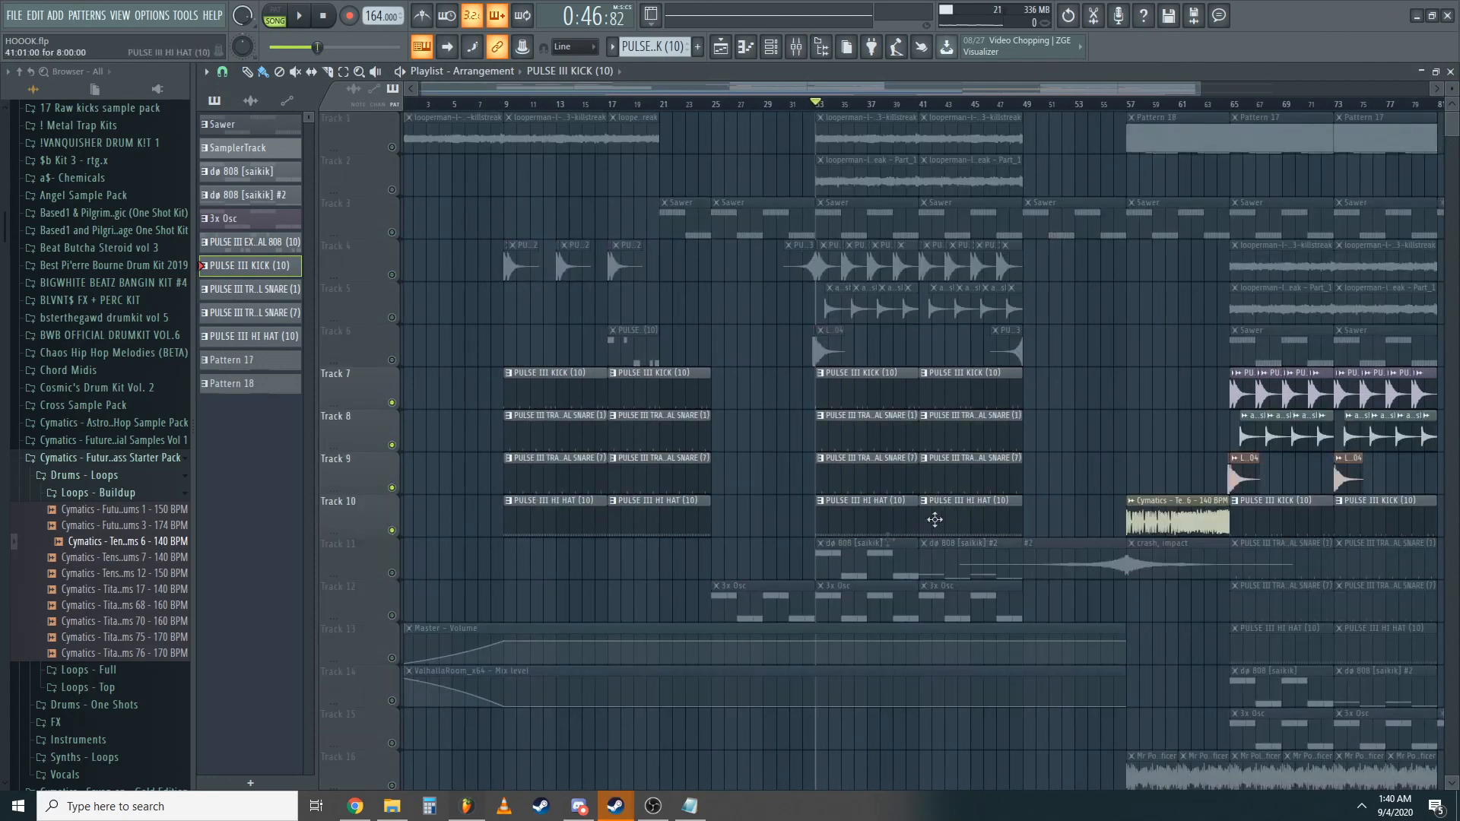
scroll(912, 431, down, 3)
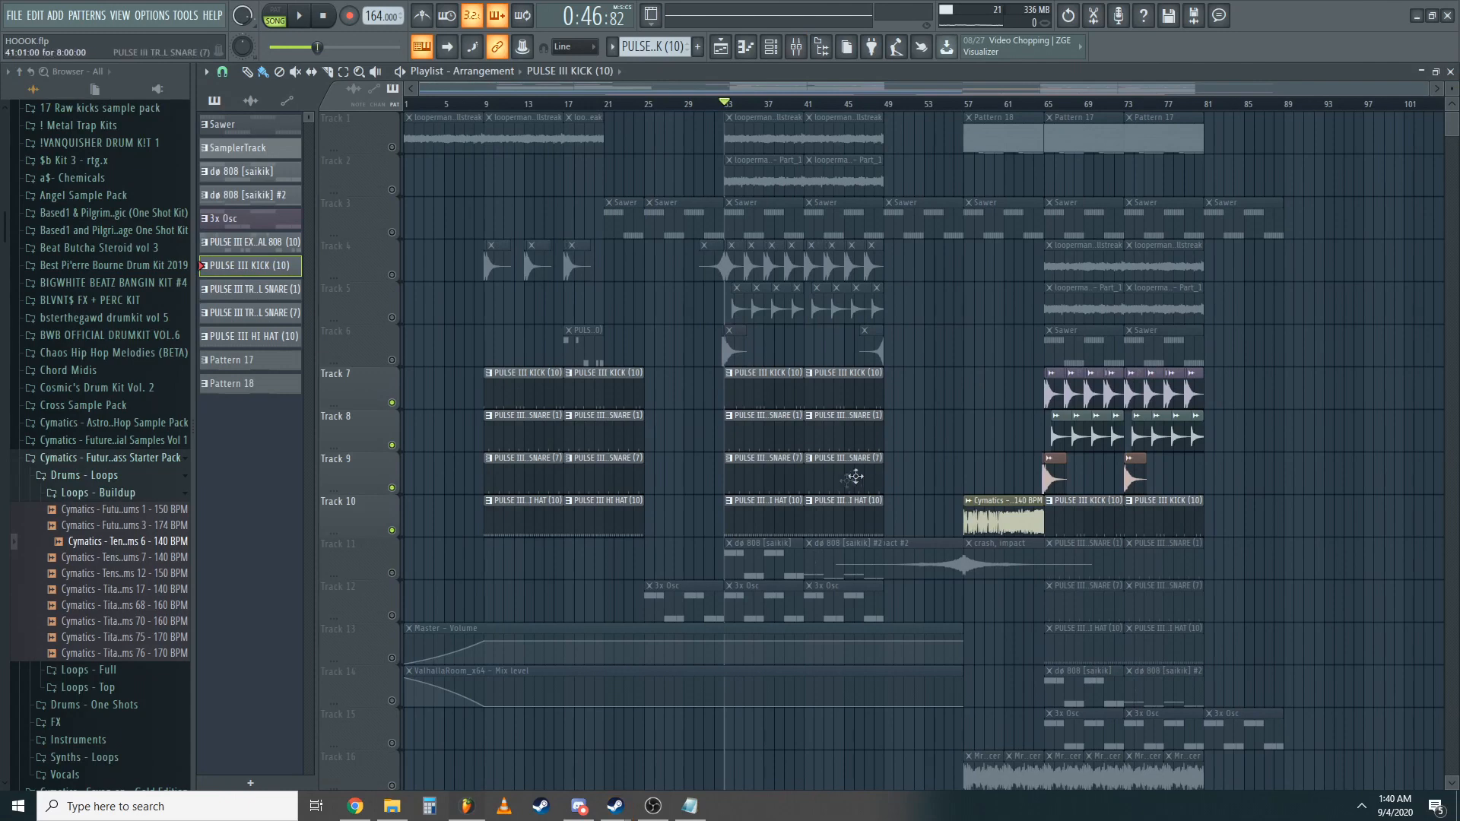
click(392, 658)
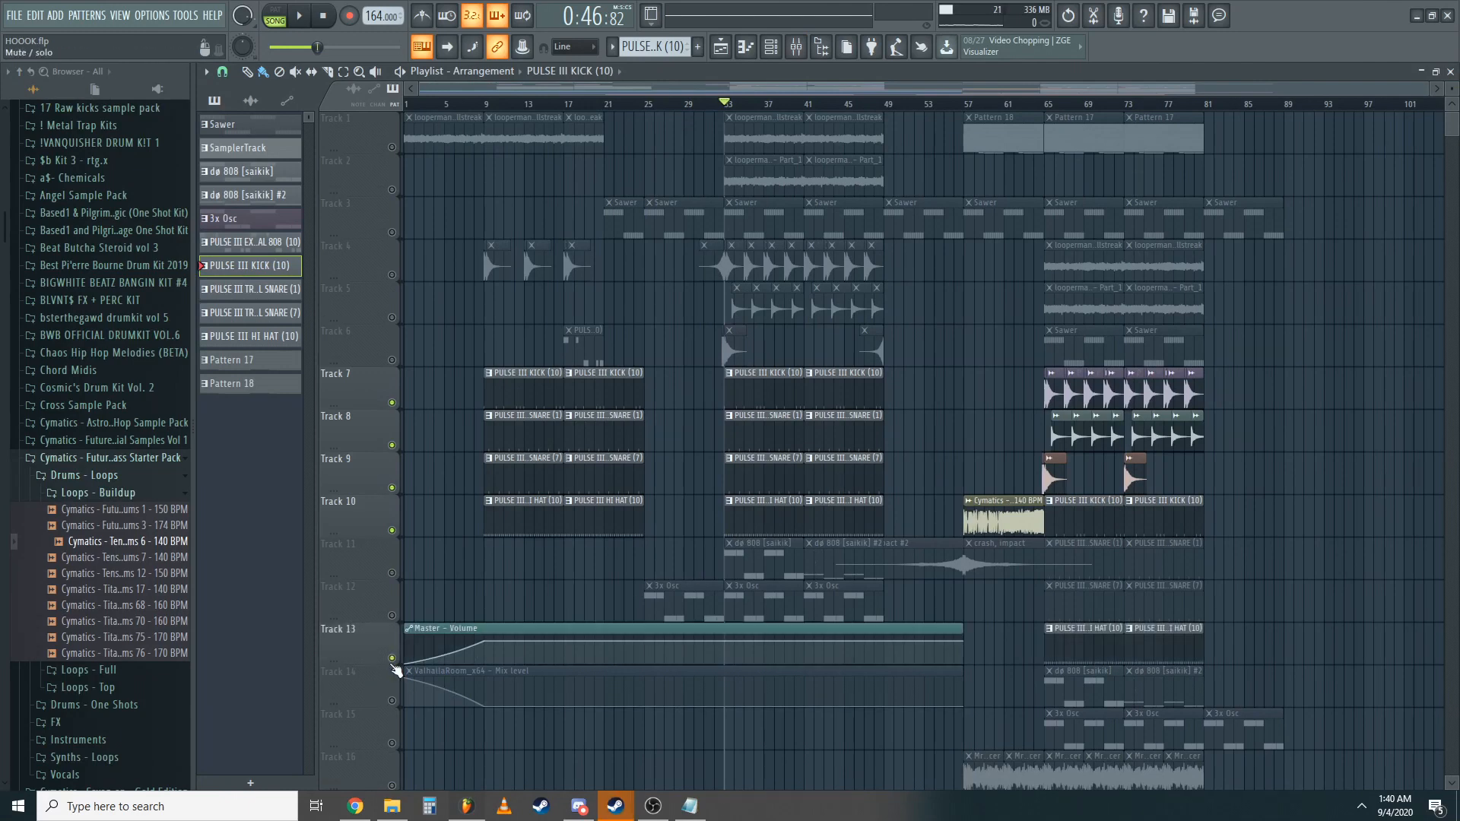
click(392, 701)
- Play the isolated drum tracks in song mode from bar 33 and stop playback
scroll(834, 517, up, 5)
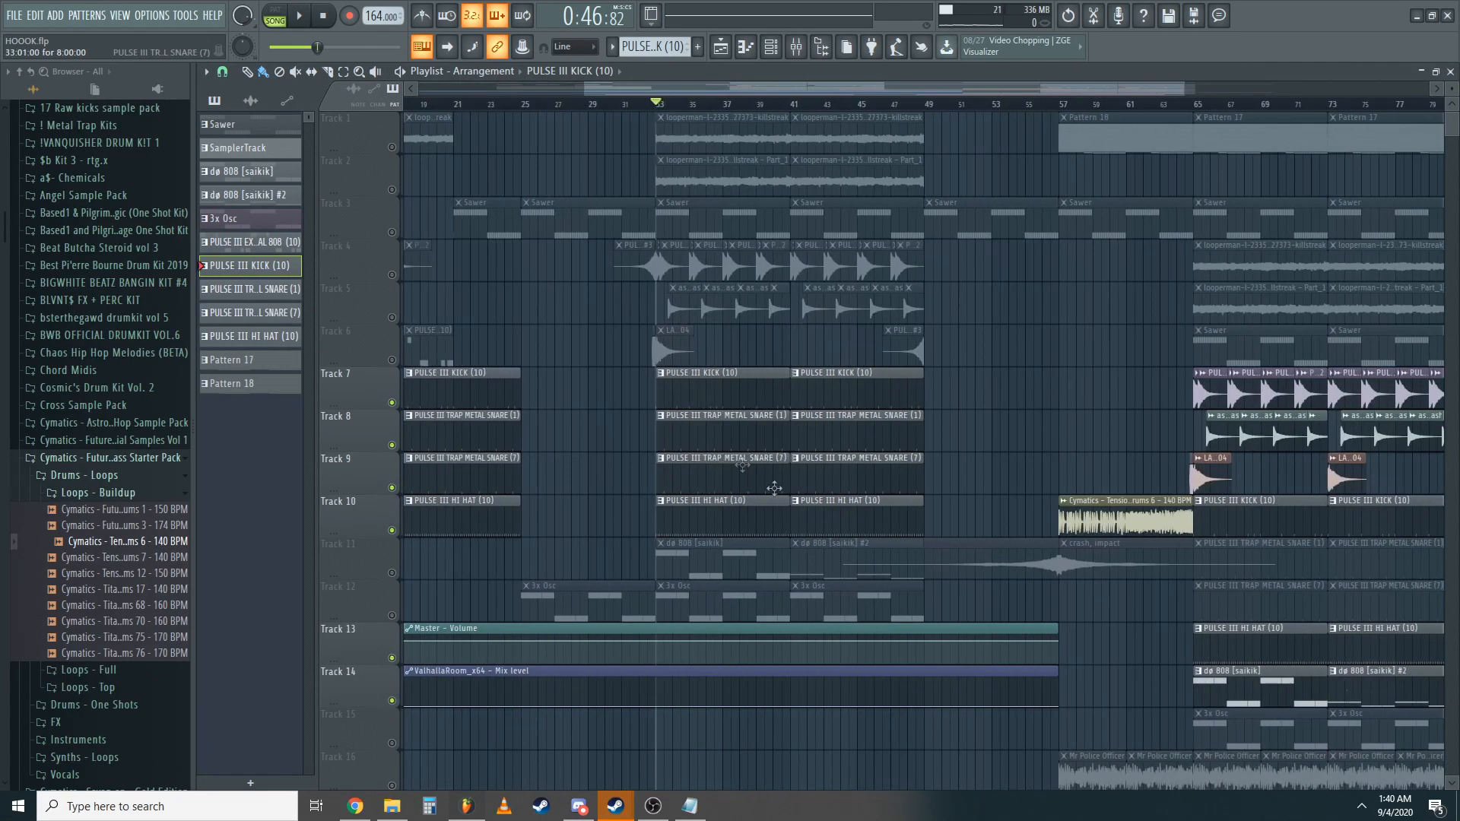
key(space)
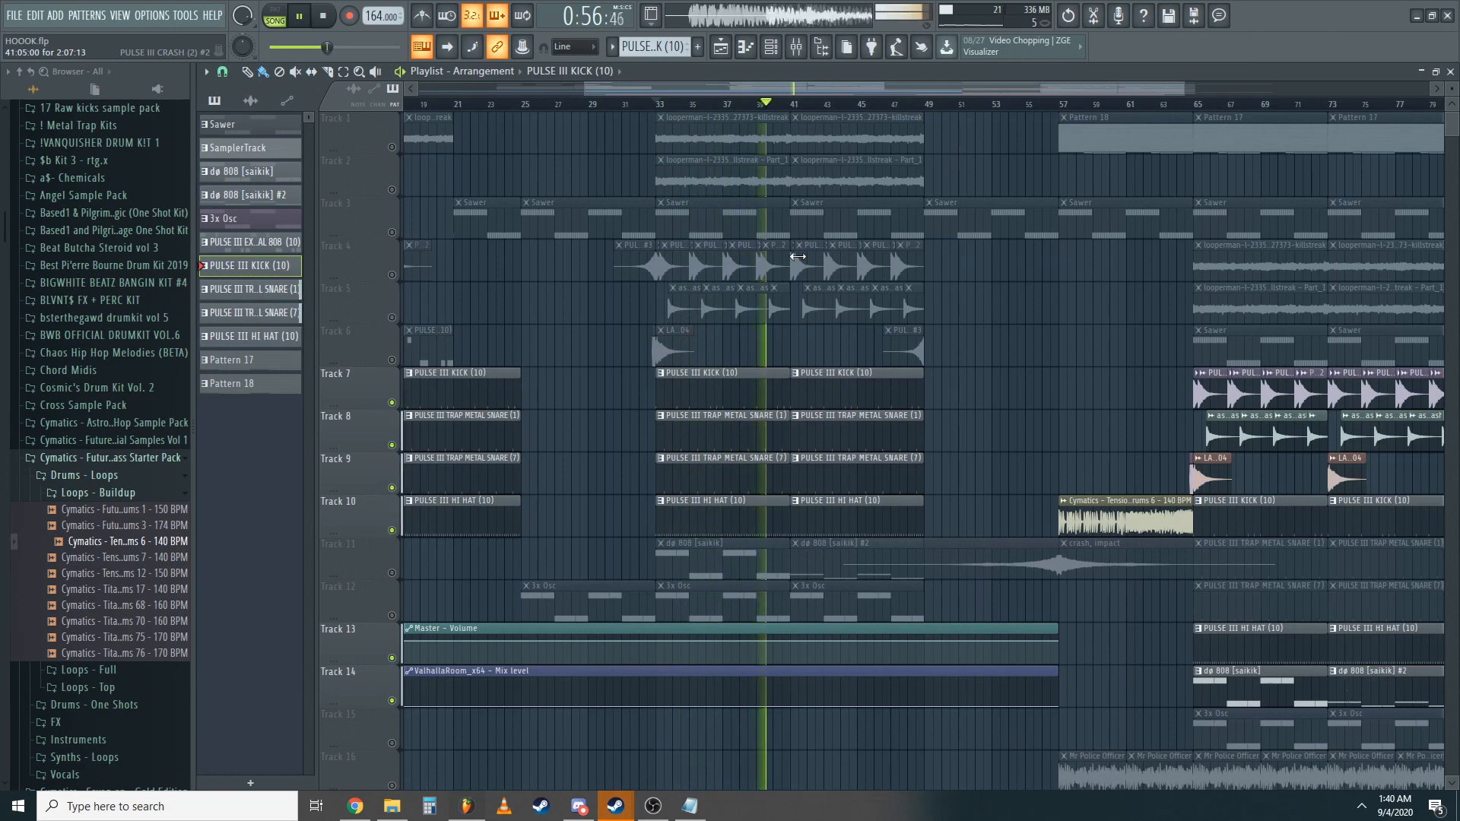
key(space)
- Open the PULSE III KICK (10) pattern's notes in the piano roll and the kick channel's sampler settings
scroll(689, 388, up, 3)
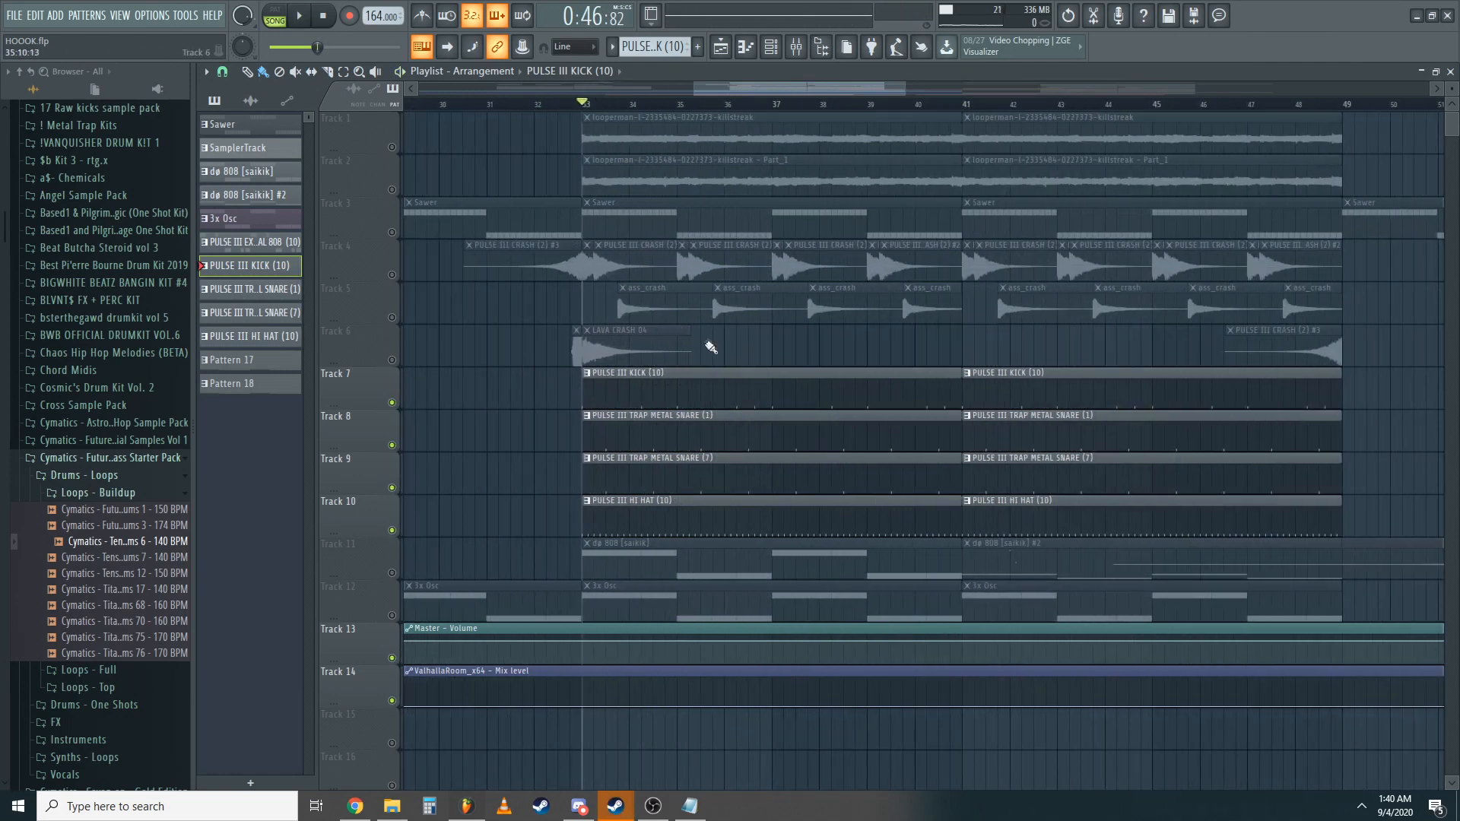
double_click(709, 397)
key(F6)
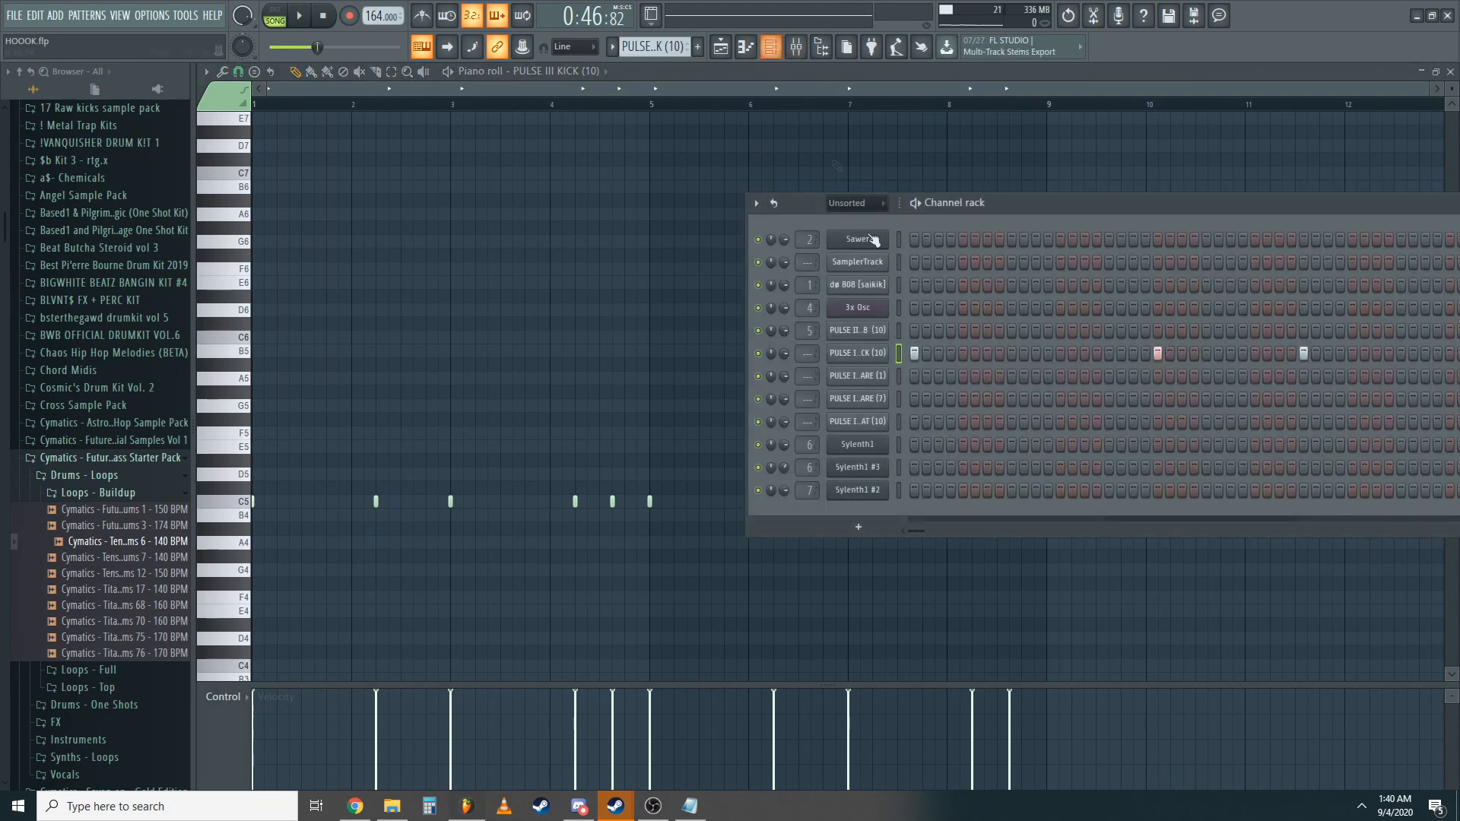
click(867, 354)
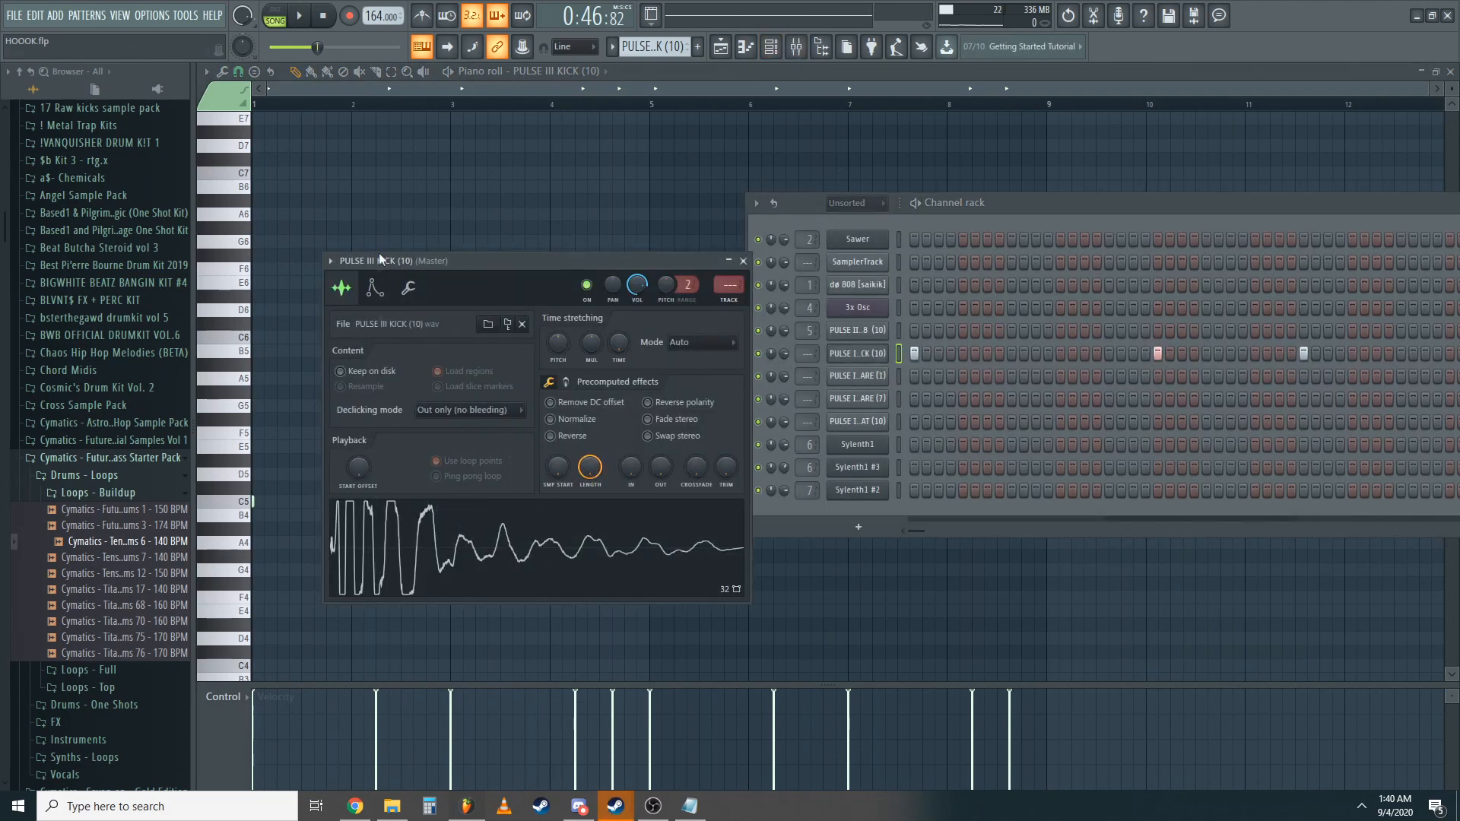
- Check the kick channel's miscellaneous settings and sample waveform, and return to the playlist
click(401, 293)
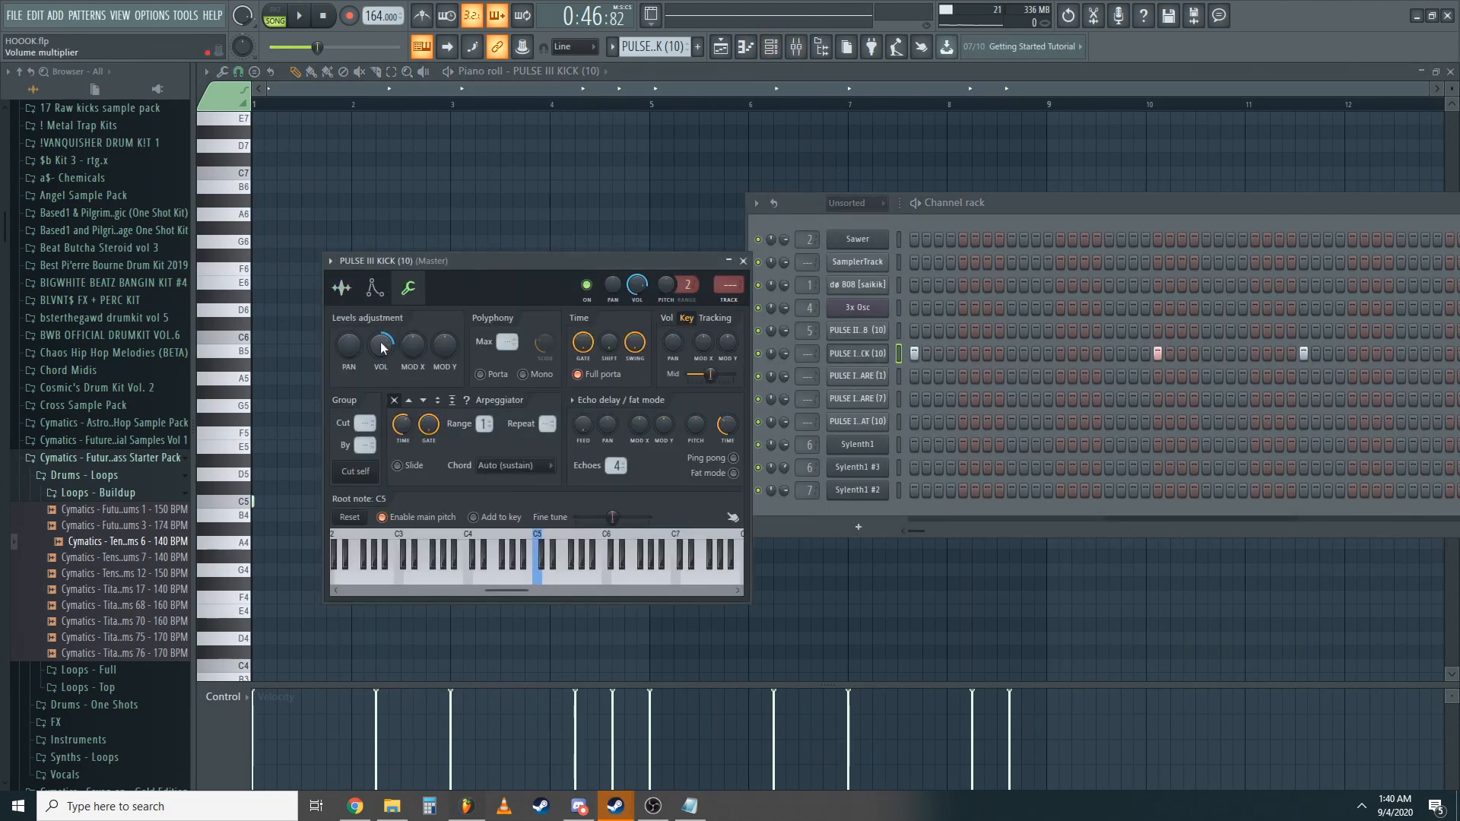
click(341, 289)
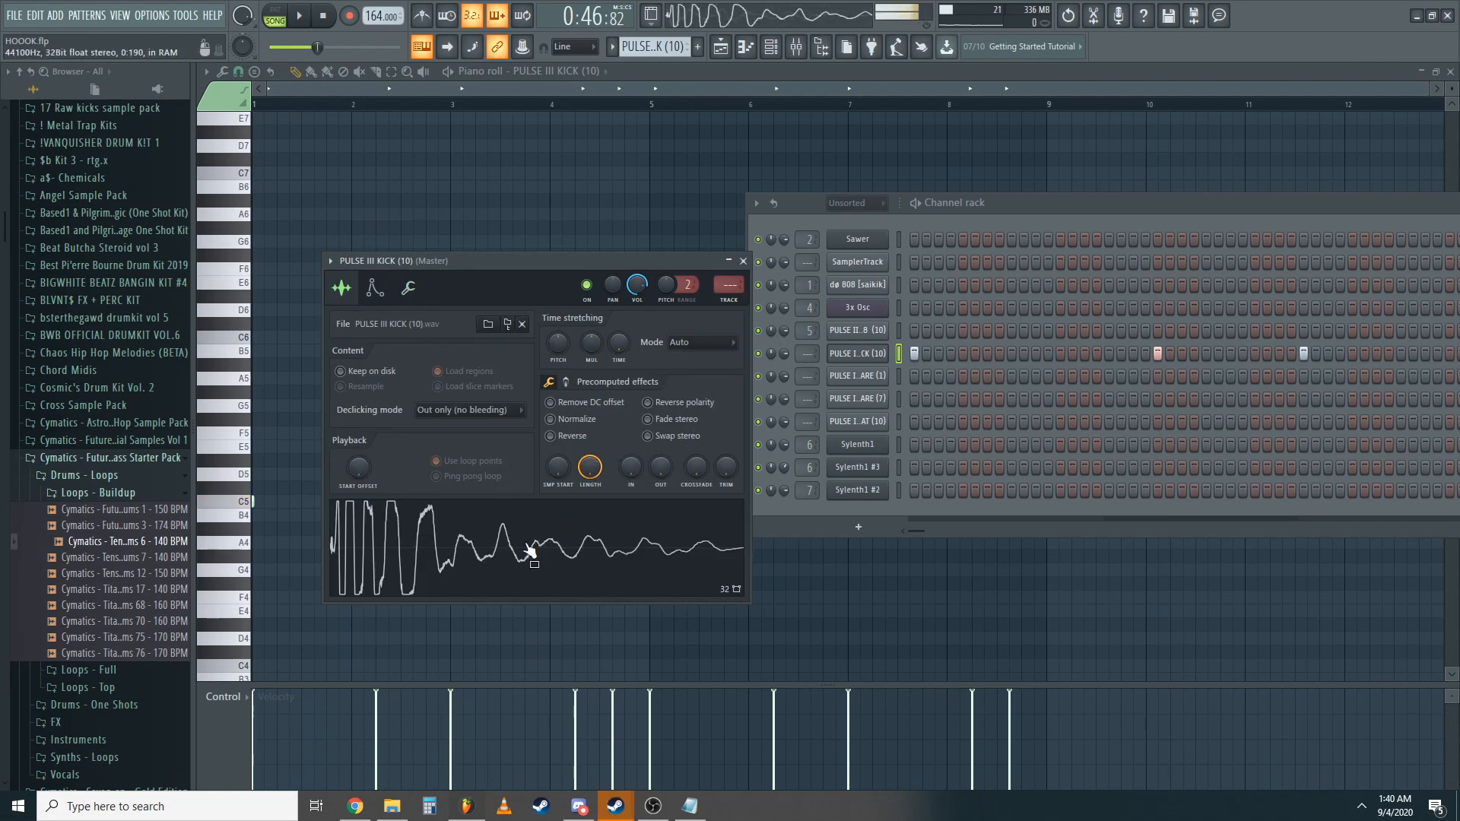
click(743, 261)
key(F6)
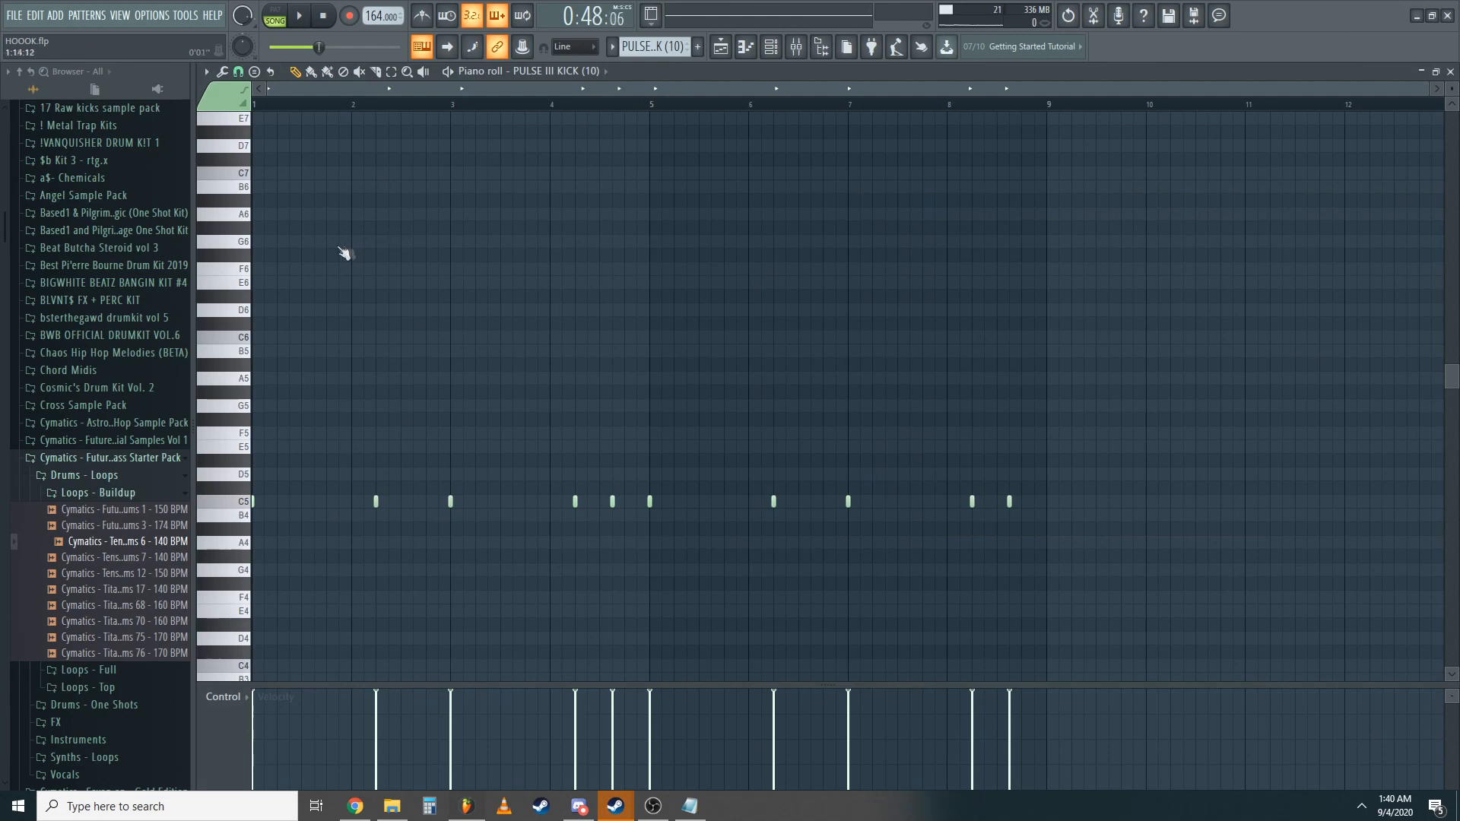
click(1451, 71)
- Select the PULSE III TRAP METAL SNARE (1) pattern and inspect its channel rack steps and sampler settings
click(613, 431)
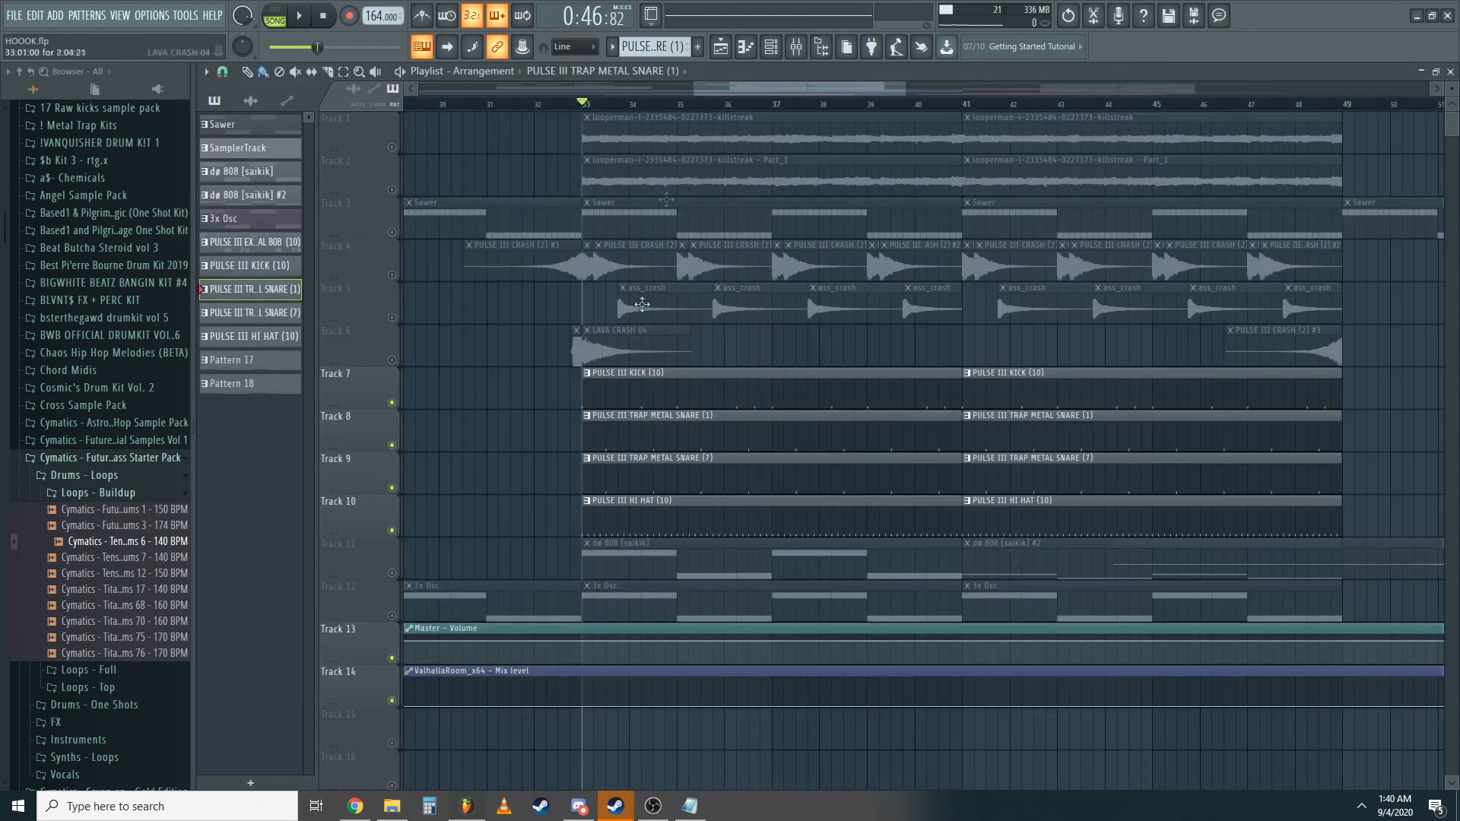
click(768, 46)
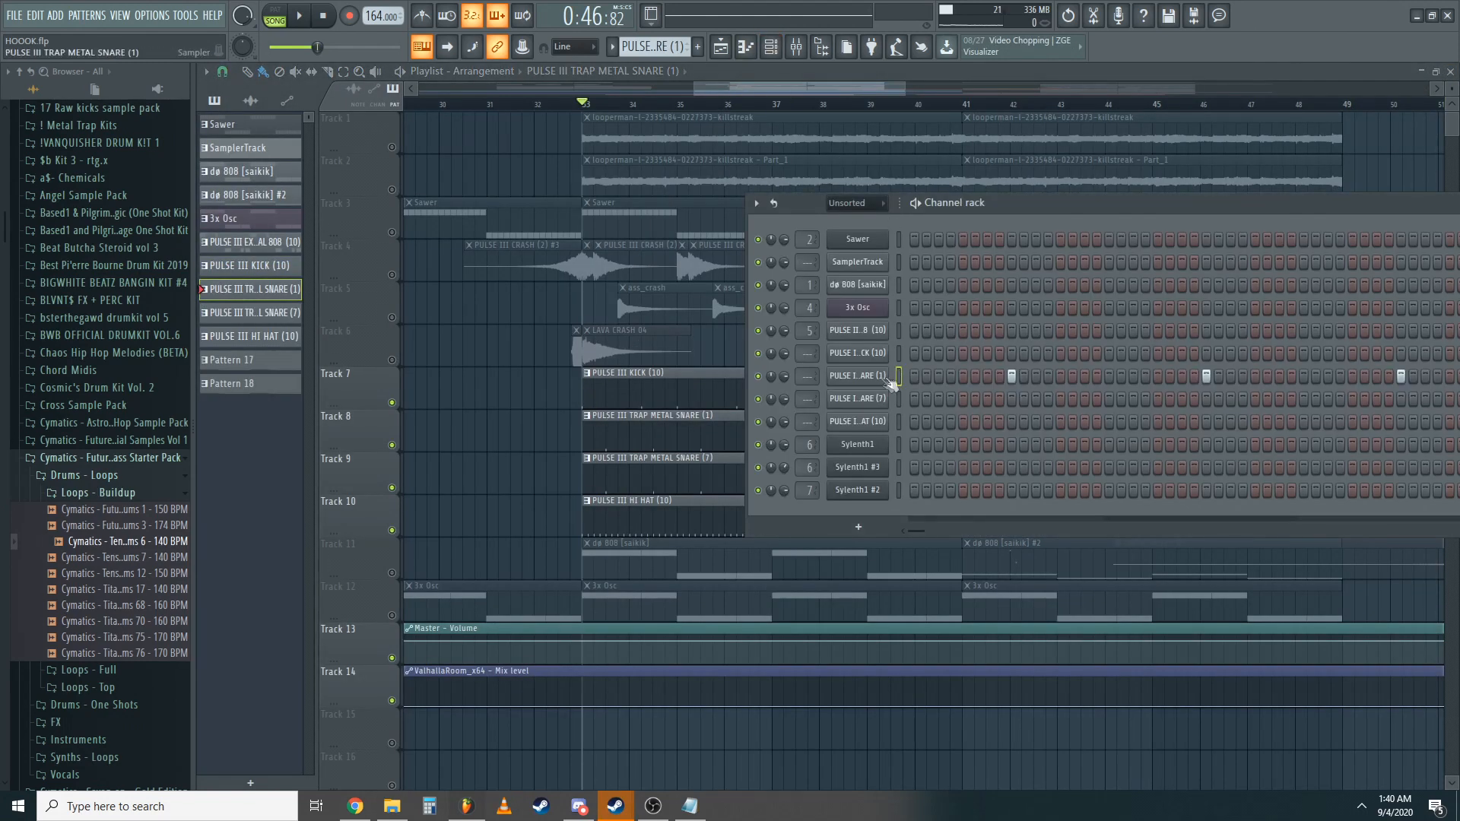
click(886, 377)
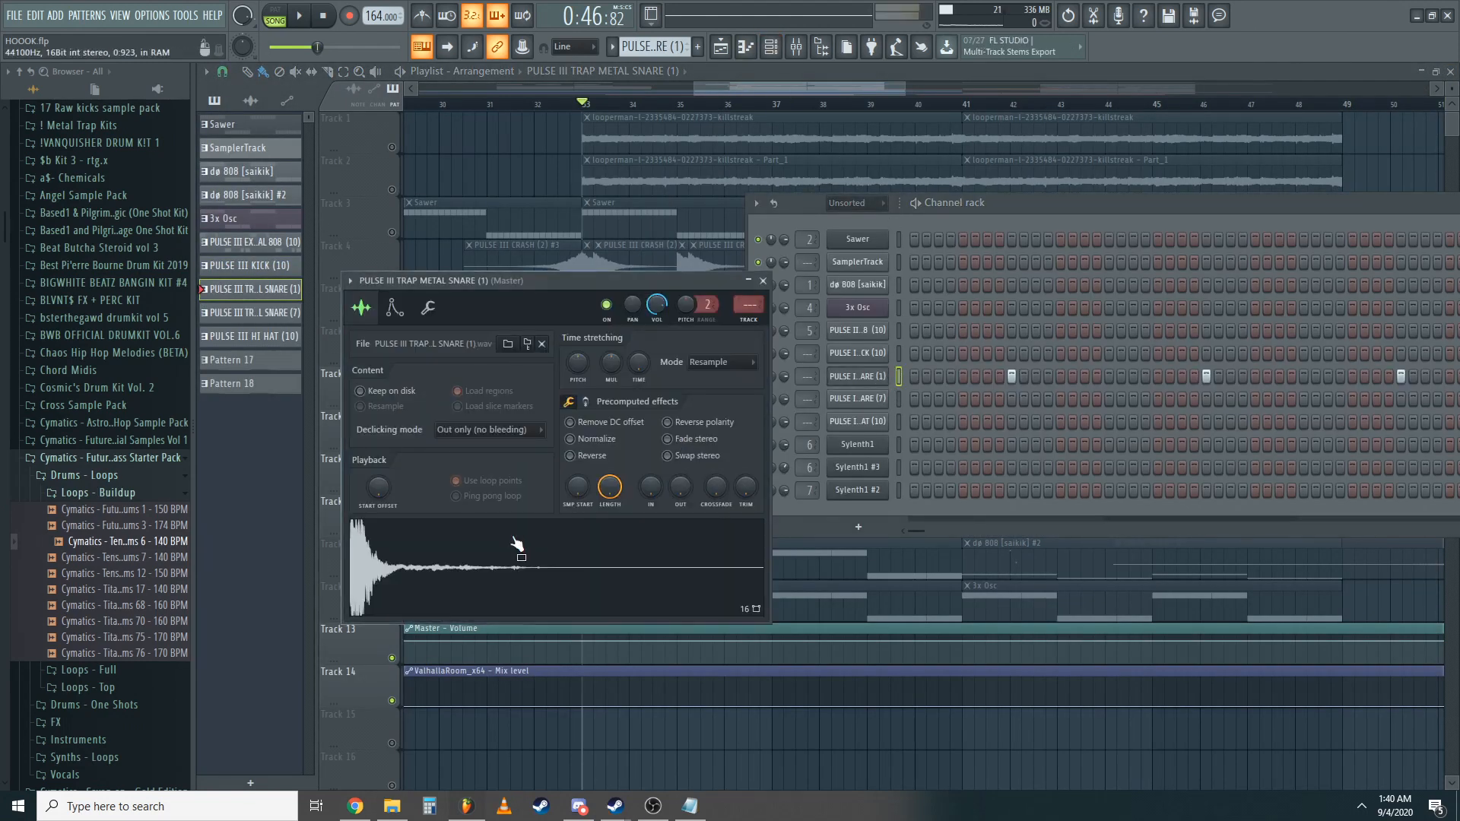
click(766, 279)
- Select the PULSE III TRAP METAL SNARE (7) pattern and inspect its steps and sampler settings
click(641, 467)
key(F6)
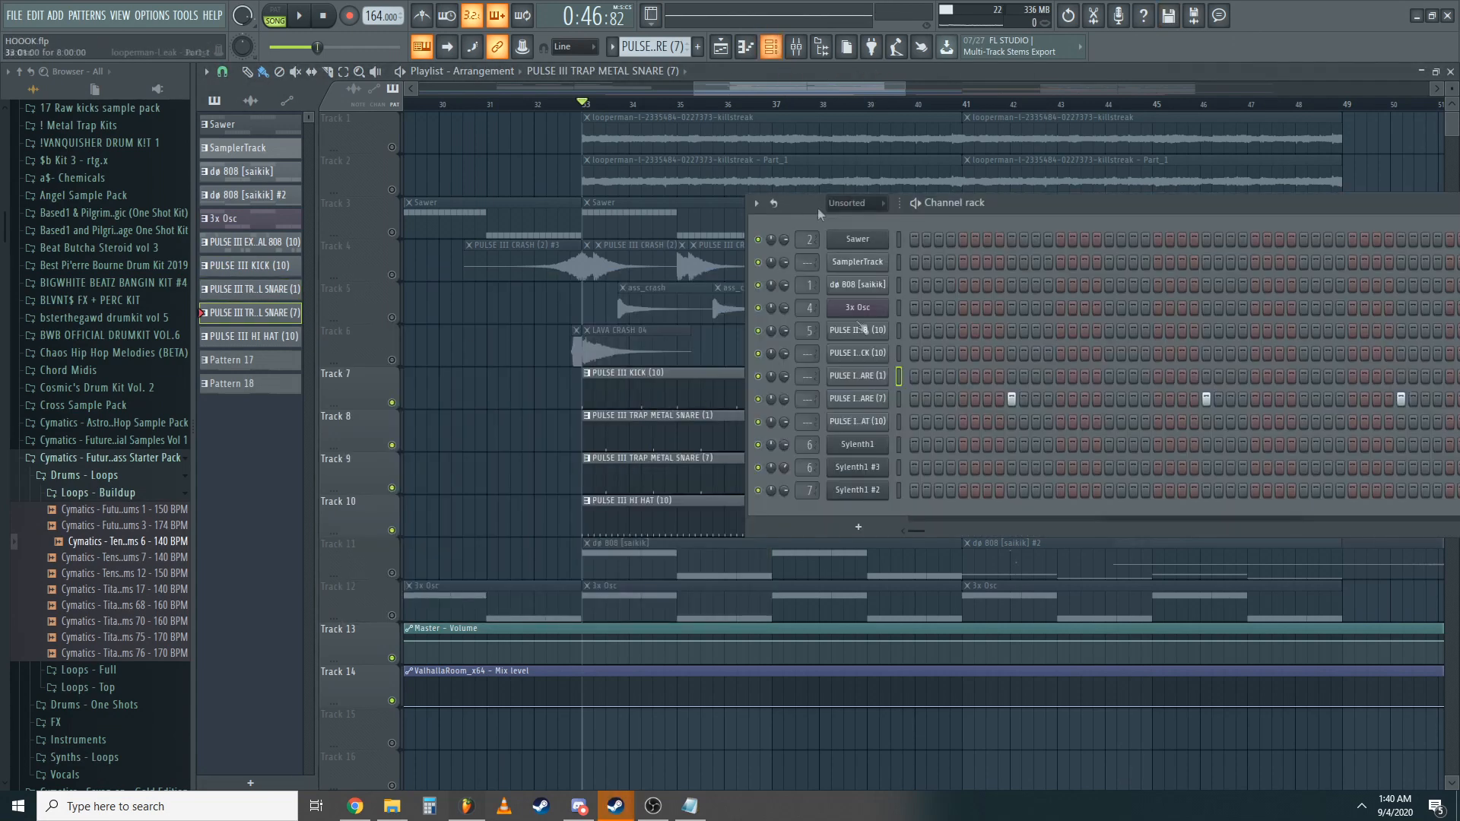
click(857, 399)
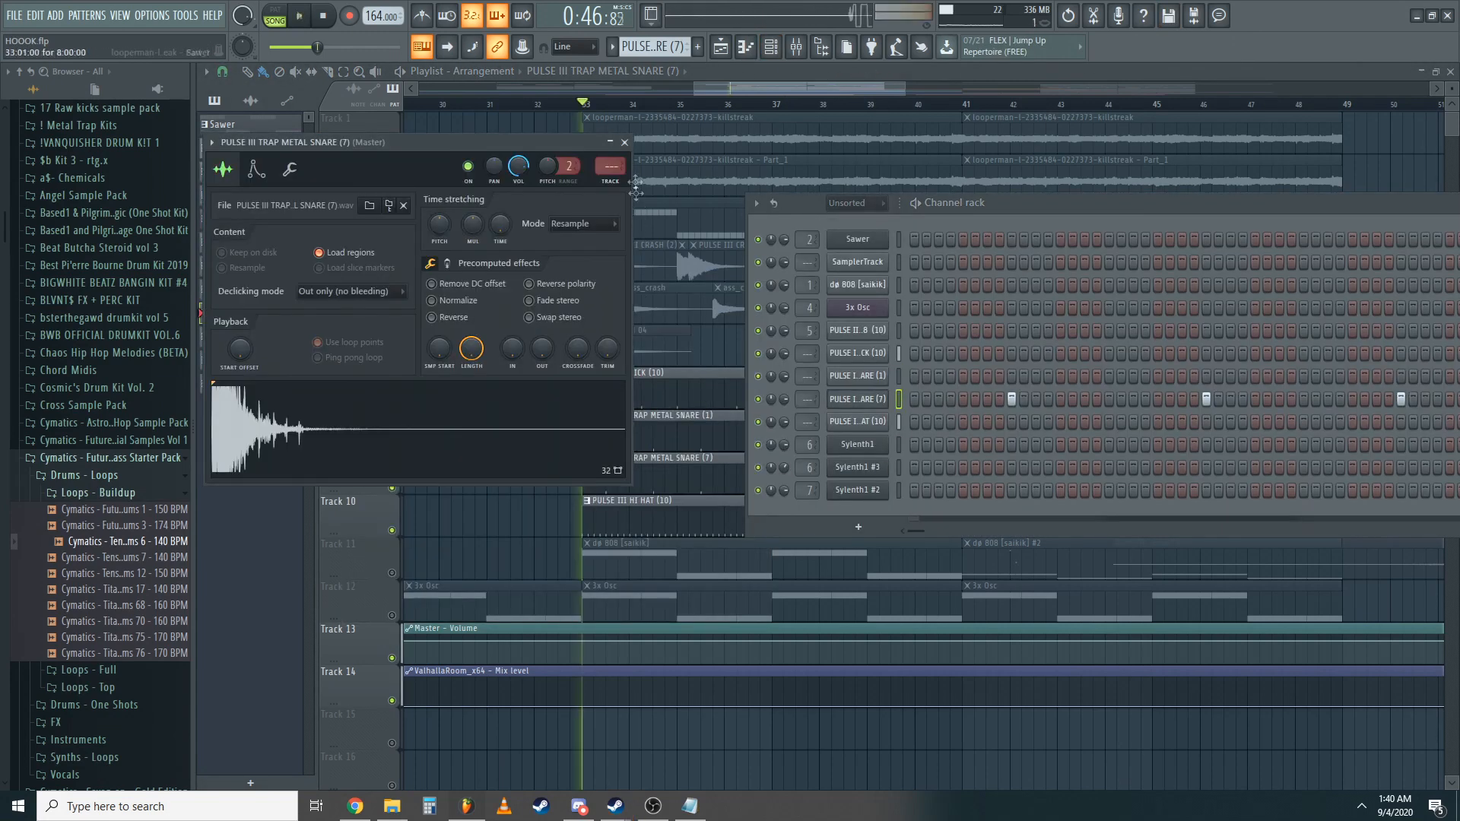
click(624, 142)
- Select the PULSE III HI HAT (10) pattern and inspect its steps and sampler settings
click(682, 504)
key(F6)
click(882, 422)
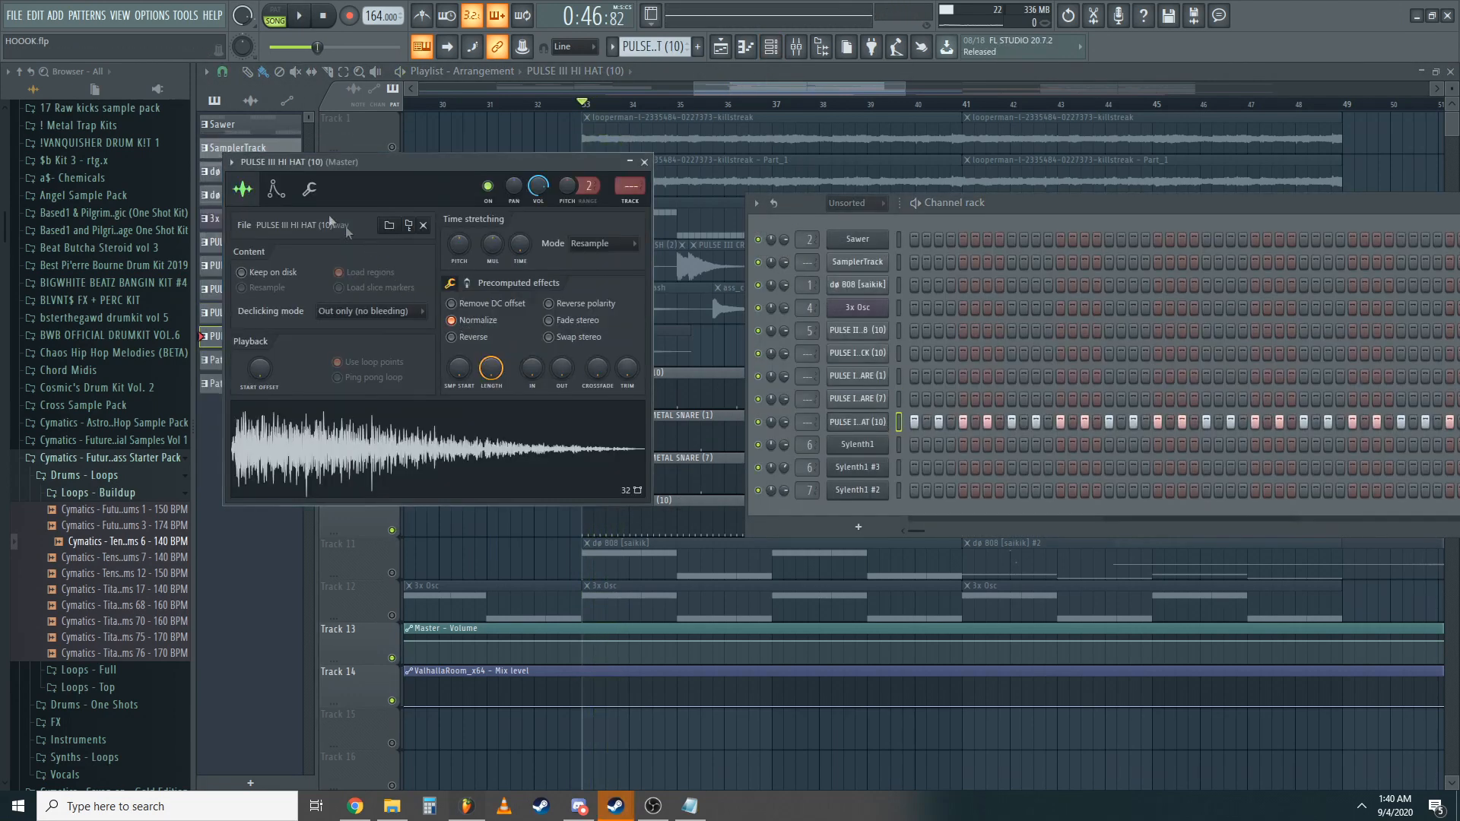
click(644, 162)
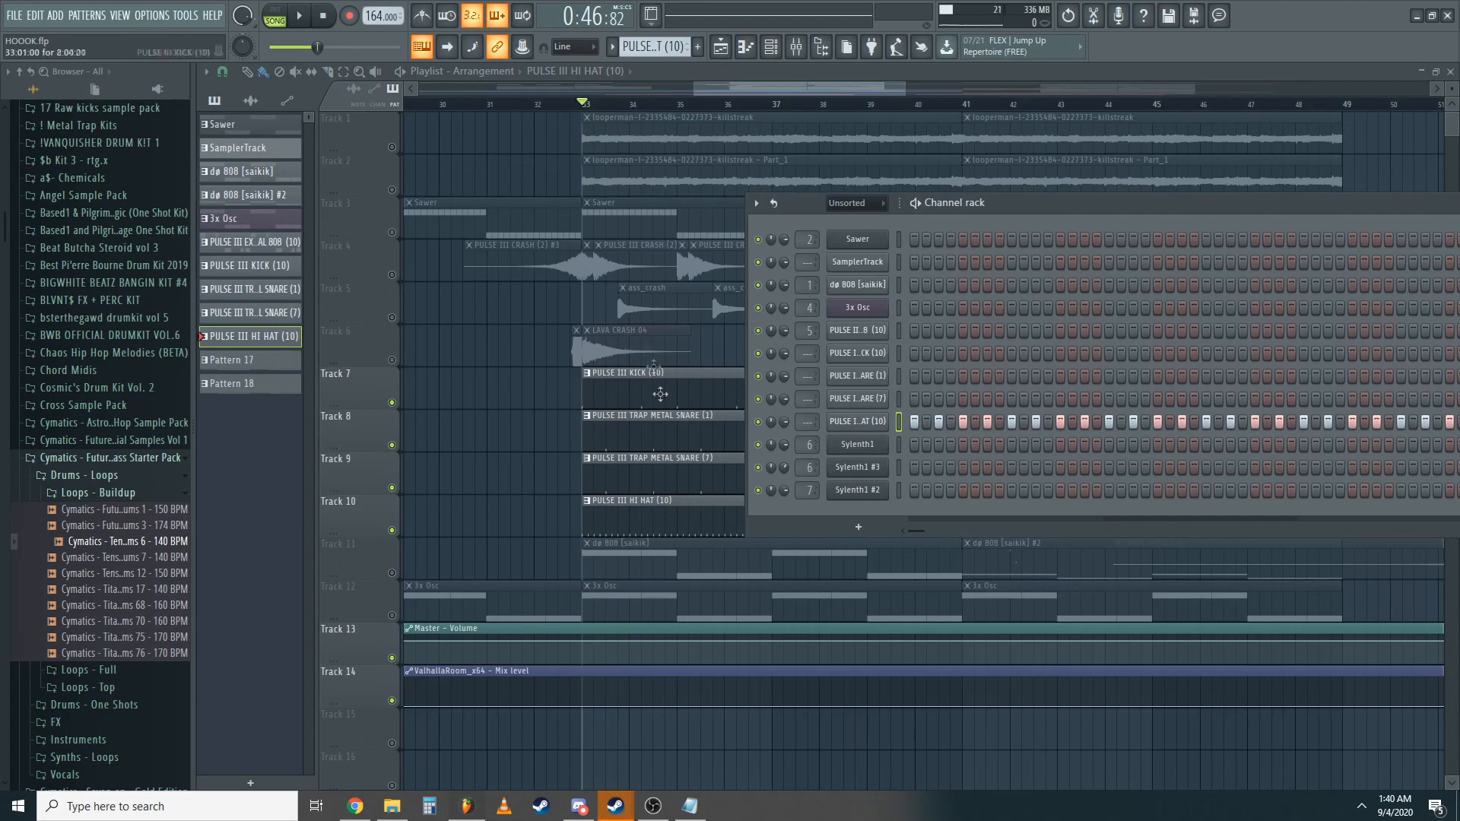
- Reselect the PULSE III TRAP METAL SNARE (1) pattern, play the isolated drums from bar 33 and stop playback
click(658, 423)
scroll(659, 424, down, 8)
key(space)
scroll(873, 393, up, 1)
scroll(873, 393, up, 1)
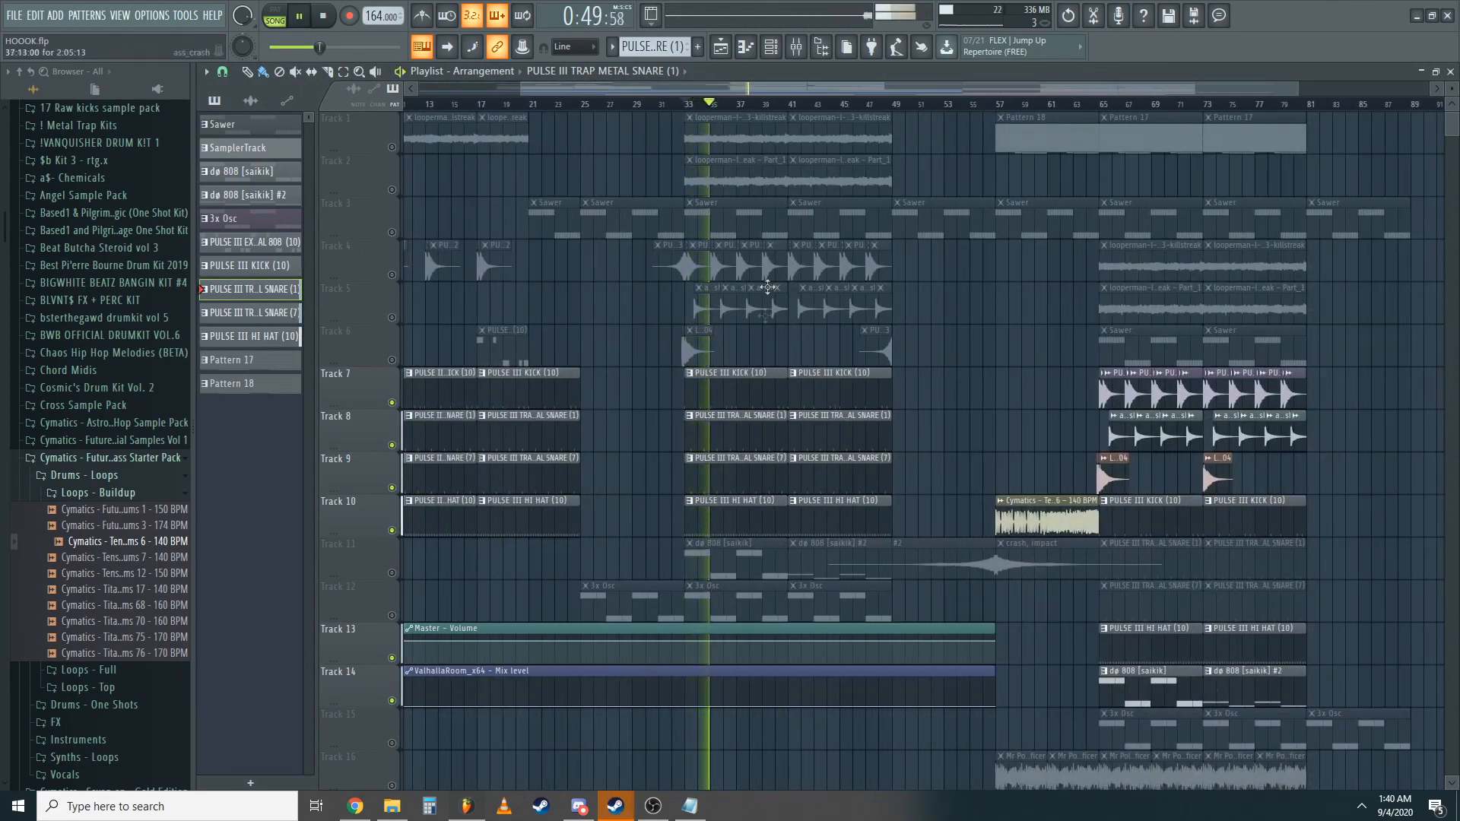
key(space)
- Unmute the crash clips on Track 4 and play them with the drums from bar 33
click(783, 108)
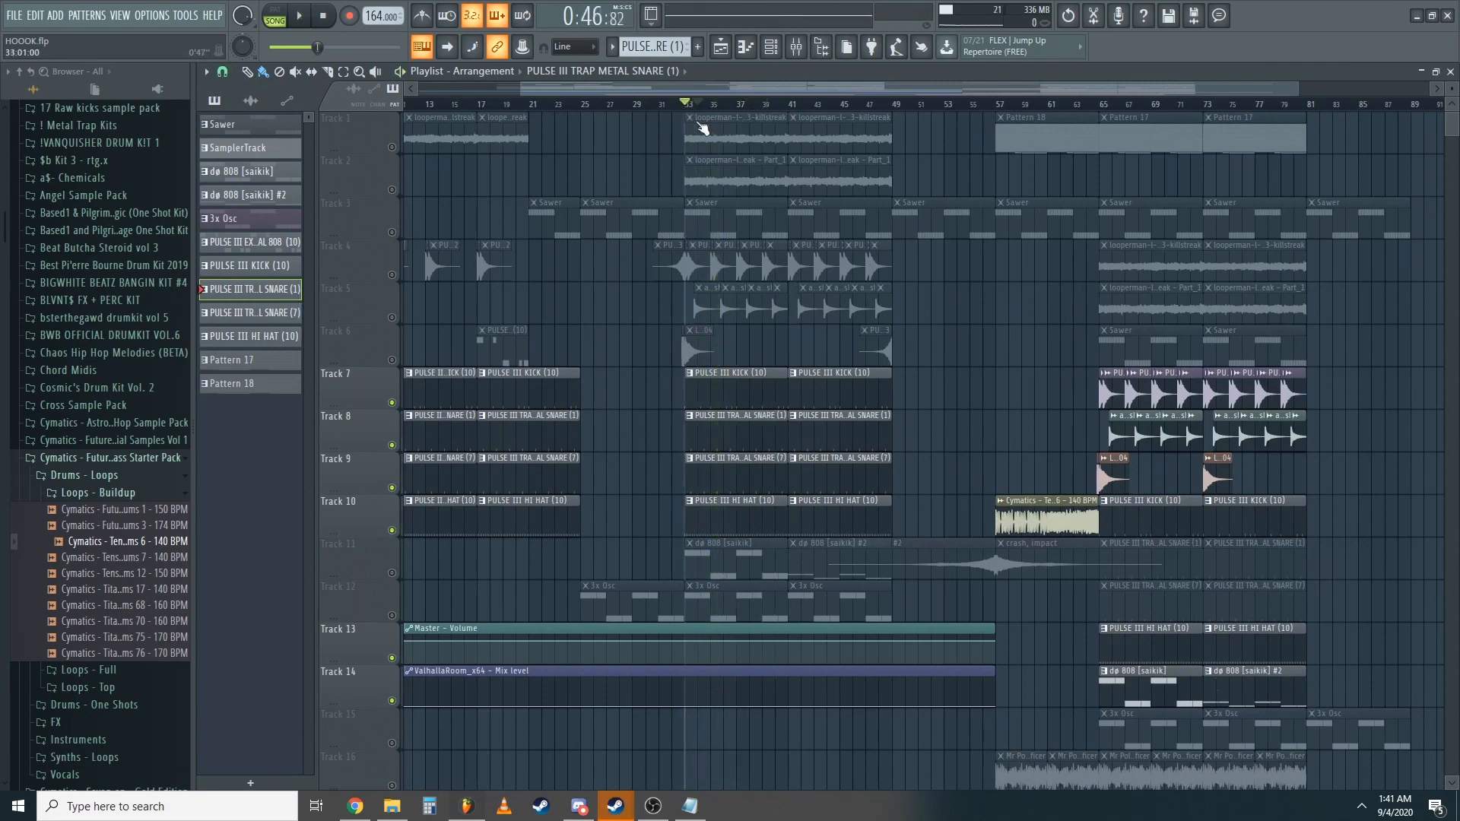
scroll(761, 227, up, 6)
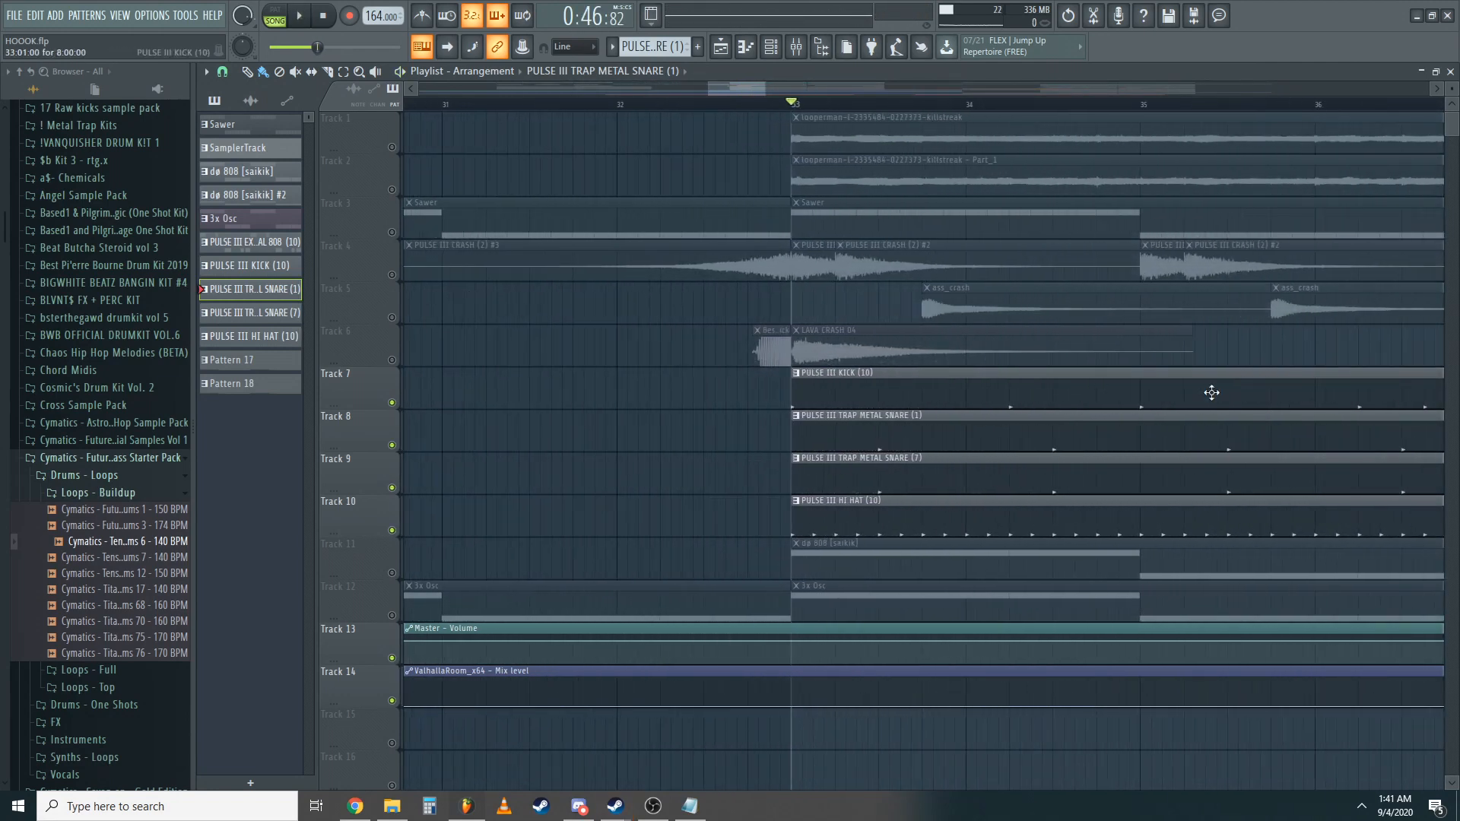
key(space)
scroll(743, 303, down, 5)
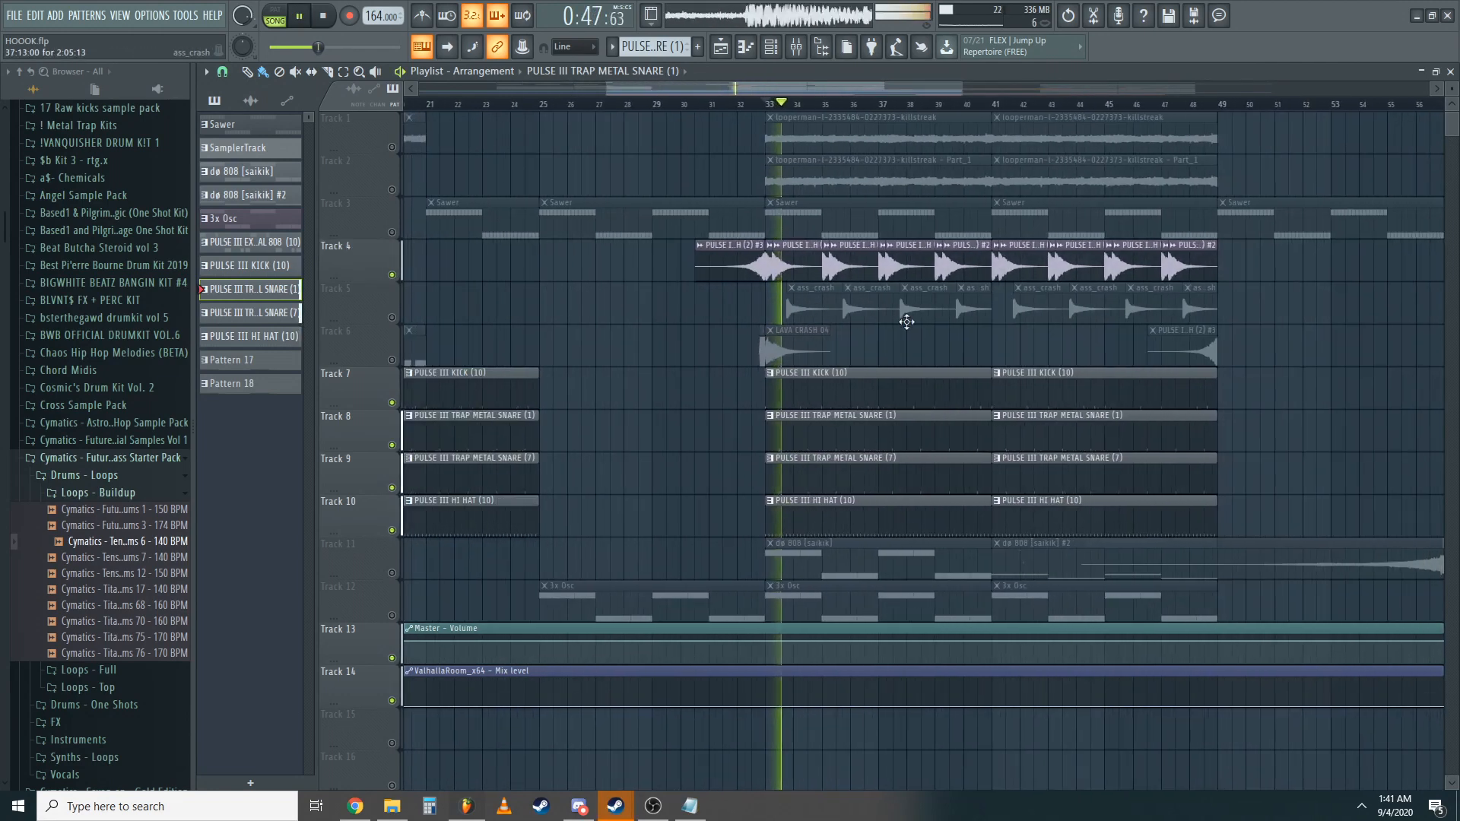
scroll(960, 328, down, 3)
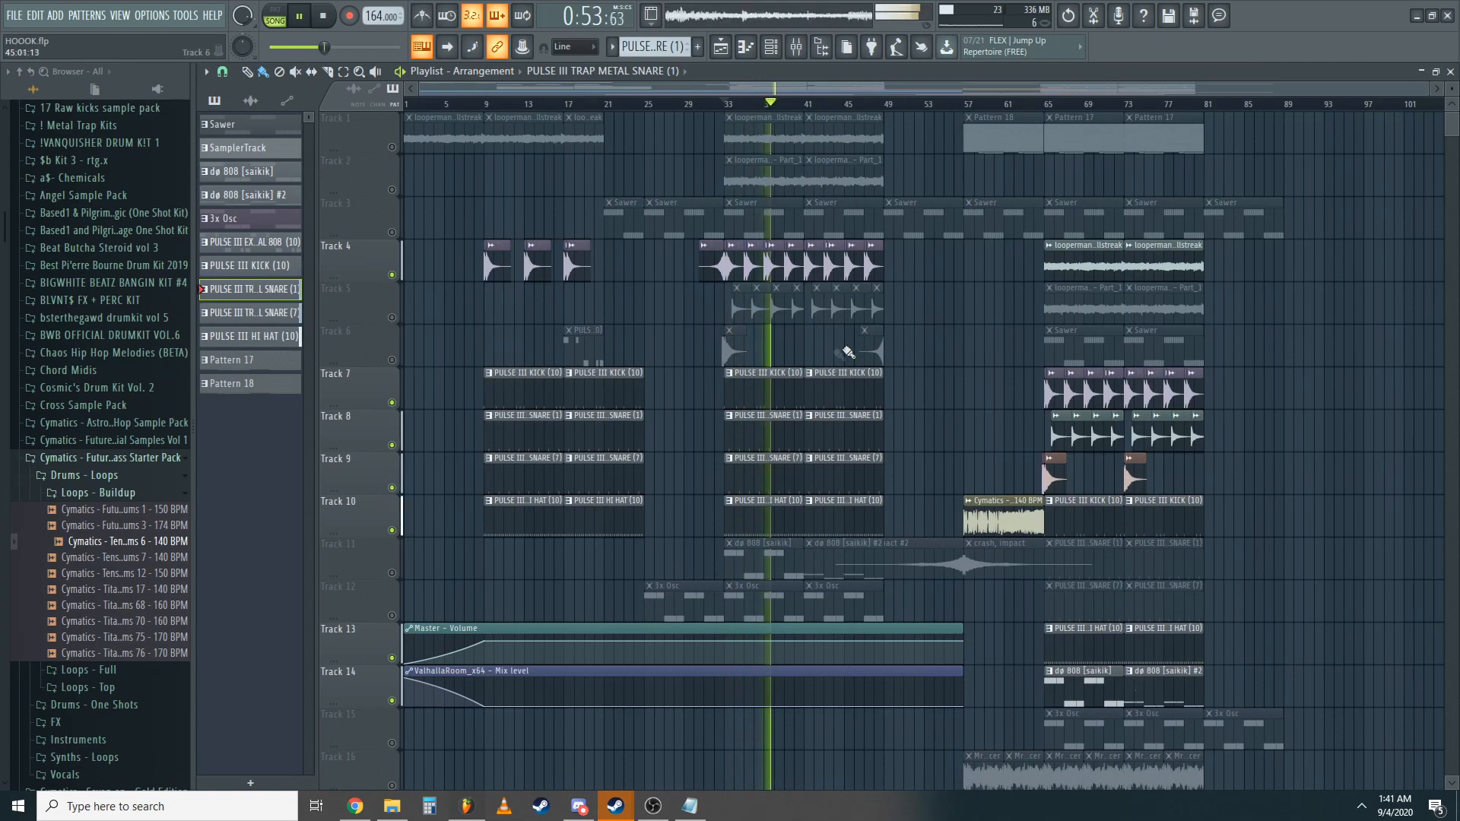
key(space)
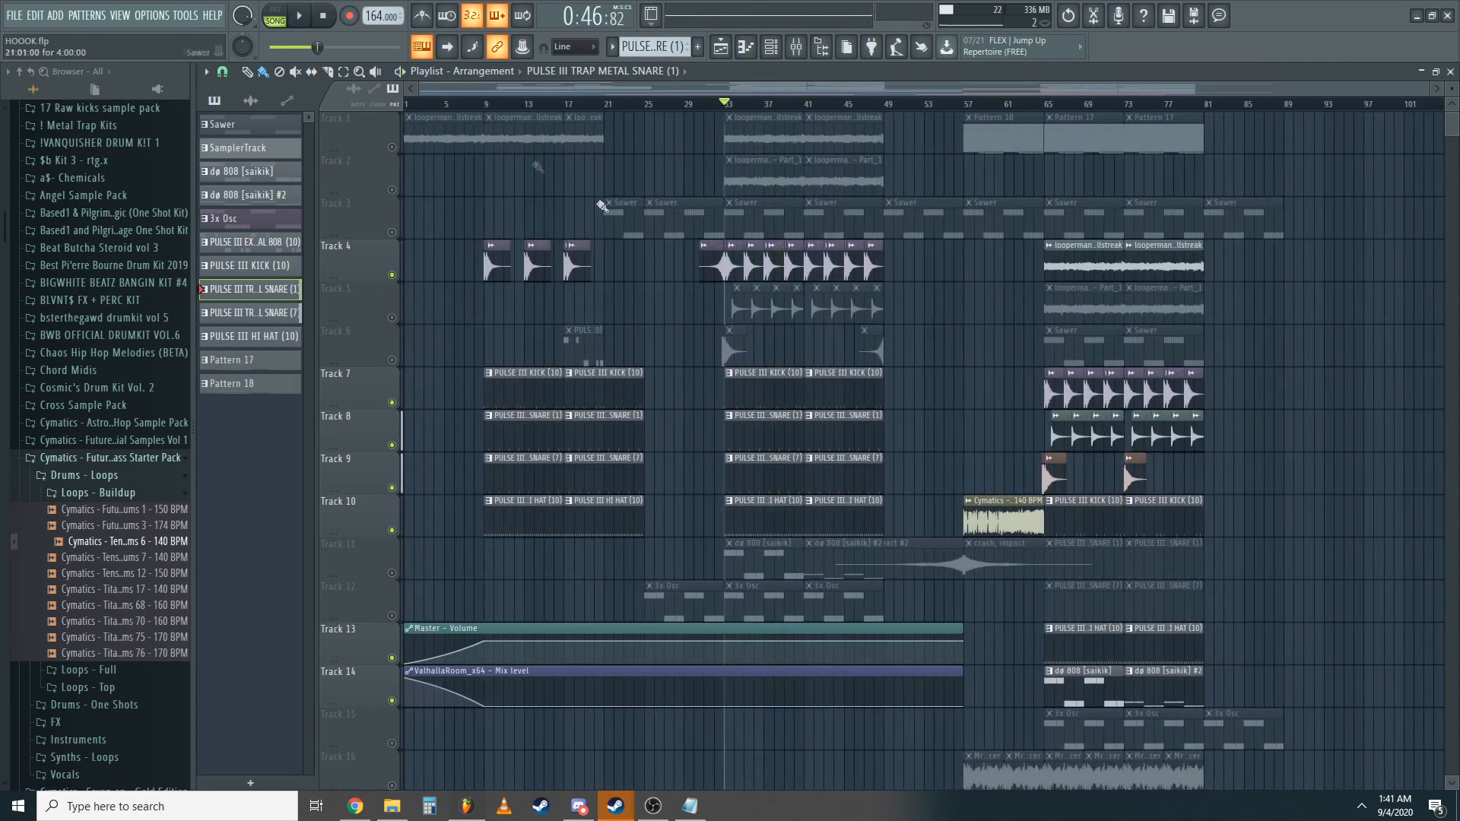
- Look at the crashes around bar 9, return to bar 33, unmute Track 6 and play it with the drums
scroll(503, 224, up, 8)
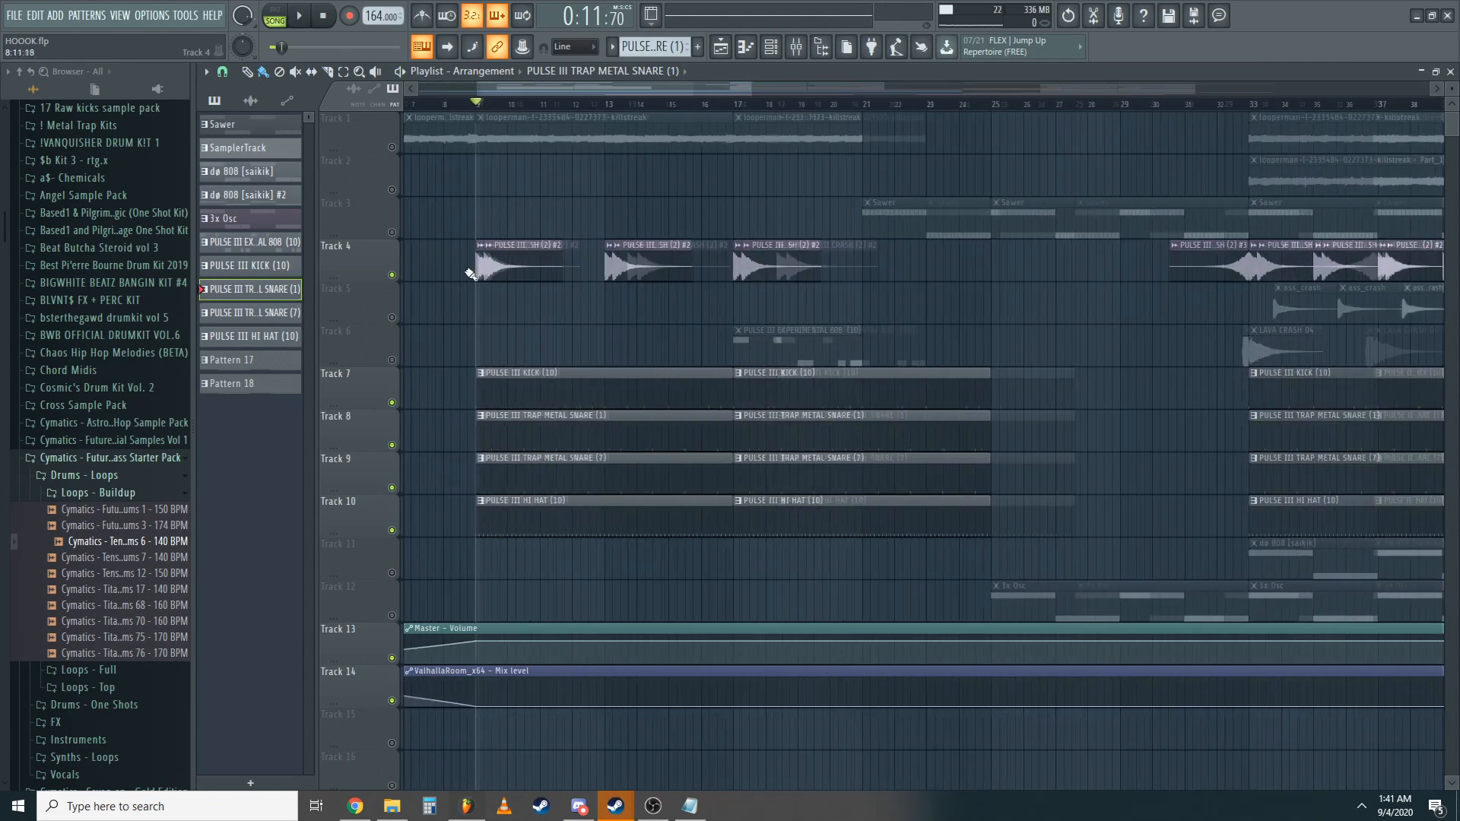
scroll(1011, 228, down, 5)
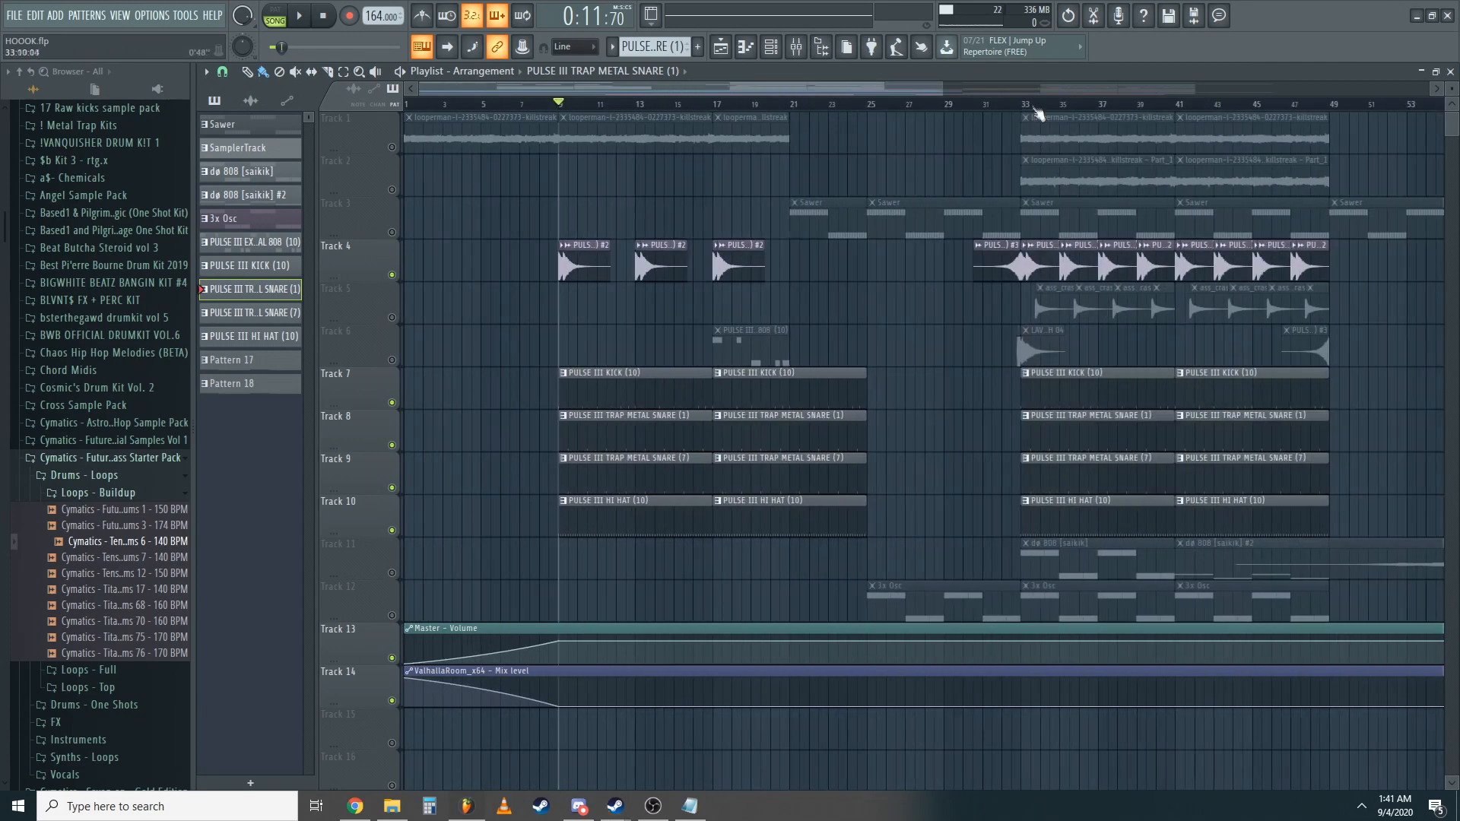
scroll(1034, 113, up, 6)
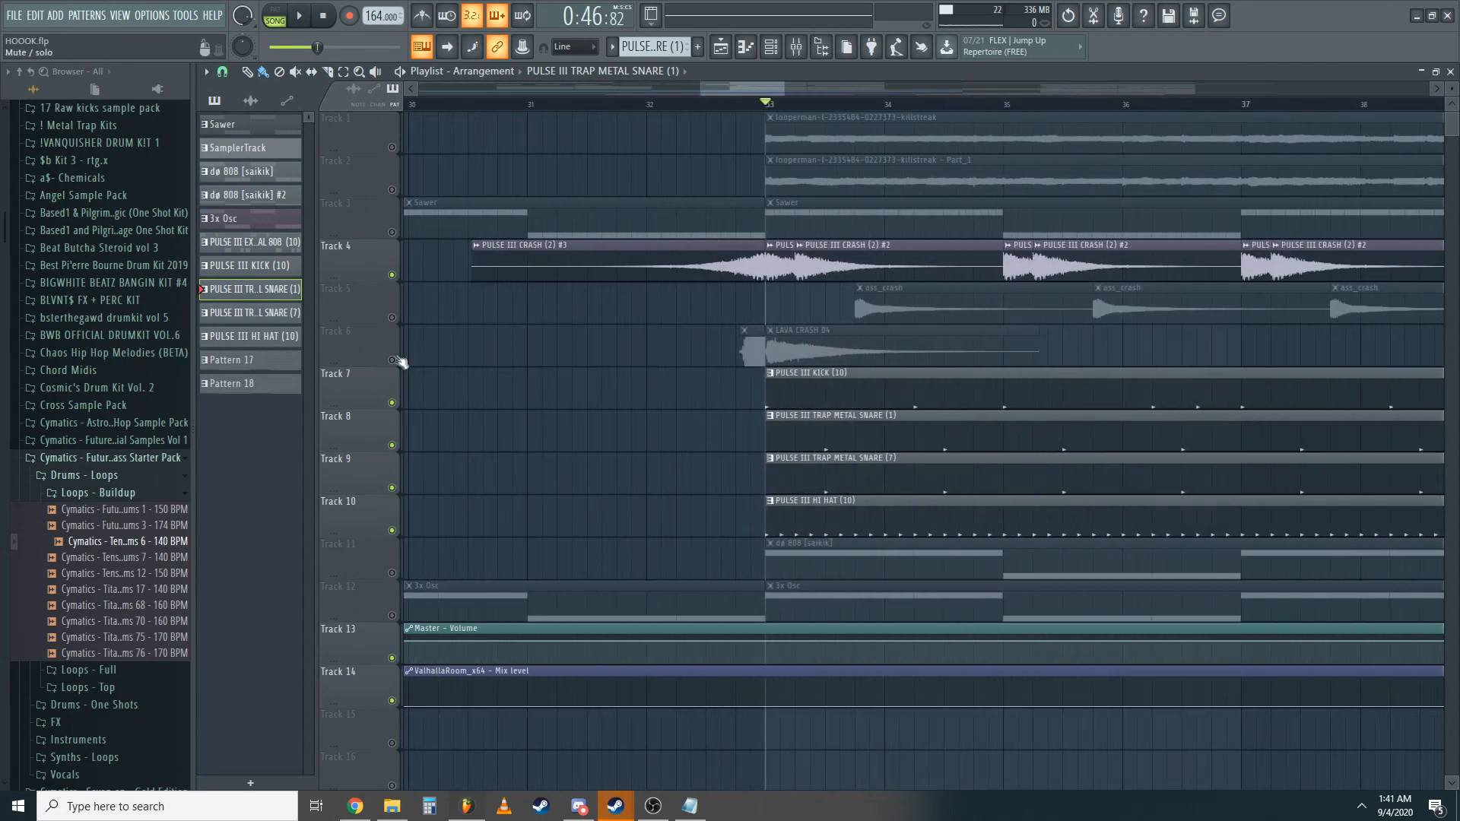
key(space)
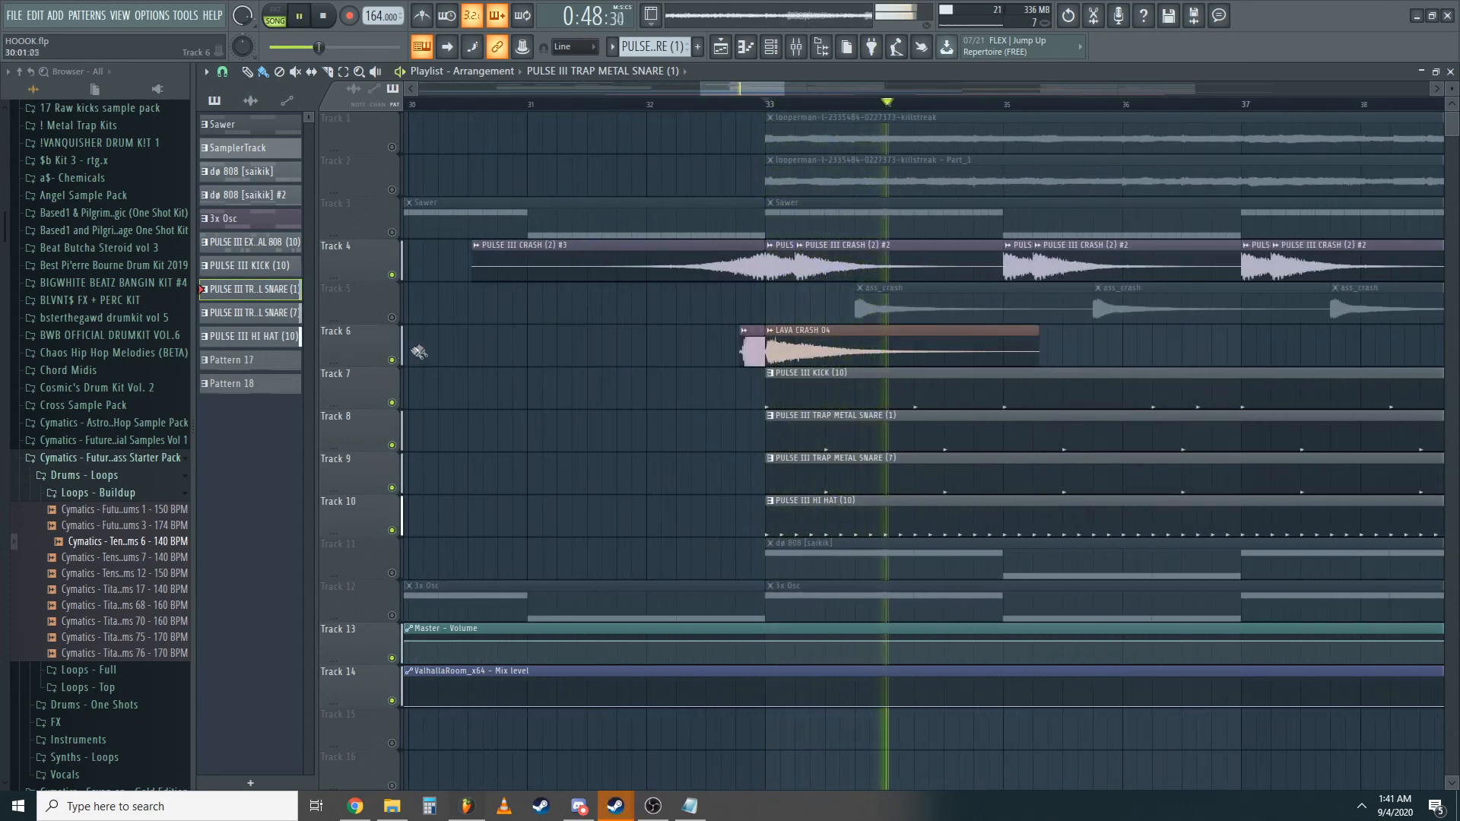
key(space)
- Unmute Track 5 and play its crash clips with the drums from bar 33
click(391, 317)
key(space)
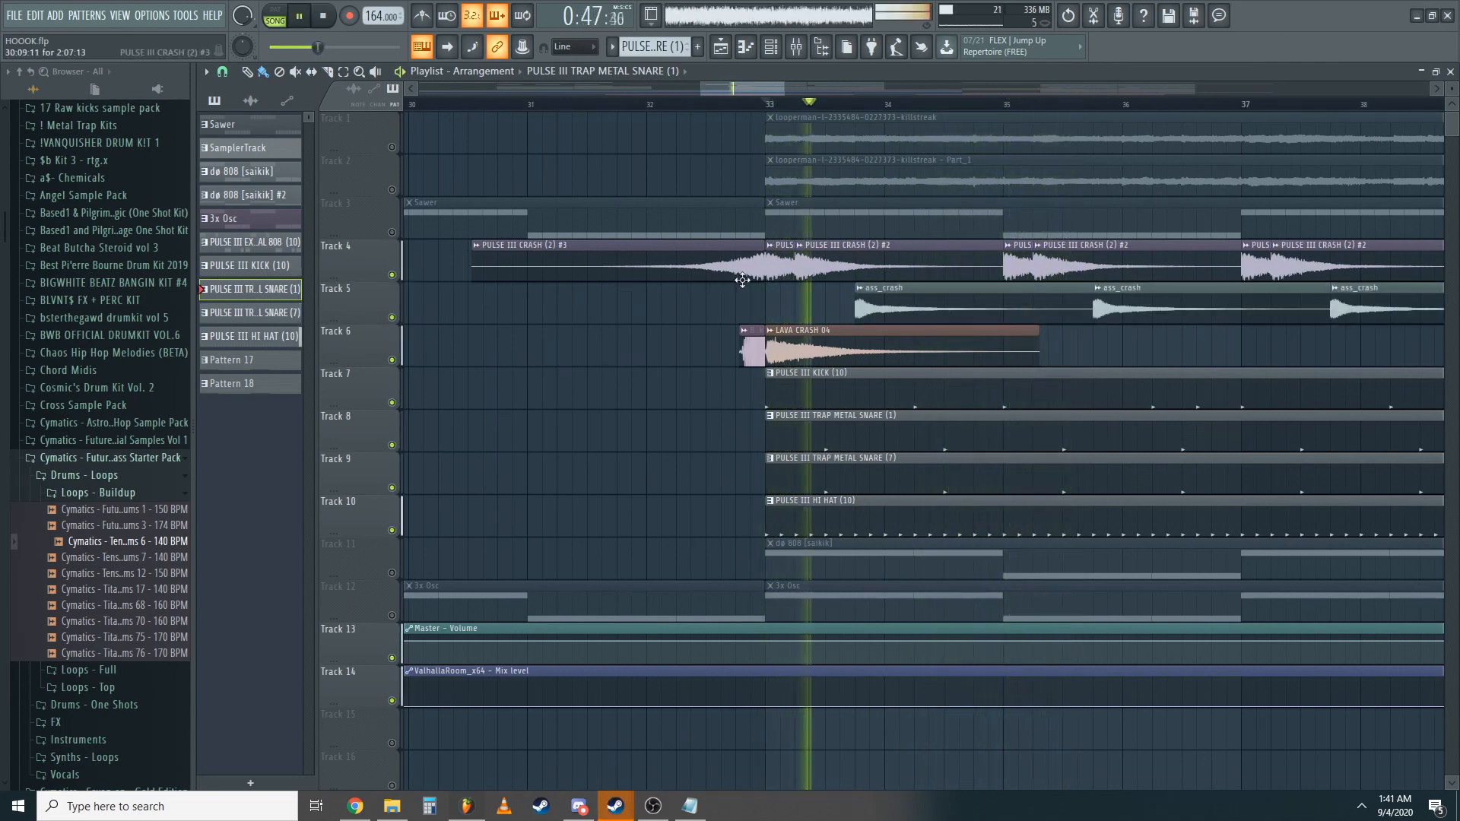
ctrl+scroll(956, 319, down, 3)
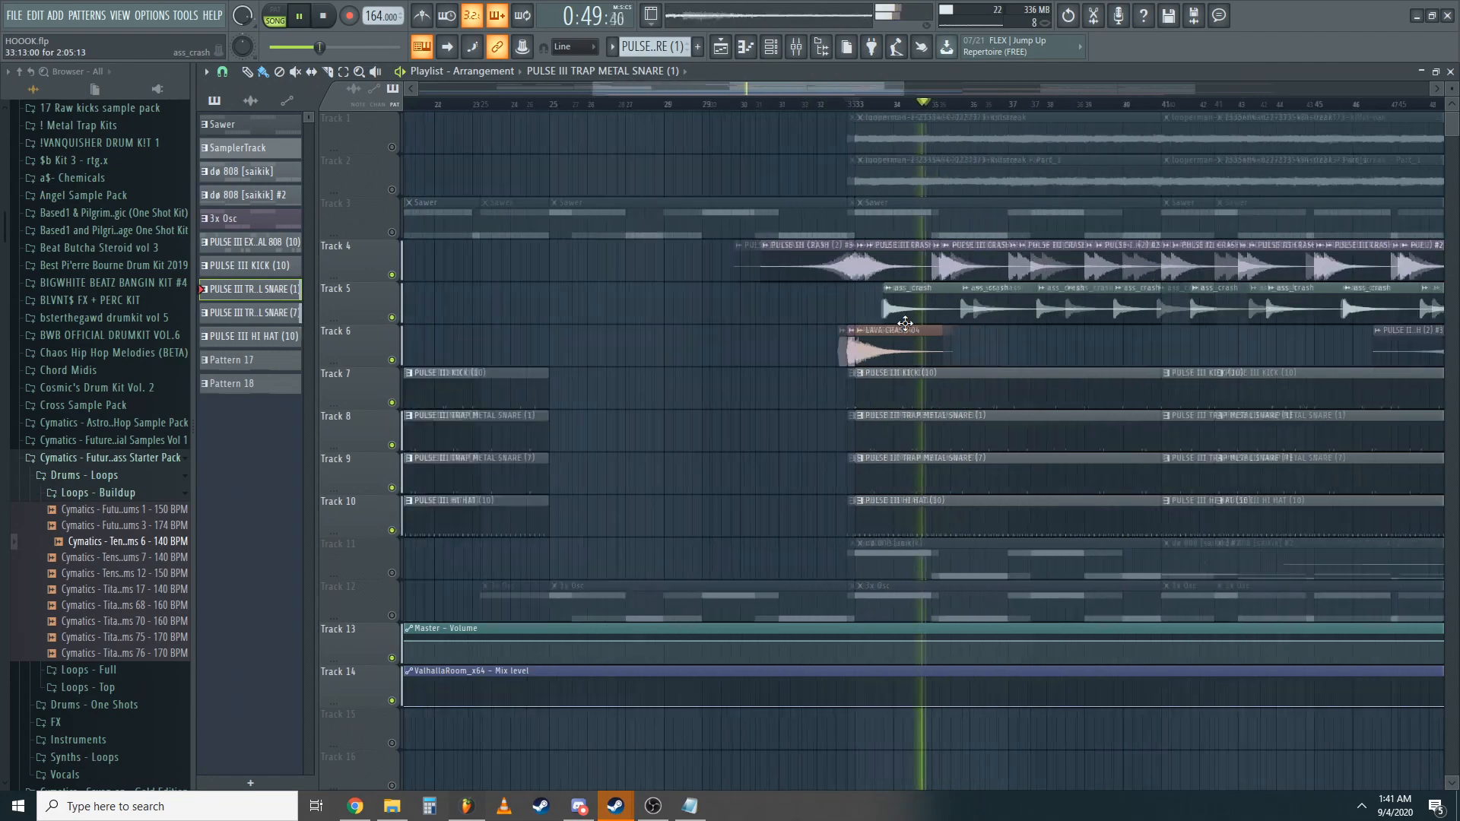
ctrl+scroll(976, 308, down, 5)
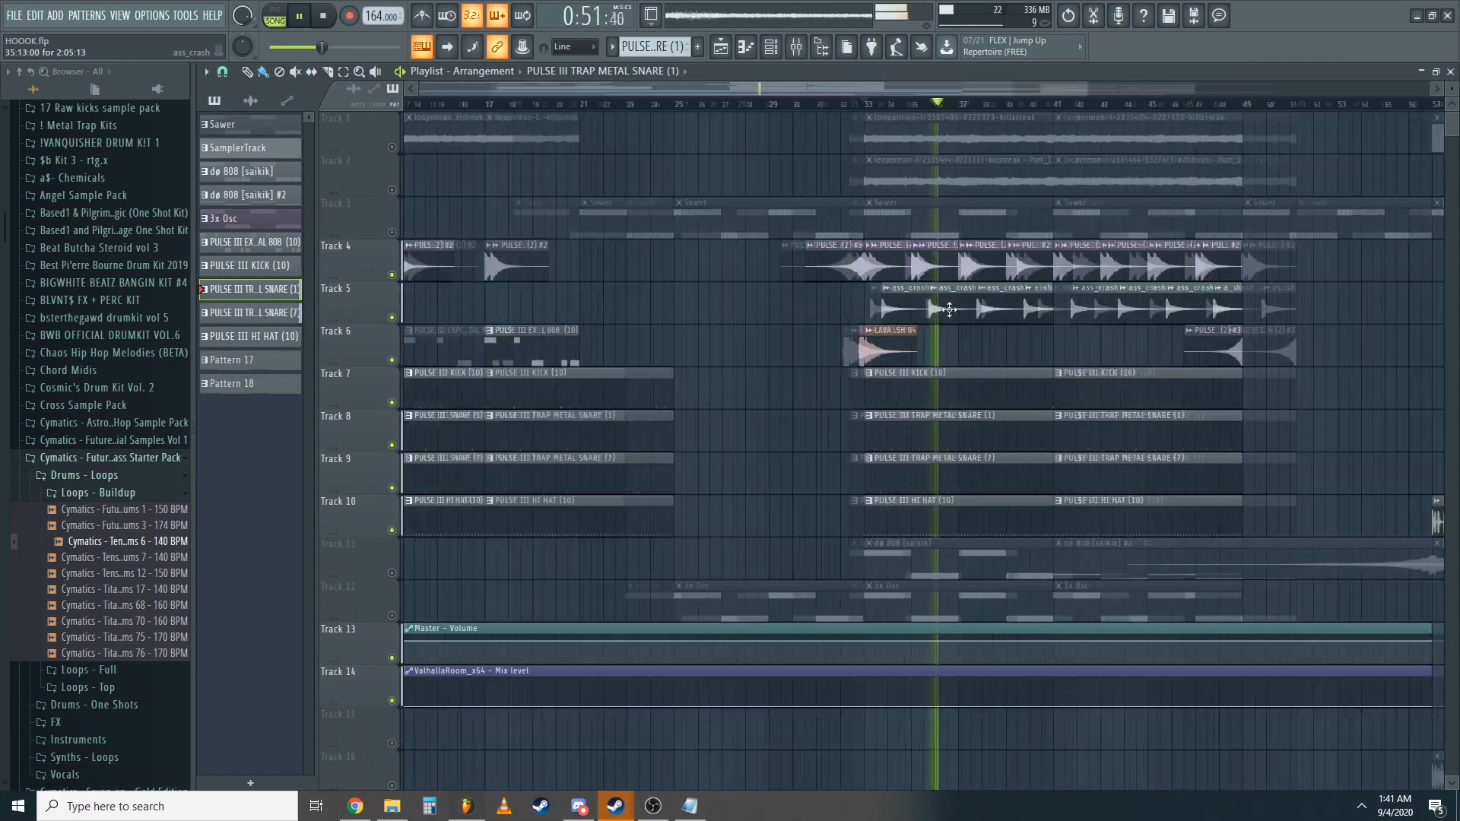
key(space)
- Inspect the Best Kick clip's sampler settings on Track 6 and play the transition into bar 33
click(875, 104)
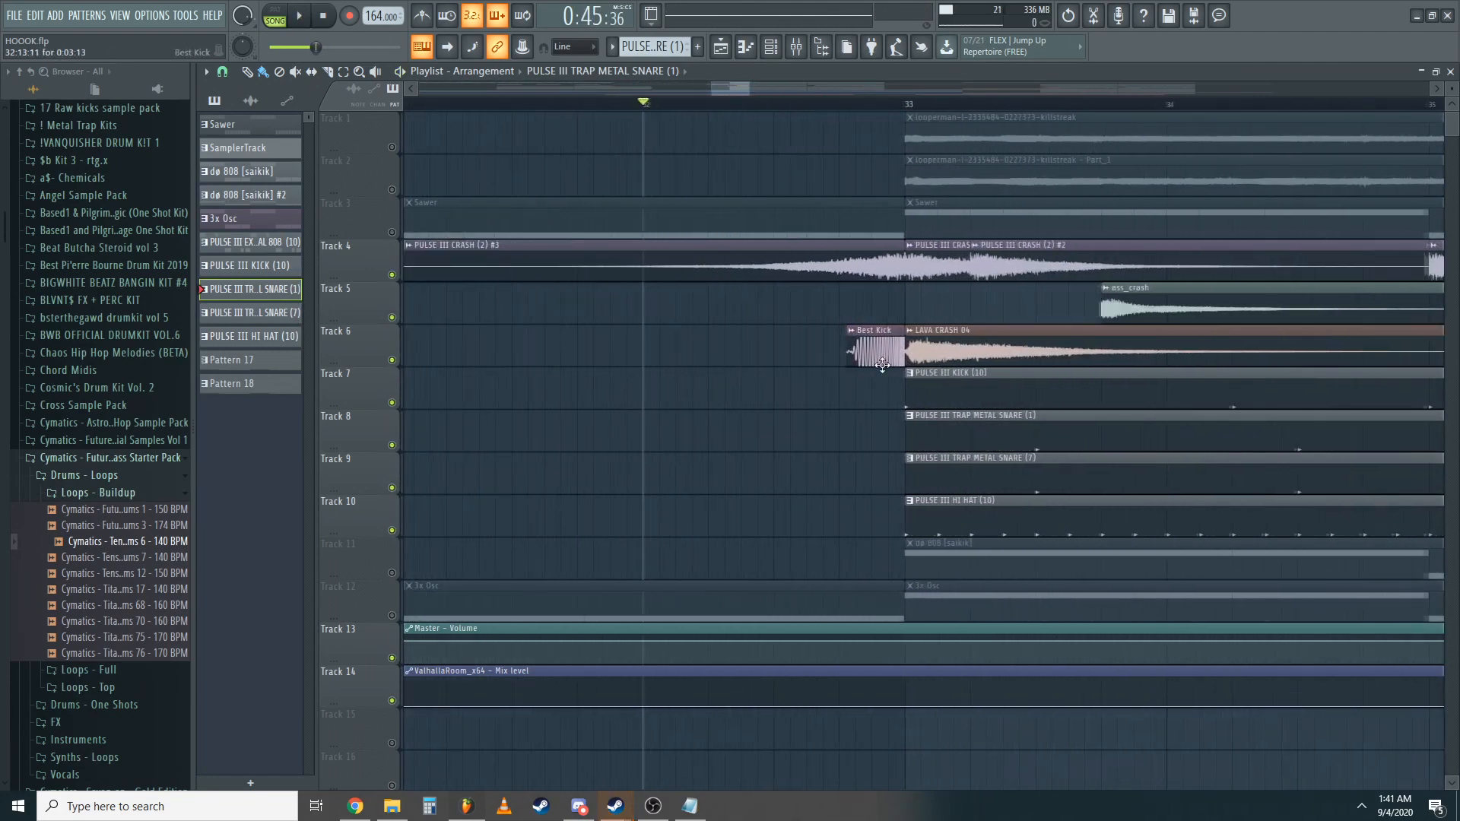
double_click(861, 354)
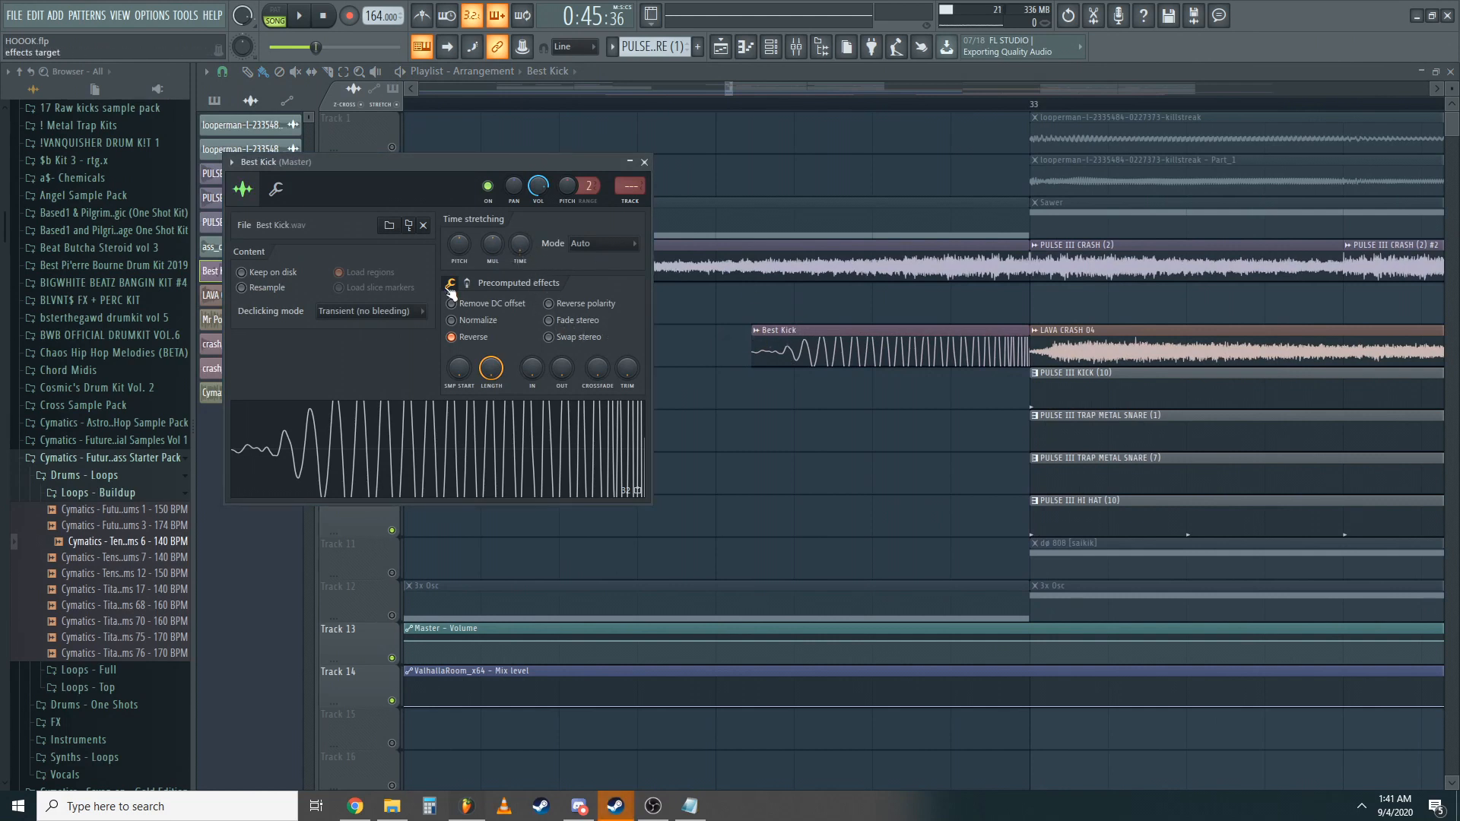
click(713, 105)
key(space)
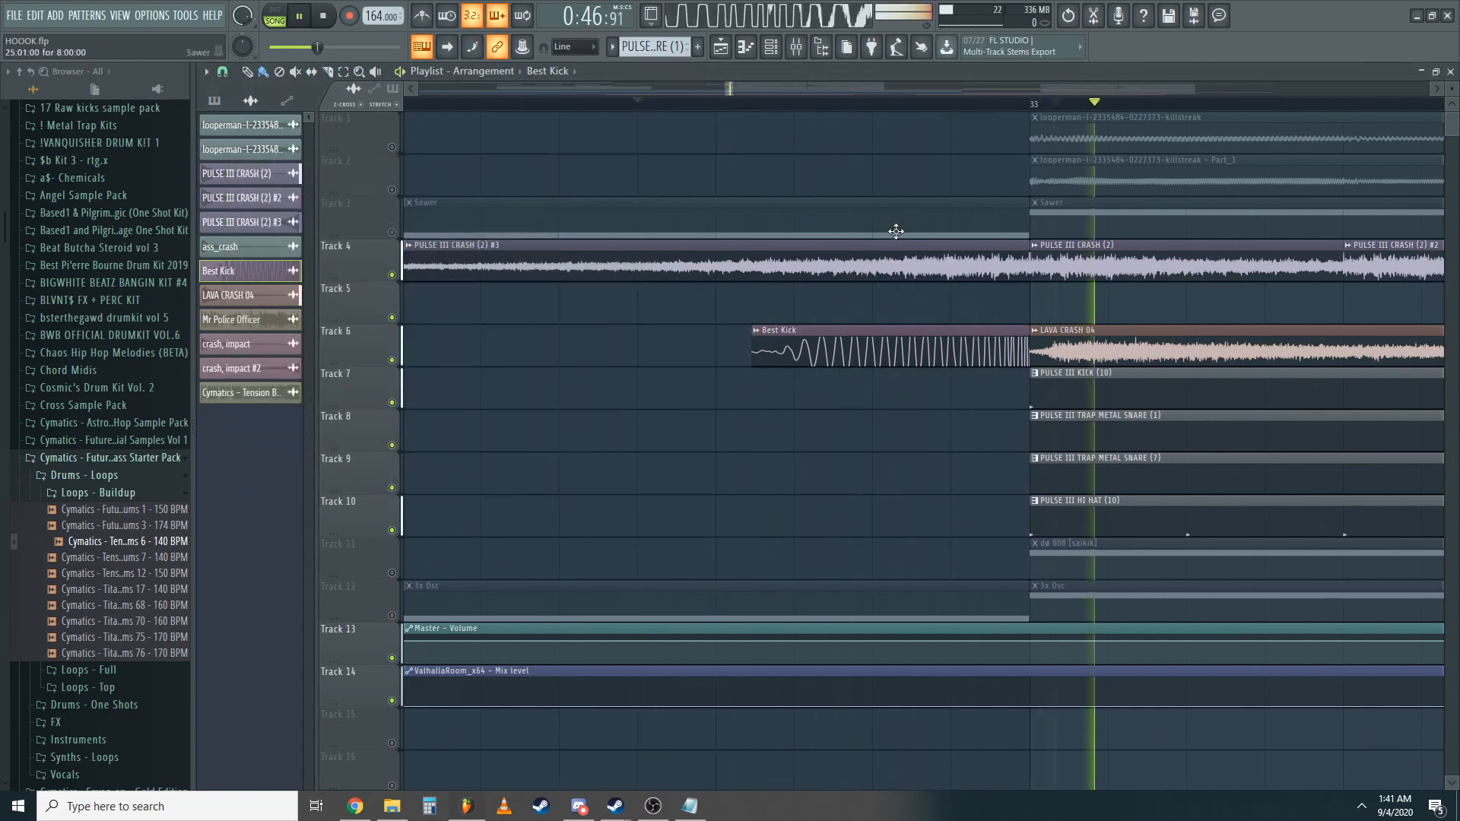
ctrl+scroll(895, 232, down, 3)
ctrl+scroll(896, 231, down, 5)
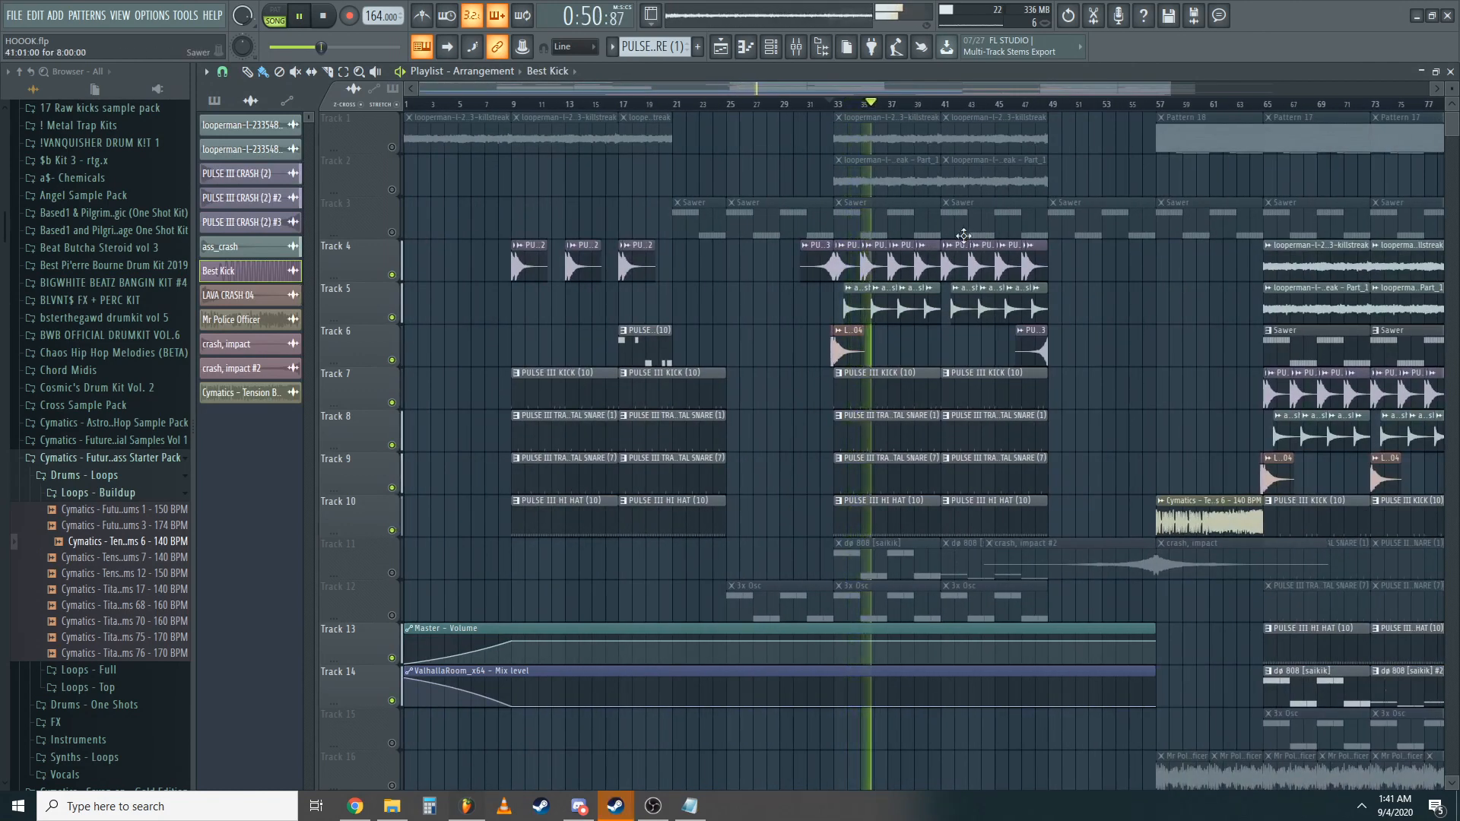
- Play the PULSE III CRASH (2) #3 clip on Track 6 leading up to bar 49
click(1038, 104)
ctrl+scroll(1065, 185, up, 8)
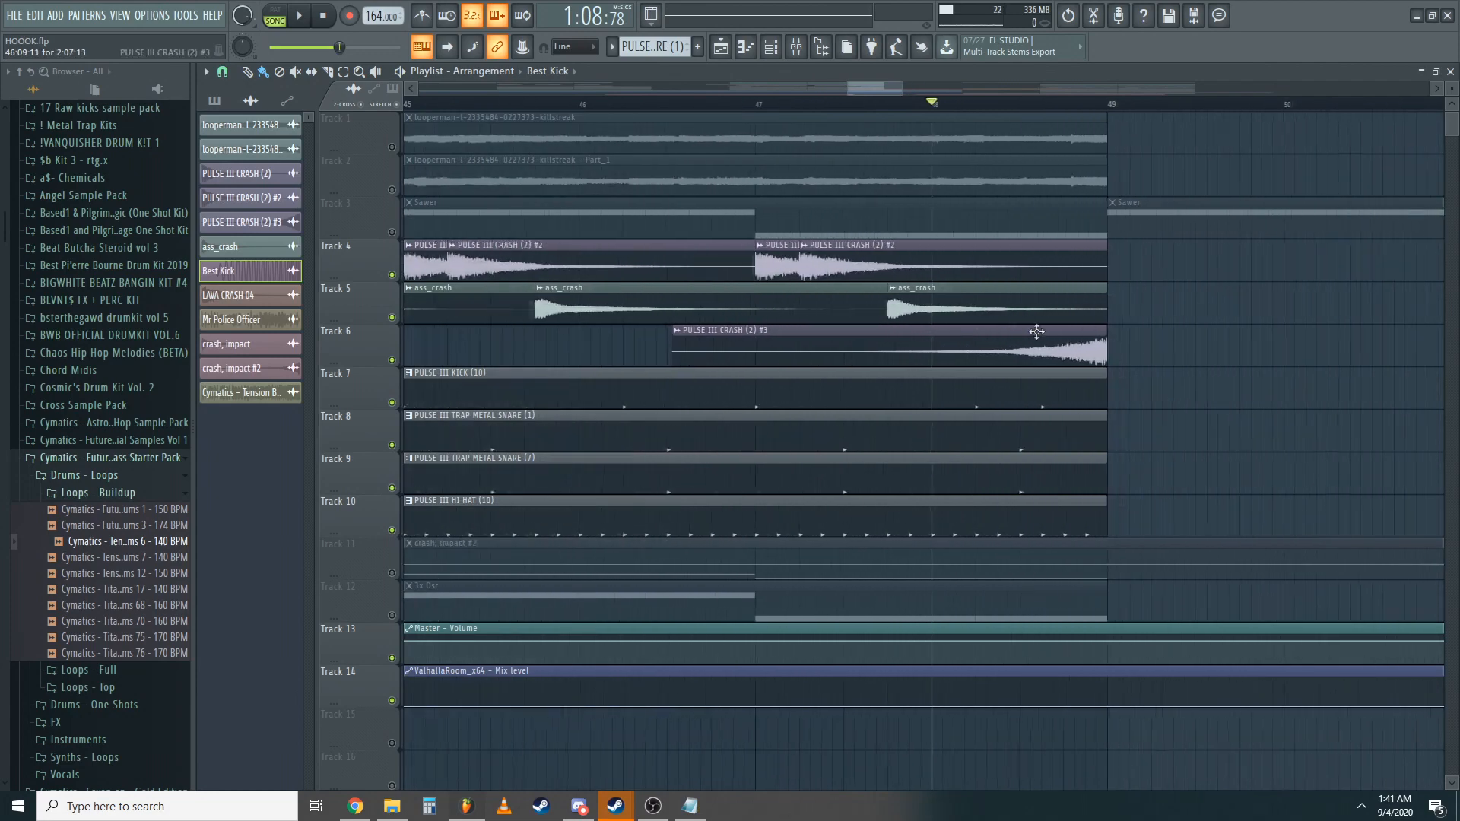
ctrl+scroll(1094, 327, down, 8)
key(space)
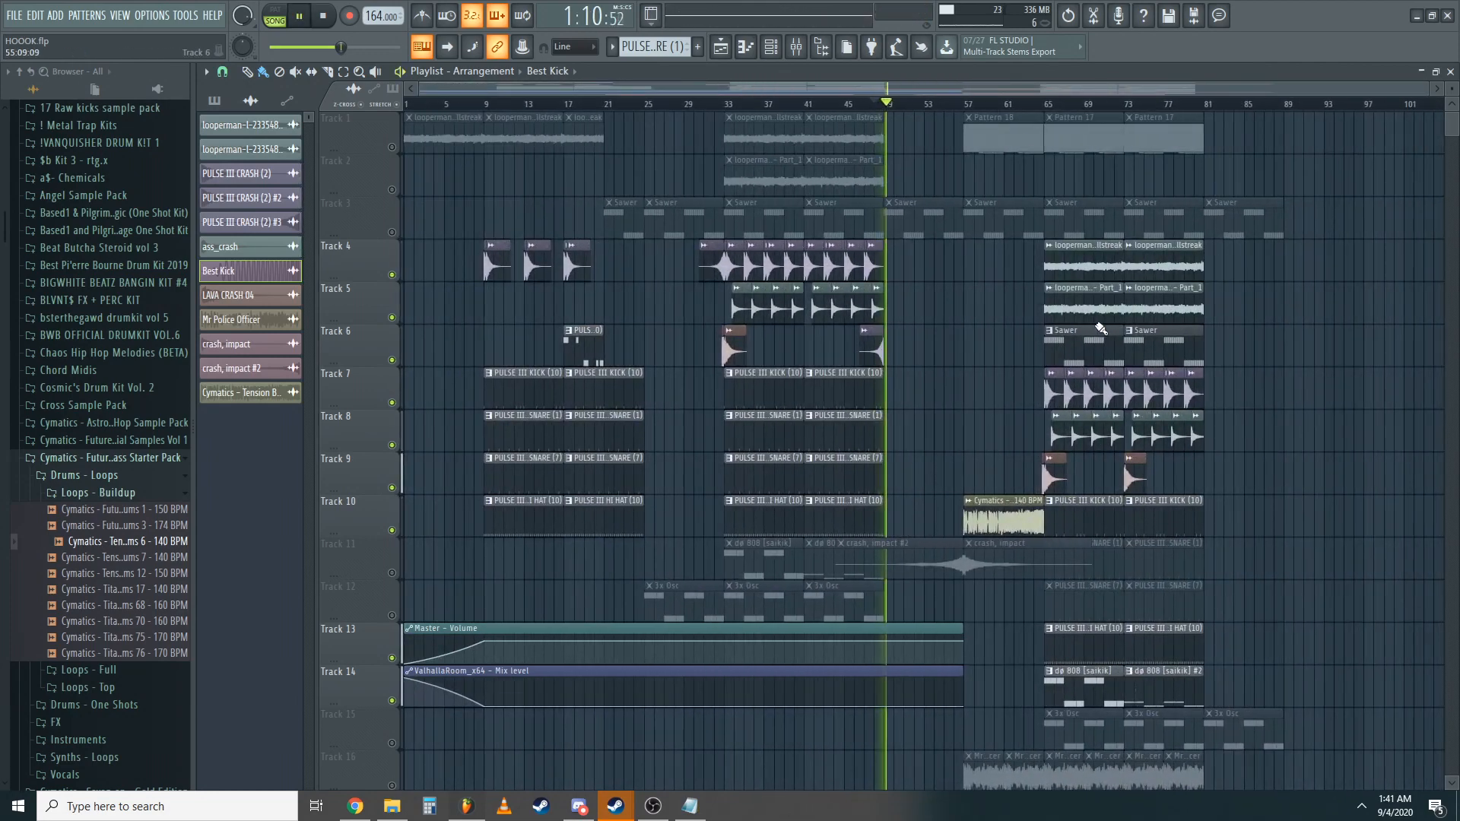
- Unmute Track 18 and play its crash, impact #2 clip from around bar 29
scroll(1095, 325, down, 3)
scroll(1095, 325, down, 3)
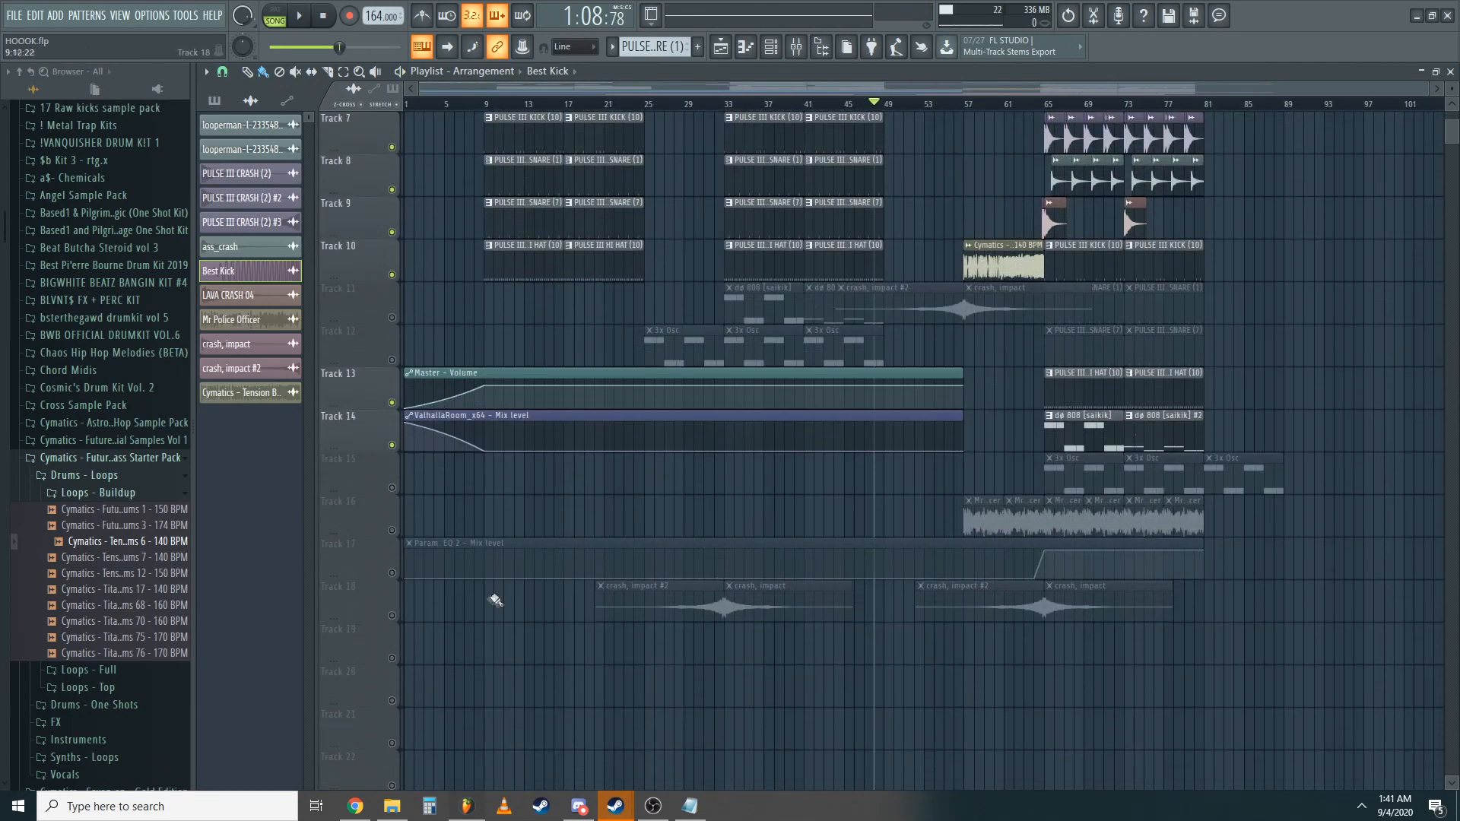
click(392, 615)
ctrl+scroll(718, 592, up, 6)
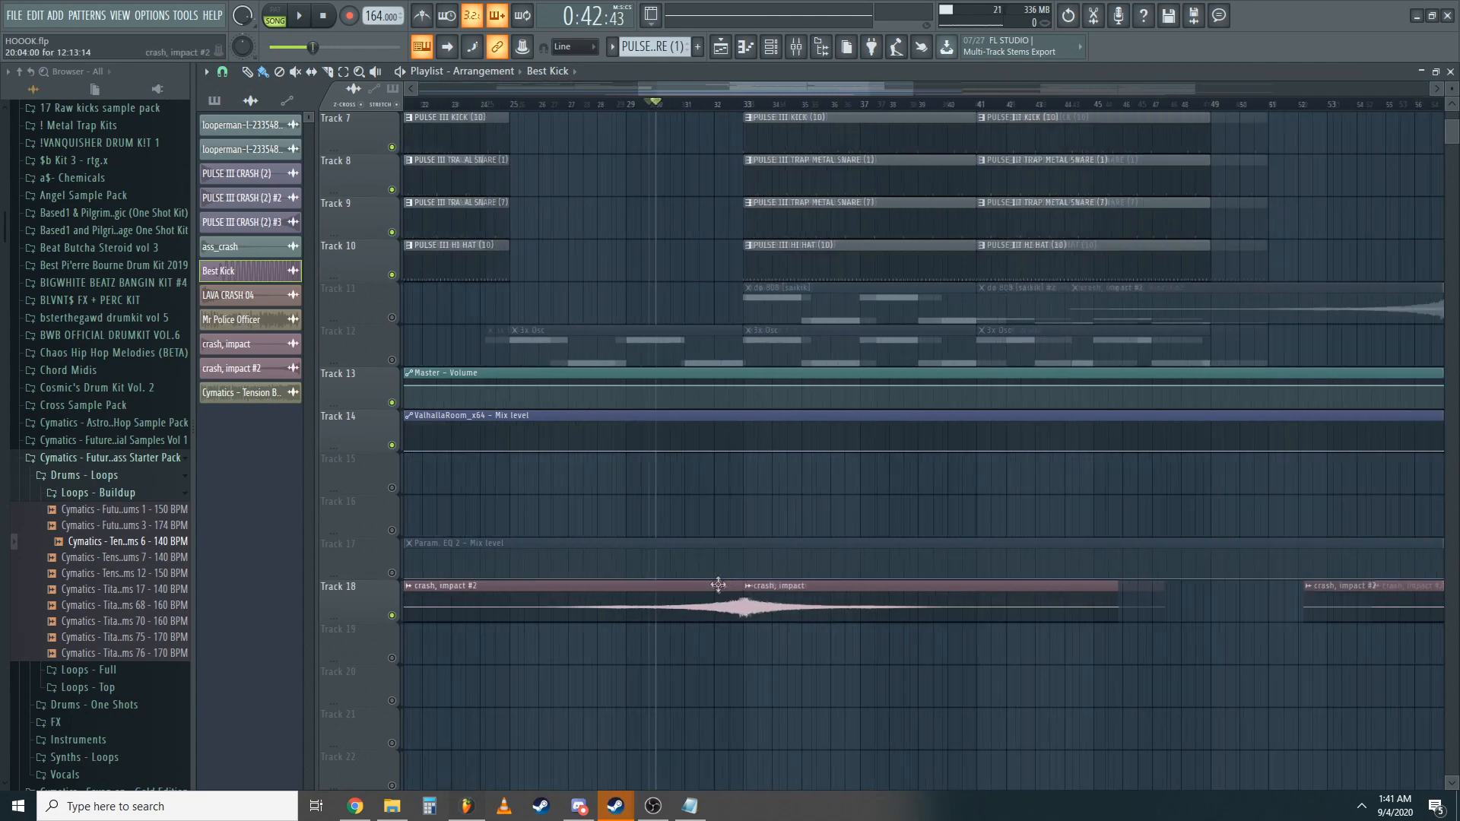
key(space)
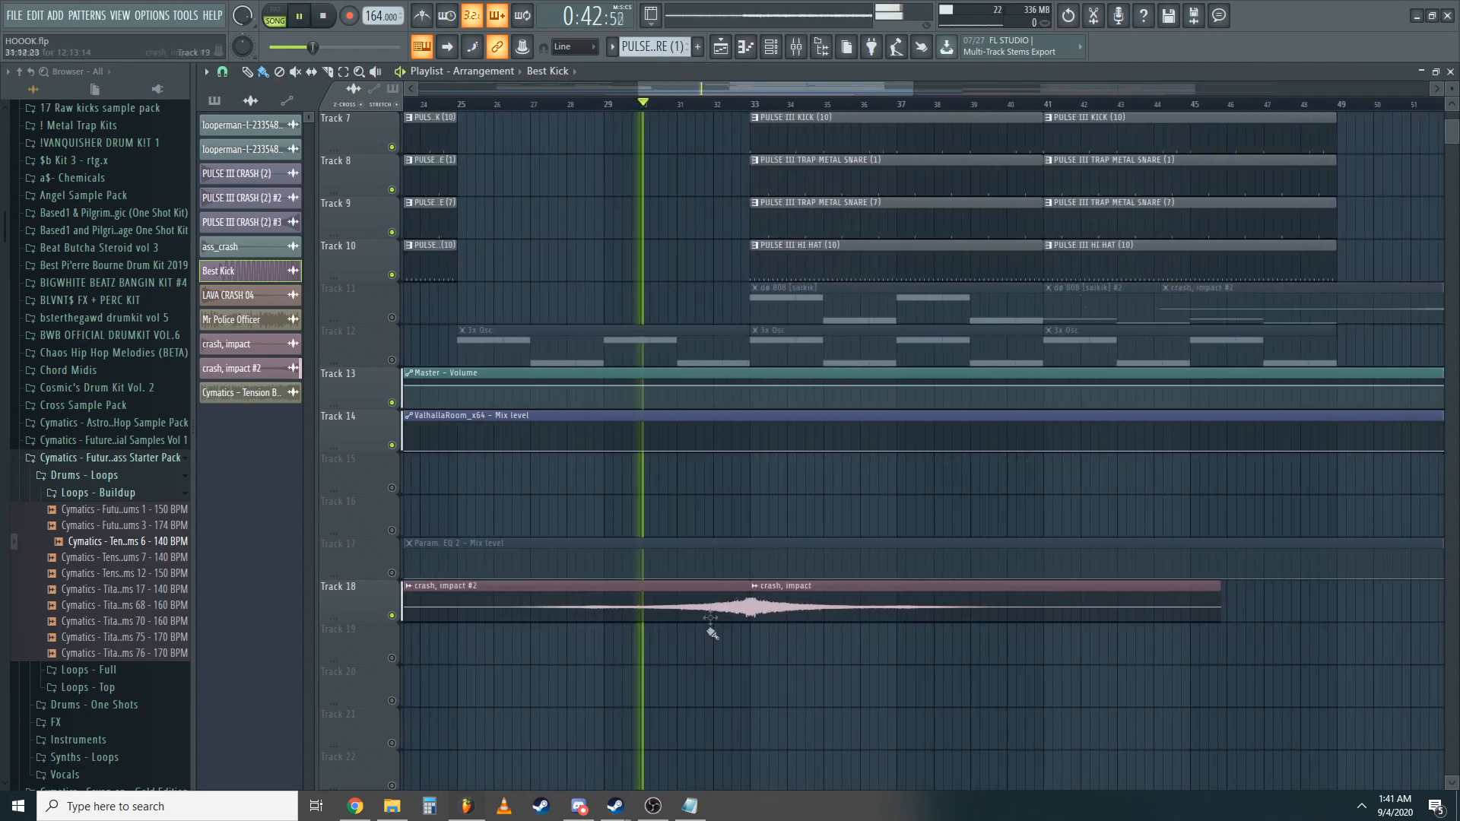
key(space)
- Play the crash, impact clips across bar 33, stop playback and move the playhead to bar 57
click(738, 105)
key(space)
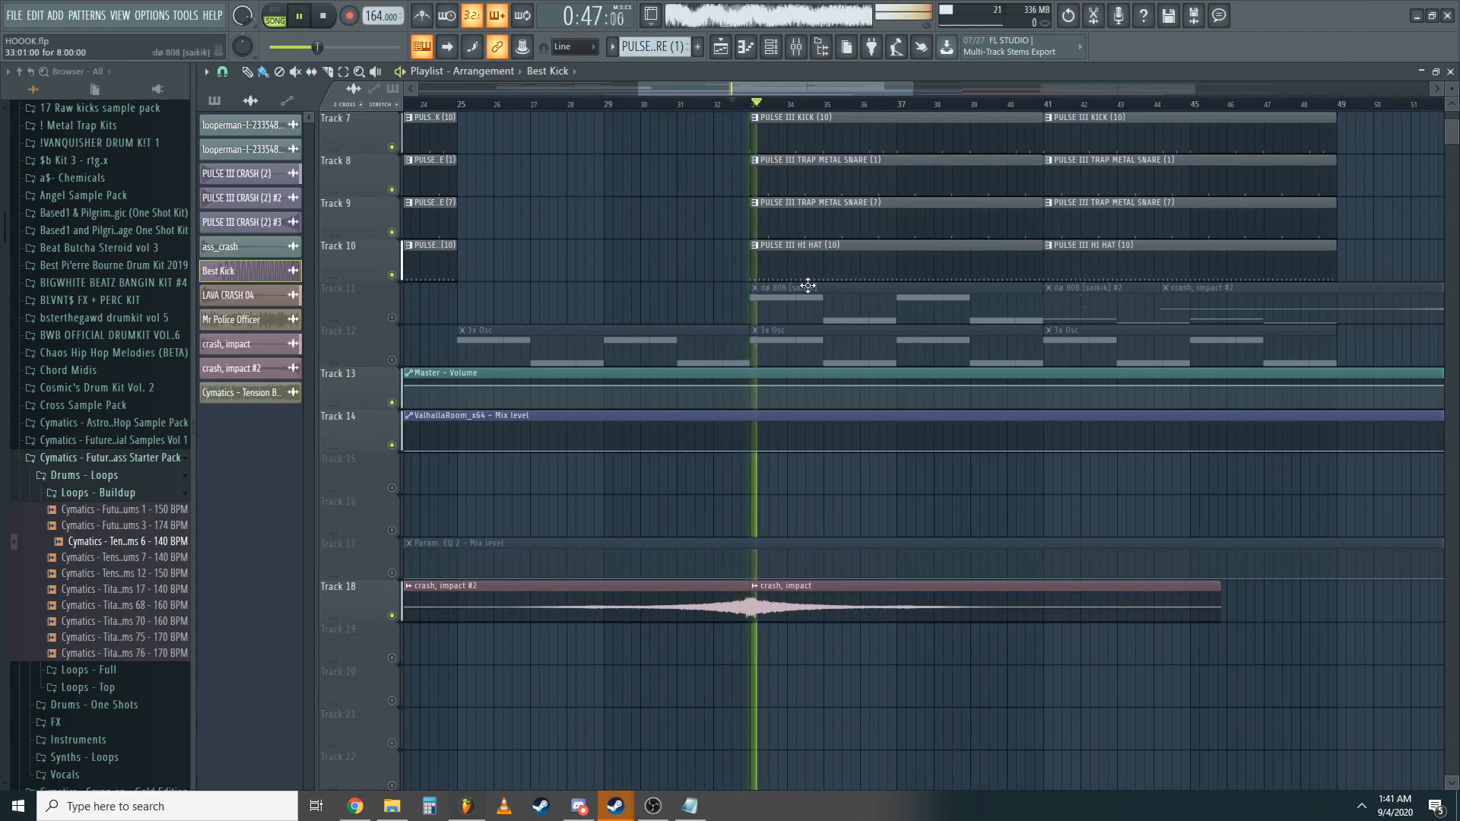
ctrl+scroll(824, 286, down, 6)
scroll(825, 285, up, 5)
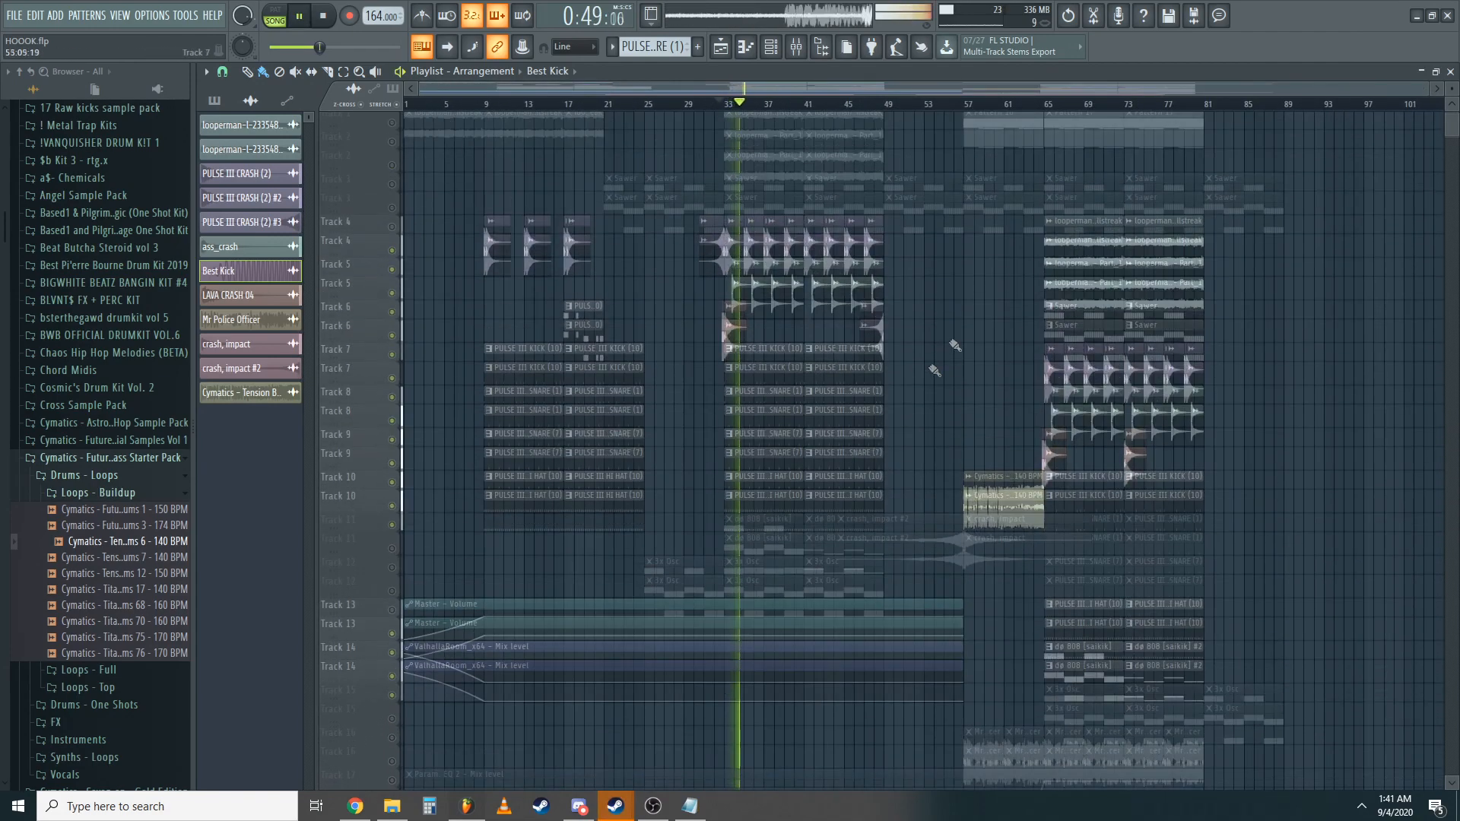
key(space)
scroll(1048, 280, up, 1)
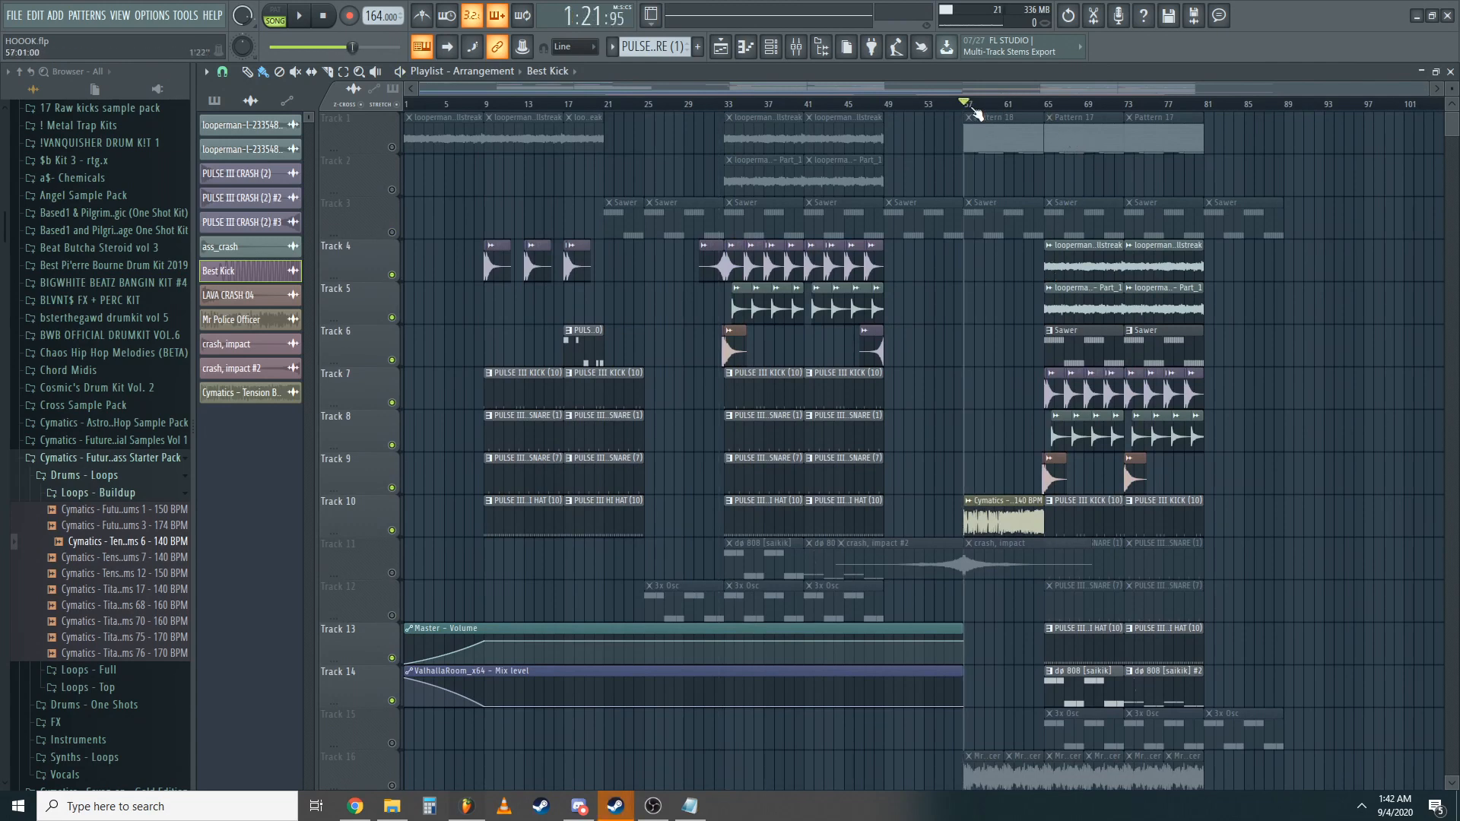
- Play the Cymatics Tension Buildup Drums 6 clip on Track 10 from bar 57 up to bar 65, and stop playback
ctrl+scroll(1026, 342, up, 5)
key(space)
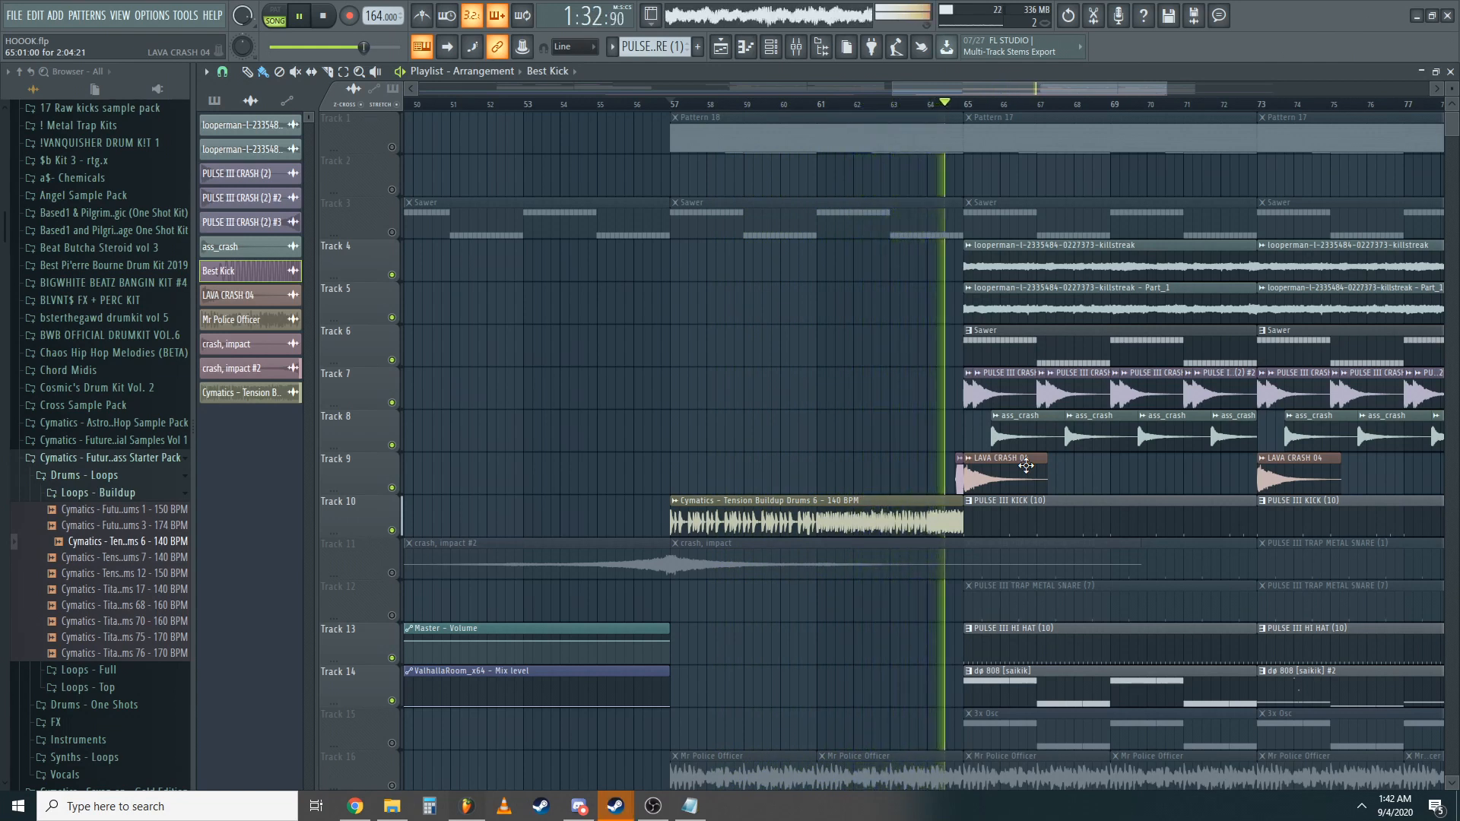
key(space)
scroll(966, 106, down, 3)
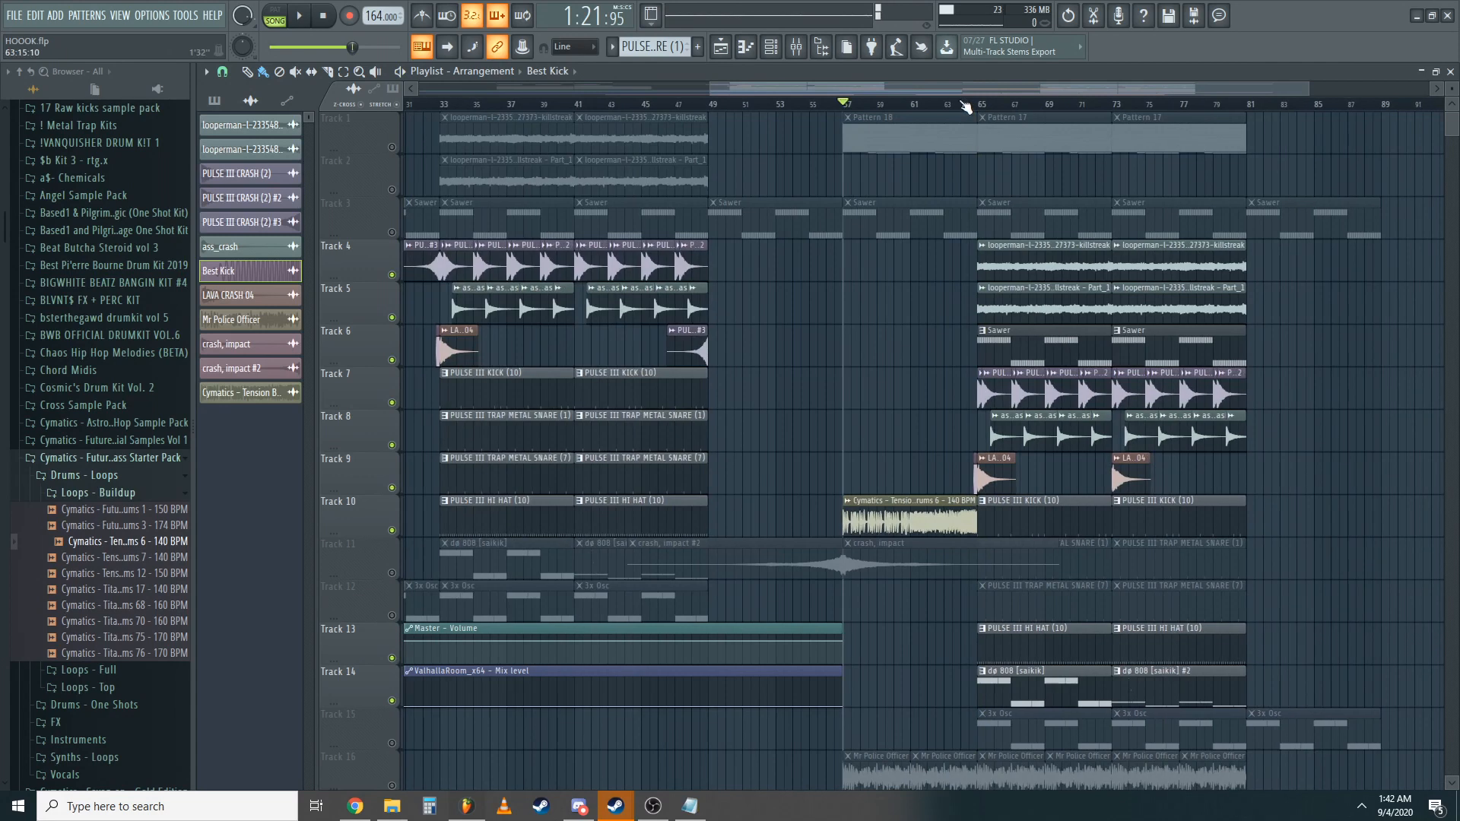
- Inspect the Master track's fader and ValhallaRoom_x64 mix level in the mixer near the song's start, and return to the playlist
drag(476, 201, 261, 266)
scroll(659, 234, down, 3)
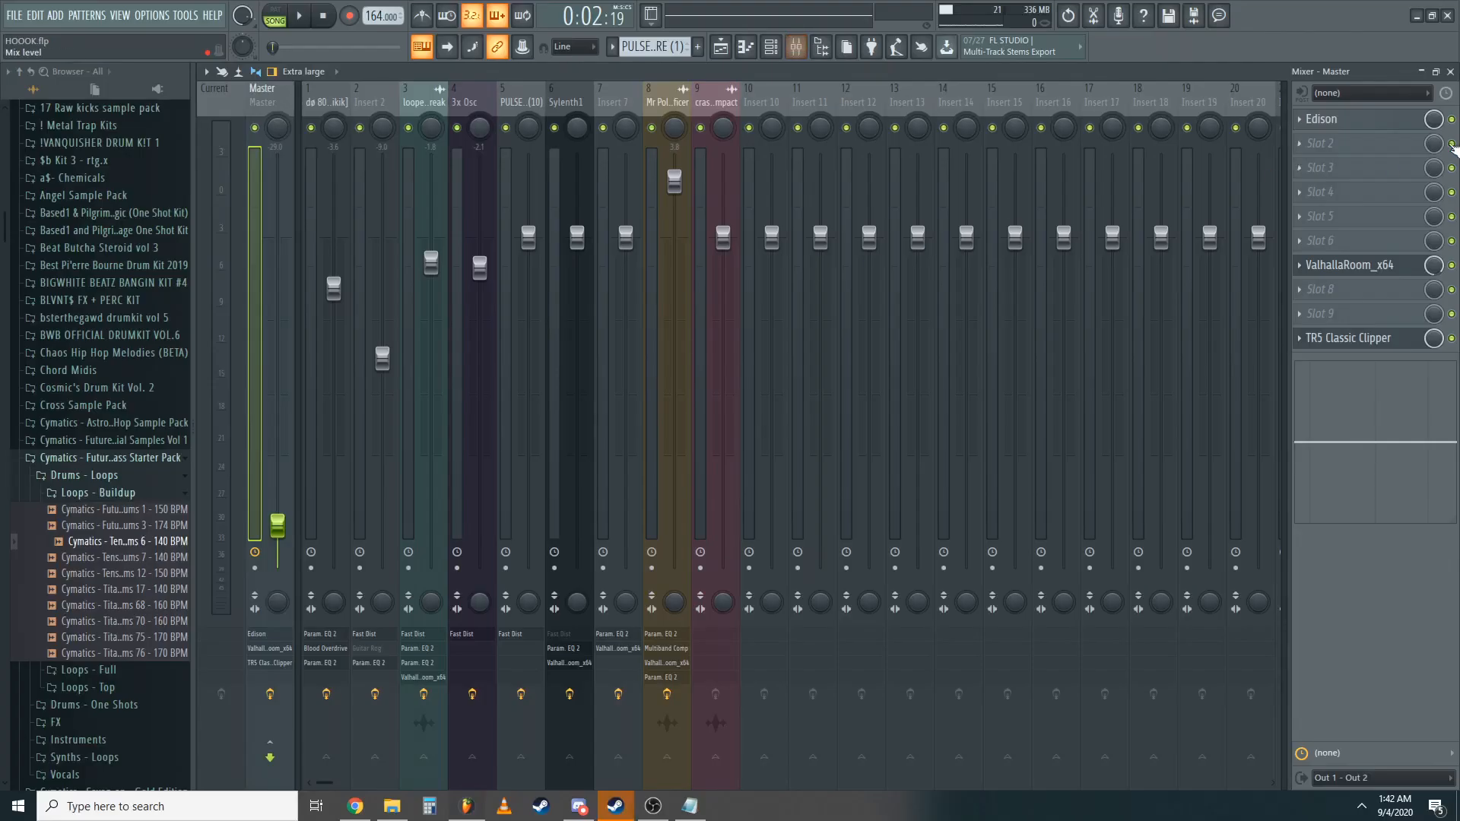
click(1450, 70)
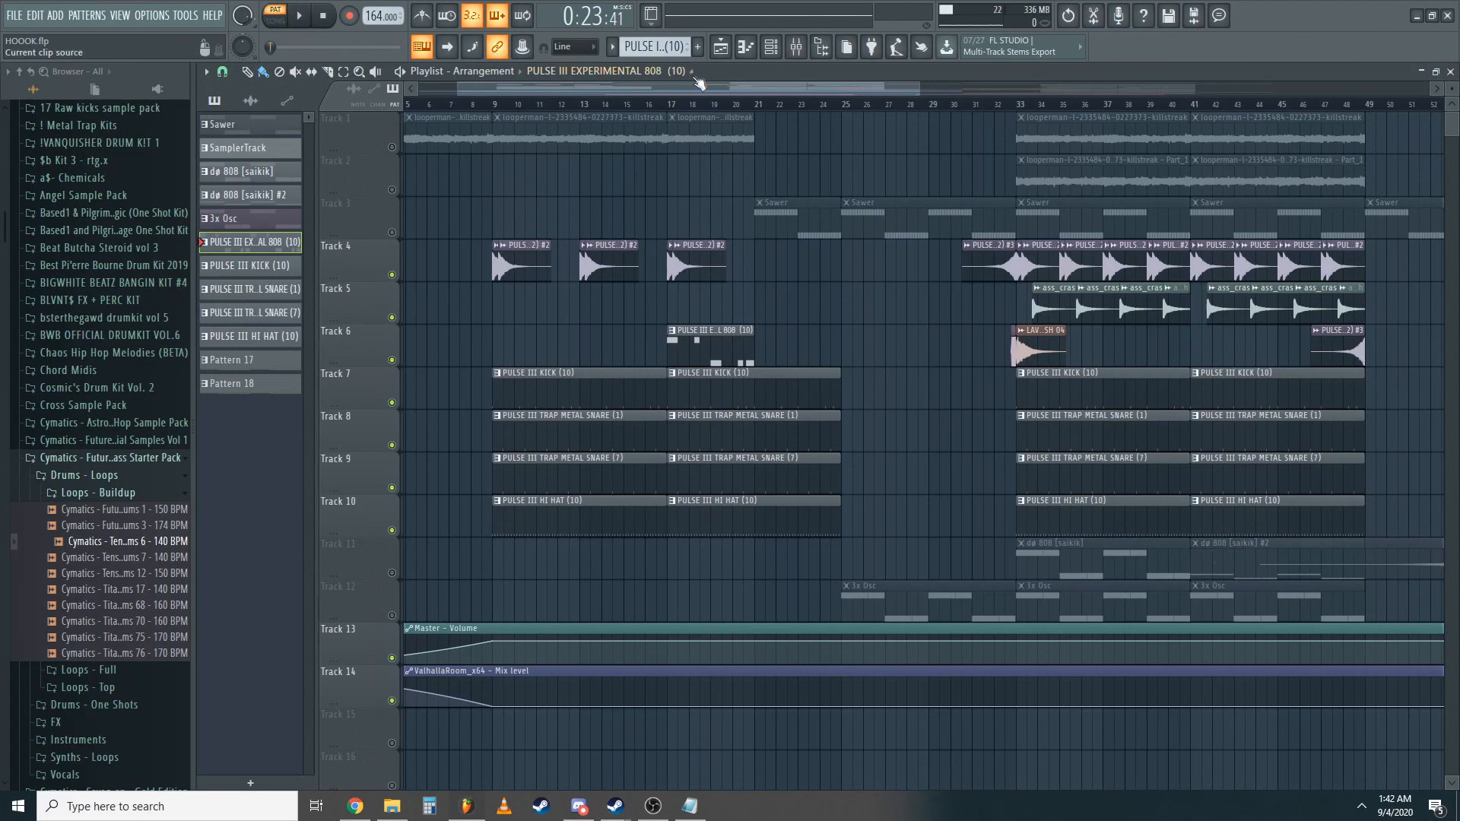
- Open the PULSE III EXPERIMENTAL 808 (10) sampler and compare its sound with the mixer's Fruity Fast Dist off and on
click(770, 47)
click(859, 334)
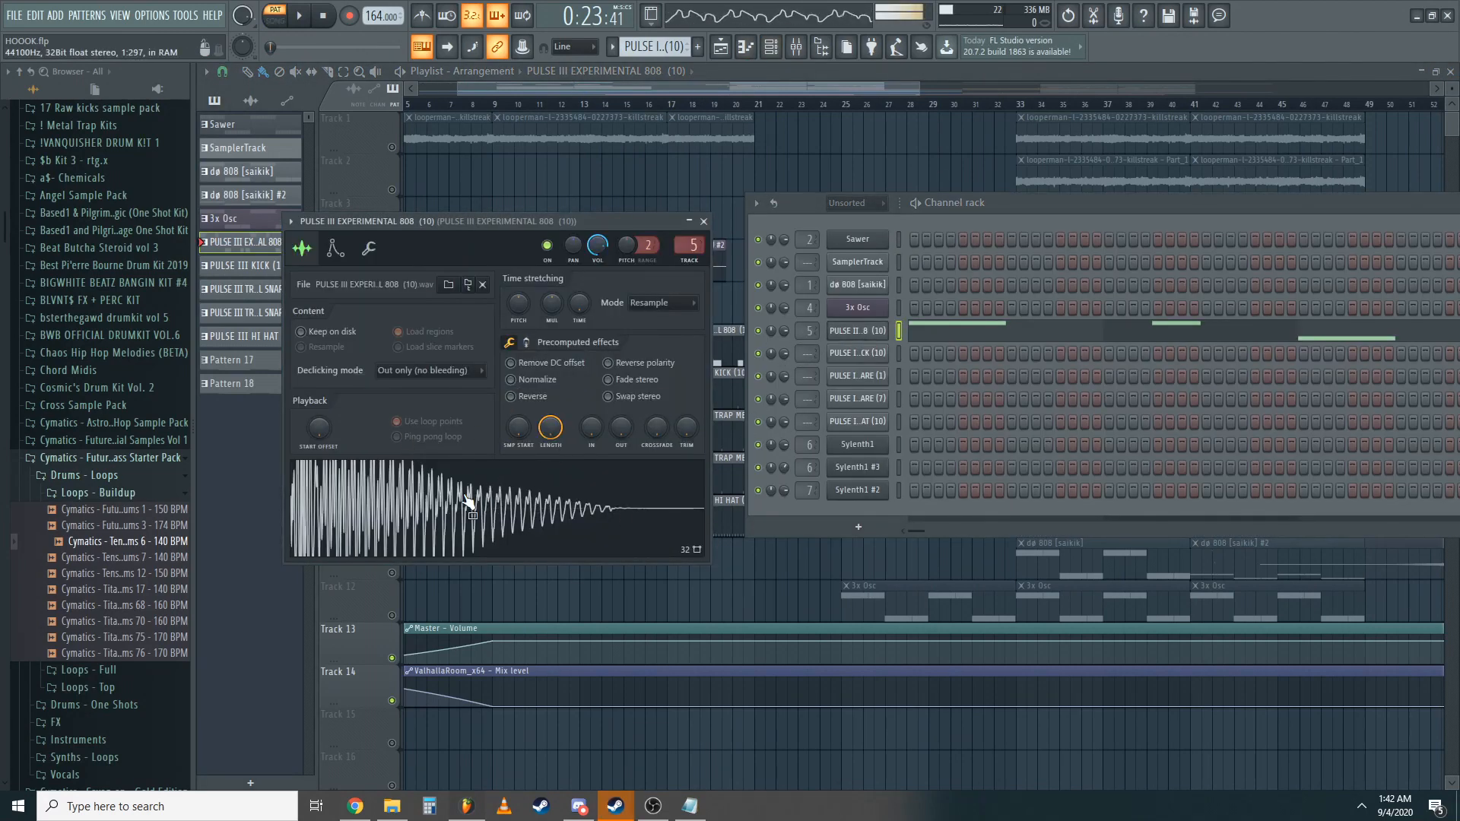
click(798, 49)
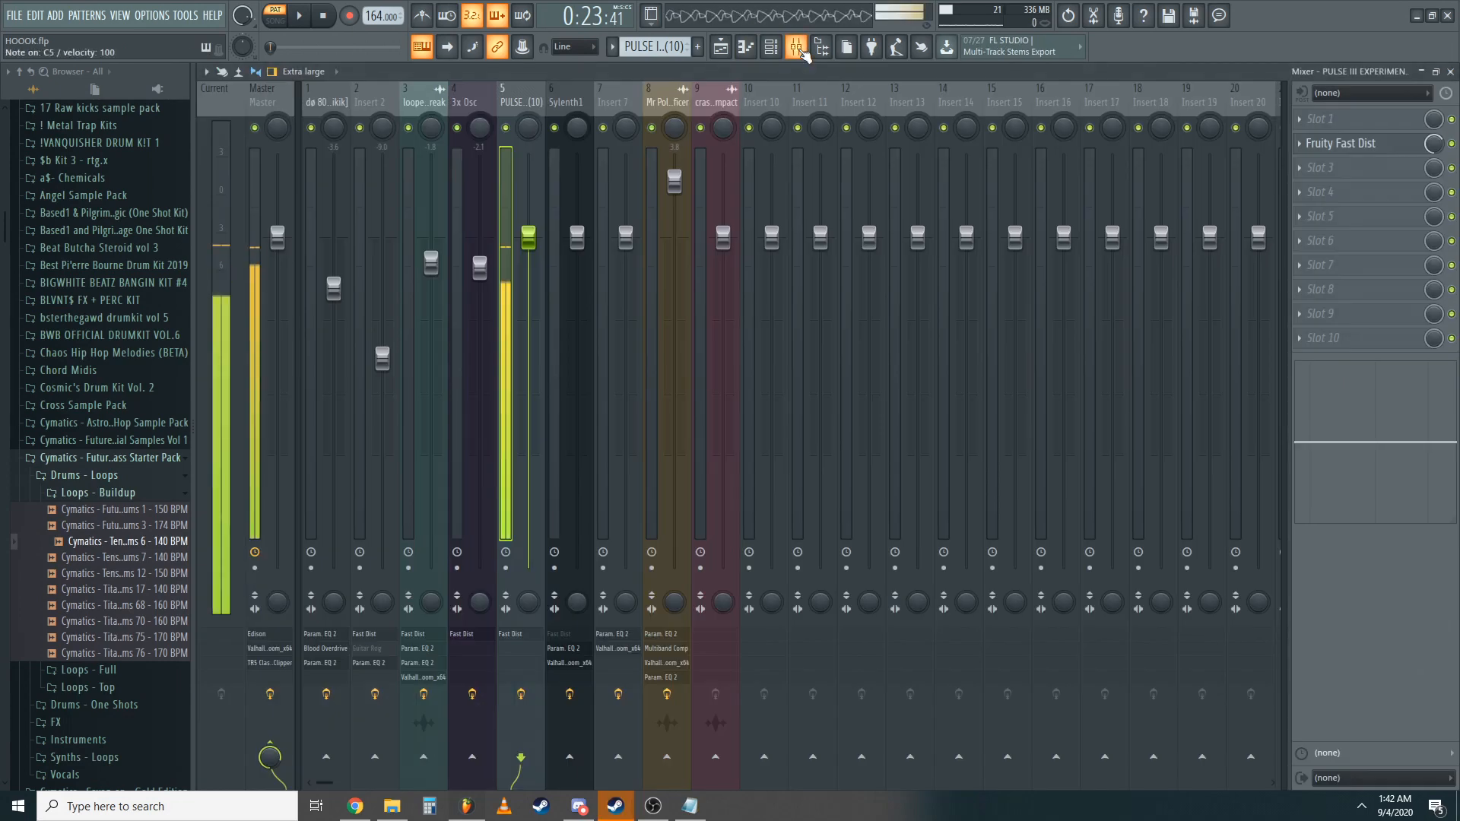
click(1451, 144)
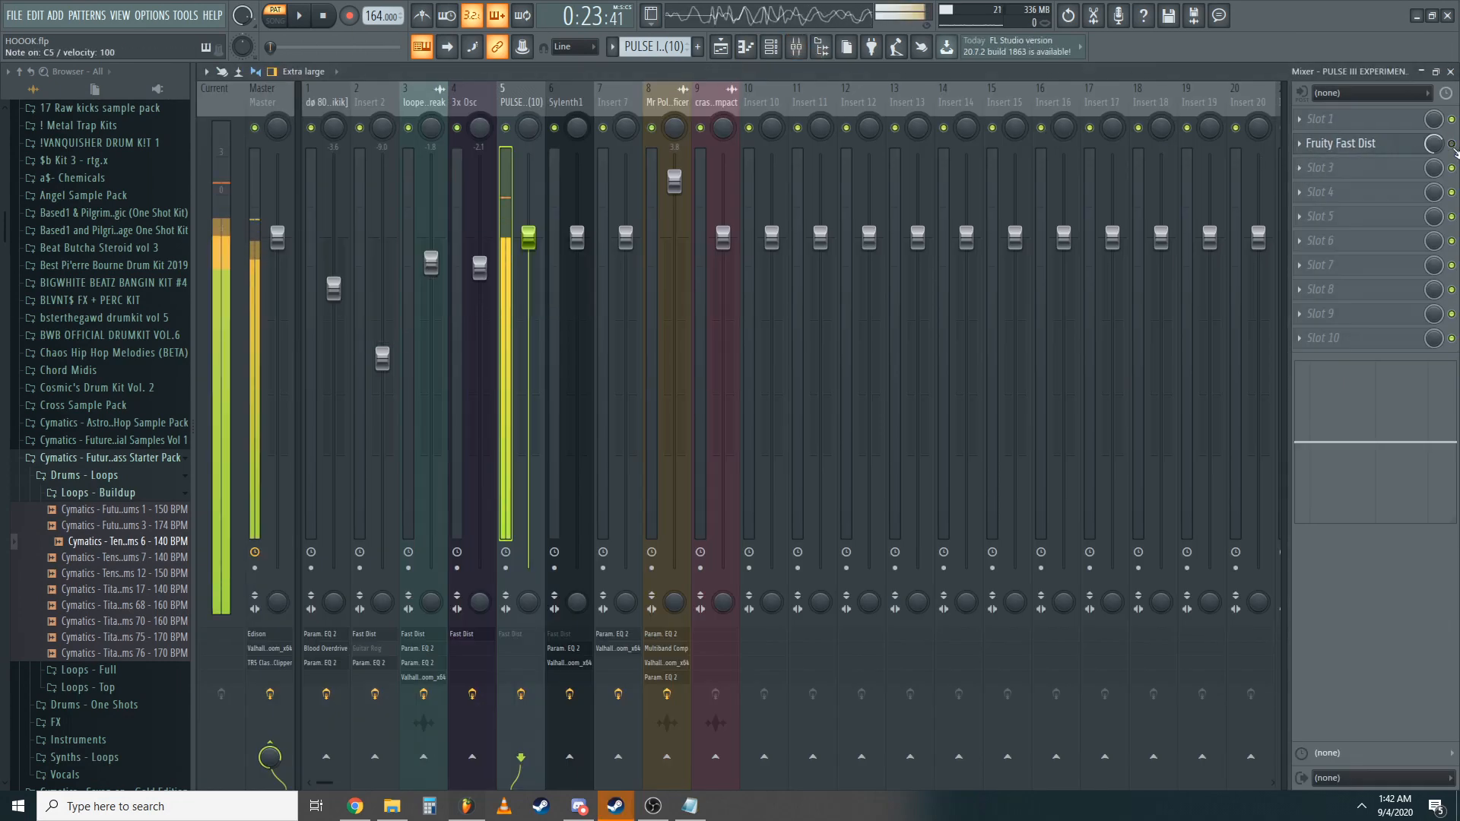
click(1451, 144)
- Inspect the volume envelope settings of the PULSE III EXPERIMENTAL 808 (10) channel
click(771, 48)
click(869, 333)
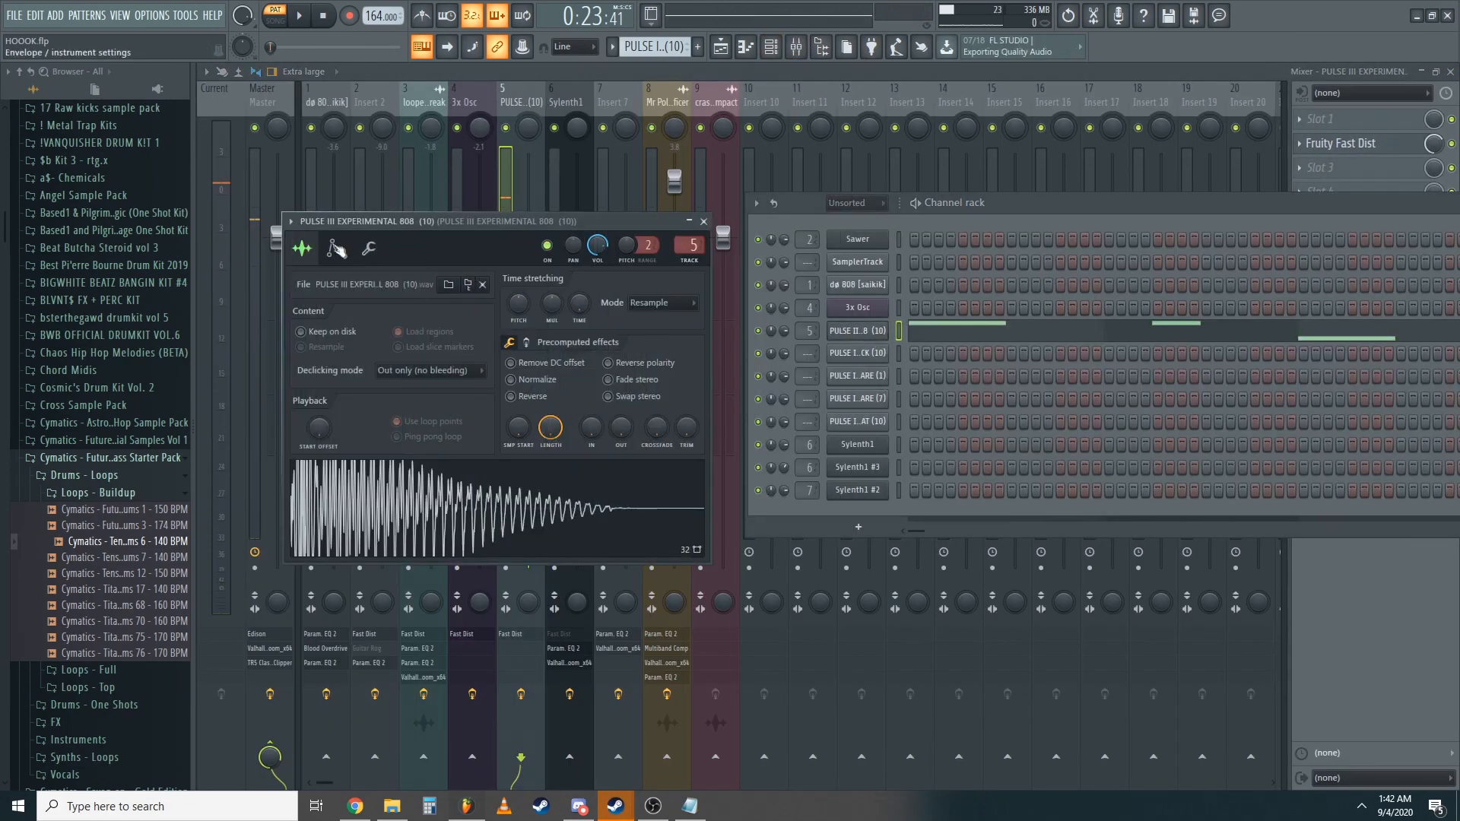
click(336, 249)
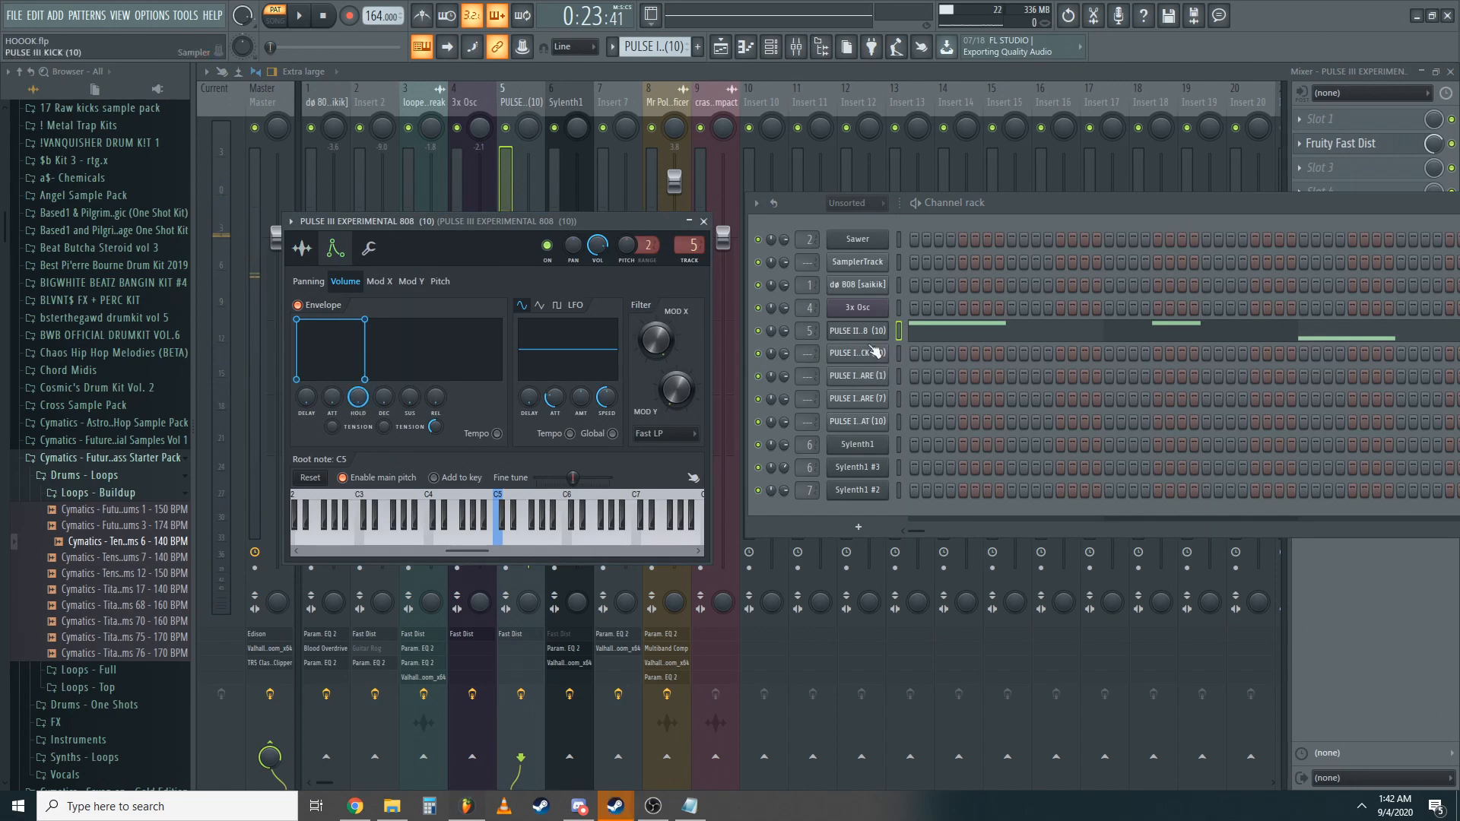
- Play the PULSE III EXPERIMENTAL 808 (10) notes in the piano roll, stop playback and return to the playlist
click(931, 326)
key(space)
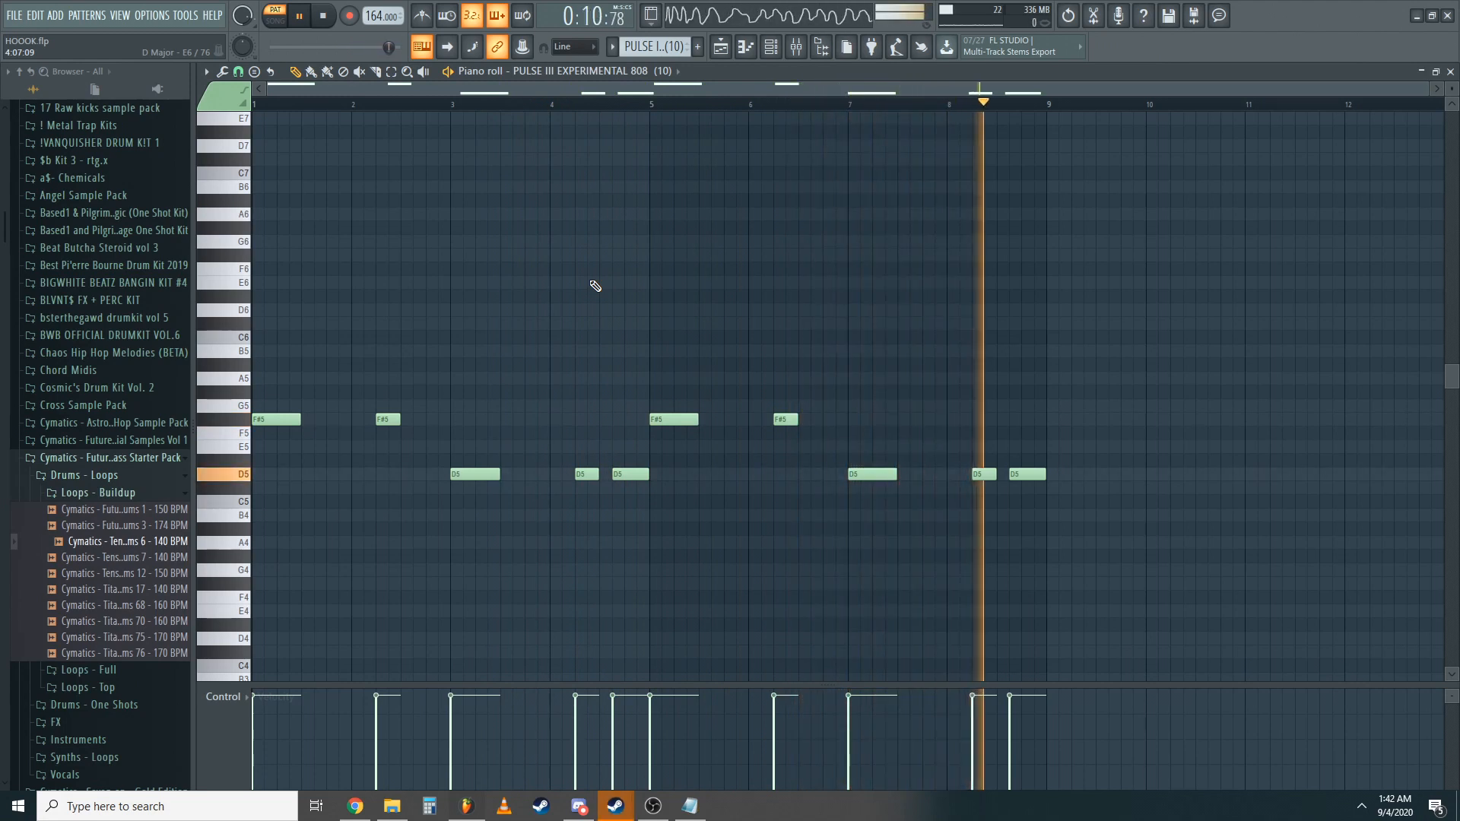
key(space)
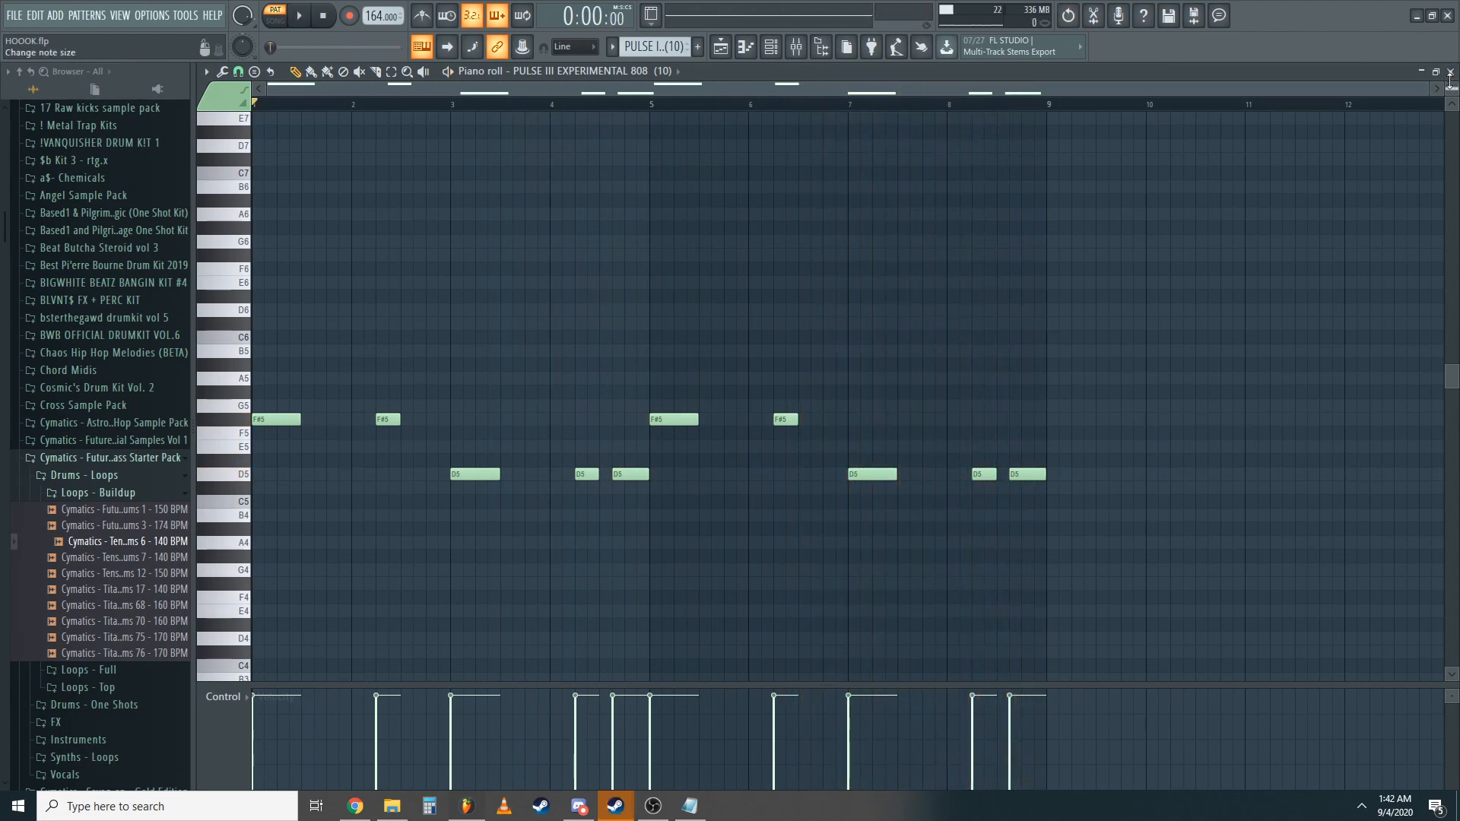
click(1450, 73)
click(1450, 72)
- Select the dø 808 [saikik] pattern at bar 33, solo Track 11 and unmute the automation on Tracks 13 and 14
click(1035, 139)
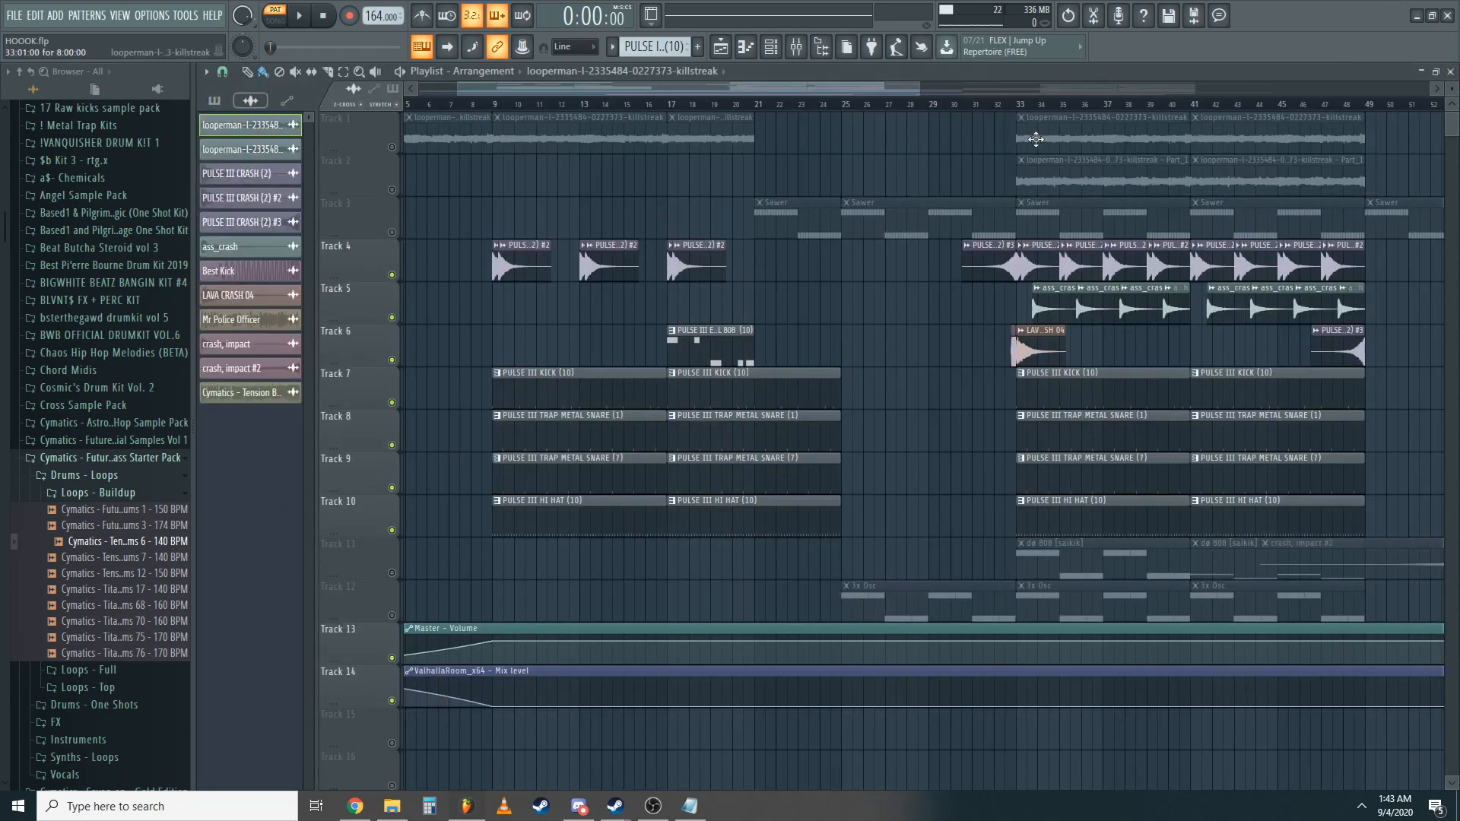
scroll(1141, 349, up, 4)
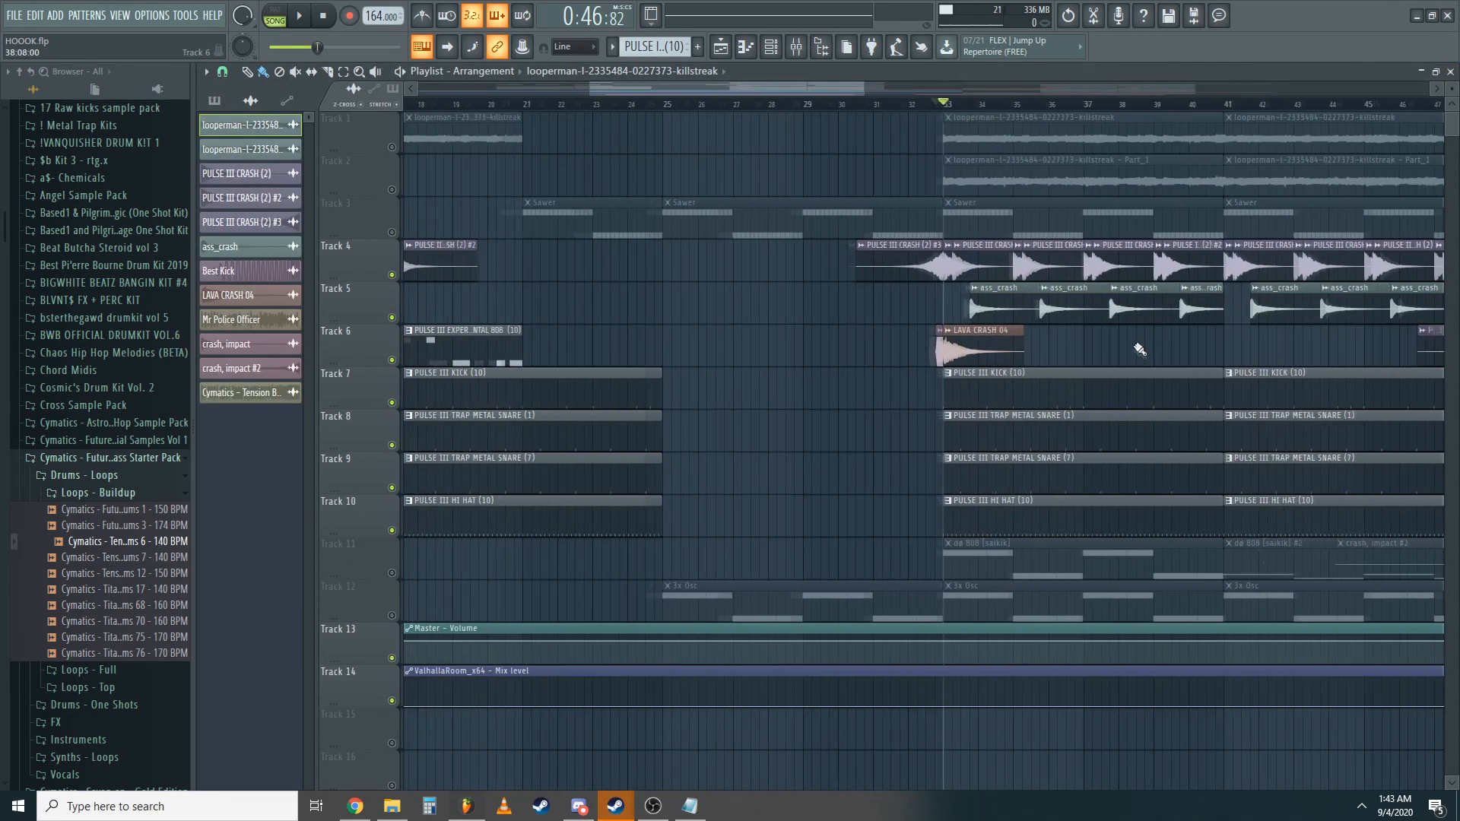
scroll(1186, 384, down, 5)
scroll(1139, 465, up, 2)
scroll(1141, 464, up, 1)
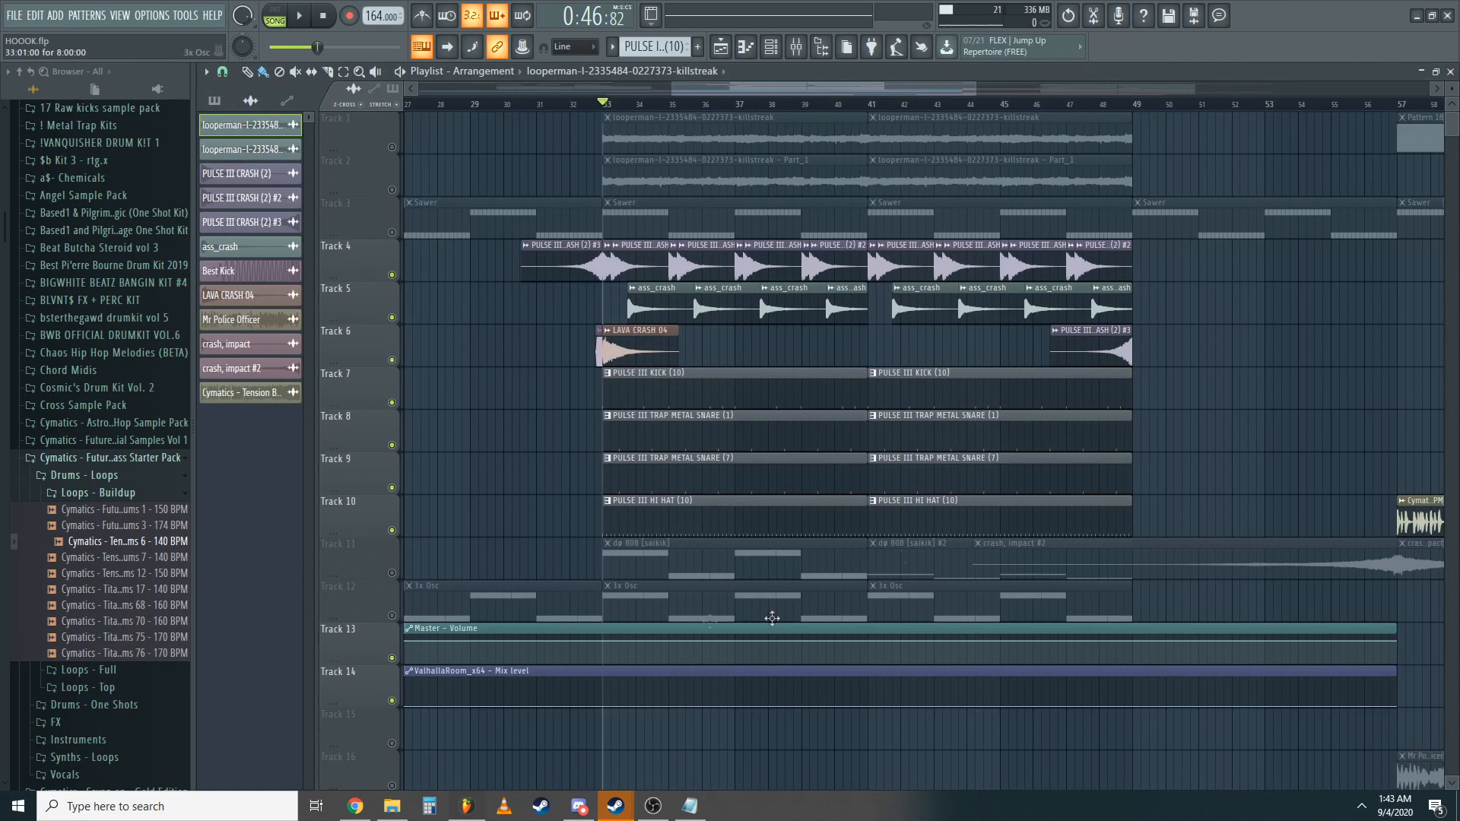
click(654, 558)
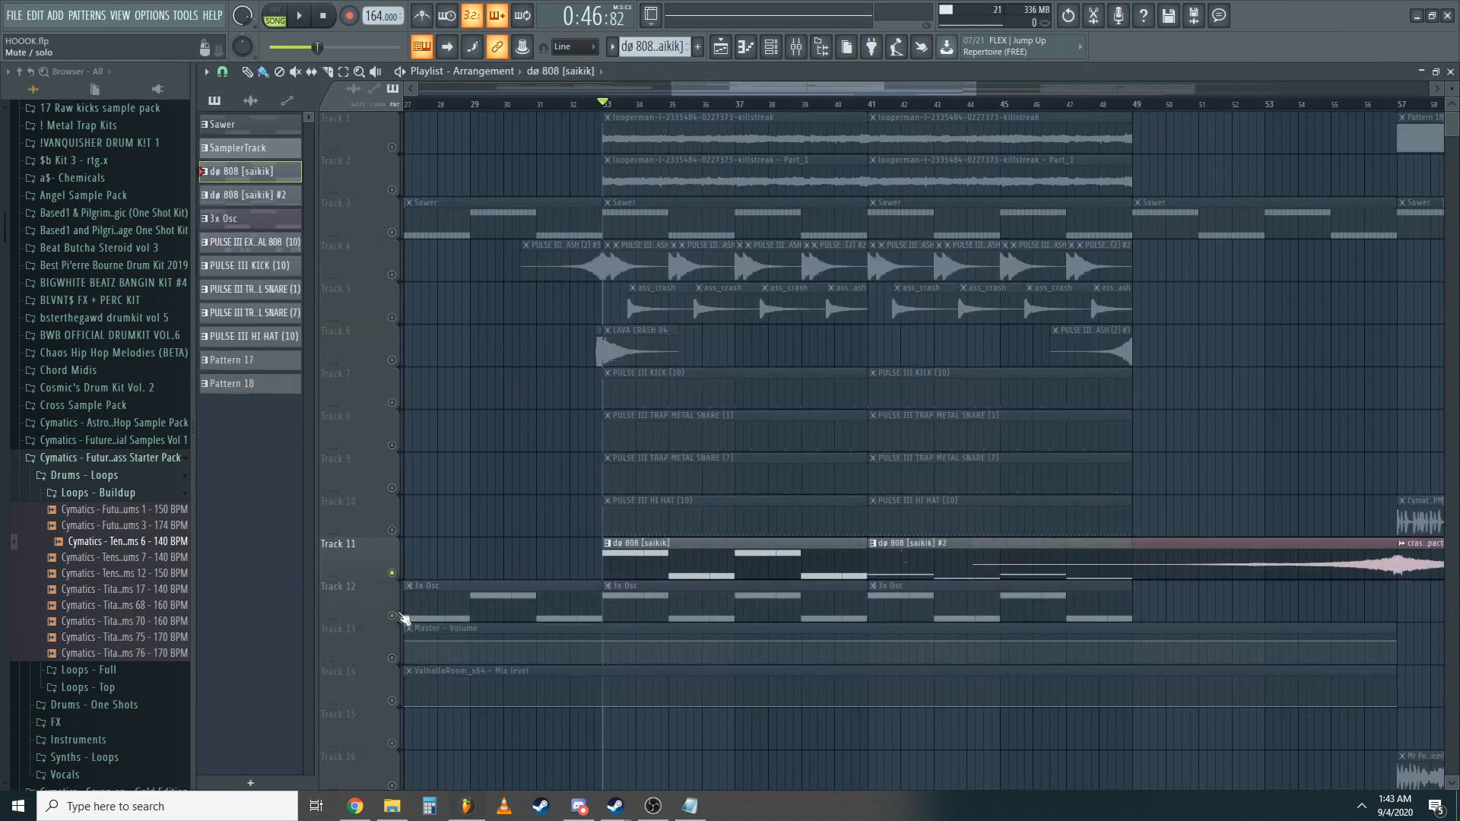
drag(393, 615, 392, 700)
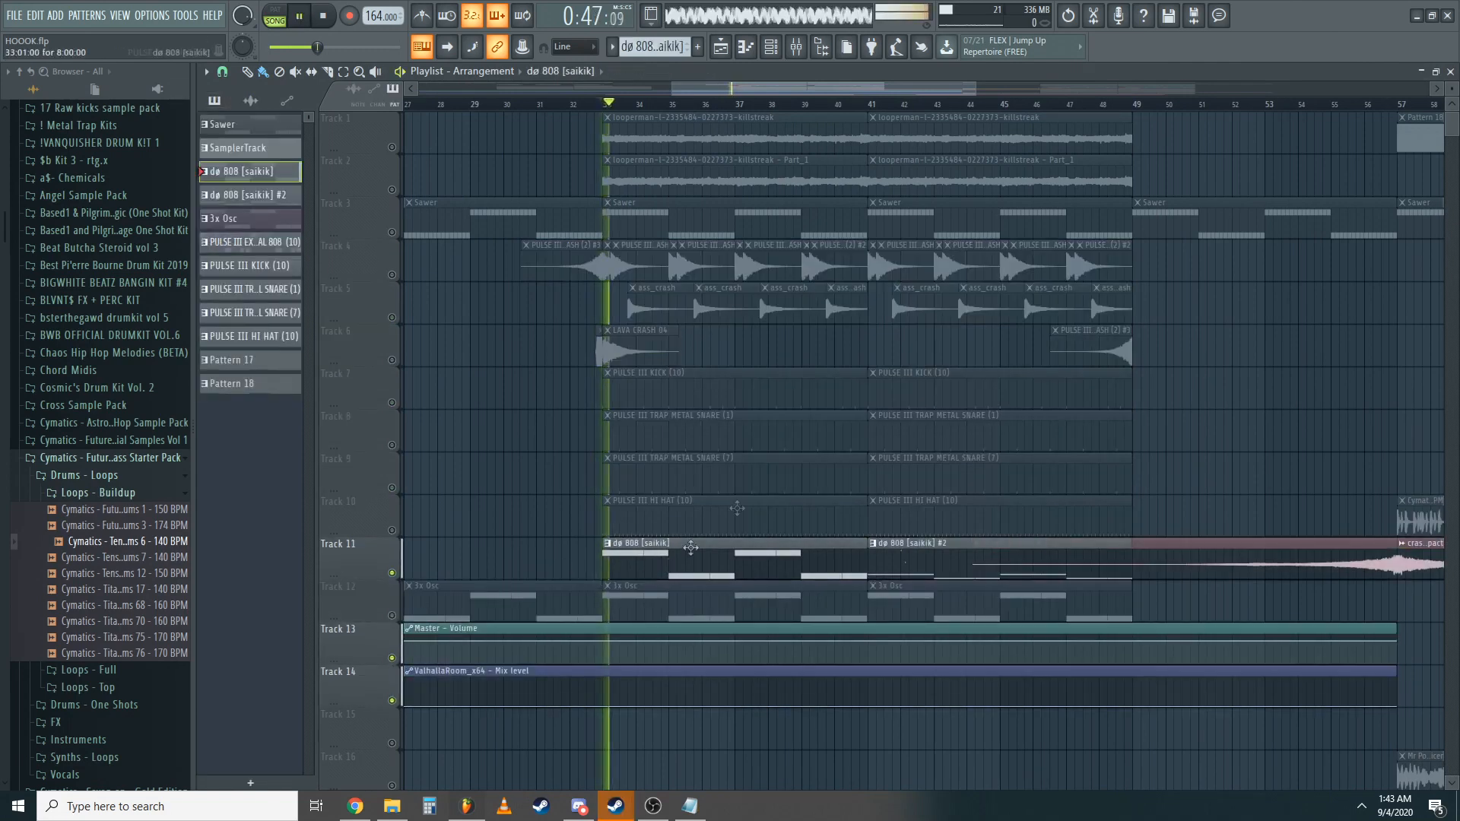
- Inspect the dø 808 [saikik] channel's sample and volume envelope settings, and close its window
click(795, 47)
click(777, 52)
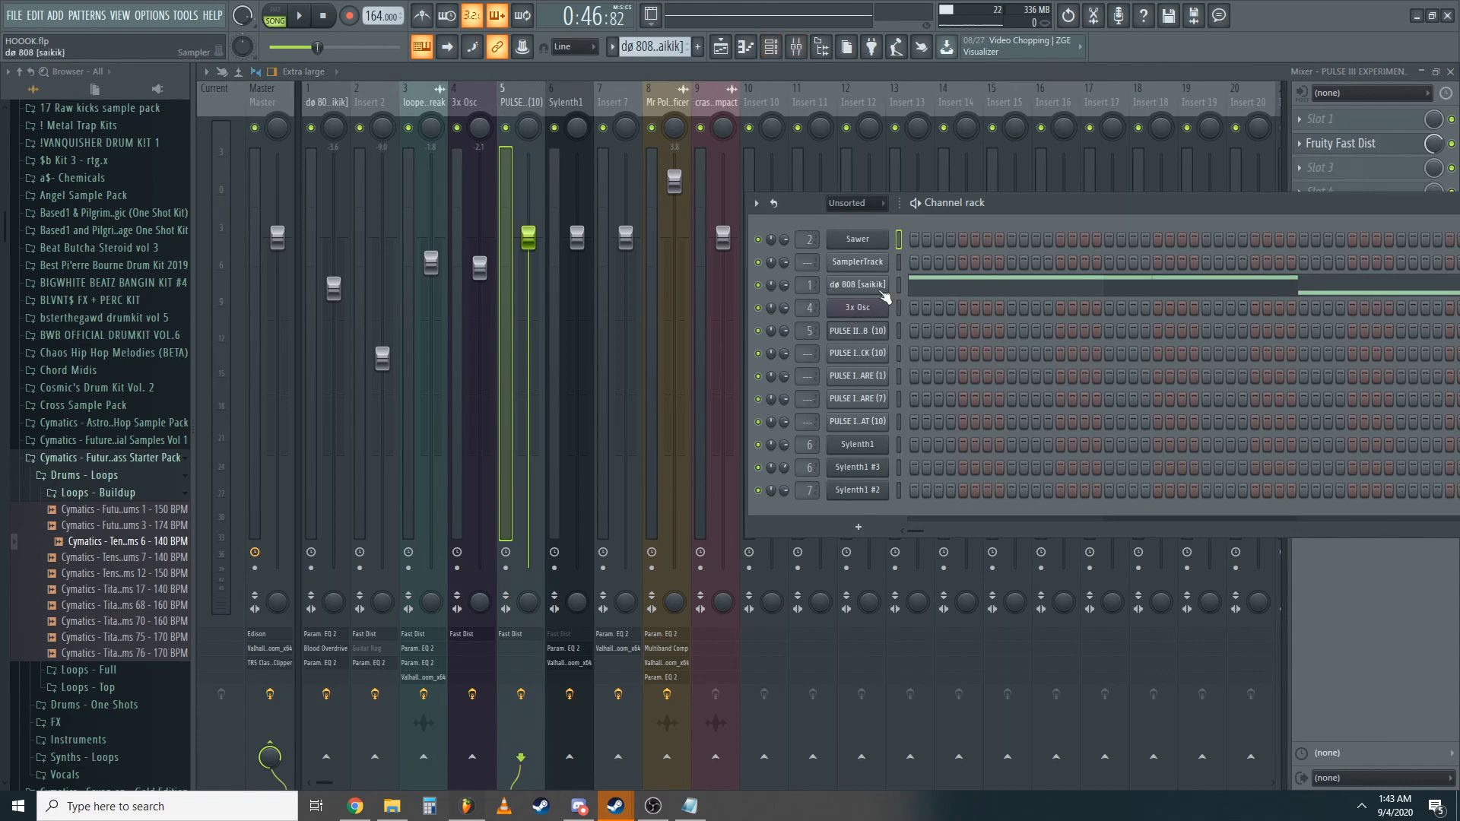
click(882, 289)
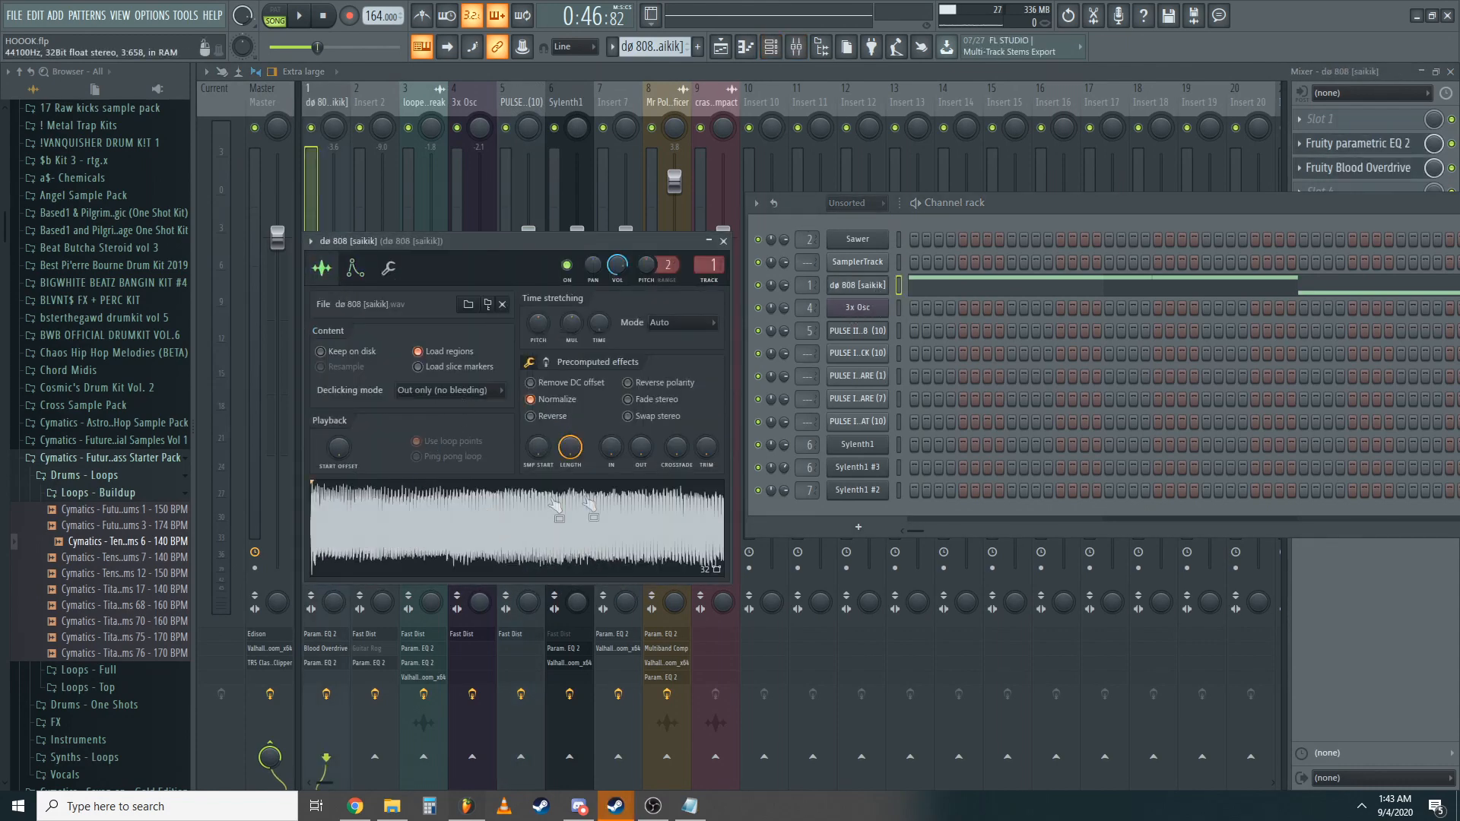
click(372, 278)
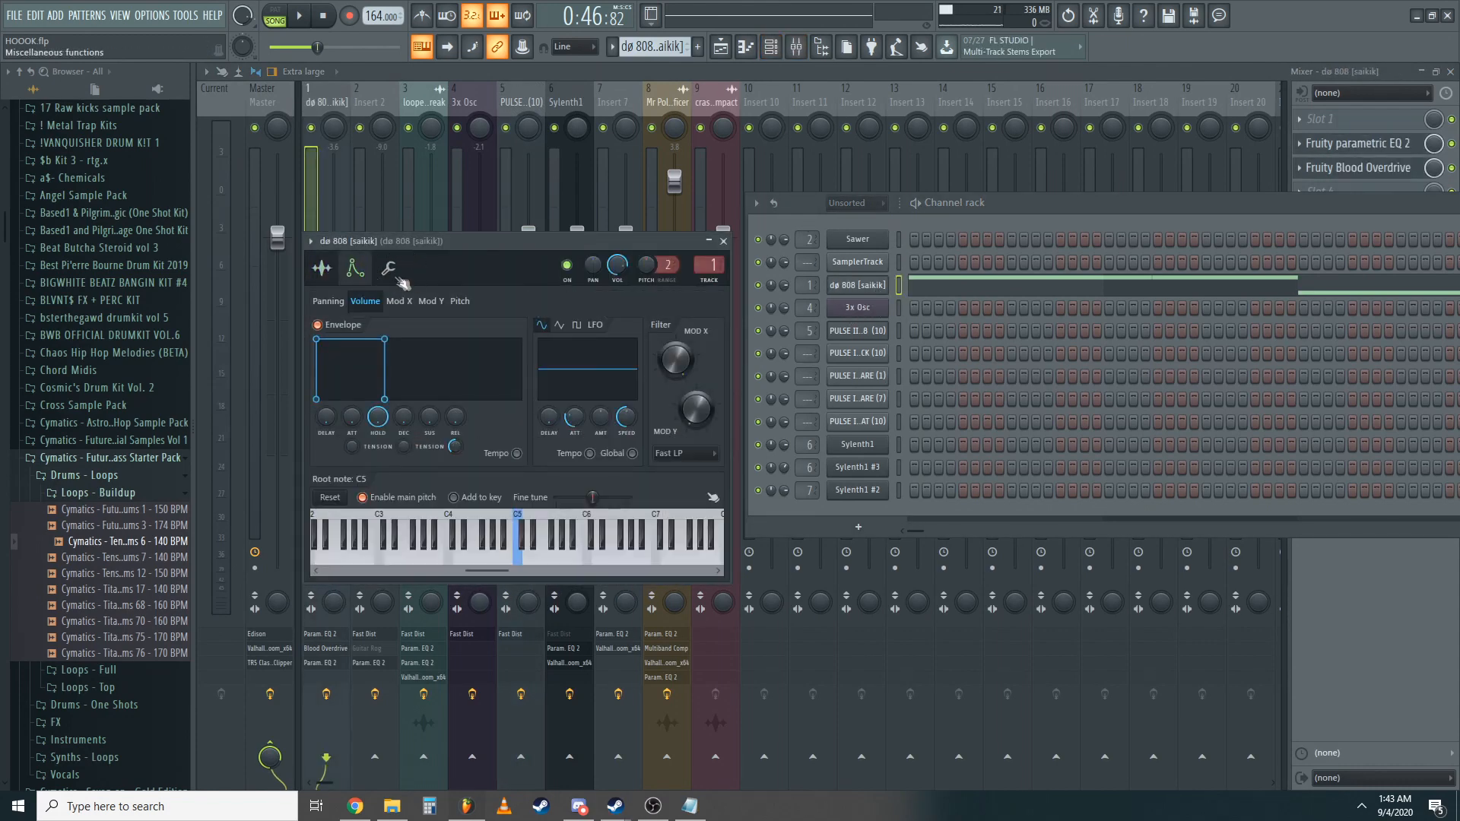
click(322, 268)
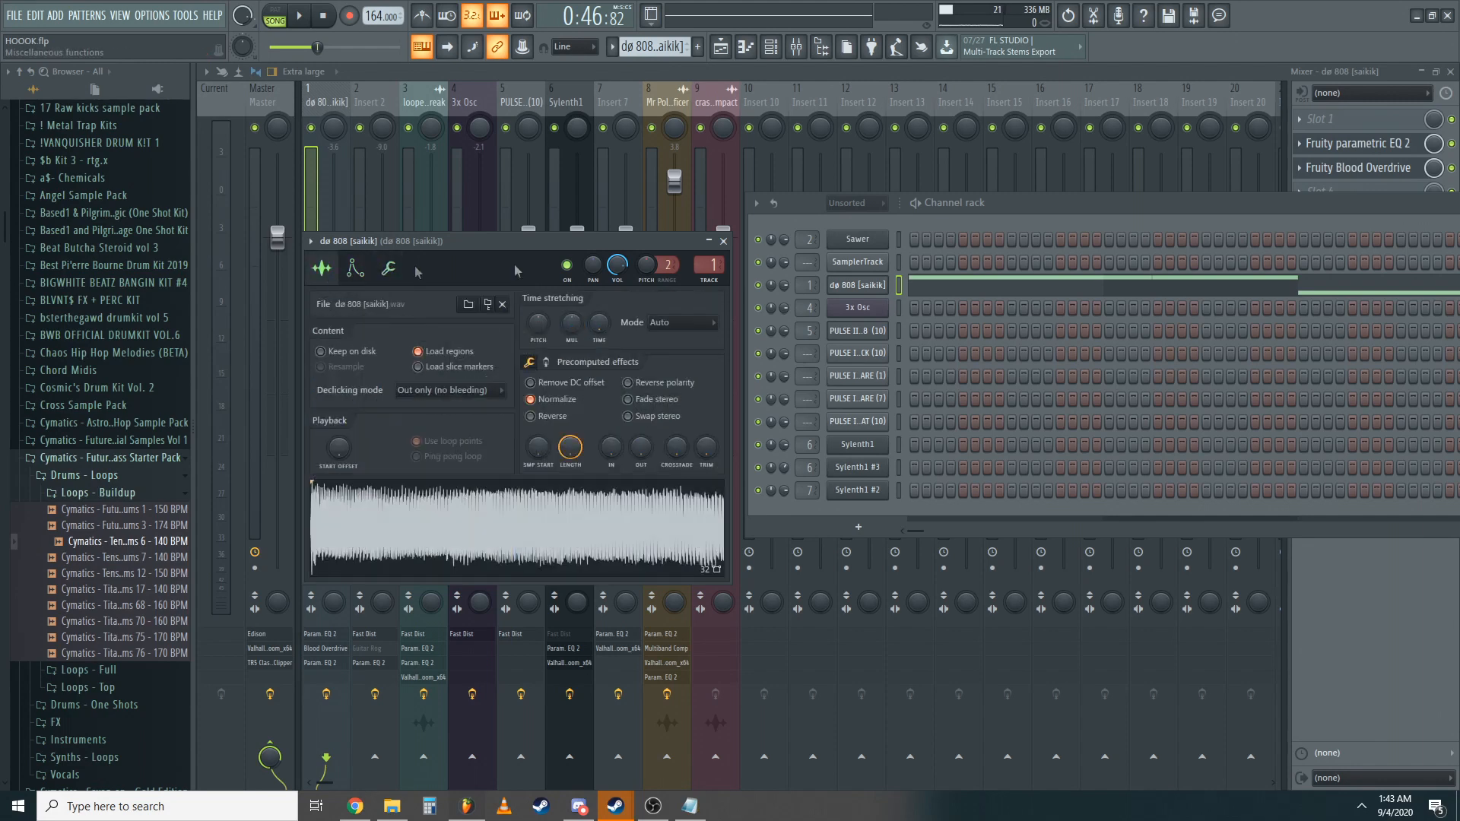
click(725, 242)
- Inspect the dø 808 [saikik] mixer effects: both Fruity parametric EQ 2 instances and Fruity Blood Overdrive
click(1395, 152)
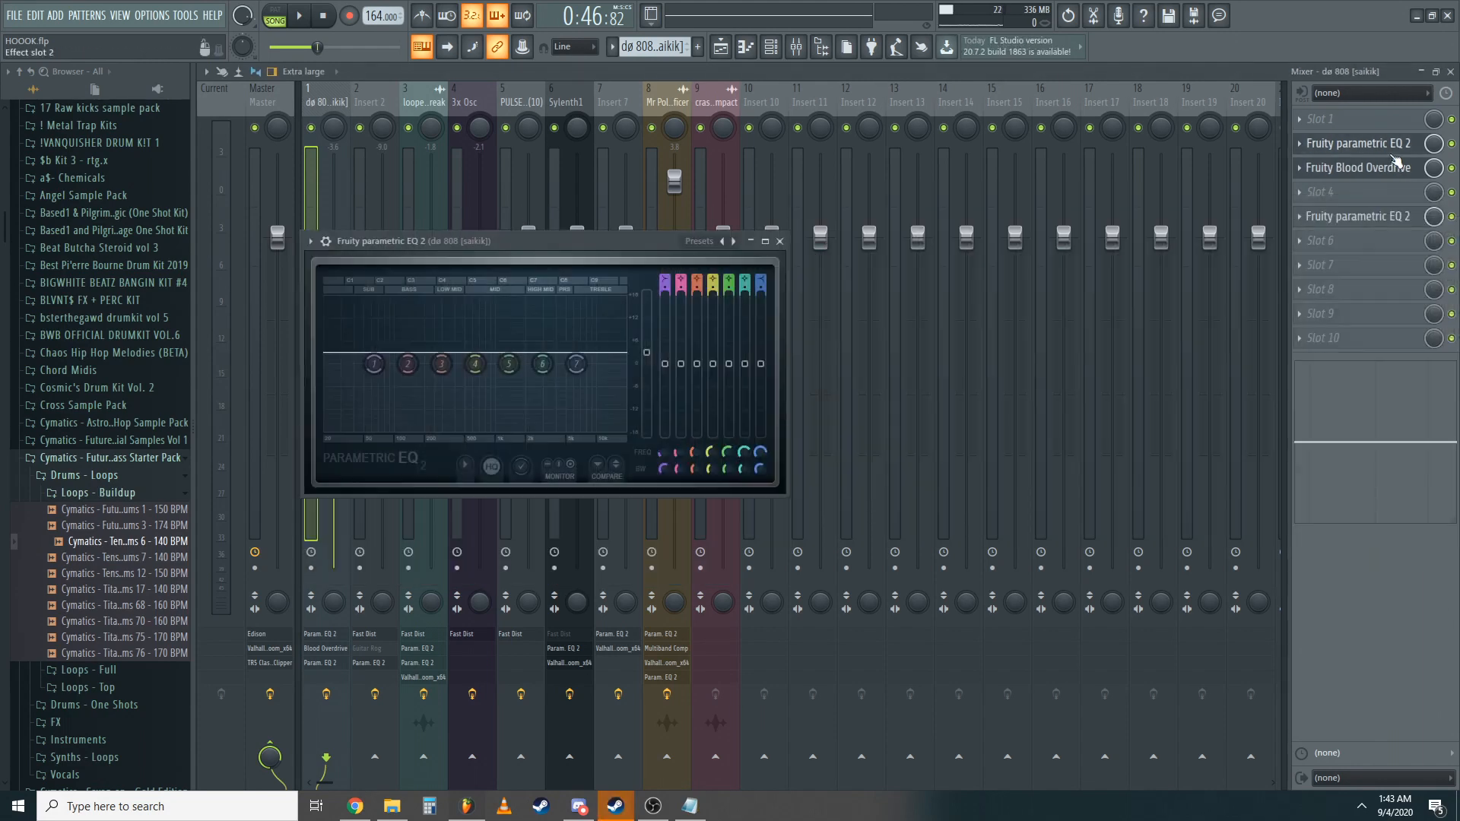
click(1343, 168)
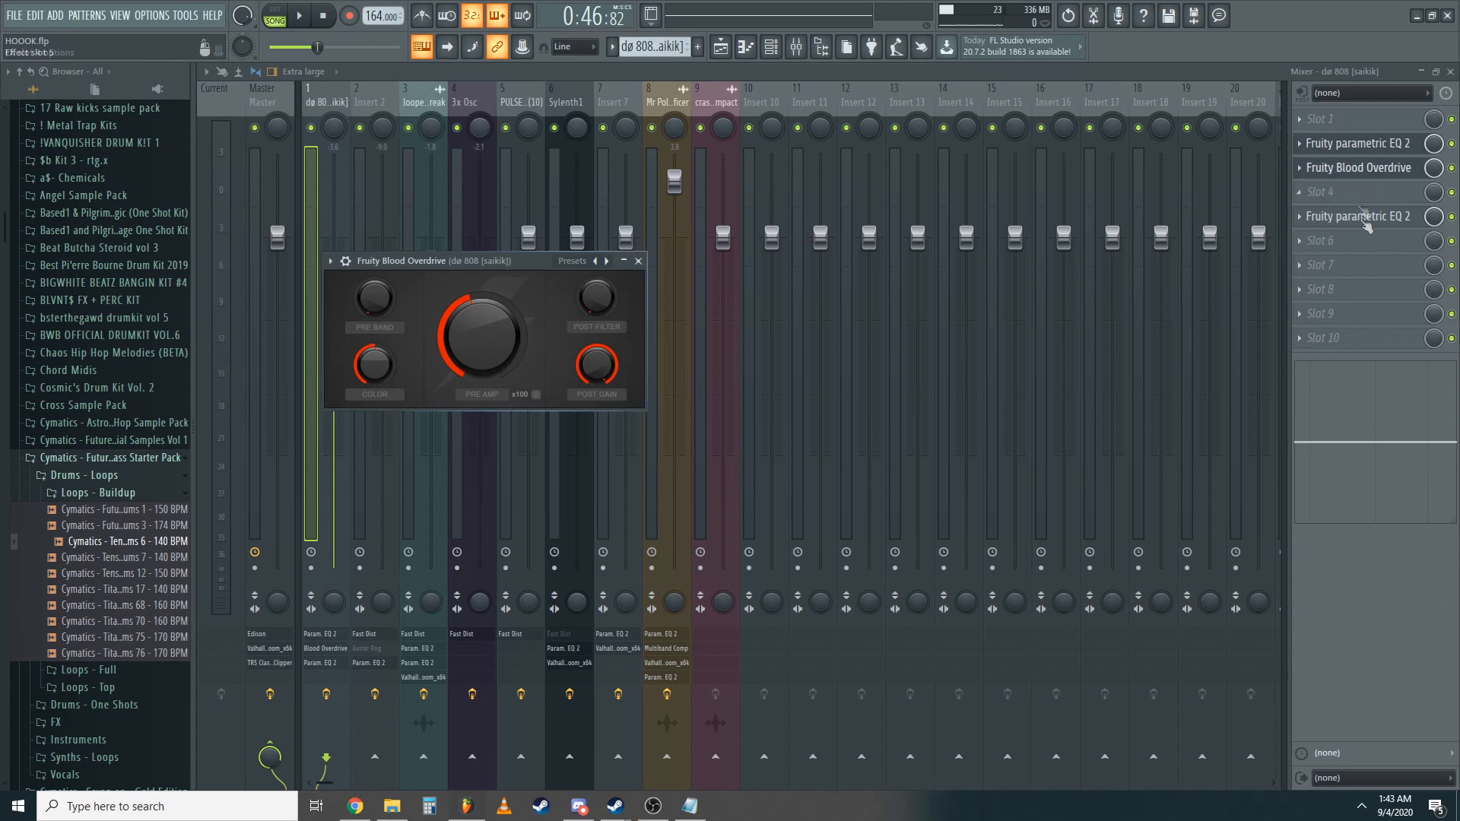
click(1361, 217)
click(1376, 222)
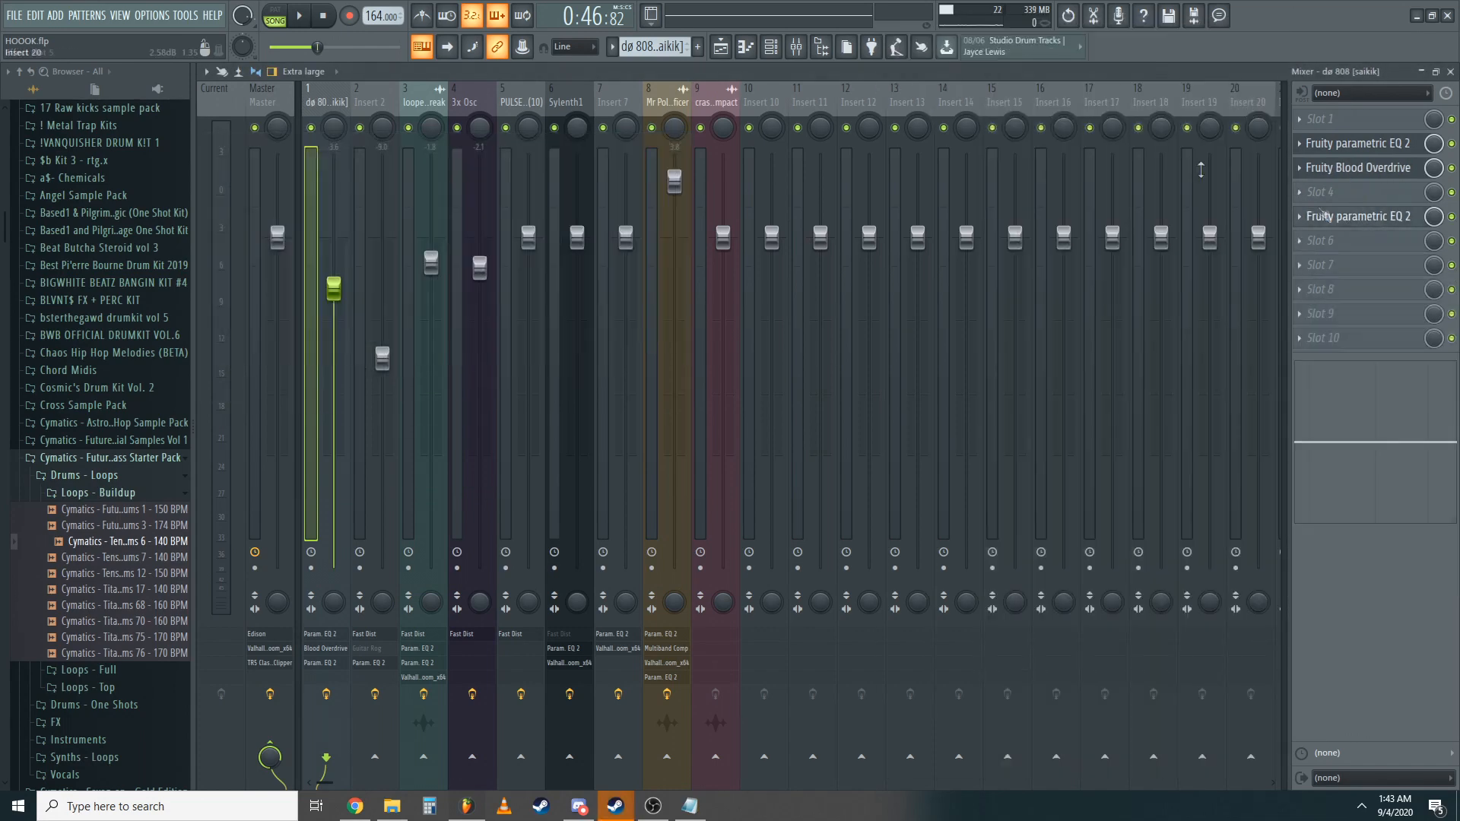
- Play the dø 808 [saikik] notes in the piano roll and return to the playlist
click(784, 50)
right_click(890, 281)
click(917, 286)
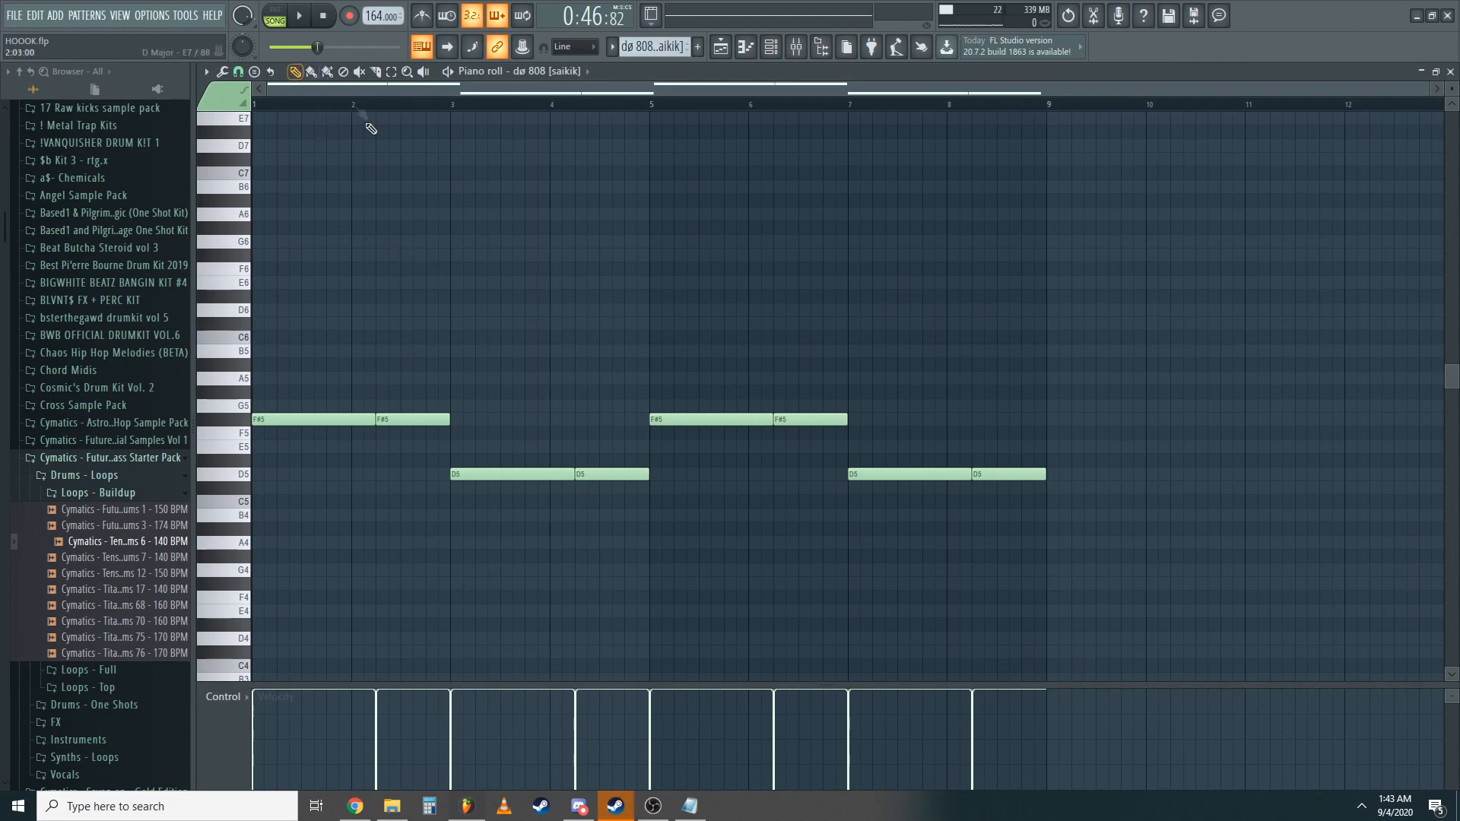
key(space)
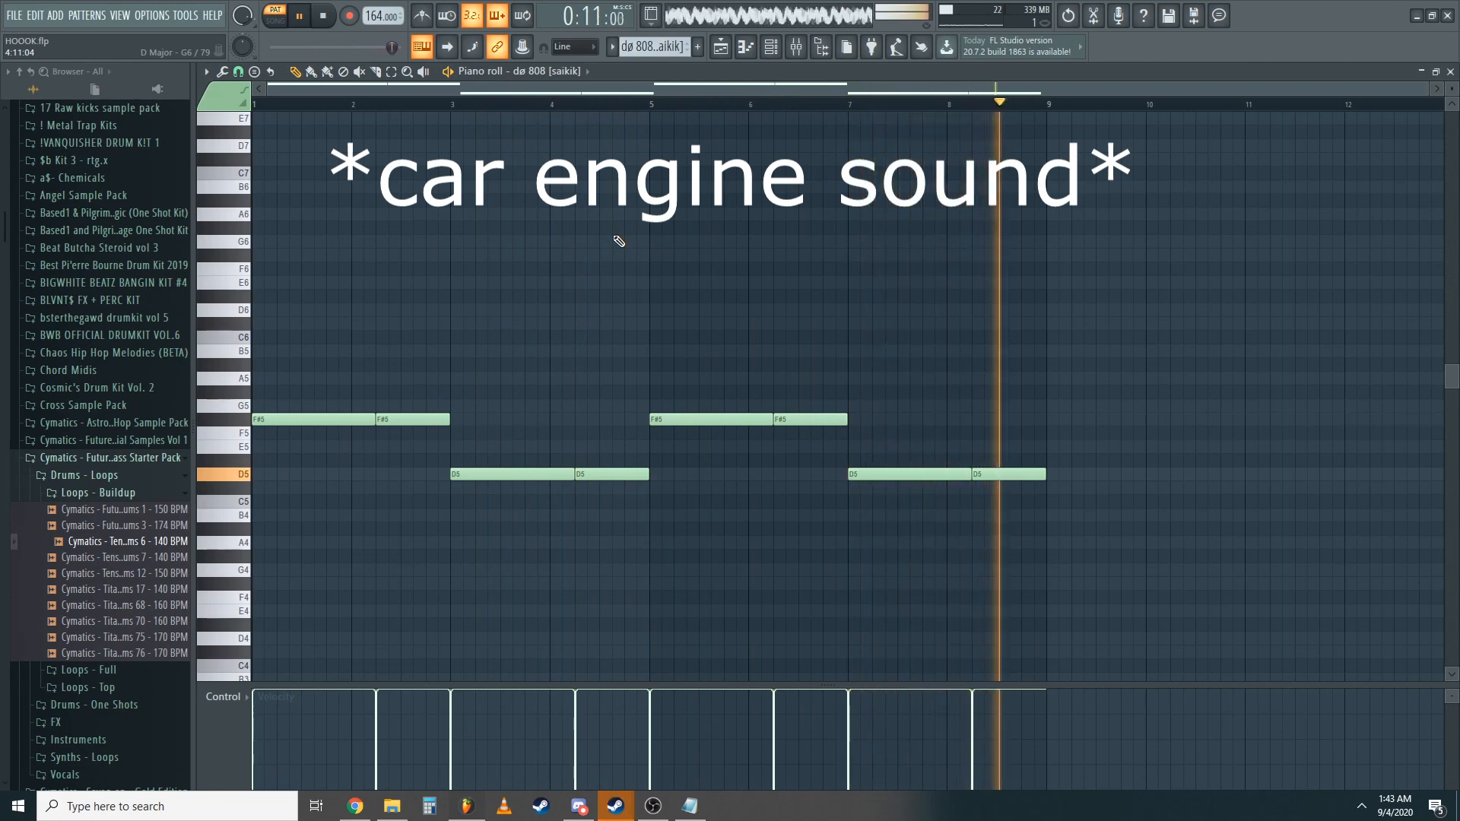
key(space)
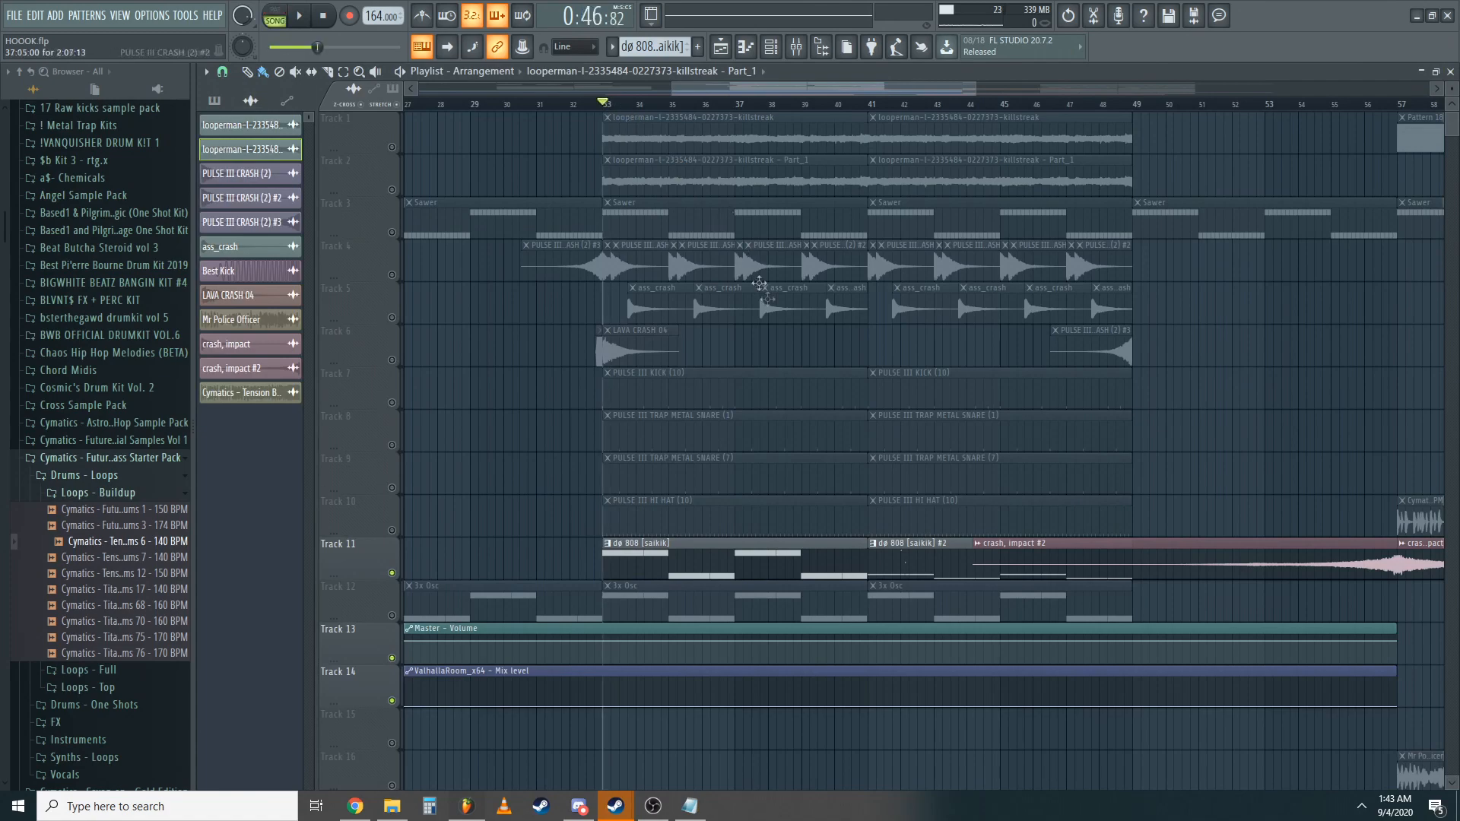
- Unmute Track 12 and select its 3x Osc pattern around bar 37
scroll(749, 257, down, 2)
scroll(755, 383, down, 4)
scroll(731, 502, up, 2)
click(731, 502)
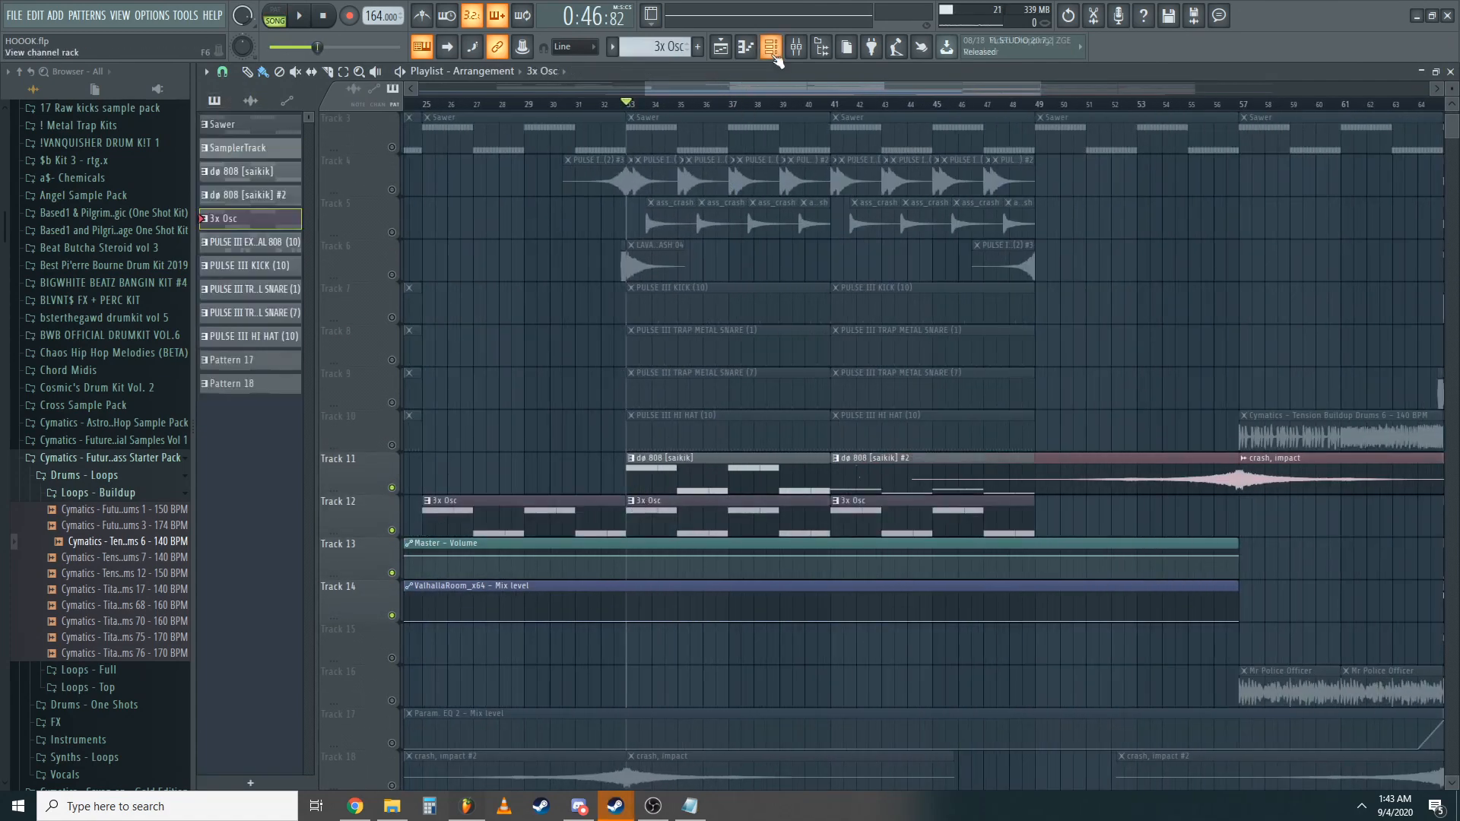
- Open the 3x Osc channel and inspect its oscillator, envelope and miscellaneous settings
click(772, 50)
click(857, 308)
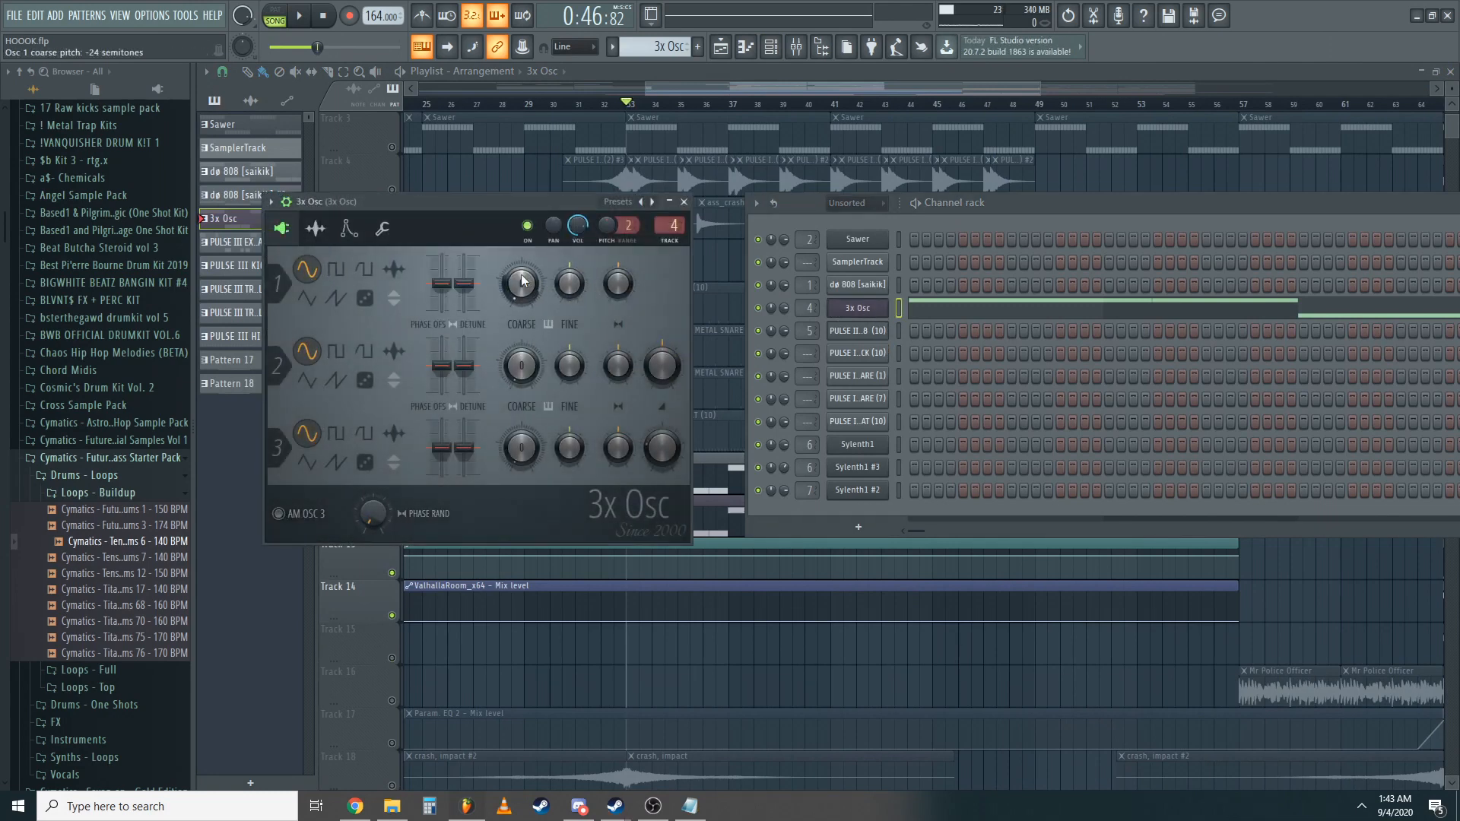
drag(530, 213, 636, 224)
click(457, 240)
click(487, 241)
click(414, 242)
click(456, 240)
click(491, 240)
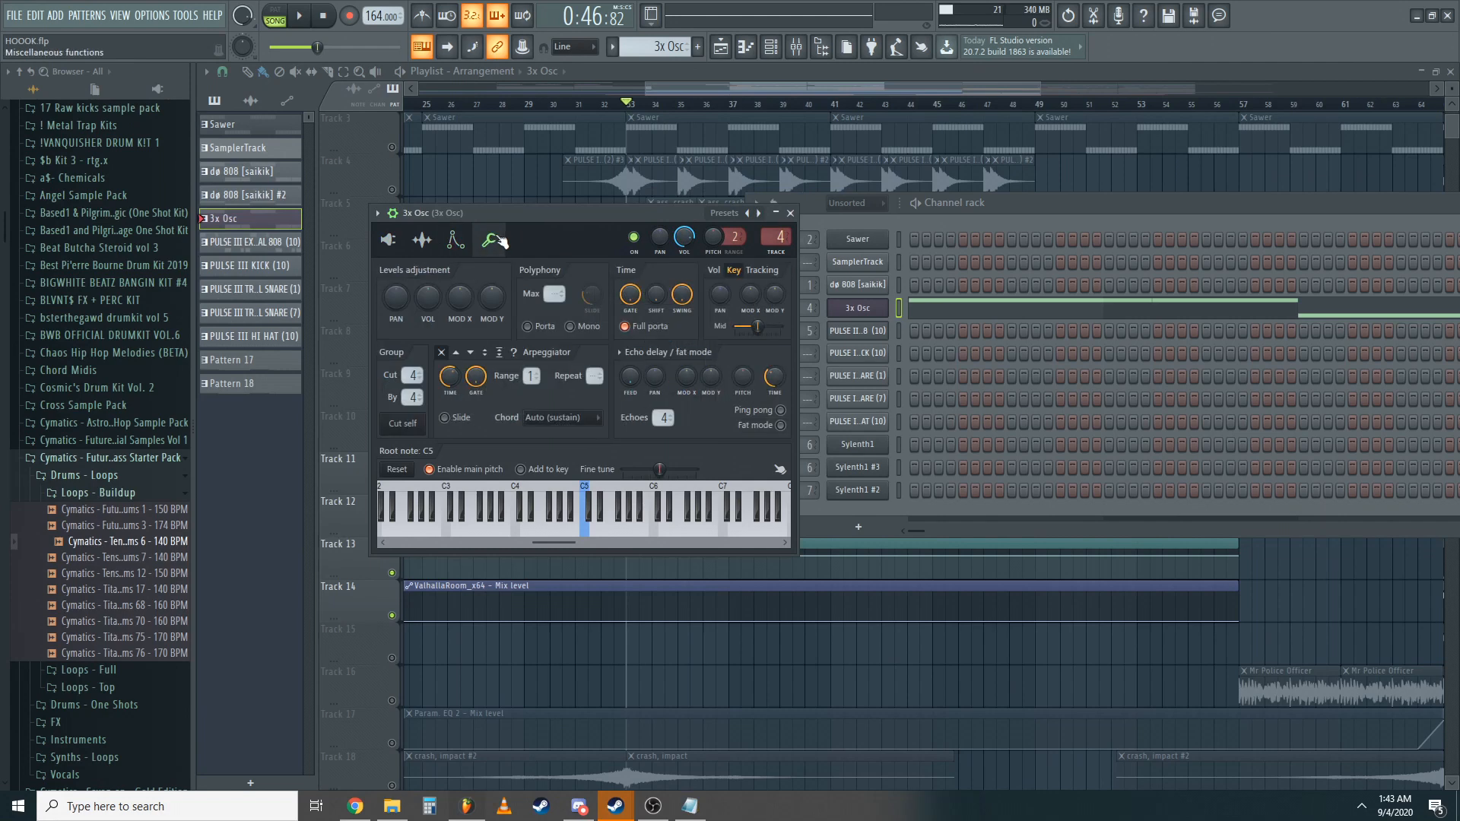
click(388, 240)
- View the 3x Osc channel's low F# and D notes in the piano roll
right_click(882, 305)
click(904, 310)
scroll(533, 405, down, 1)
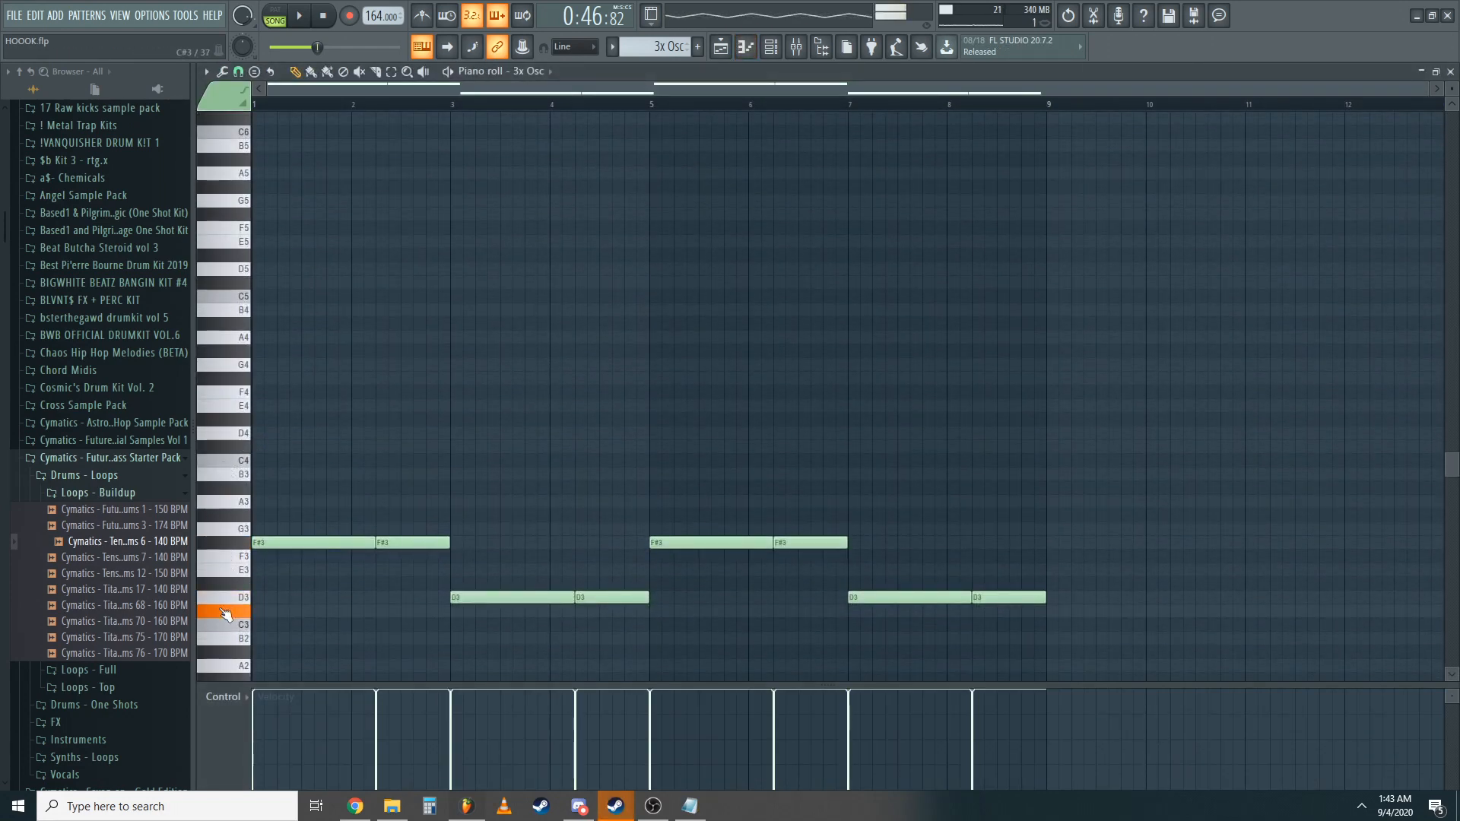
- Inspect the Fruity Fast Dist effect on the 3x Osc mixer track and return to the playlist
click(796, 47)
click(1404, 152)
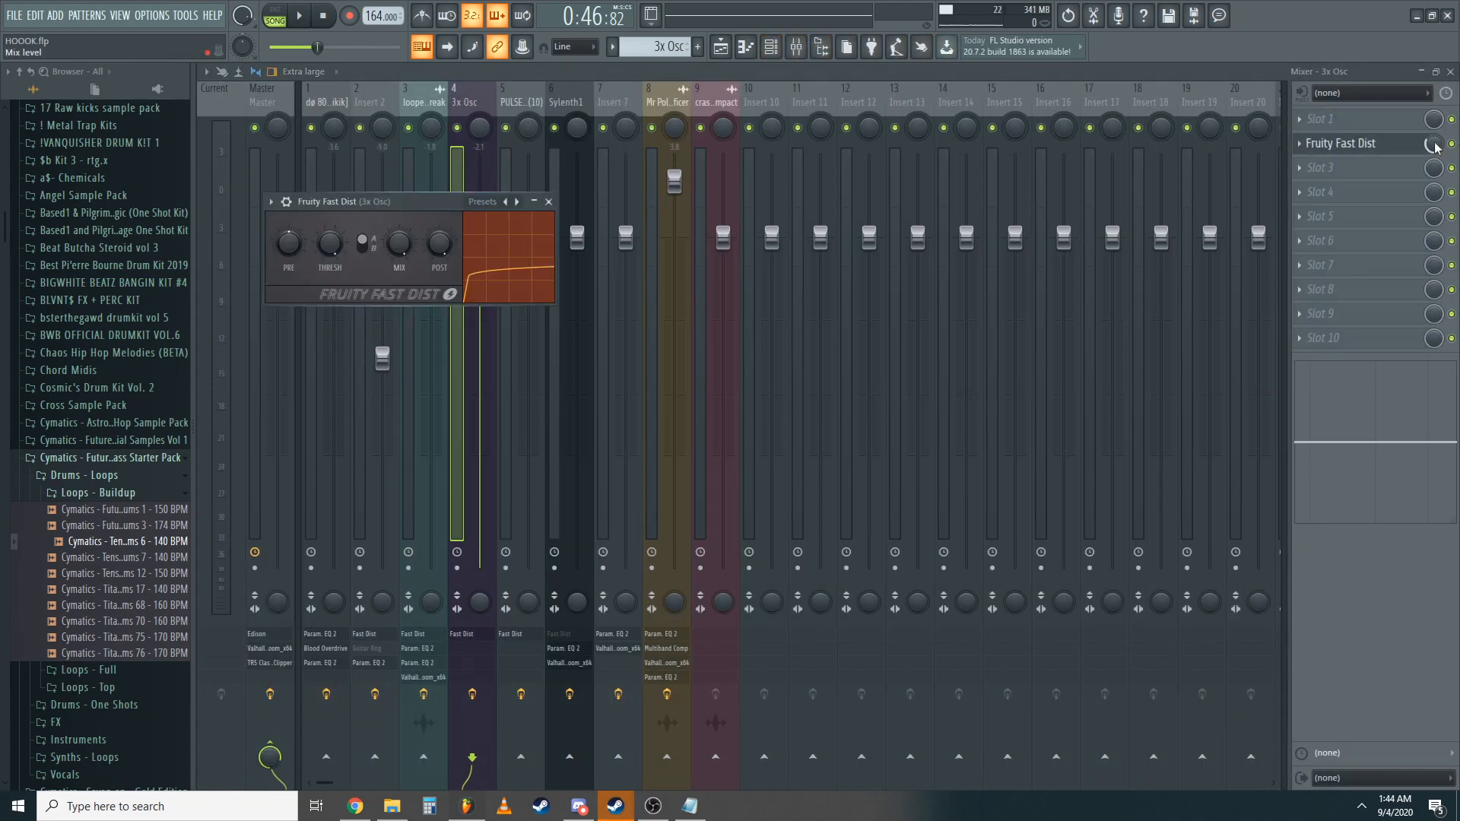
key(F9)
key(F12)
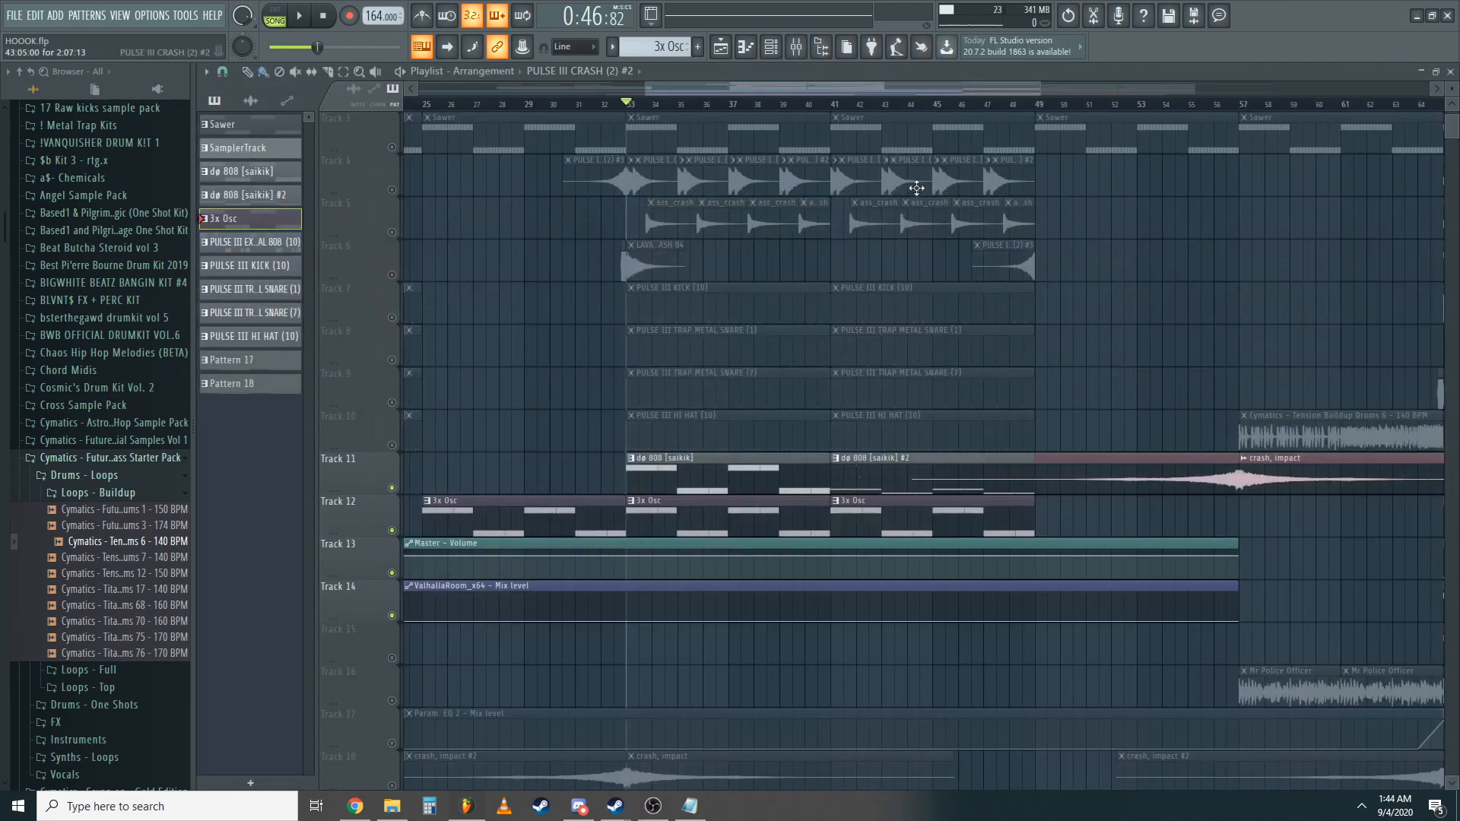
- Play the dø 808 [saikik] pattern from bar 33 with Track 12's 3x Osc muted and unmuted, and stop playback
key(space)
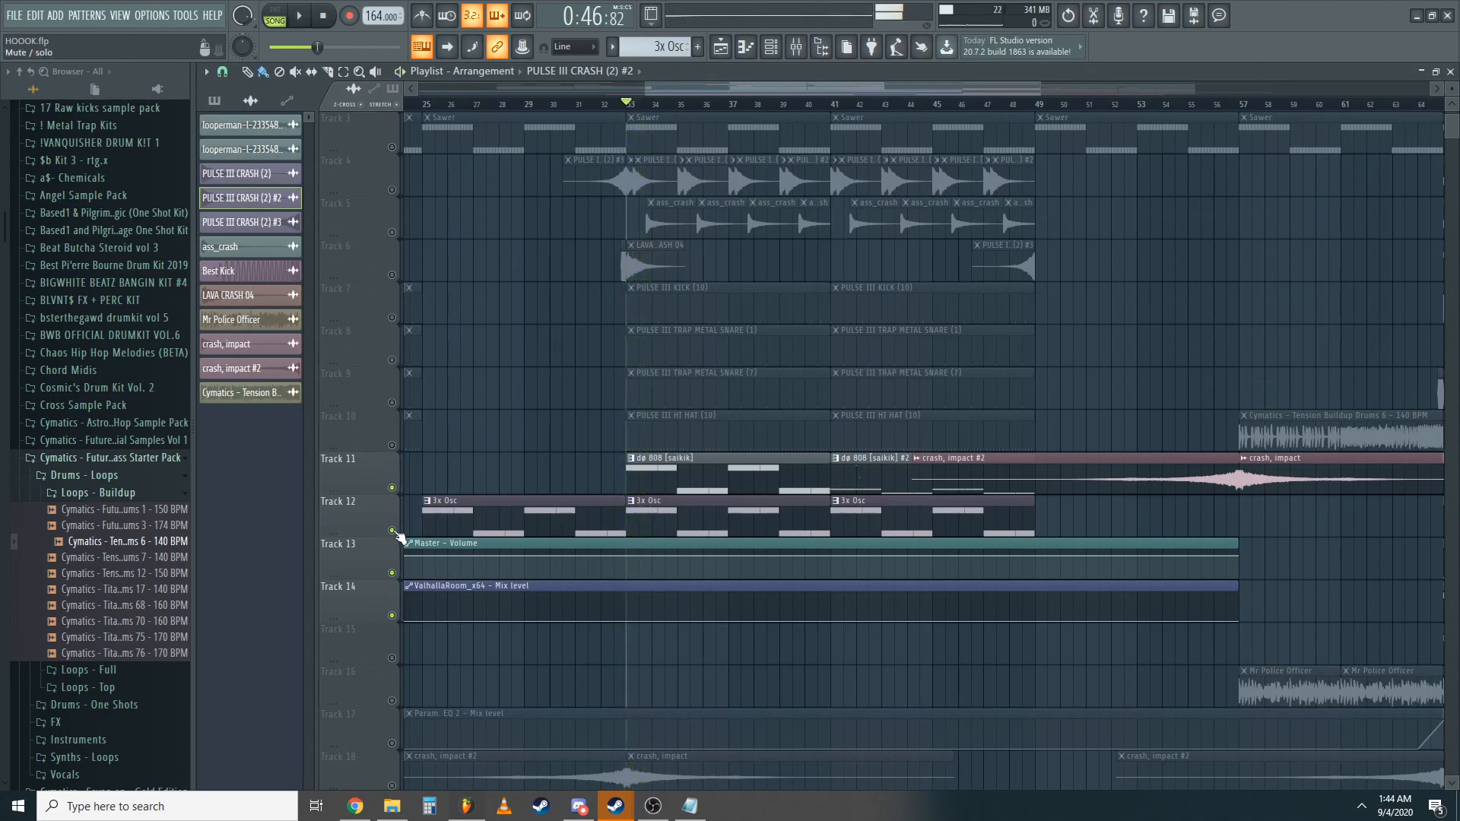
click(392, 530)
key(space)
click(393, 531)
key(space)
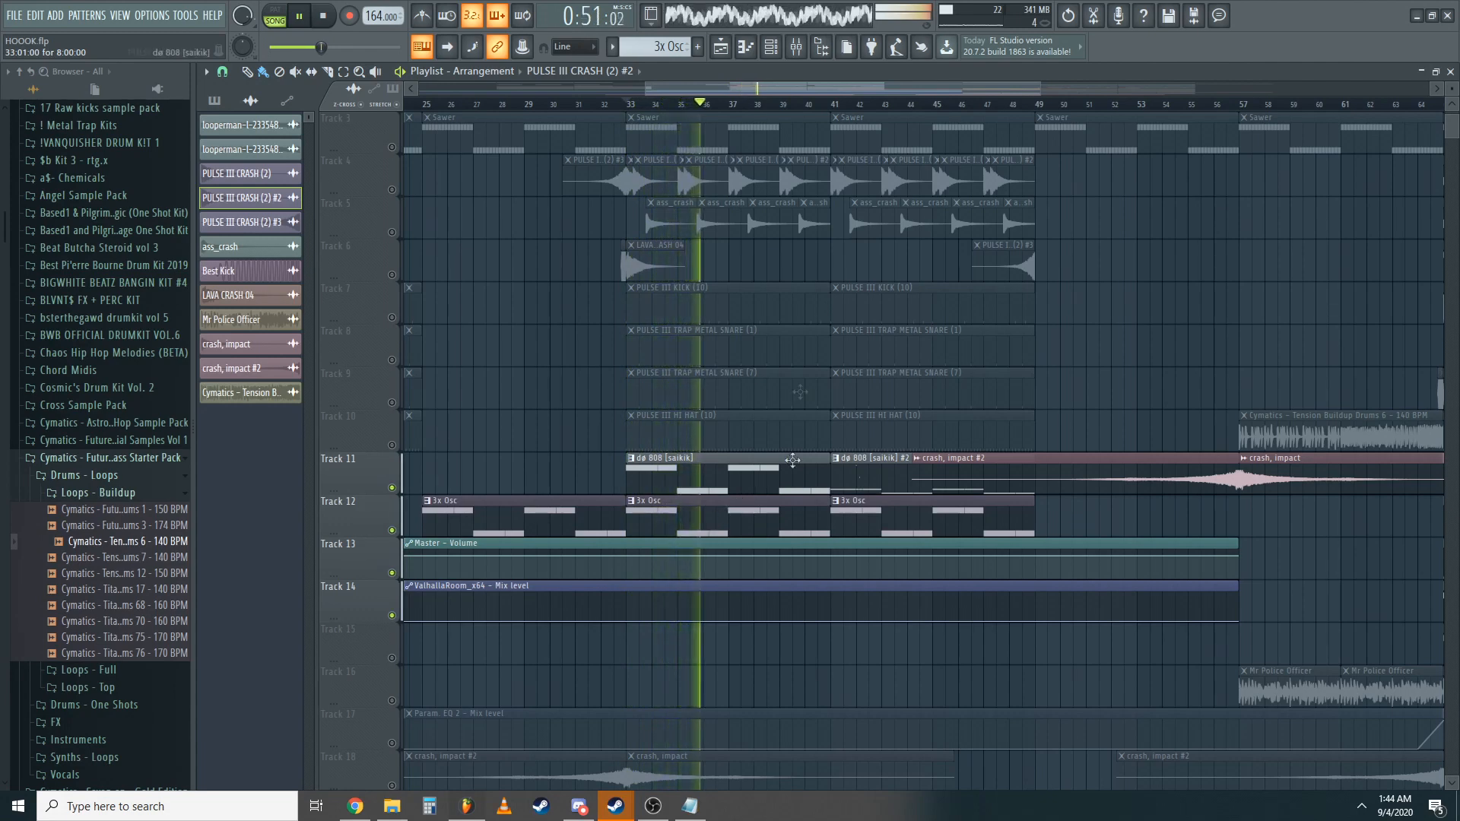
key(space)
- Place the playhead at bar 41, view the dø 808 [saikik] #2 pattern in the piano roll while playing it, and stop playback
click(851, 104)
scroll(893, 470, down, 1)
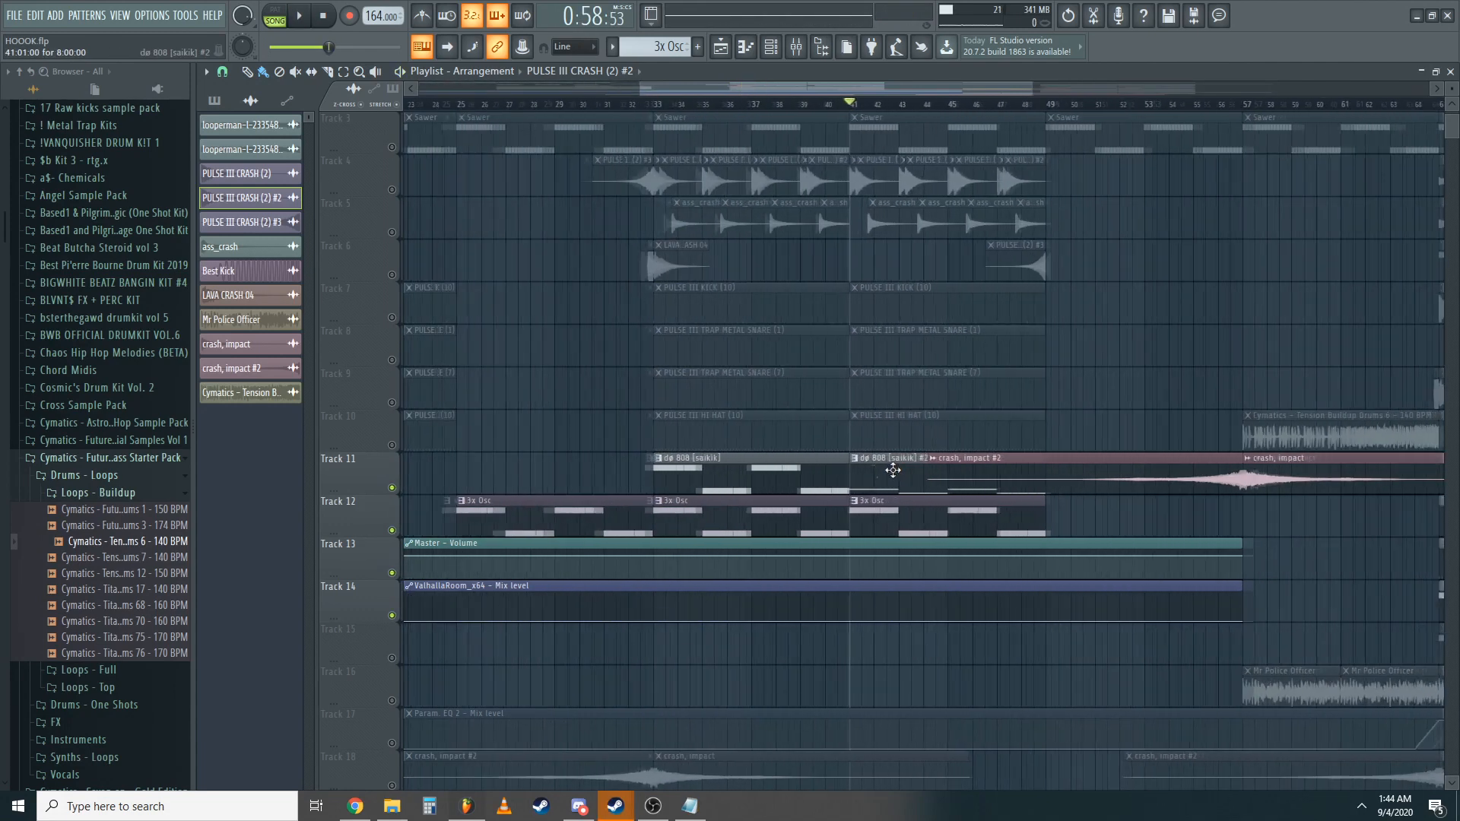
double_click(893, 470)
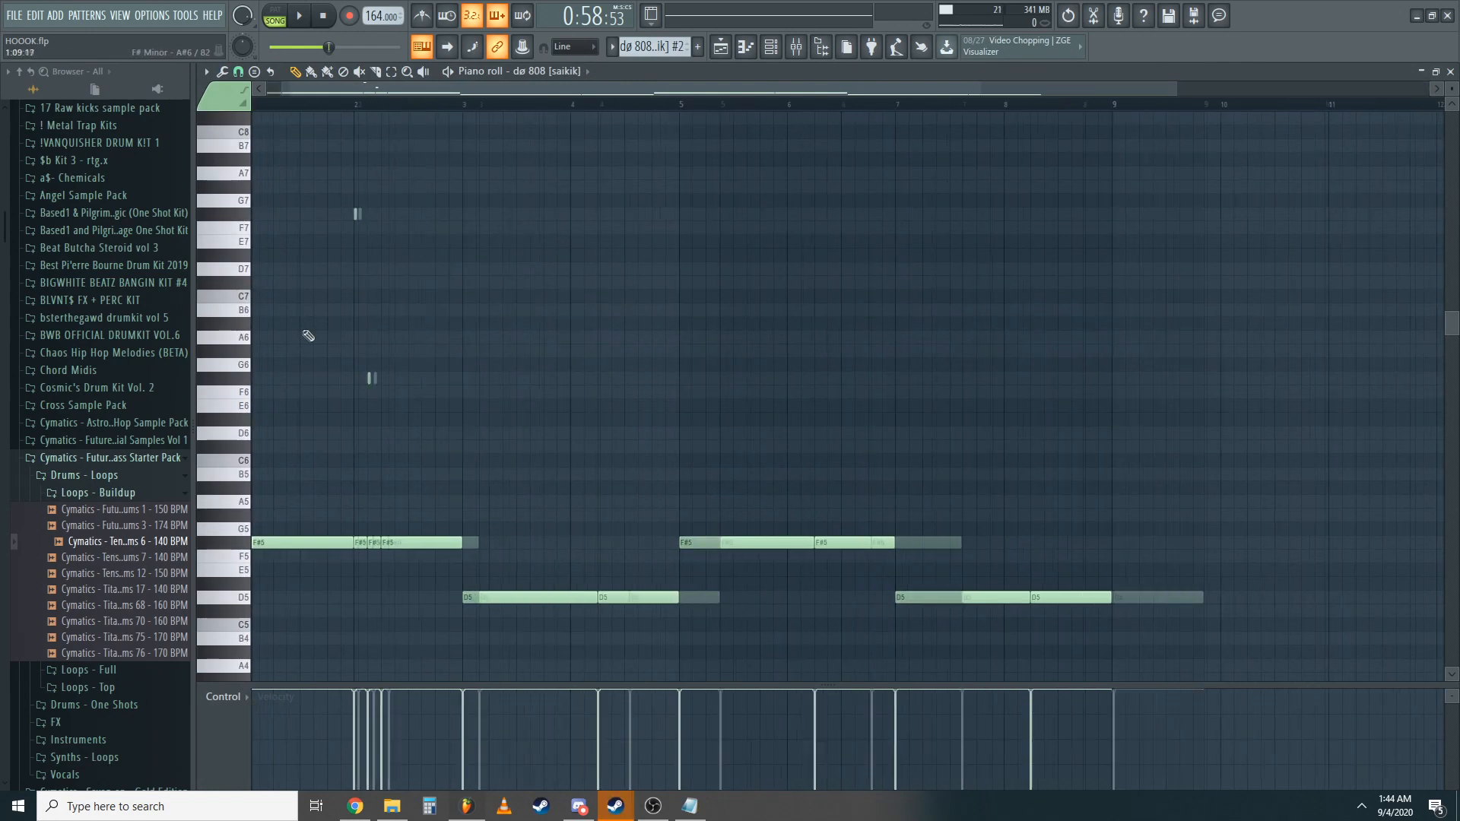
key(space)
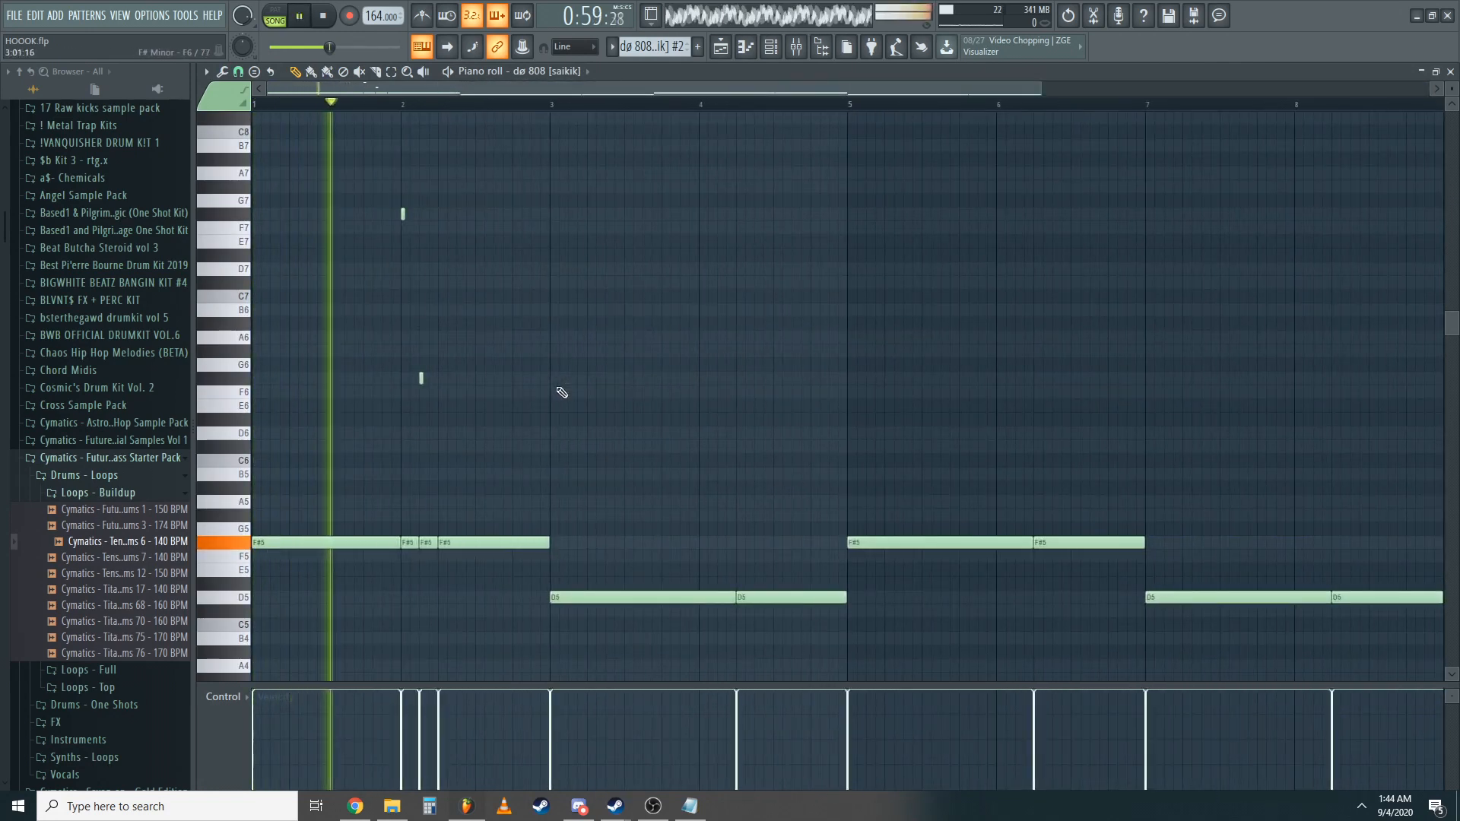
click(1421, 71)
key(space)
- Return to the playlist, place the playhead at bar 57, and look over the tracks of that section
click(950, 219)
scroll(950, 219, down, 5)
scroll(998, 389, up, 7)
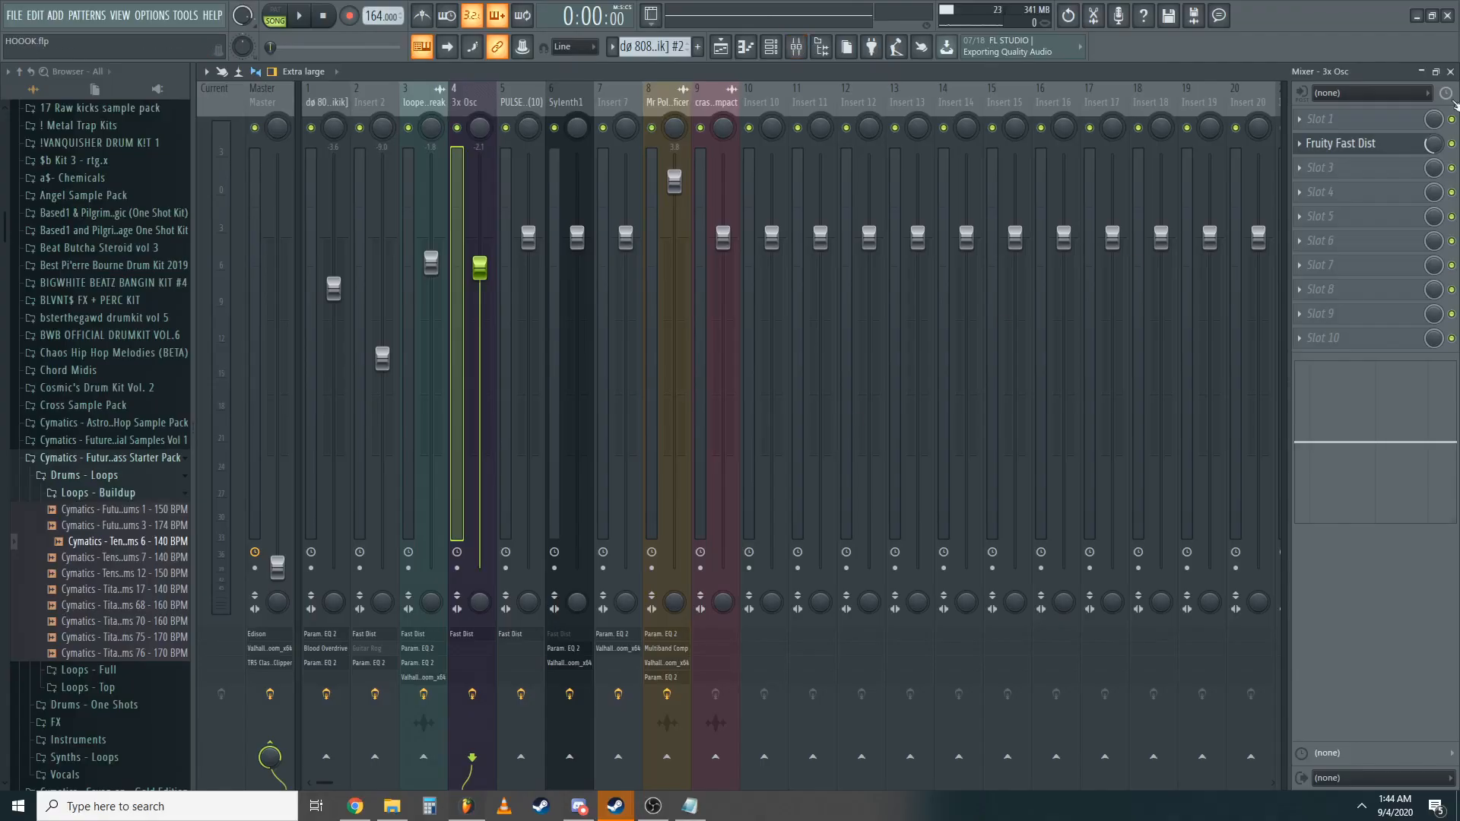
click(1450, 70)
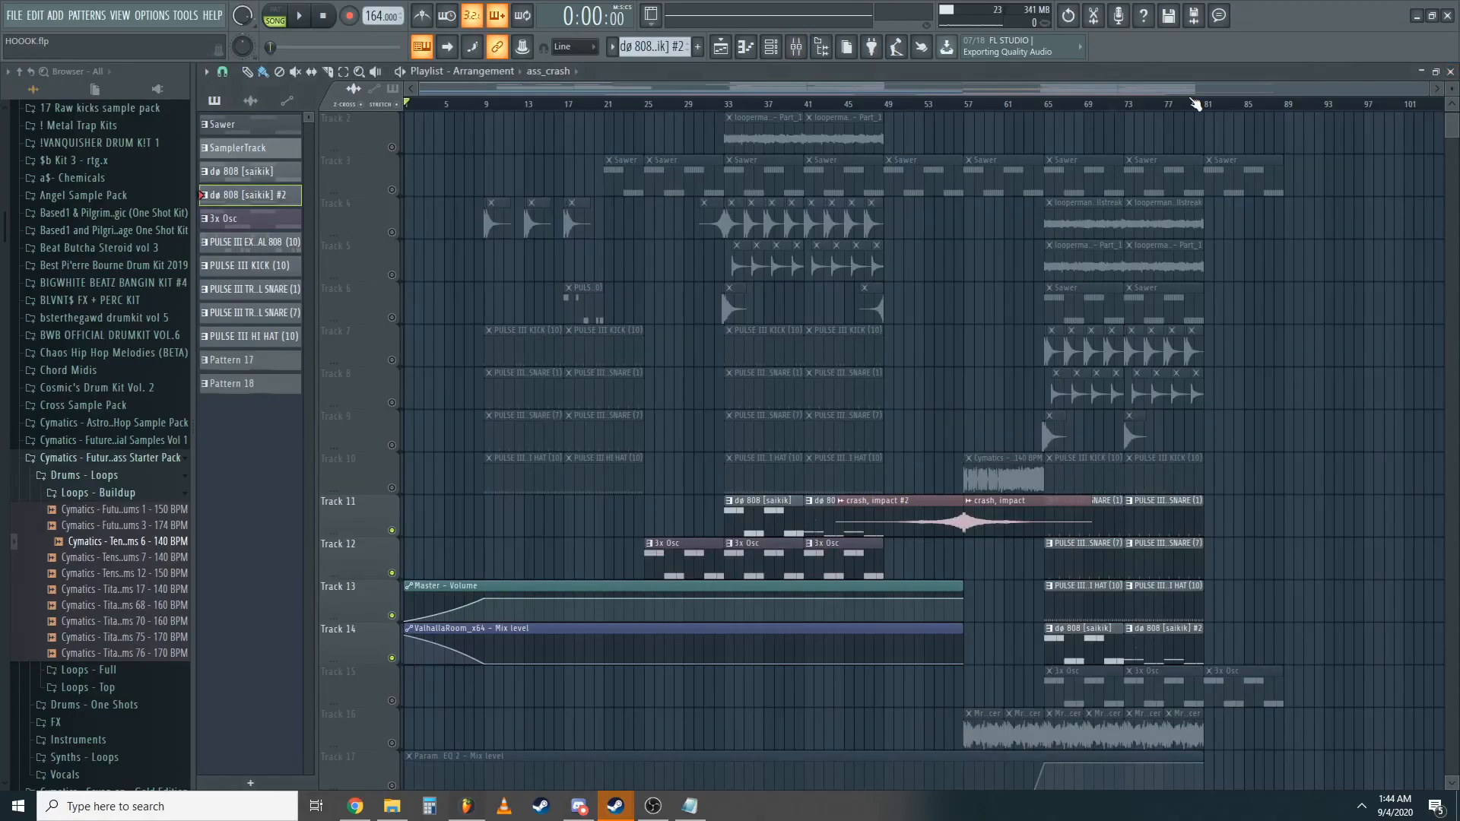
click(966, 108)
scroll(1002, 326, down, 3)
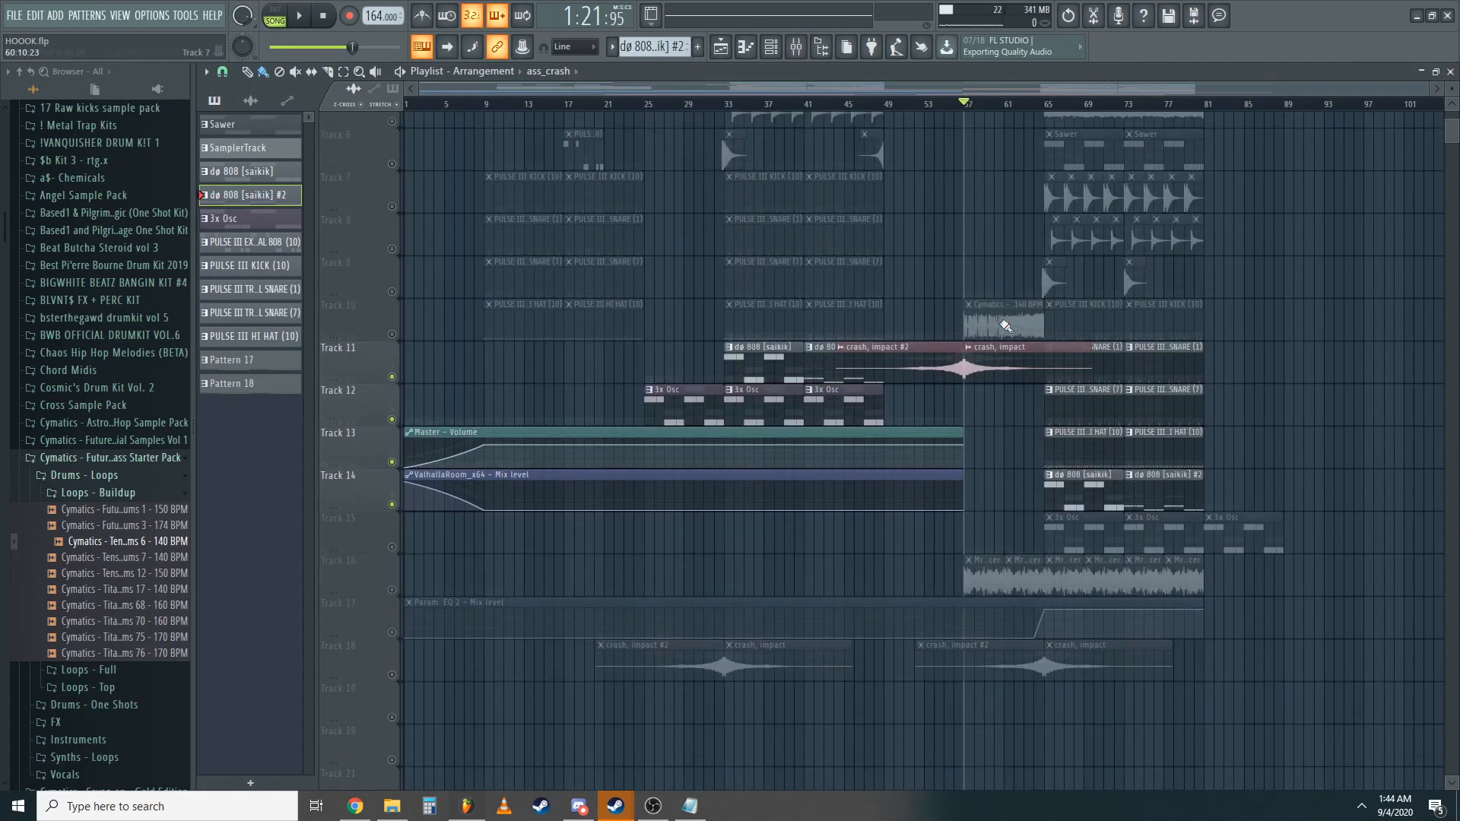
scroll(1065, 534, up, 5)
scroll(865, 488, down, 5)
- Solo Track 16's Mr Police Officer clips, unmute Tracks 17, 14 and 13, and play from bar 57
click(813, 569)
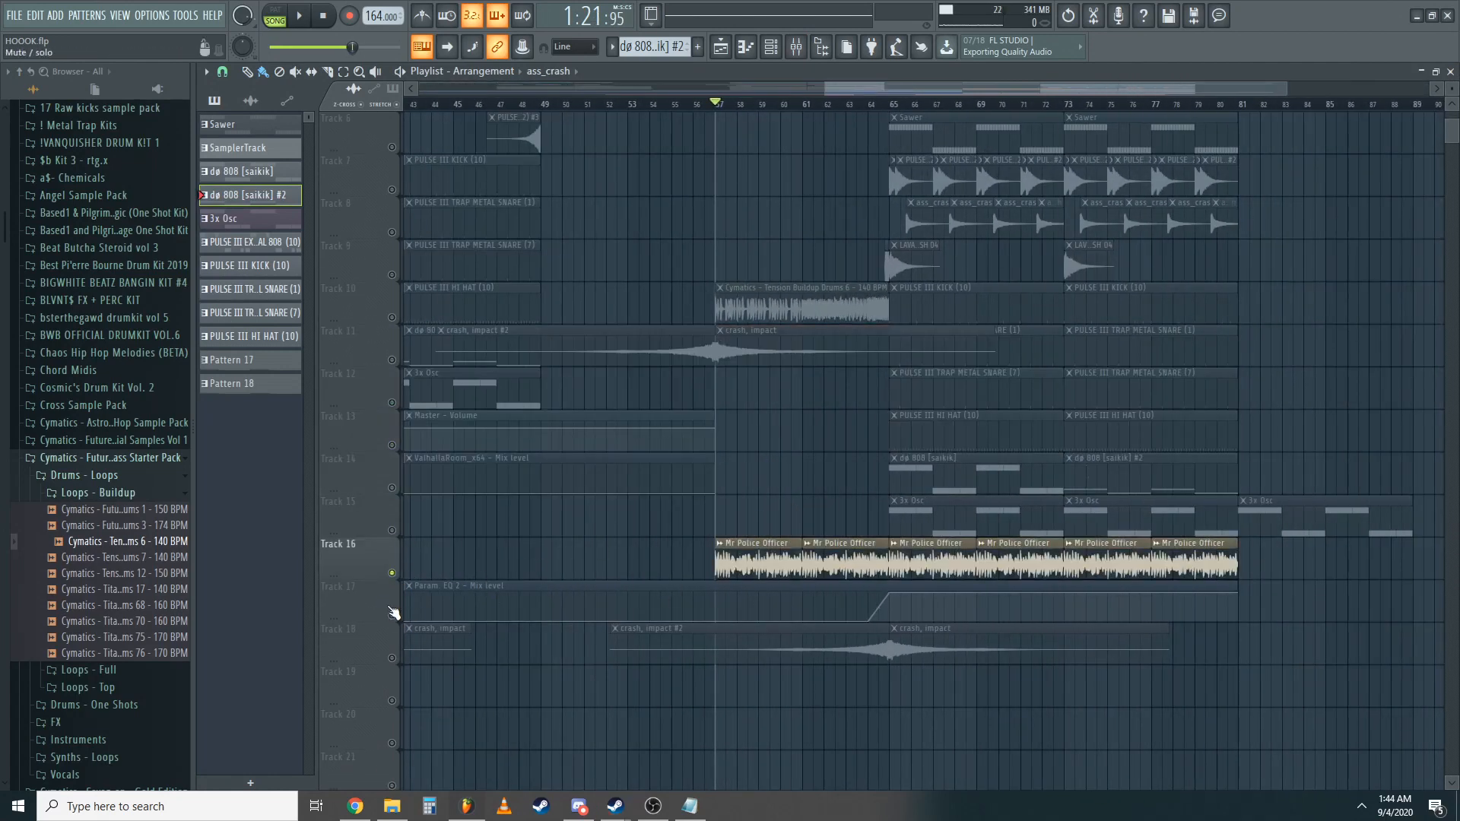
right_click(392, 615)
right_click(392, 574)
click(392, 615)
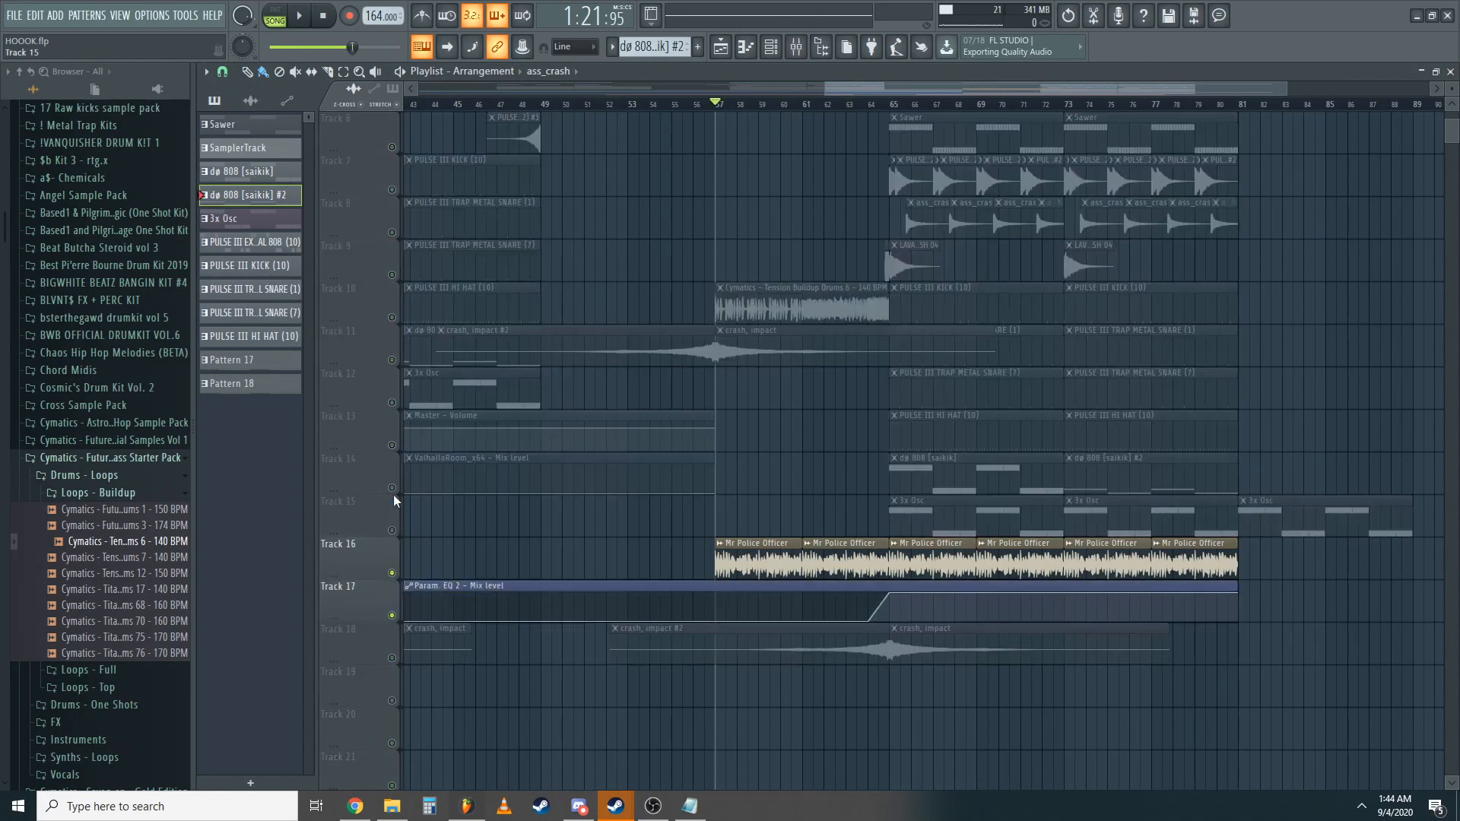
drag(393, 488, 392, 445)
key(space)
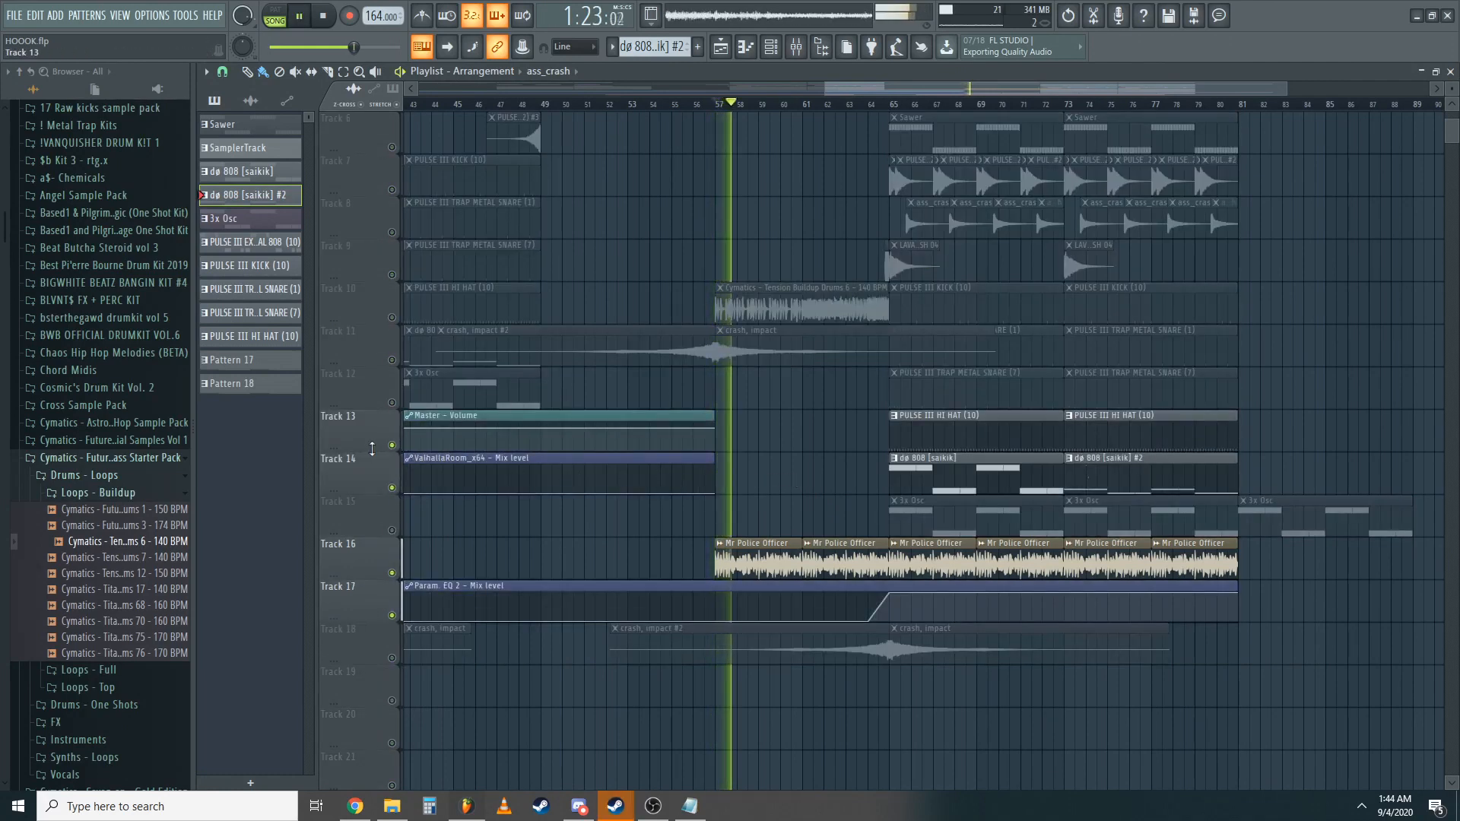
- Mute Track 13 and the two dø 808 [saikik] clips on Track 14 during playback, and stop
click(392, 445)
click(392, 488)
click(393, 488)
scroll(731, 511, down, 1)
ctrl+scroll(766, 498, up, 3)
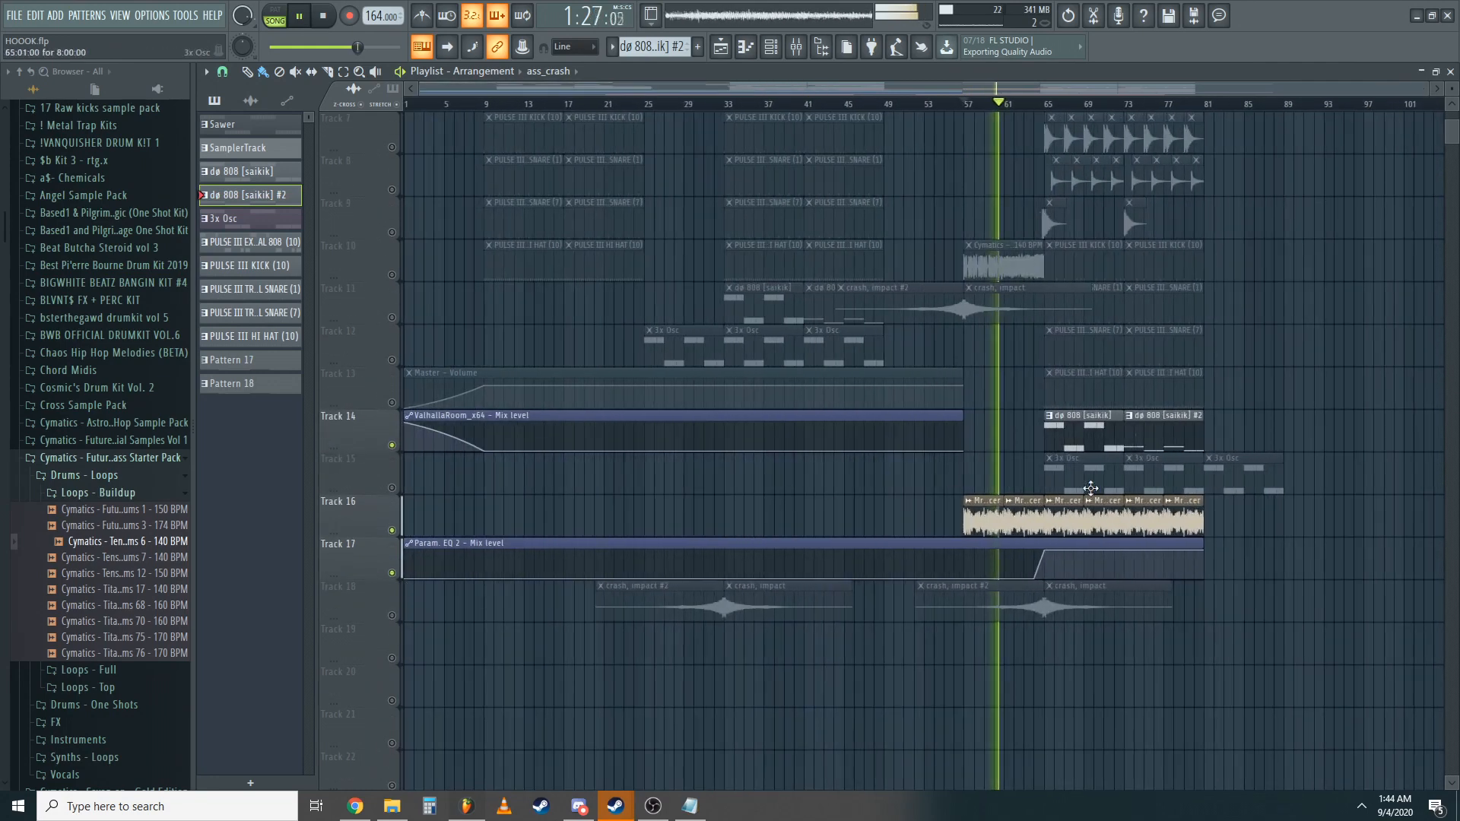
drag(909, 424, 1258, 441)
key(space)
- Place the playhead at bar 62 and inspect the last Fruity parametric EQ 2 on the Mr Police Officer mixer track
drag(940, 103, 912, 105)
click(931, 544)
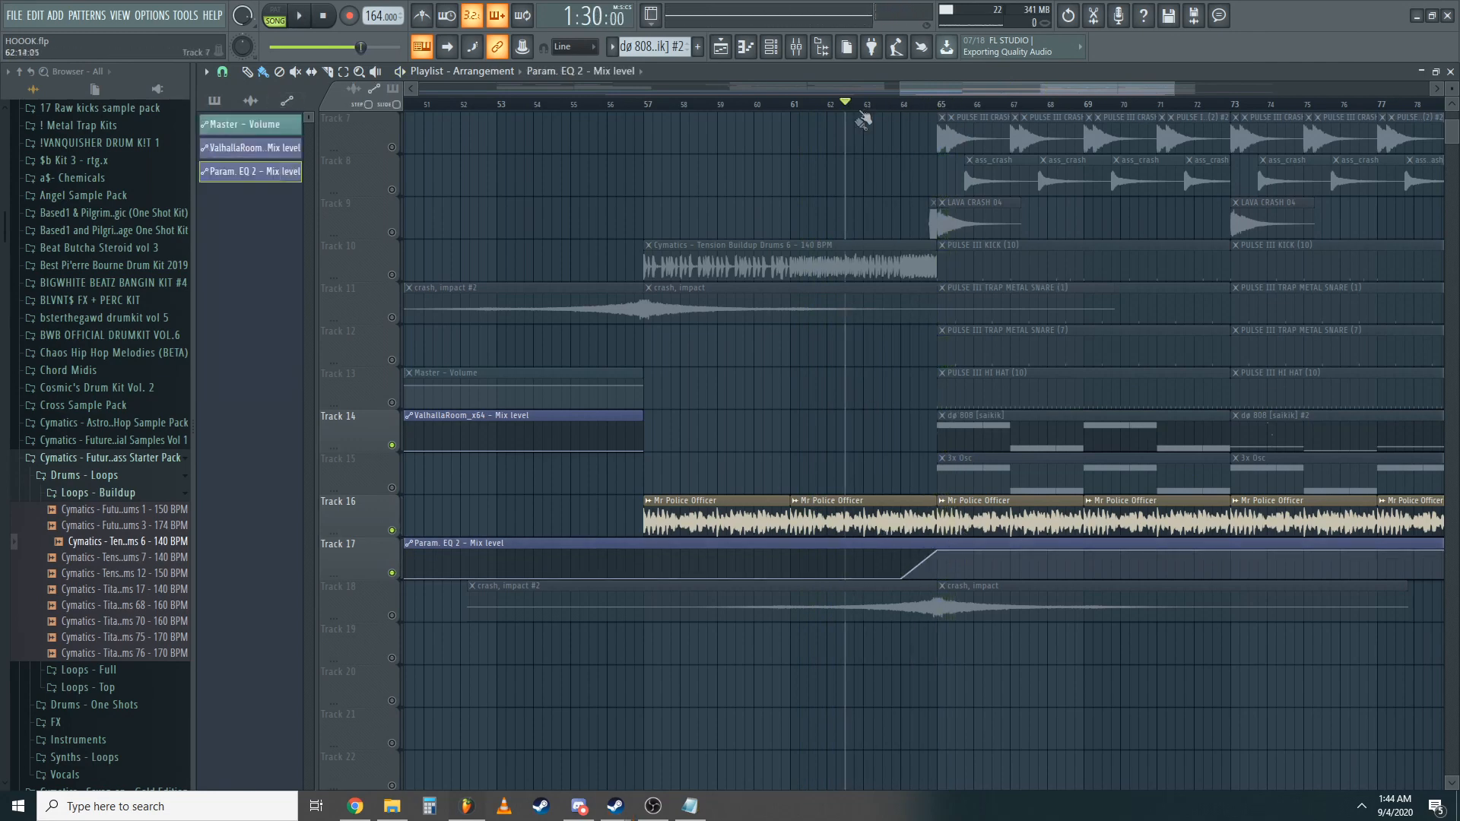
click(794, 49)
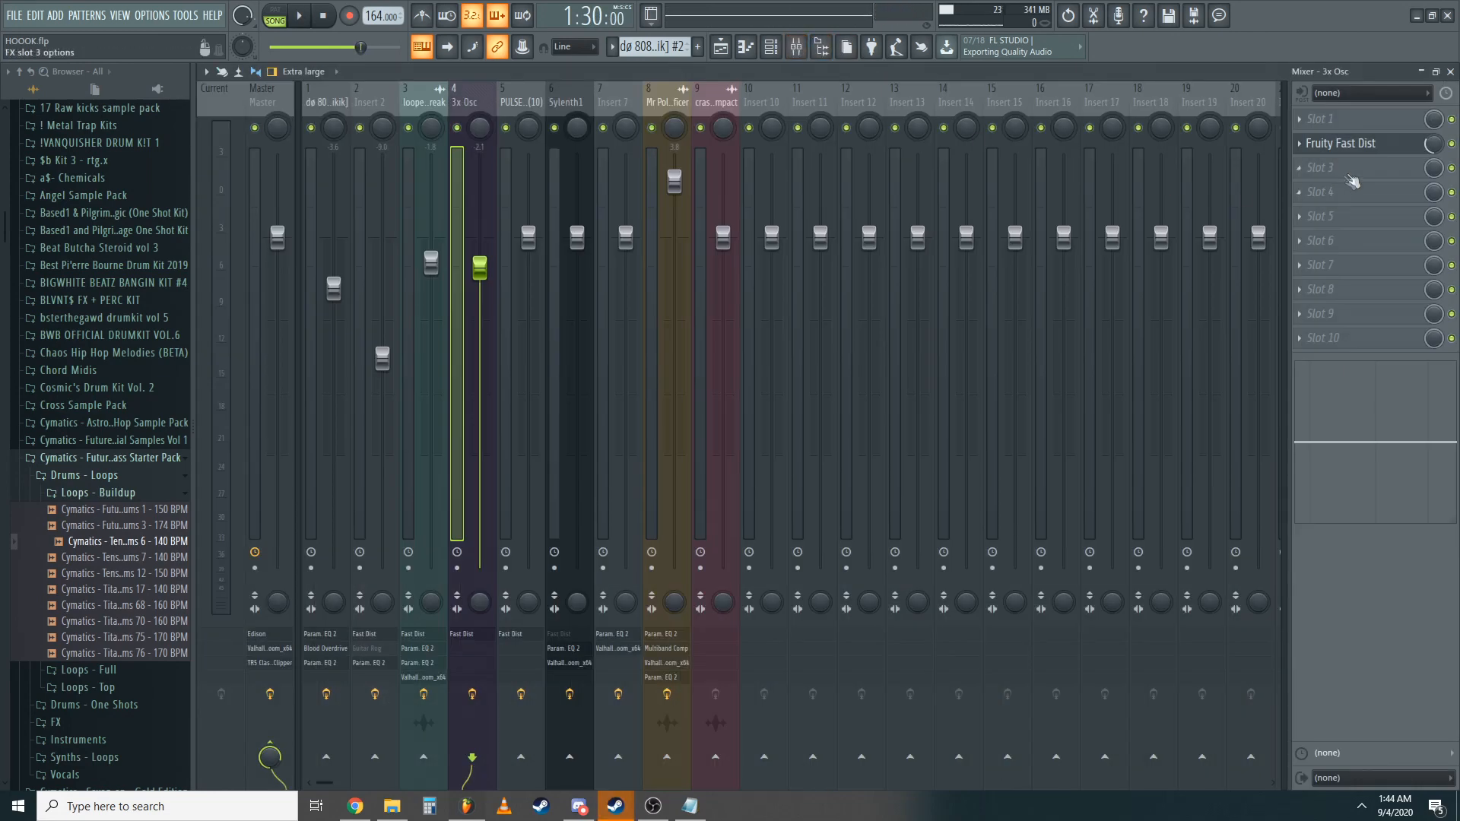
click(674, 195)
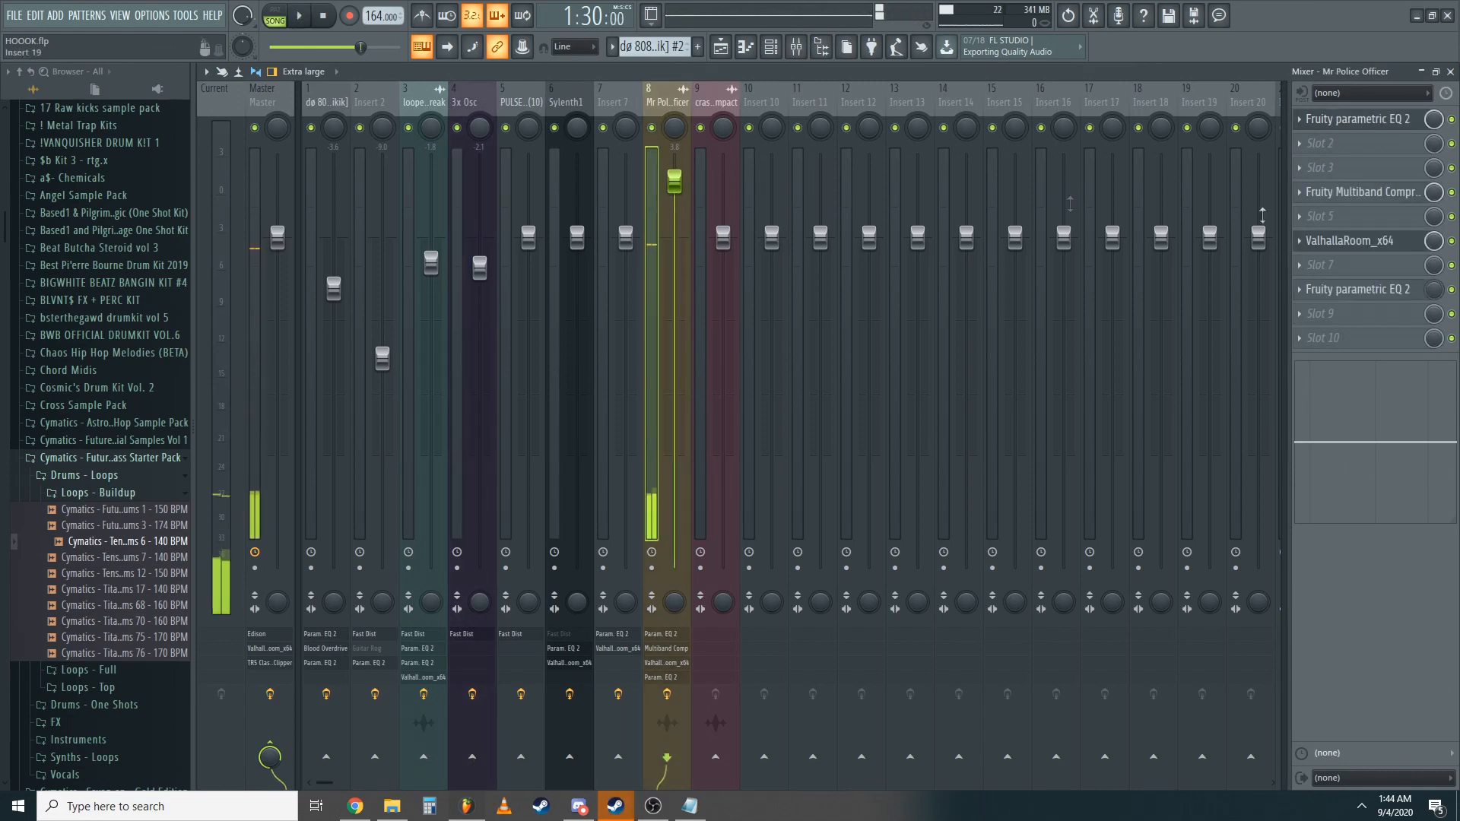
click(1385, 298)
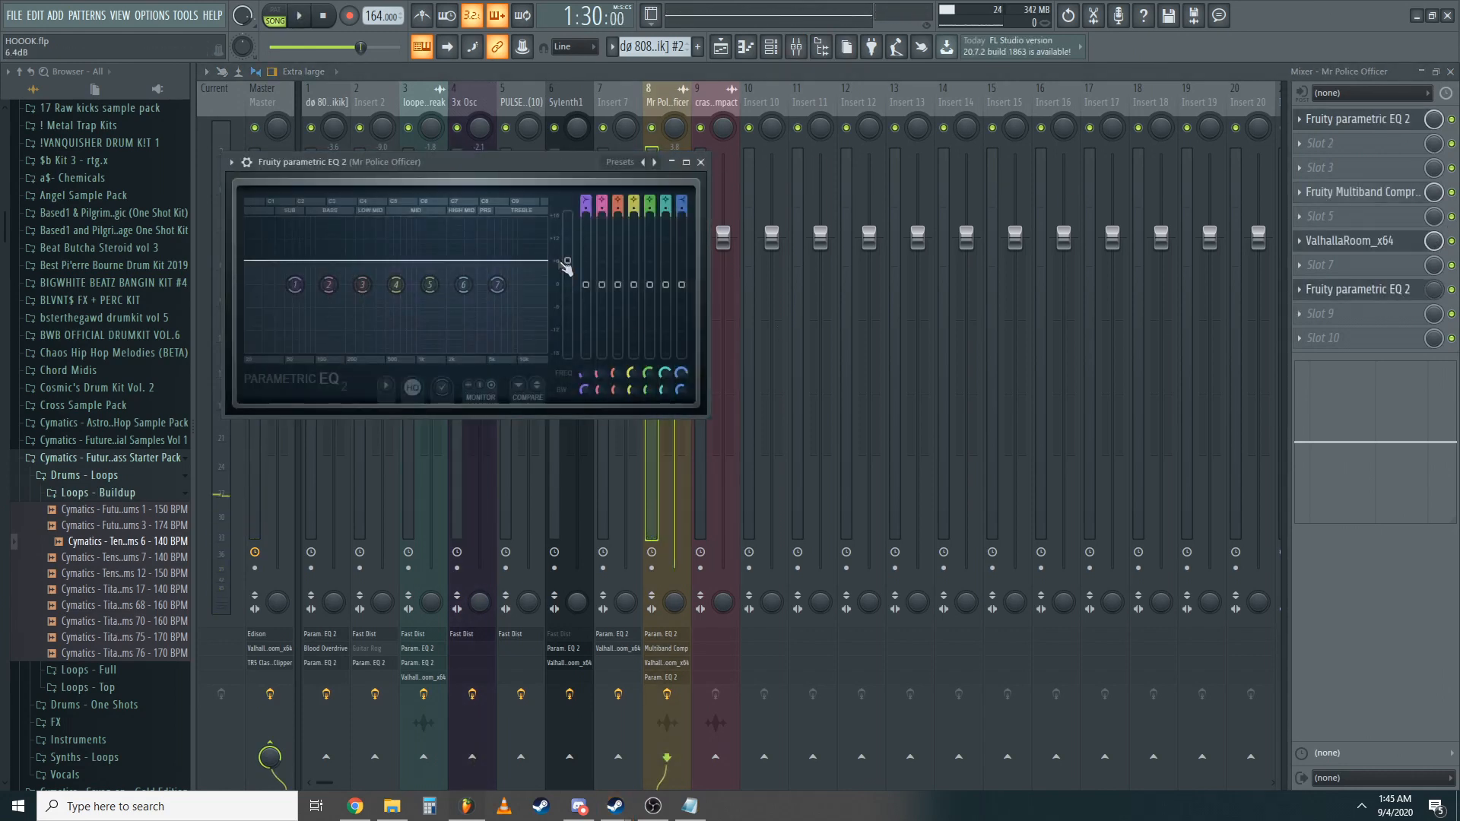
click(700, 162)
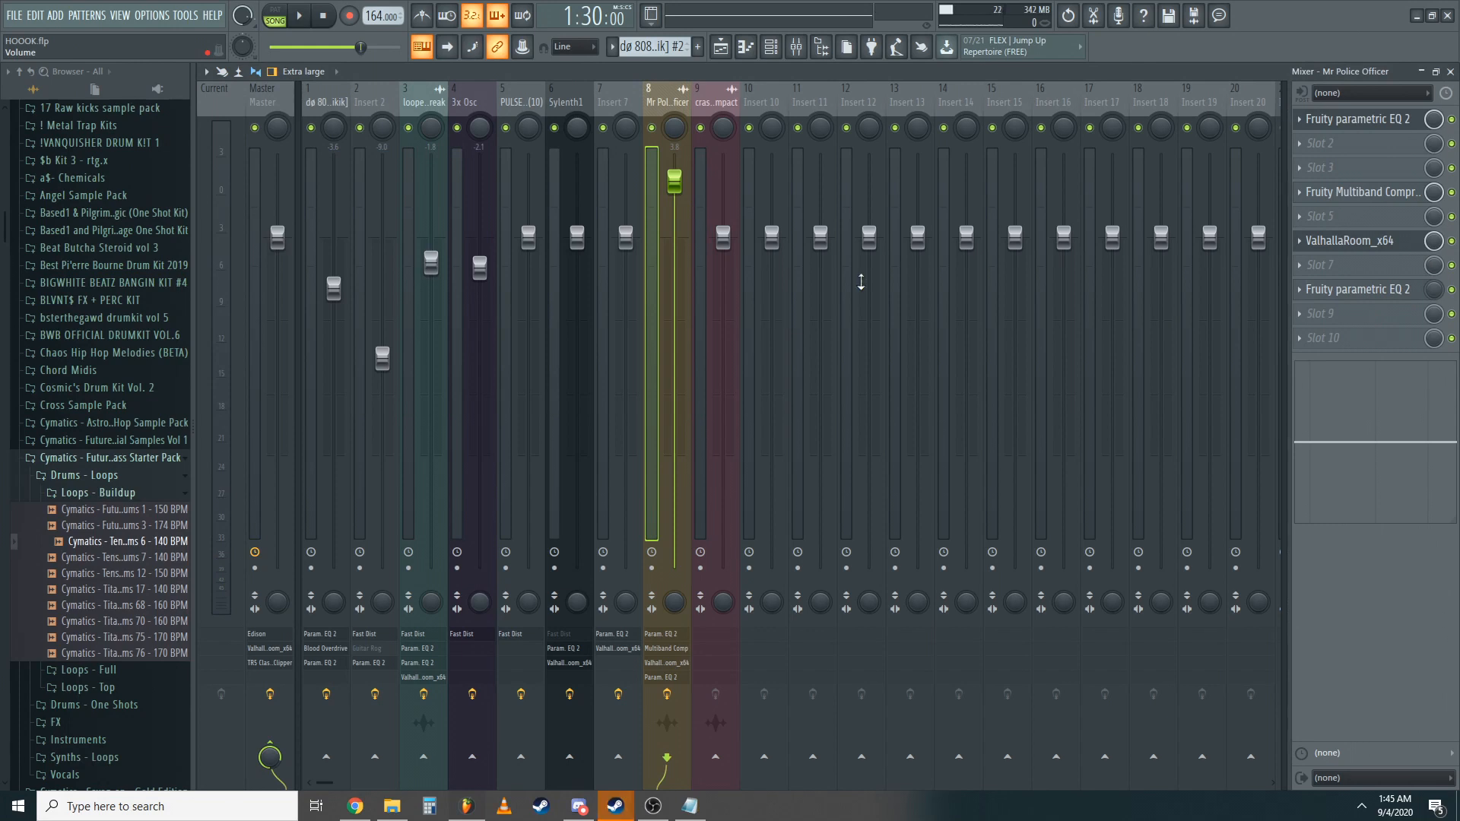
- Inspect the first Fruity parametric EQ 2, the Fruity Multiband Compressor and the ValhallaRoom reverb on the Mr Police Officer mixer track
click(1382, 125)
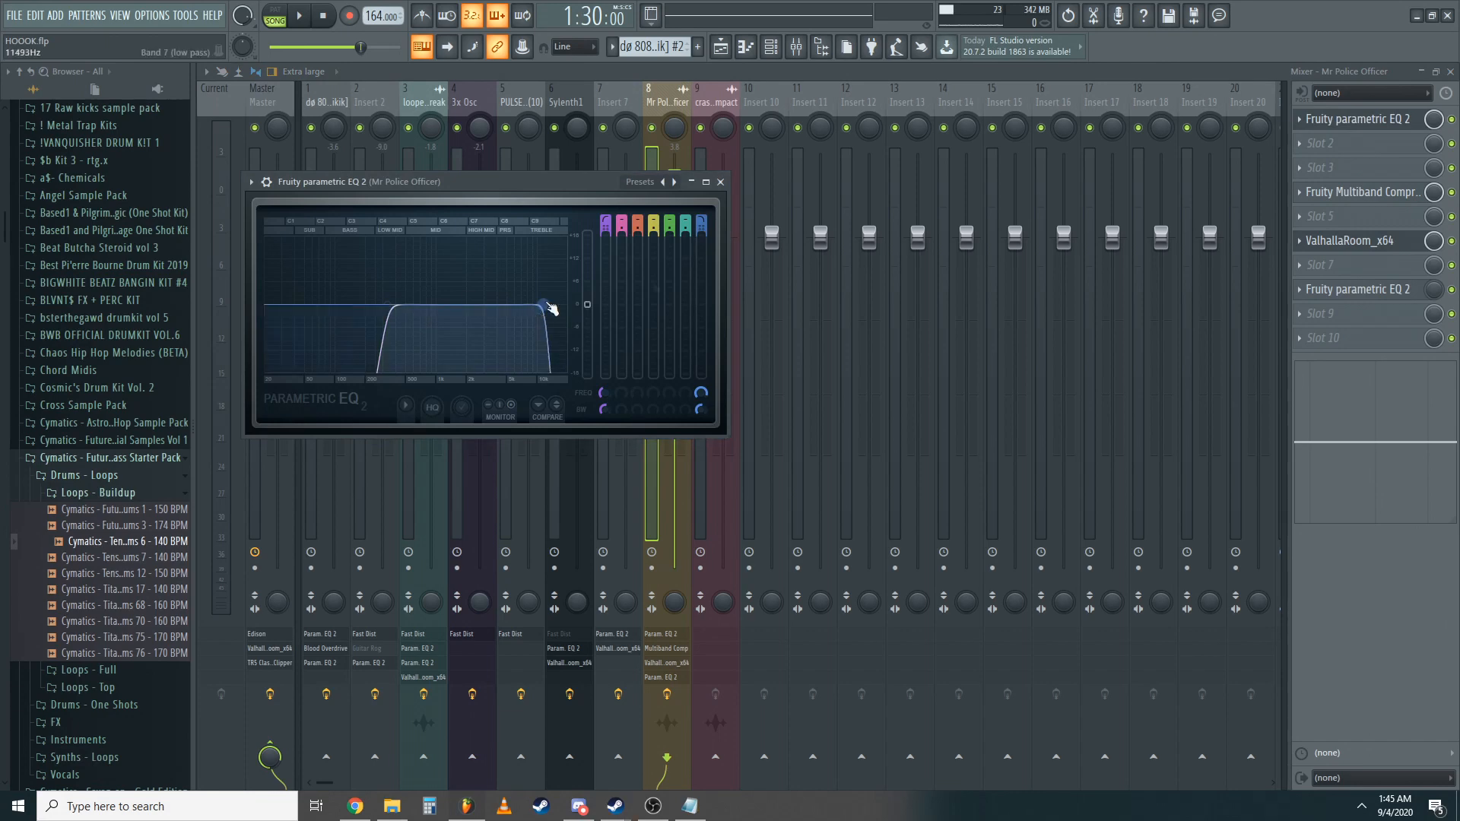
click(1360, 191)
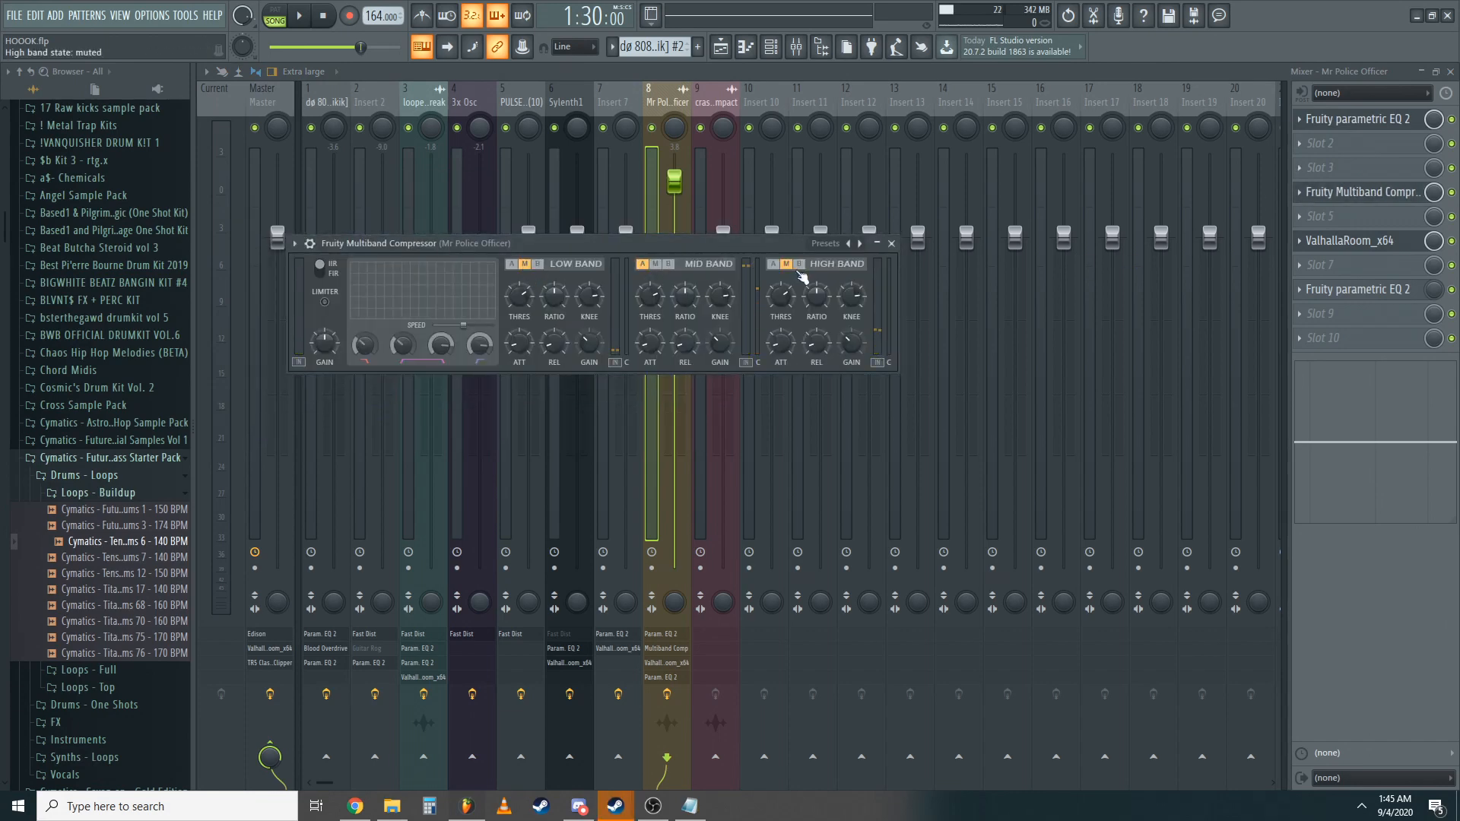
click(1344, 240)
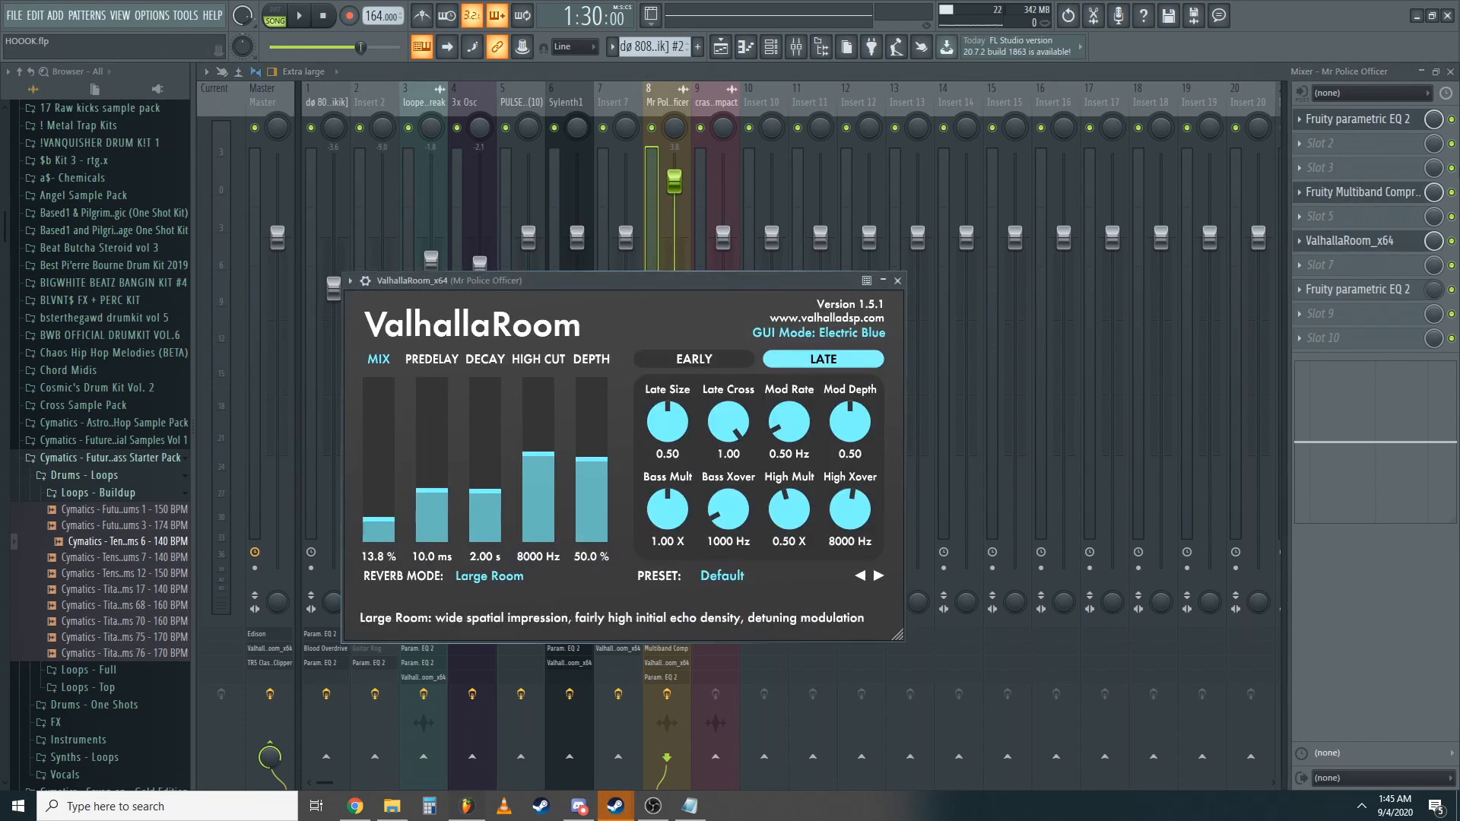
- Return to the playlist, play the Mr Police Officer clips from bar 62 through the Param. EQ 2 automation rise, and stop playback
key(F5)
key(space)
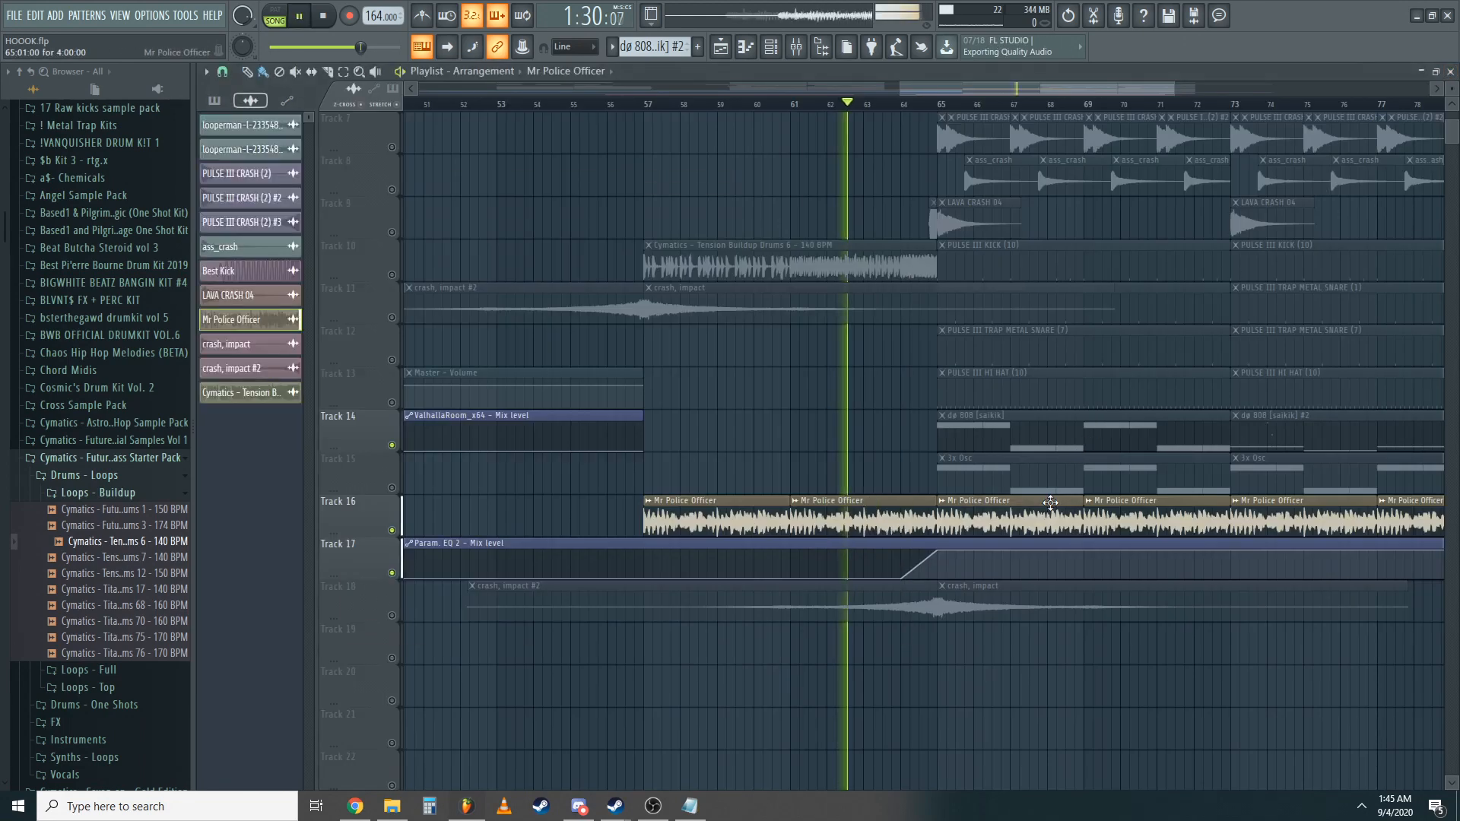
key(space)
key(space)
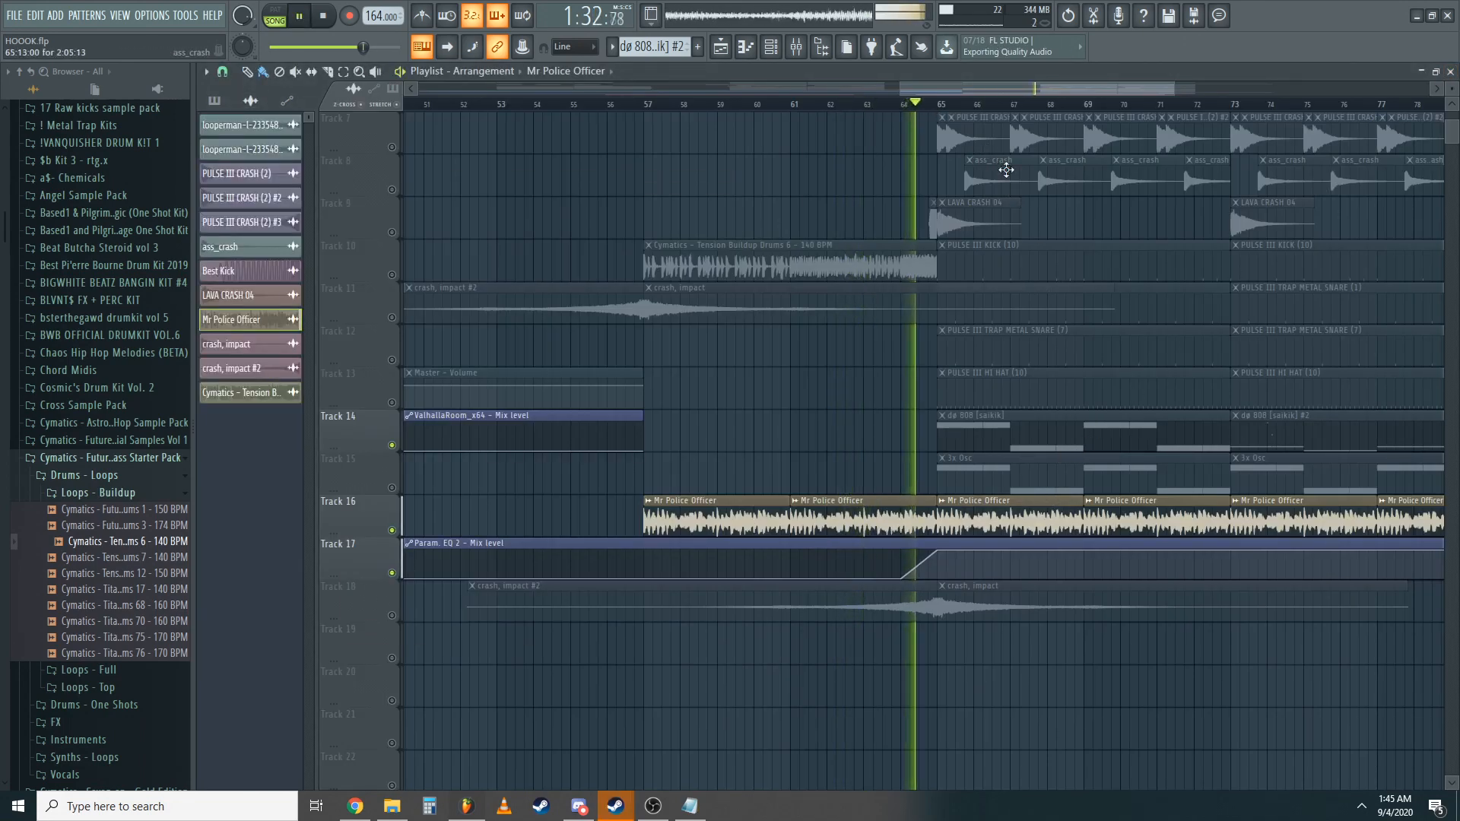
scroll(1006, 171, down, 5)
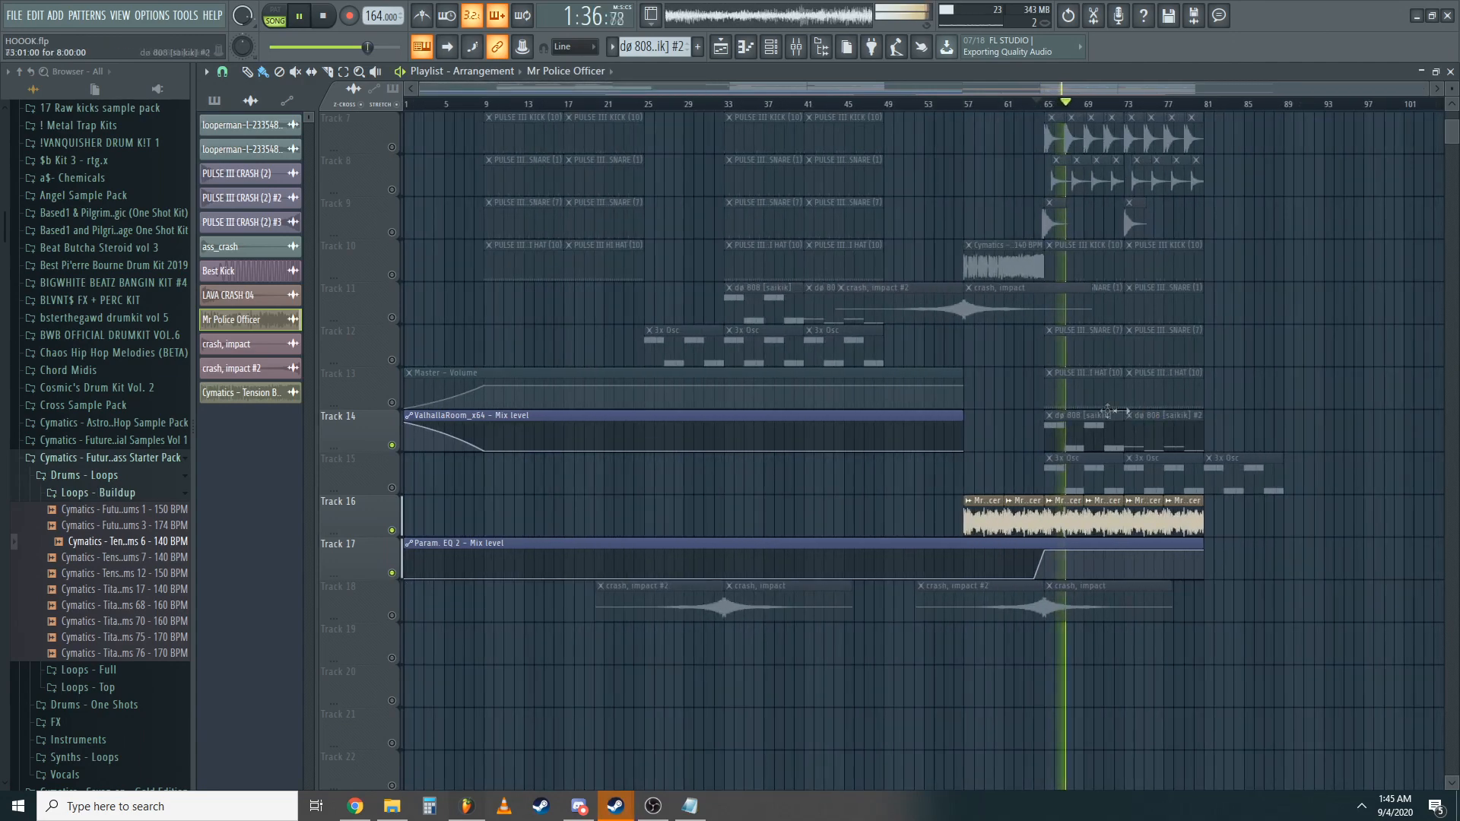
scroll(1065, 259, up, 4)
key(space)
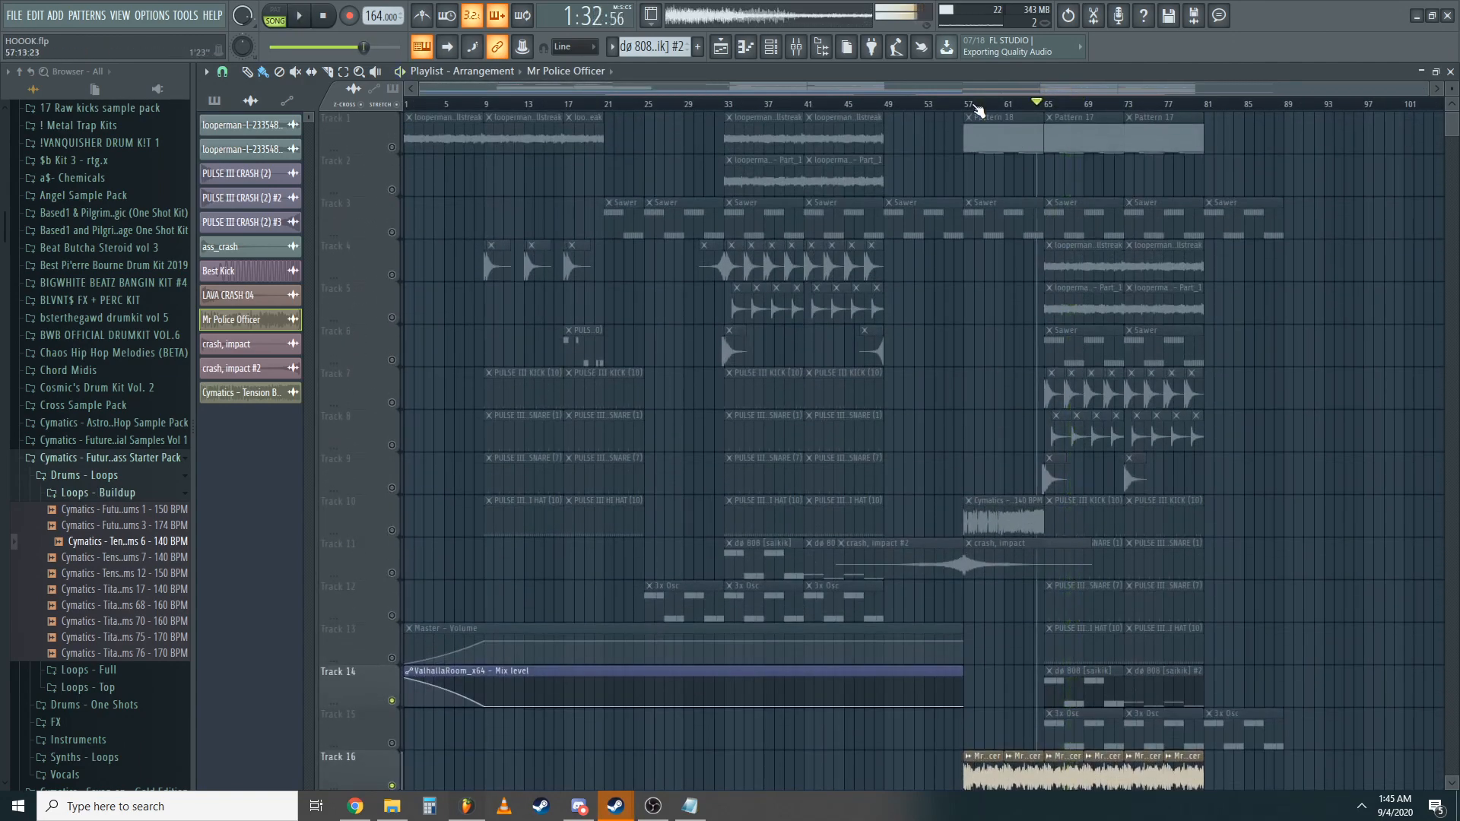
- Place the playhead just before bar 57 and look over all playlist tracks of the final section
click(935, 105)
scroll(1049, 487, down, 5)
scroll(1103, 543, up, 5)
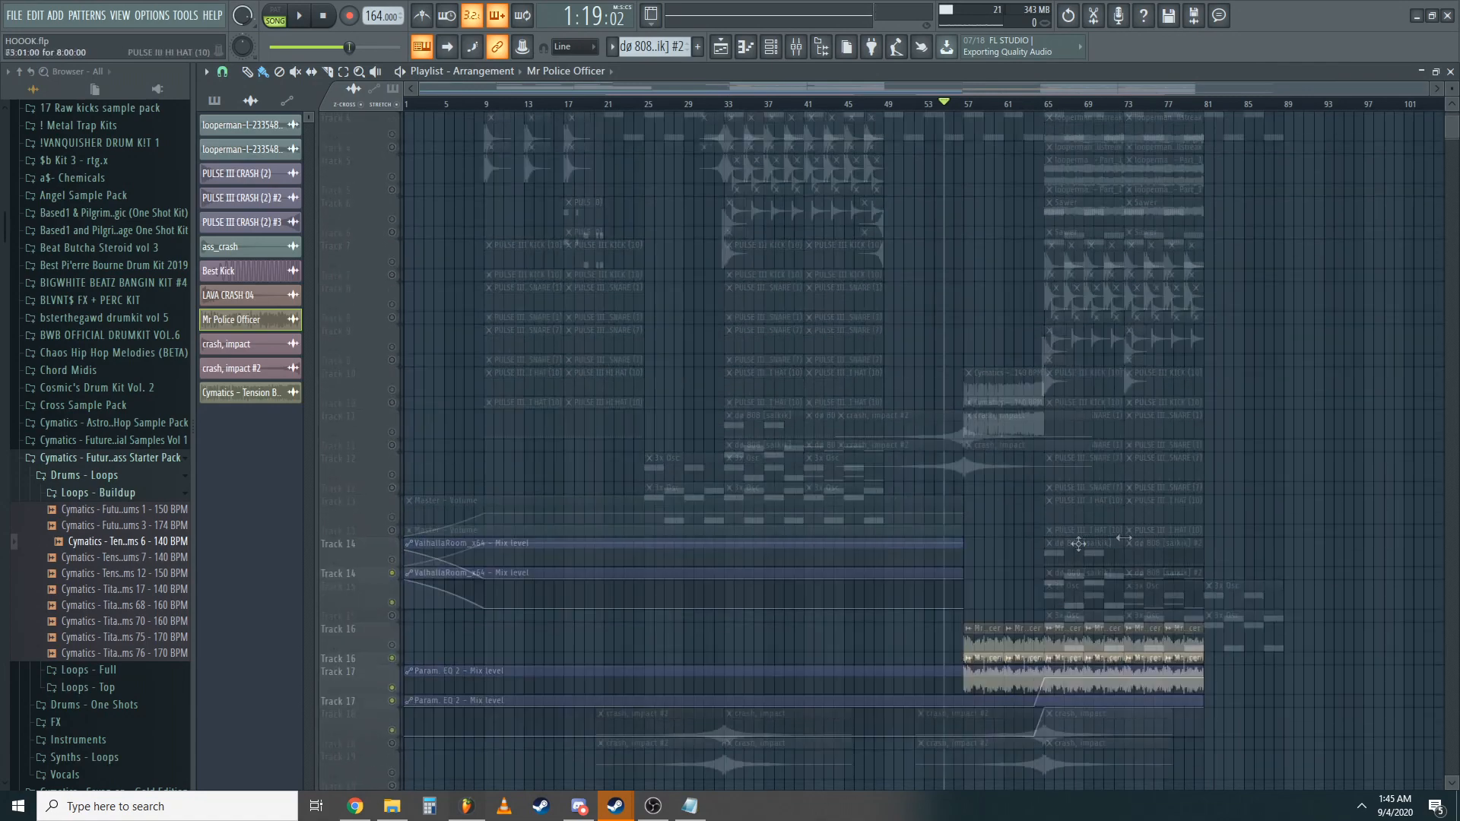
scroll(1067, 654, down, 2)
scroll(1066, 657, up, 3)
scroll(1065, 736, down, 2)
scroll(1065, 736, up, 1)
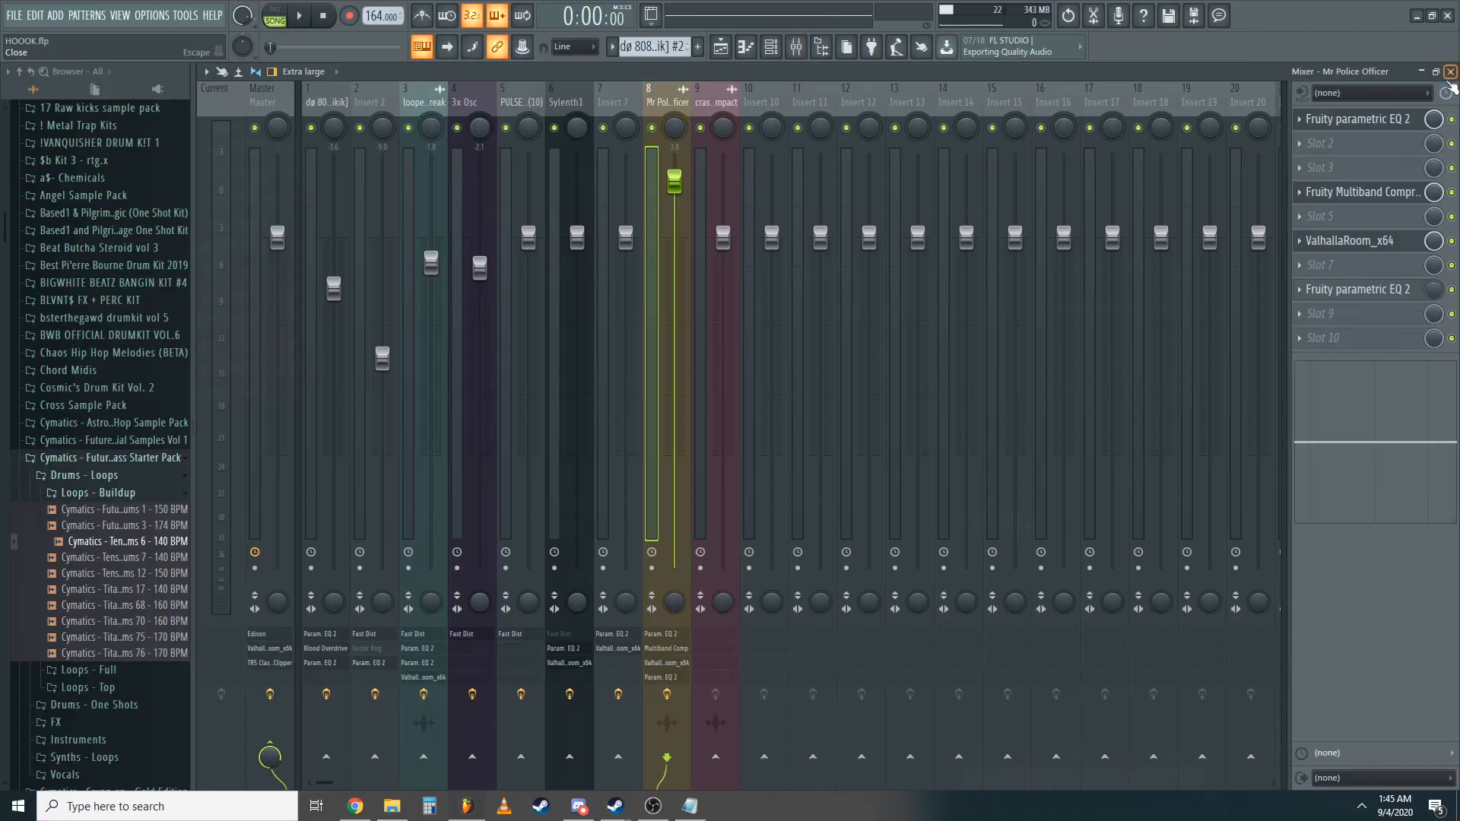
- Return to the playlist, unmute Track 13's Master - Volume automation, and restore every other muted track
click(1449, 71)
scroll(843, 342, down, 4)
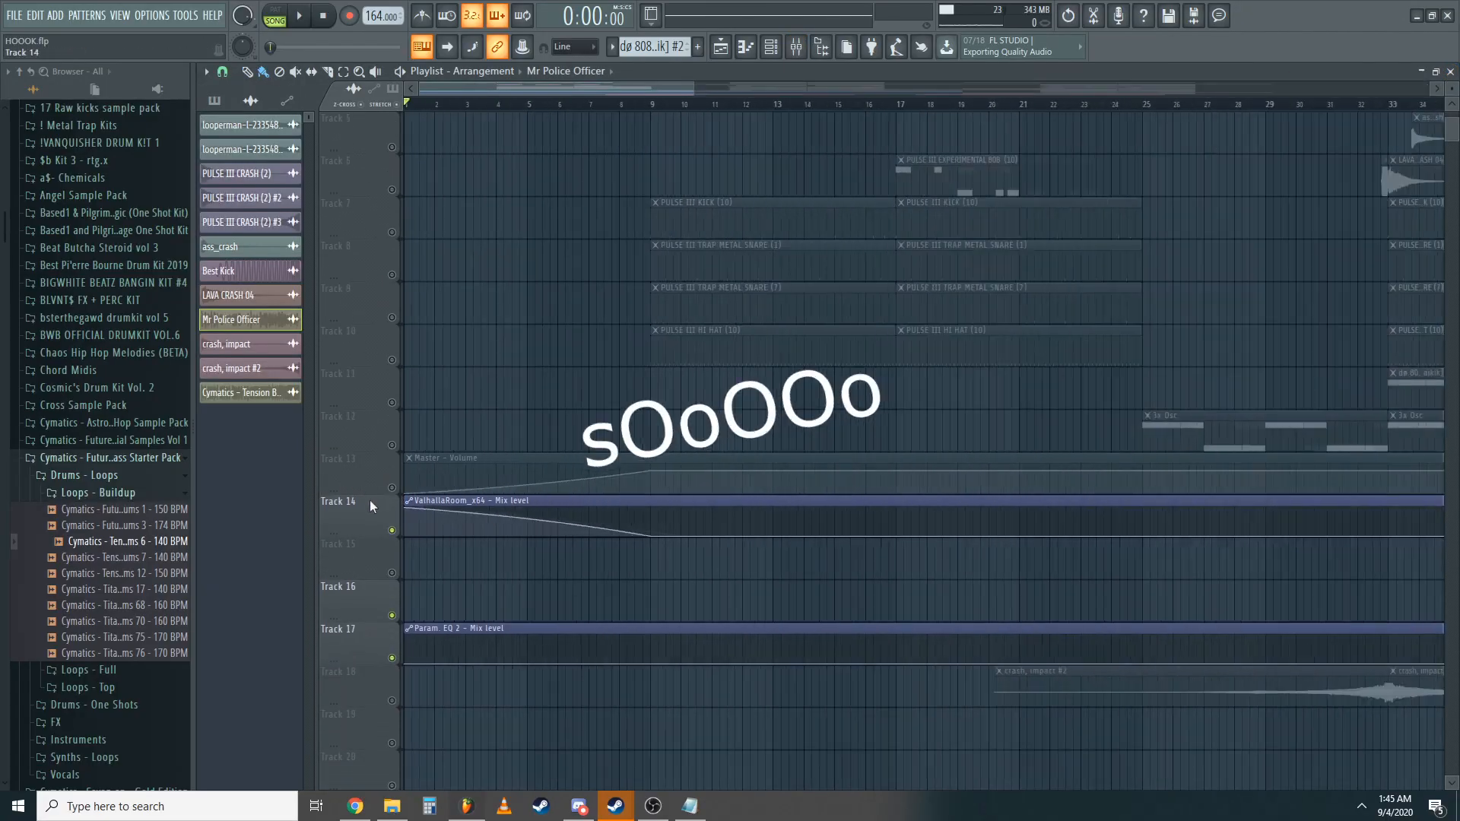
click(392, 487)
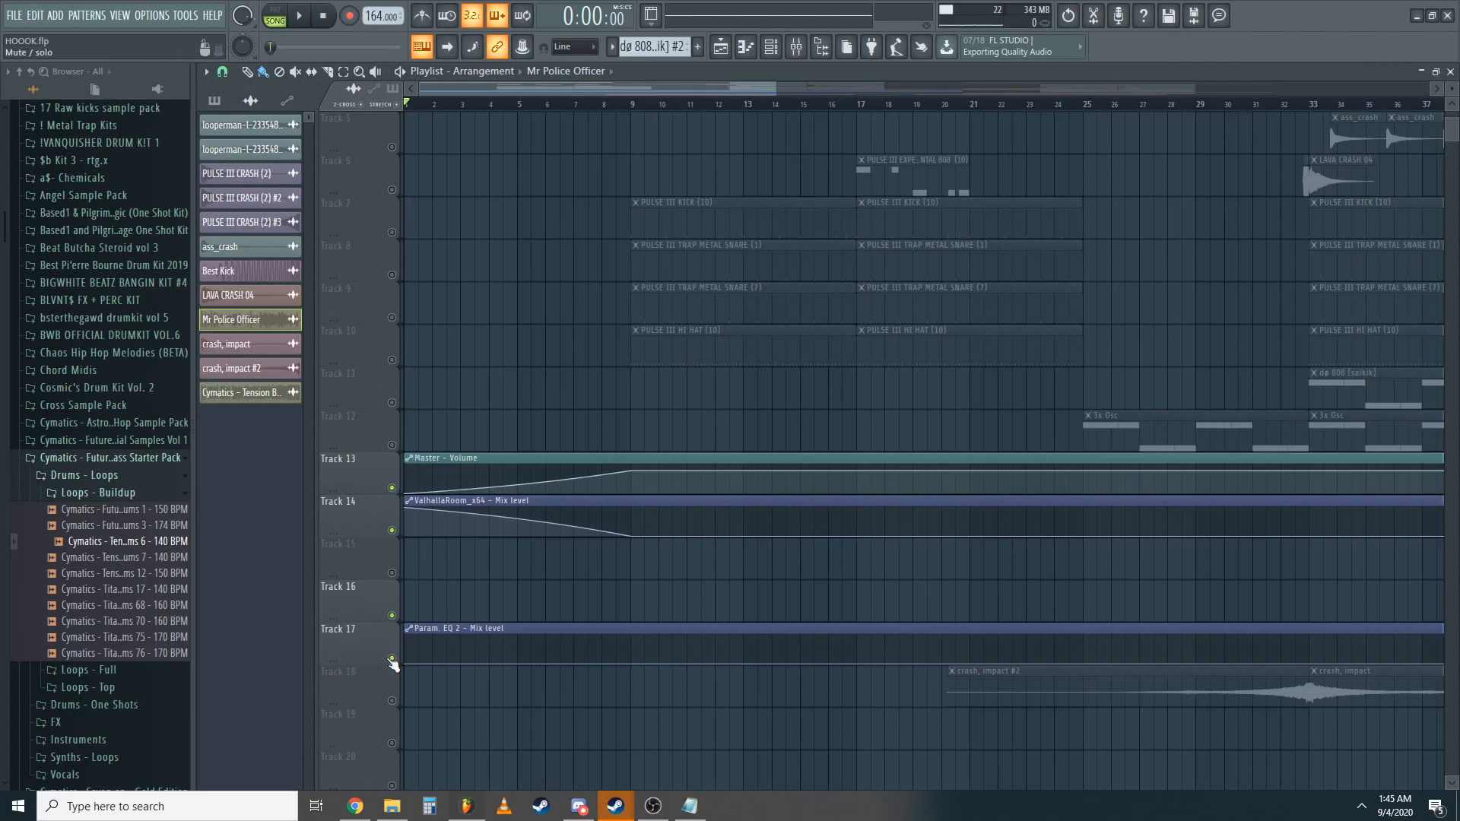
right_click(391, 659)
- Locate the ValhallaRoom_x64 effect on the Master mixer track, open and close it, and return to the playlist
click(514, 503)
click(812, 38)
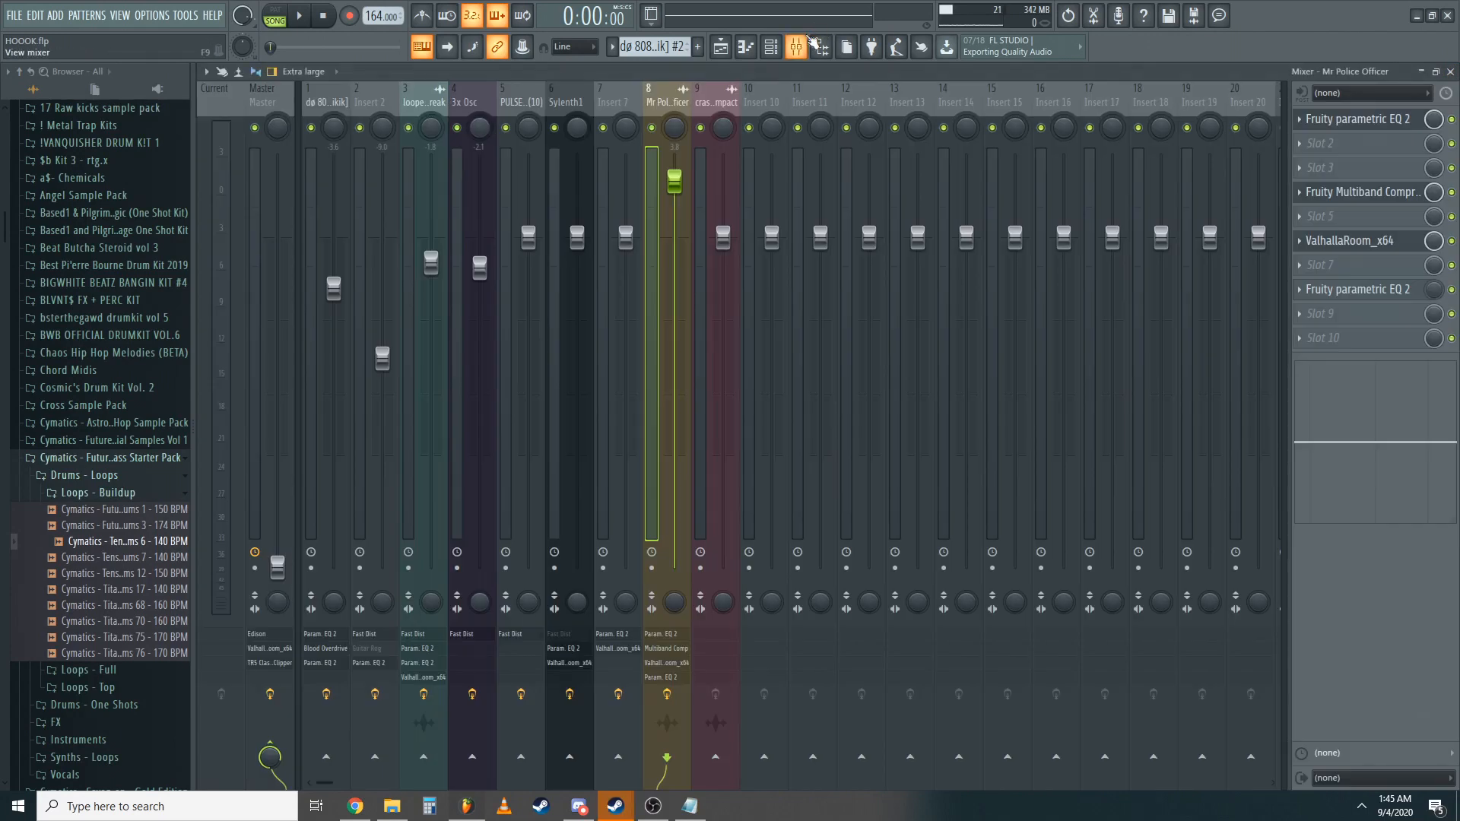
click(253, 269)
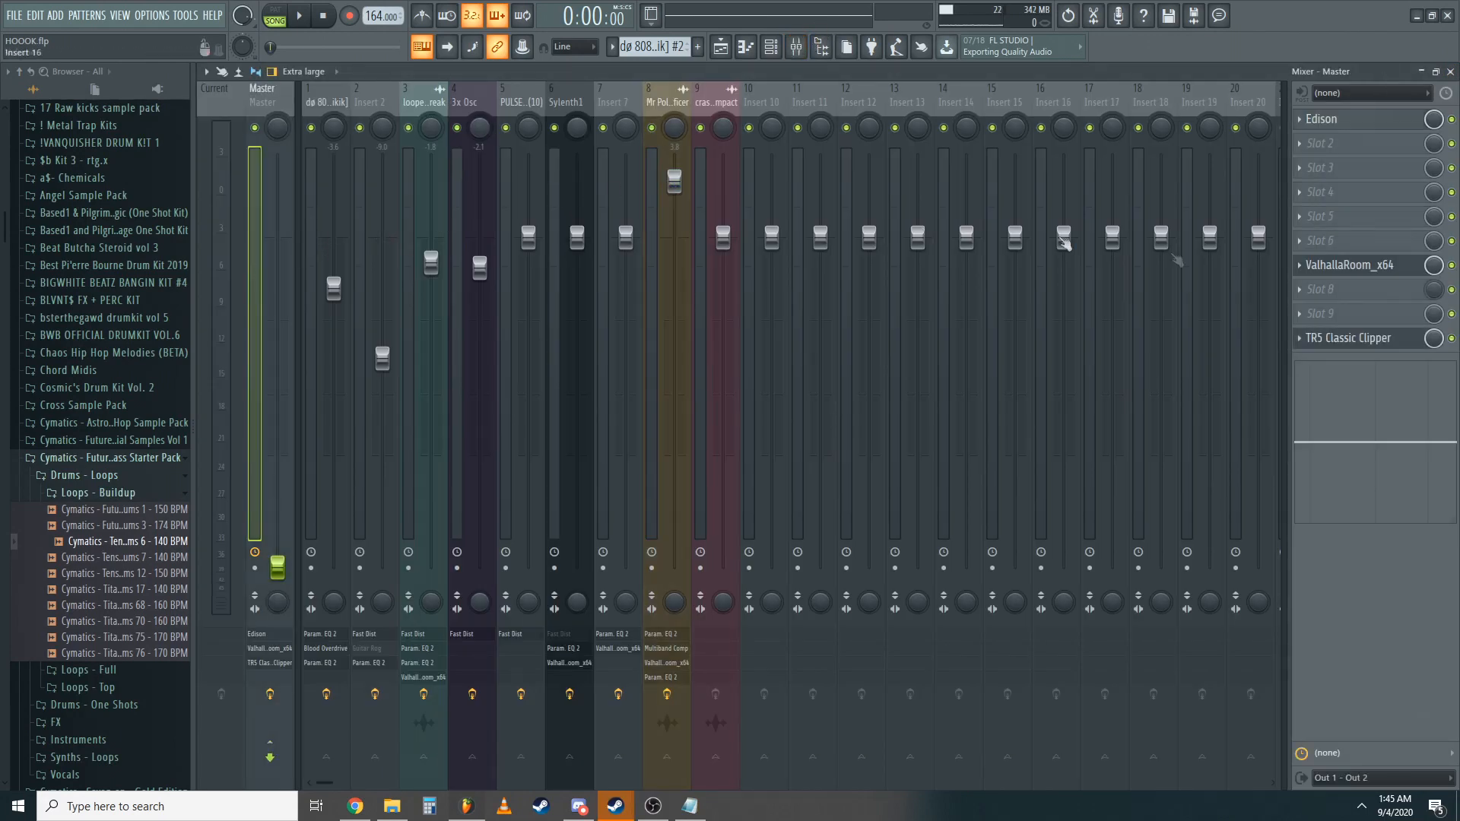
click(1353, 263)
click(1353, 265)
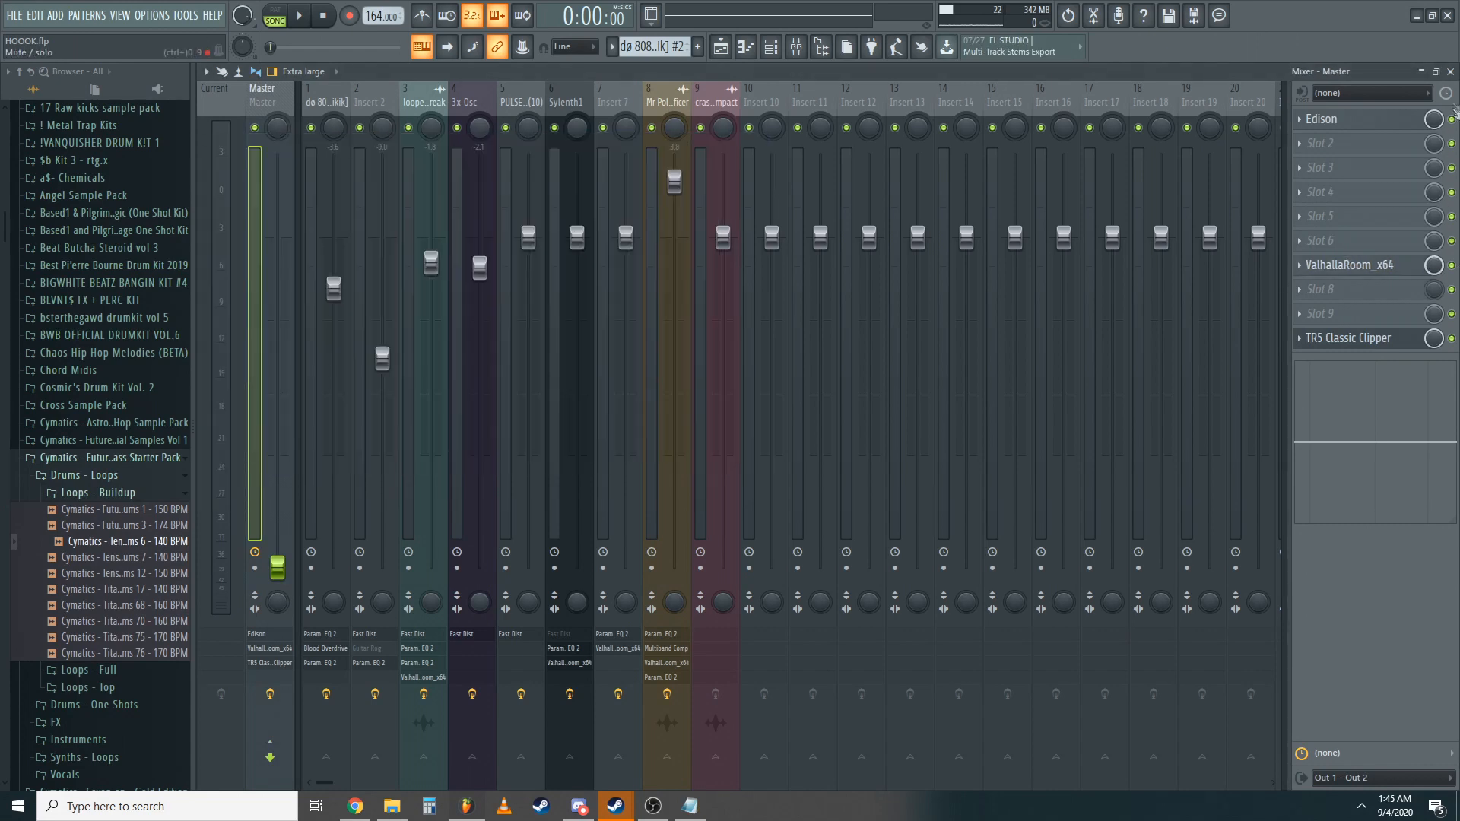
click(1450, 72)
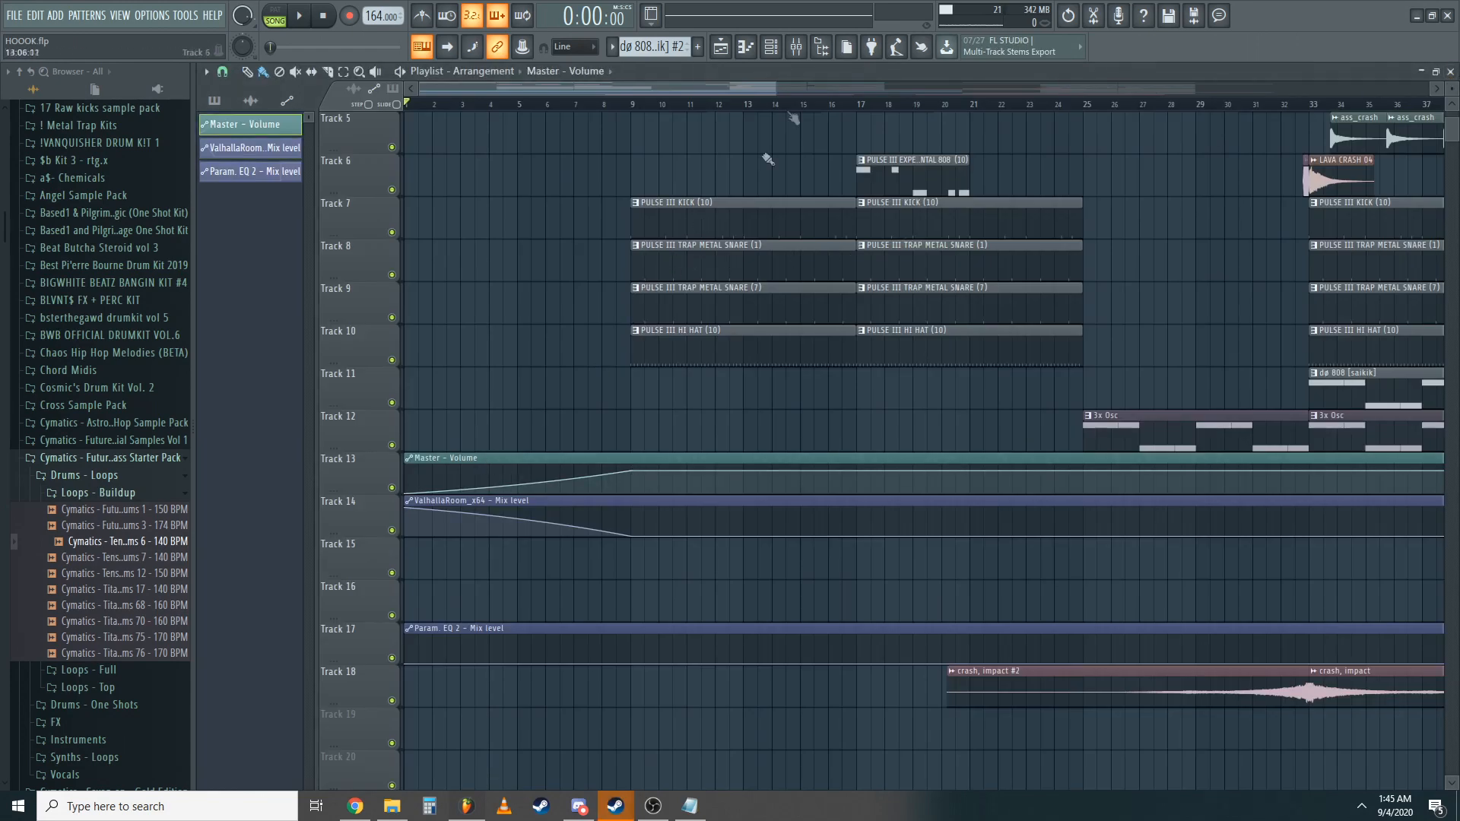
- Show the automation options of the Master mixer track's volume fader and return to the playlist
click(796, 50)
right_click(283, 565)
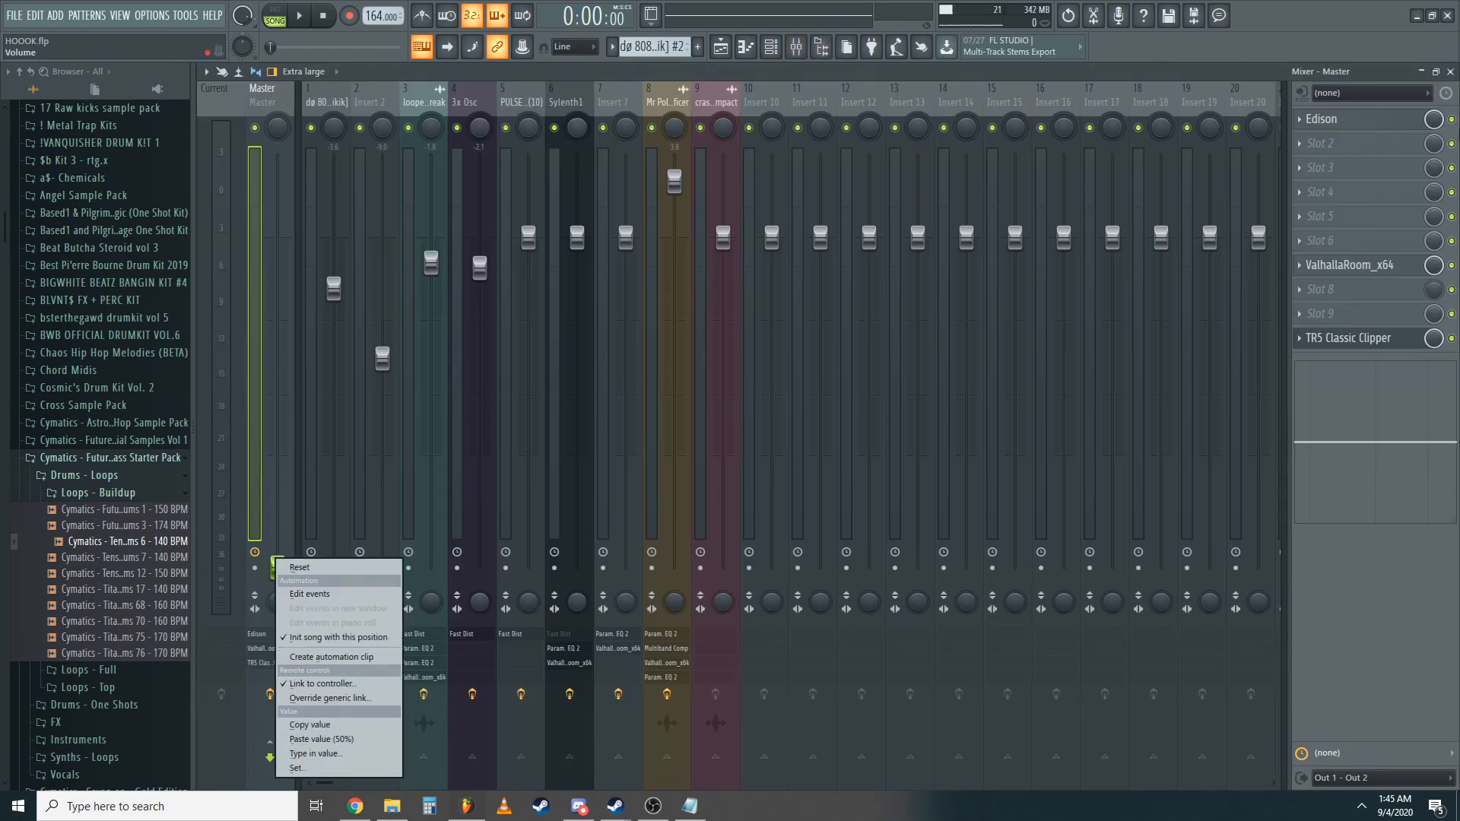
click(1450, 71)
- Play the intro's volume and reverb automation from the start past bar 9, stop playback, and view the drum clips that follow
key(space)
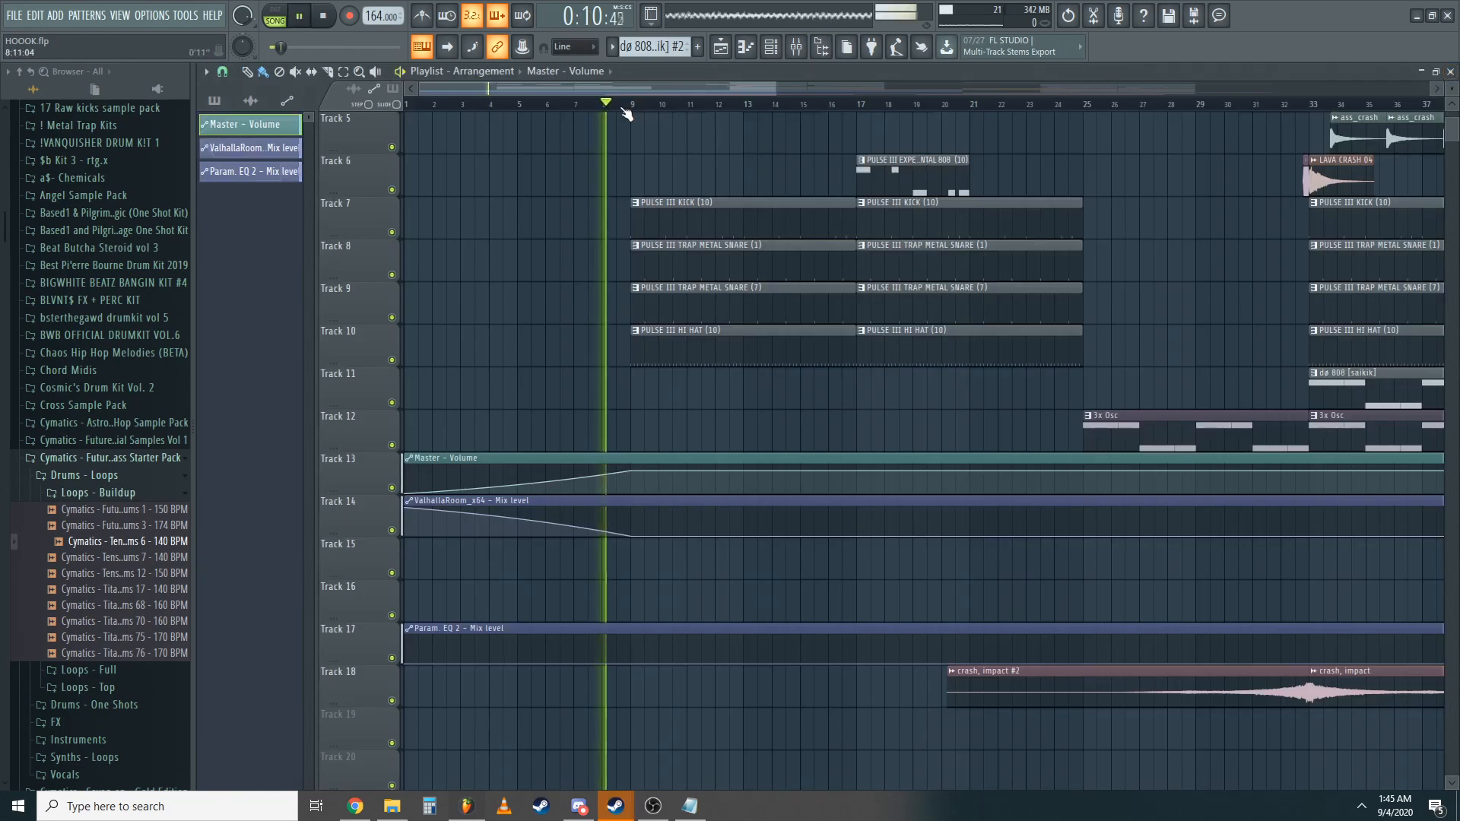
scroll(695, 261, up, 4)
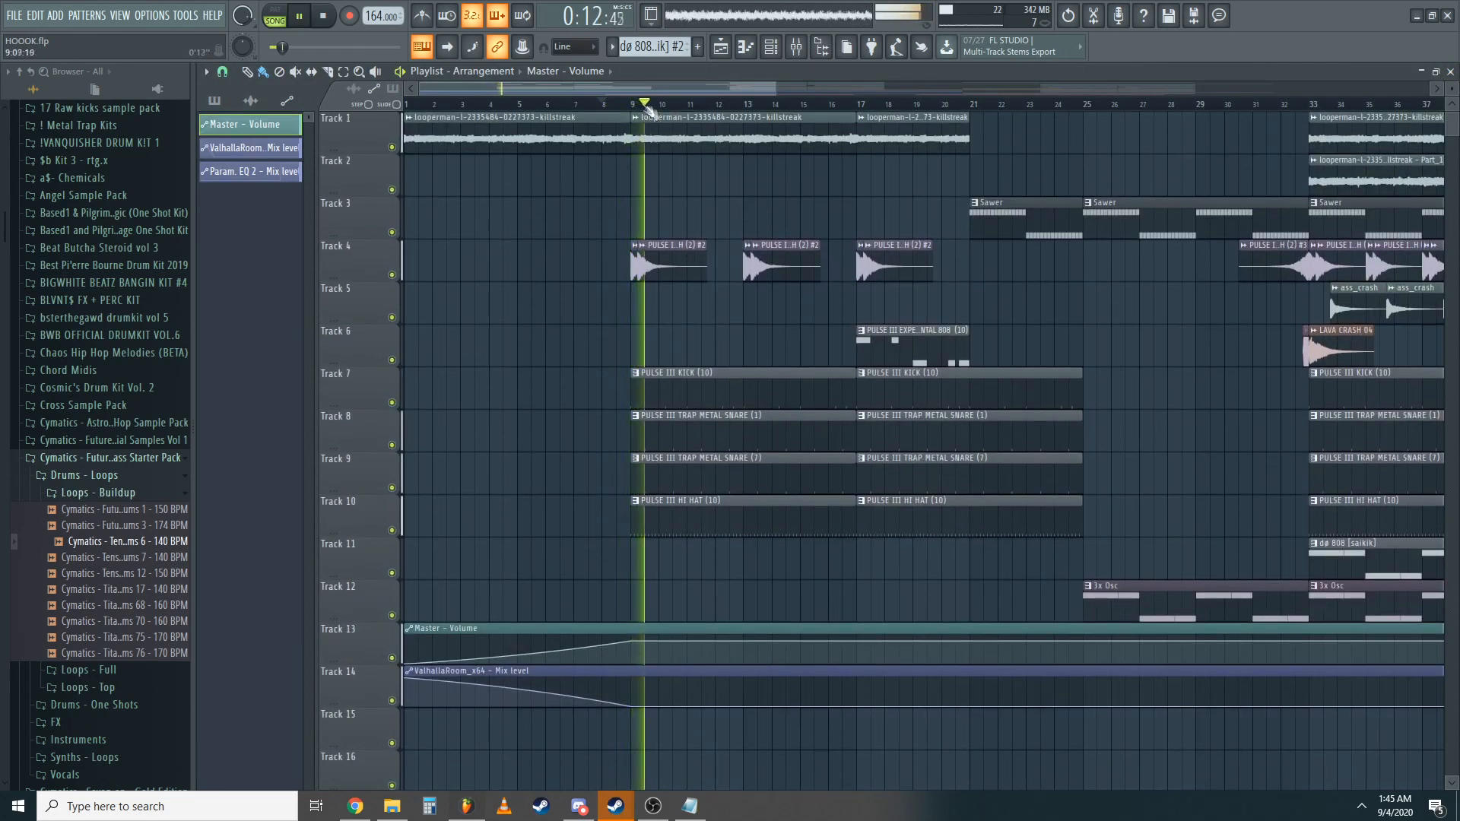
key(space)
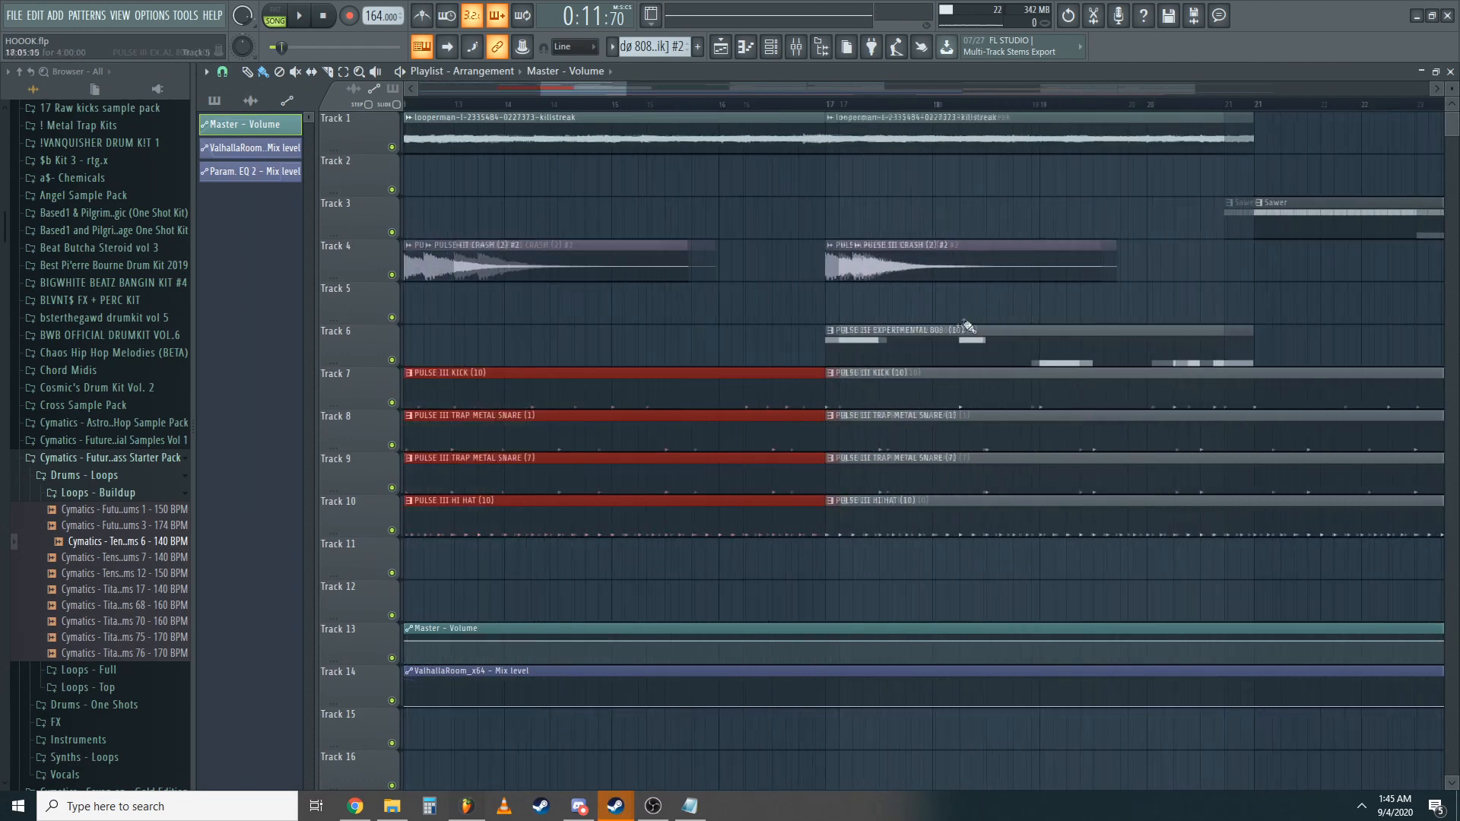
scroll(964, 325, down, 7)
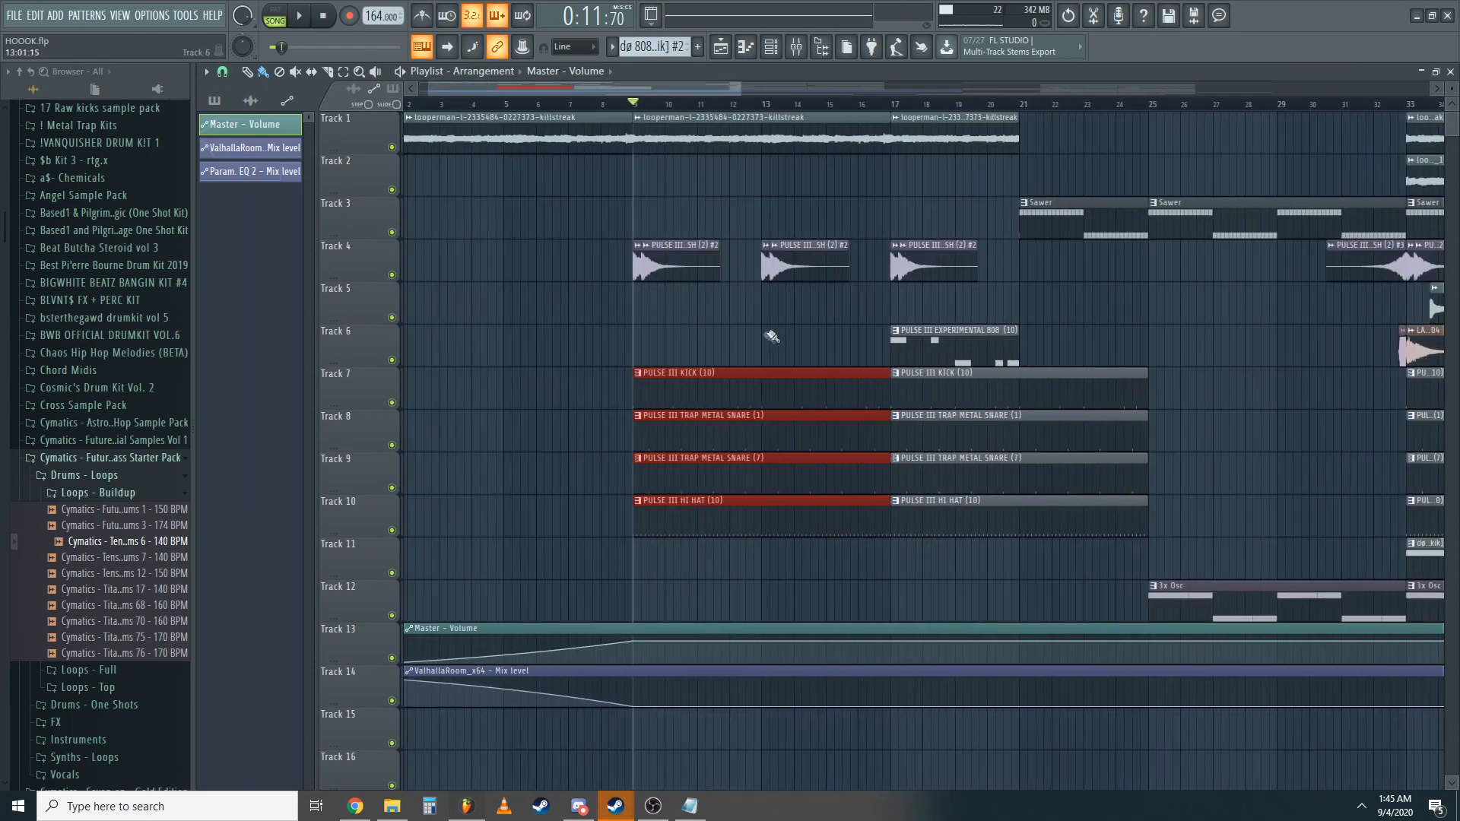
- Play from about bar 16 through the Experimental 808 drum section and the Sawer entry at bar 21, and stop at bar 25
key(space)
click(850, 104)
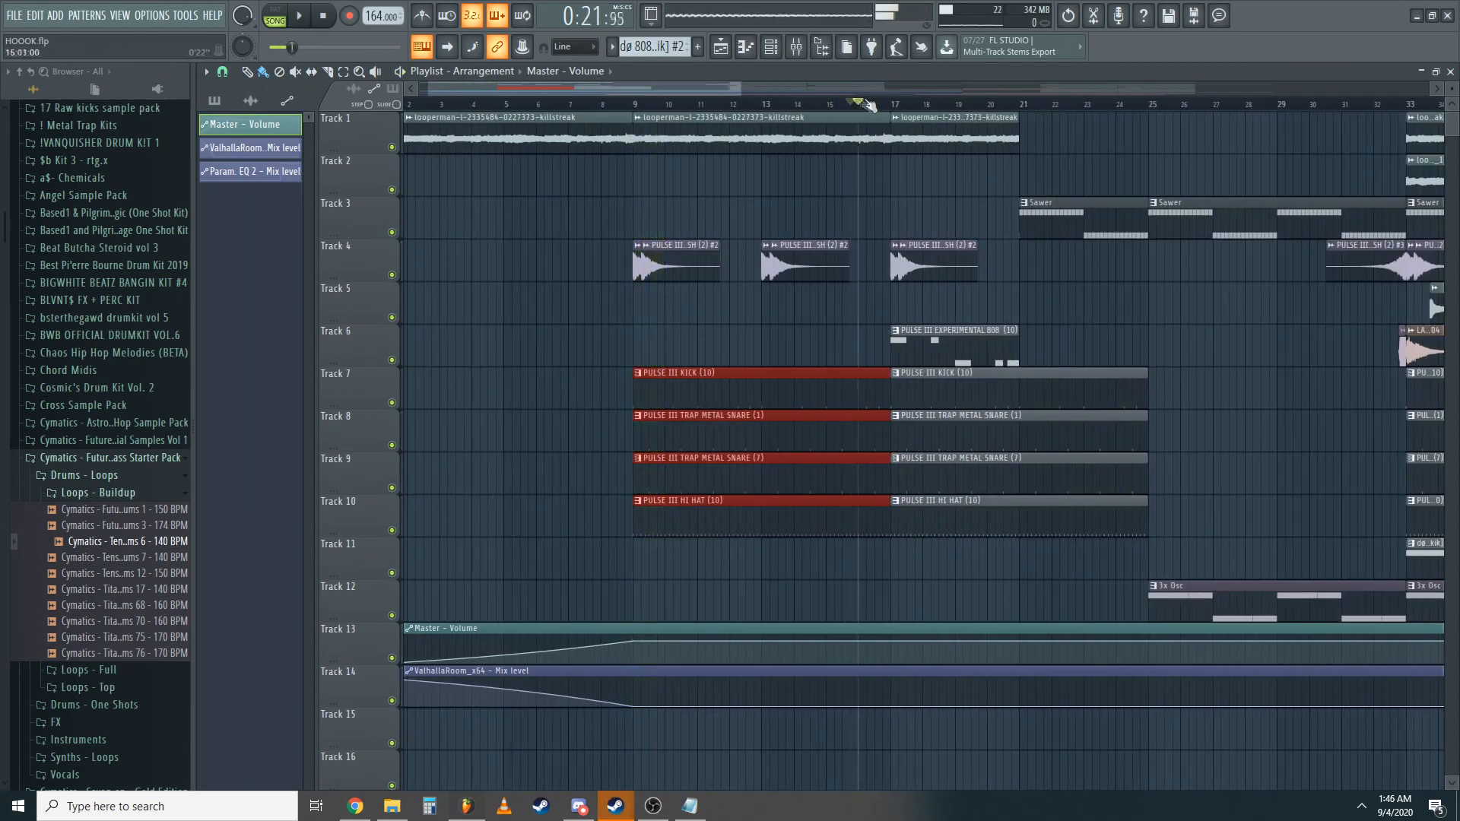
scroll(1003, 247, up, 6)
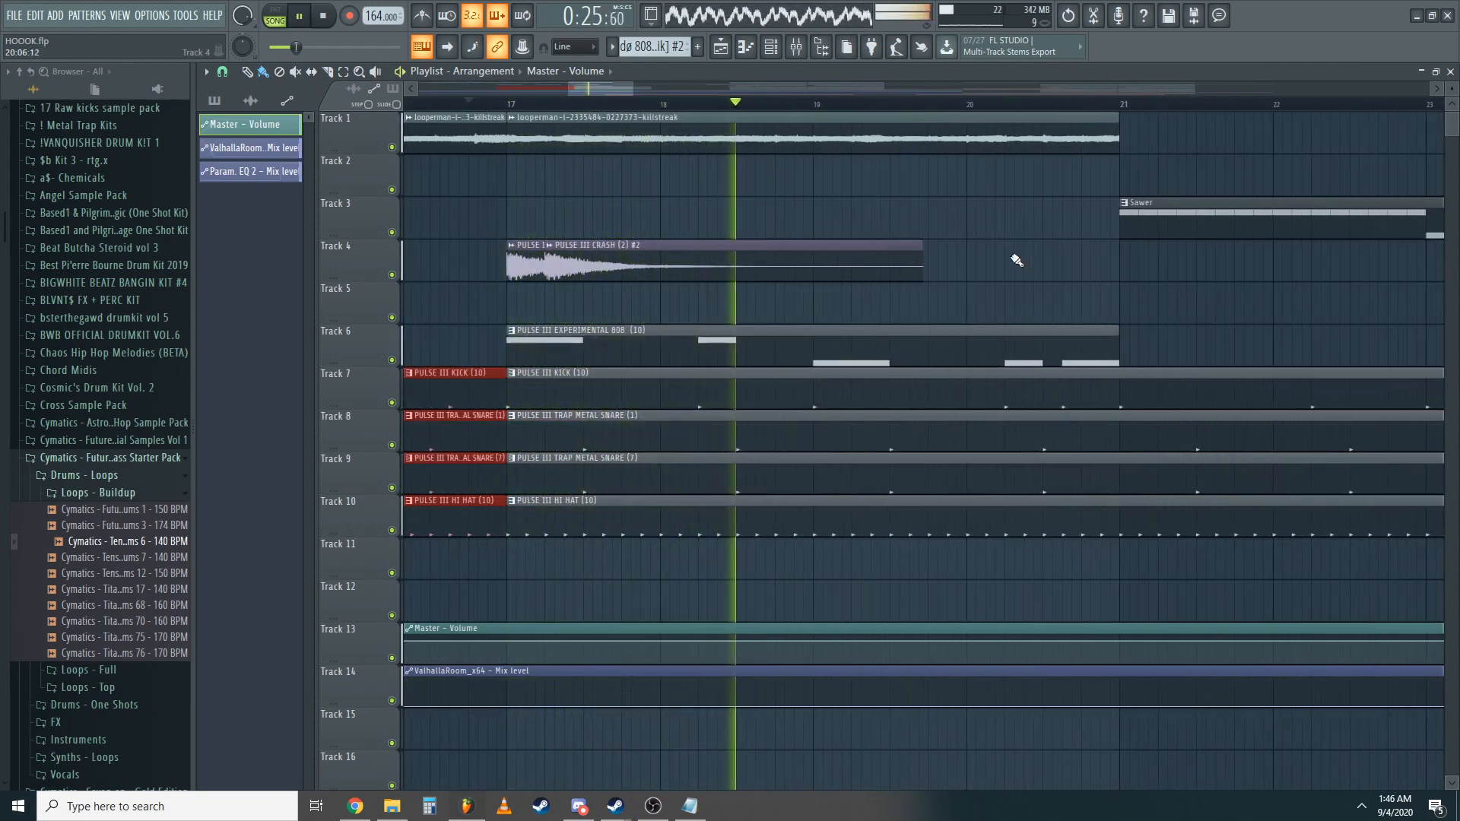
scroll(1111, 358, up, 3)
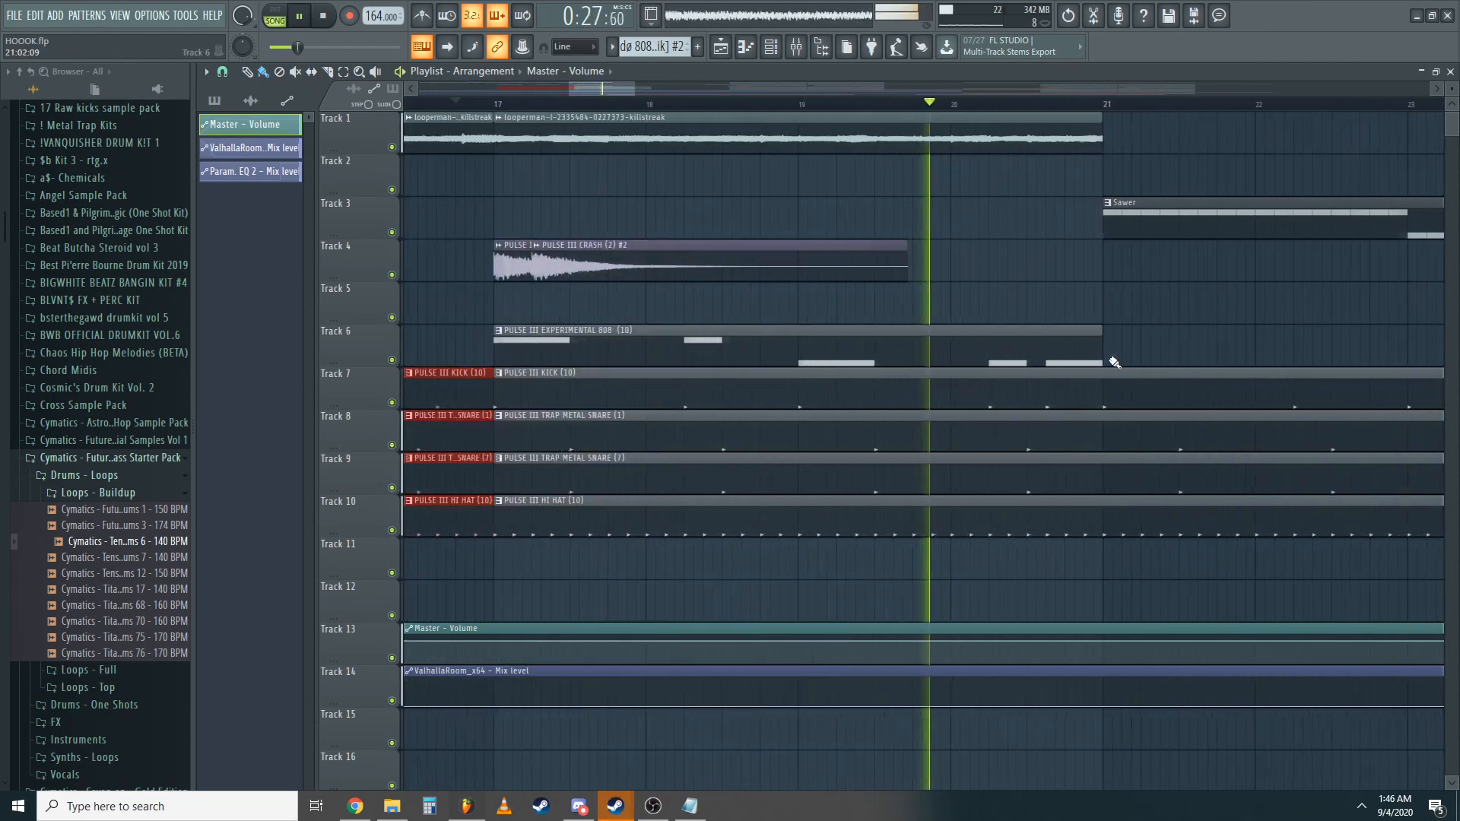
scroll(1111, 359, down, 10)
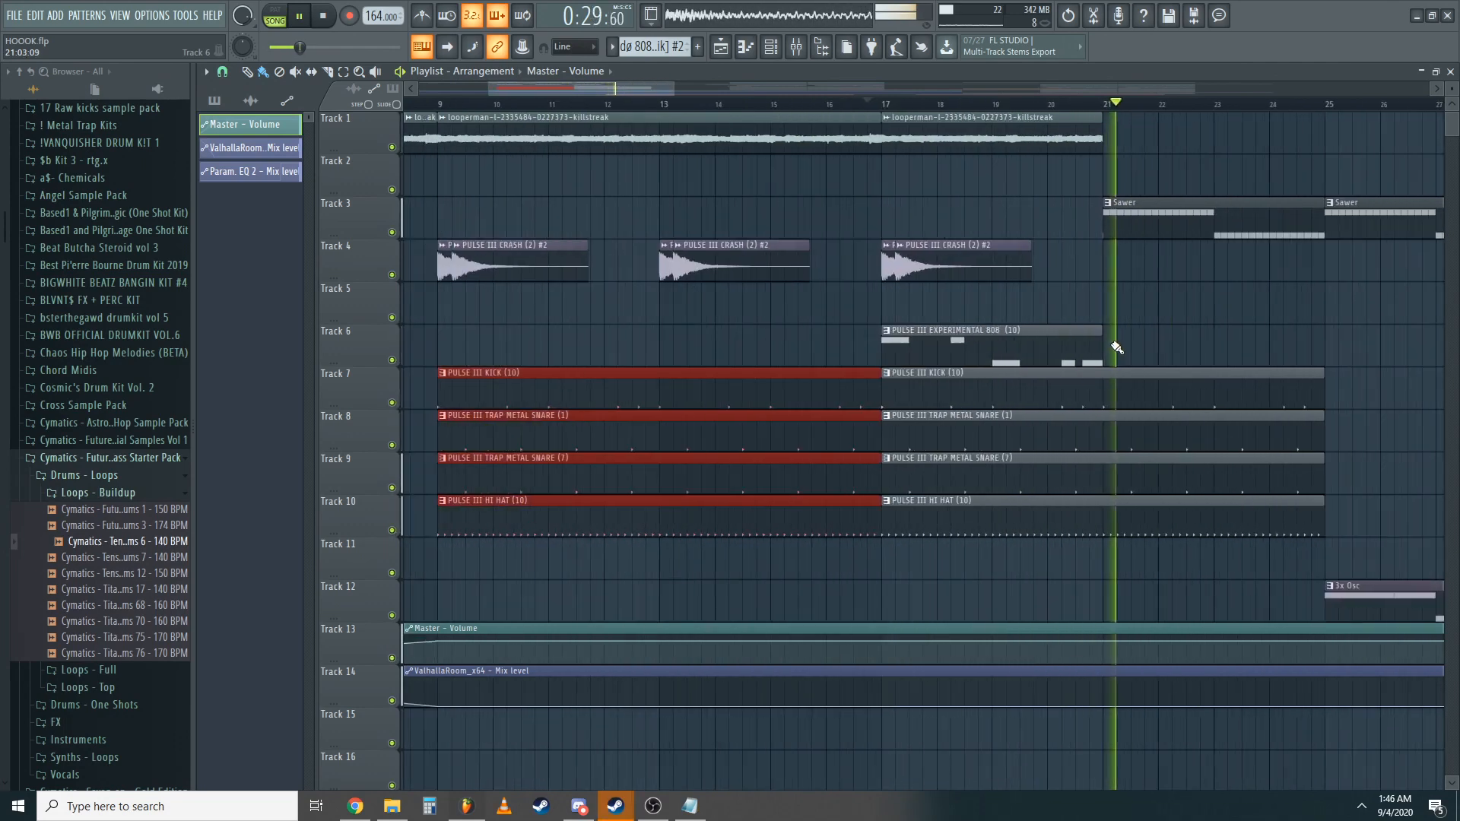
drag(698, 106, 796, 115)
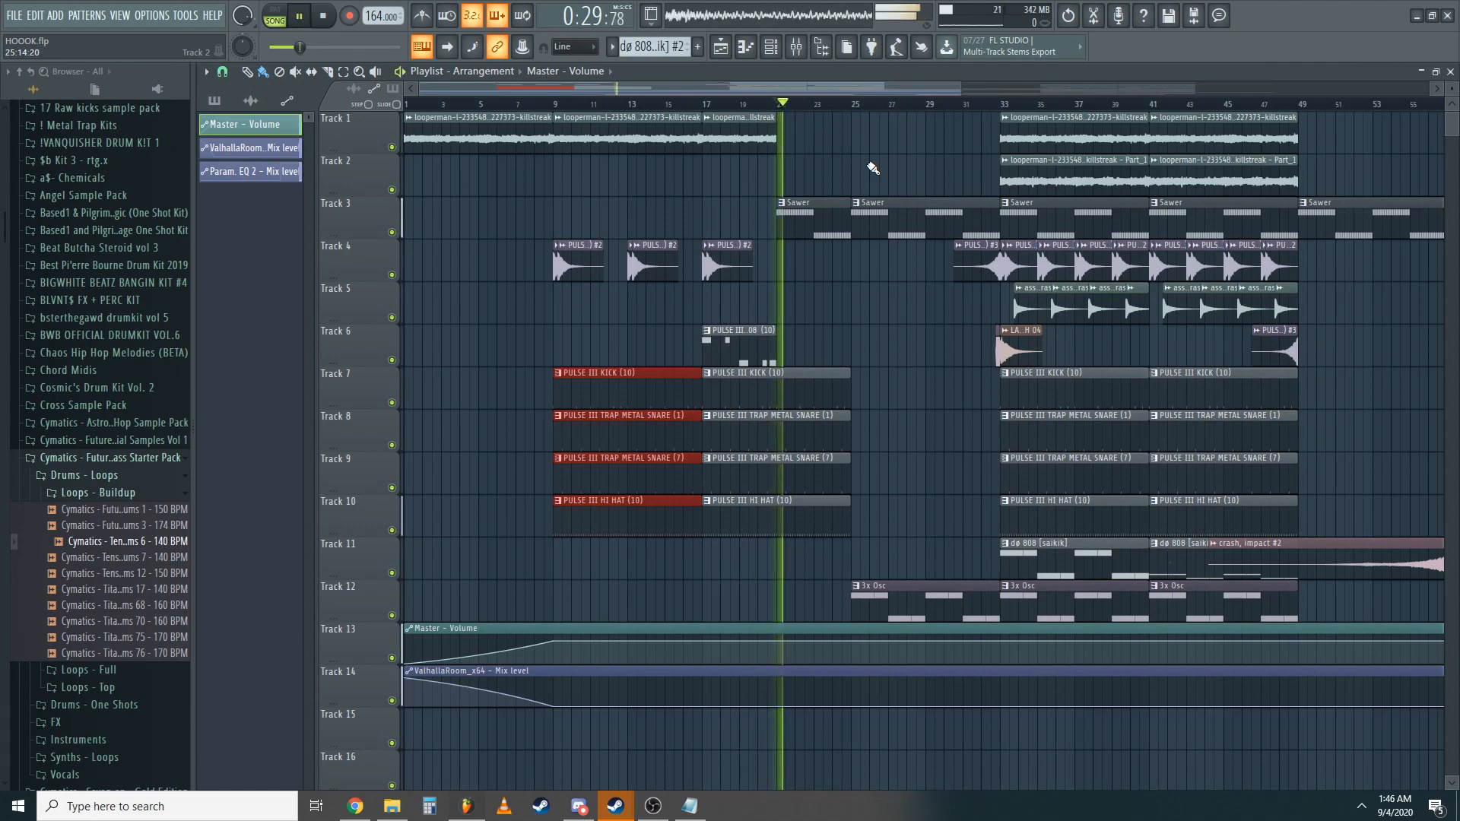
key(space)
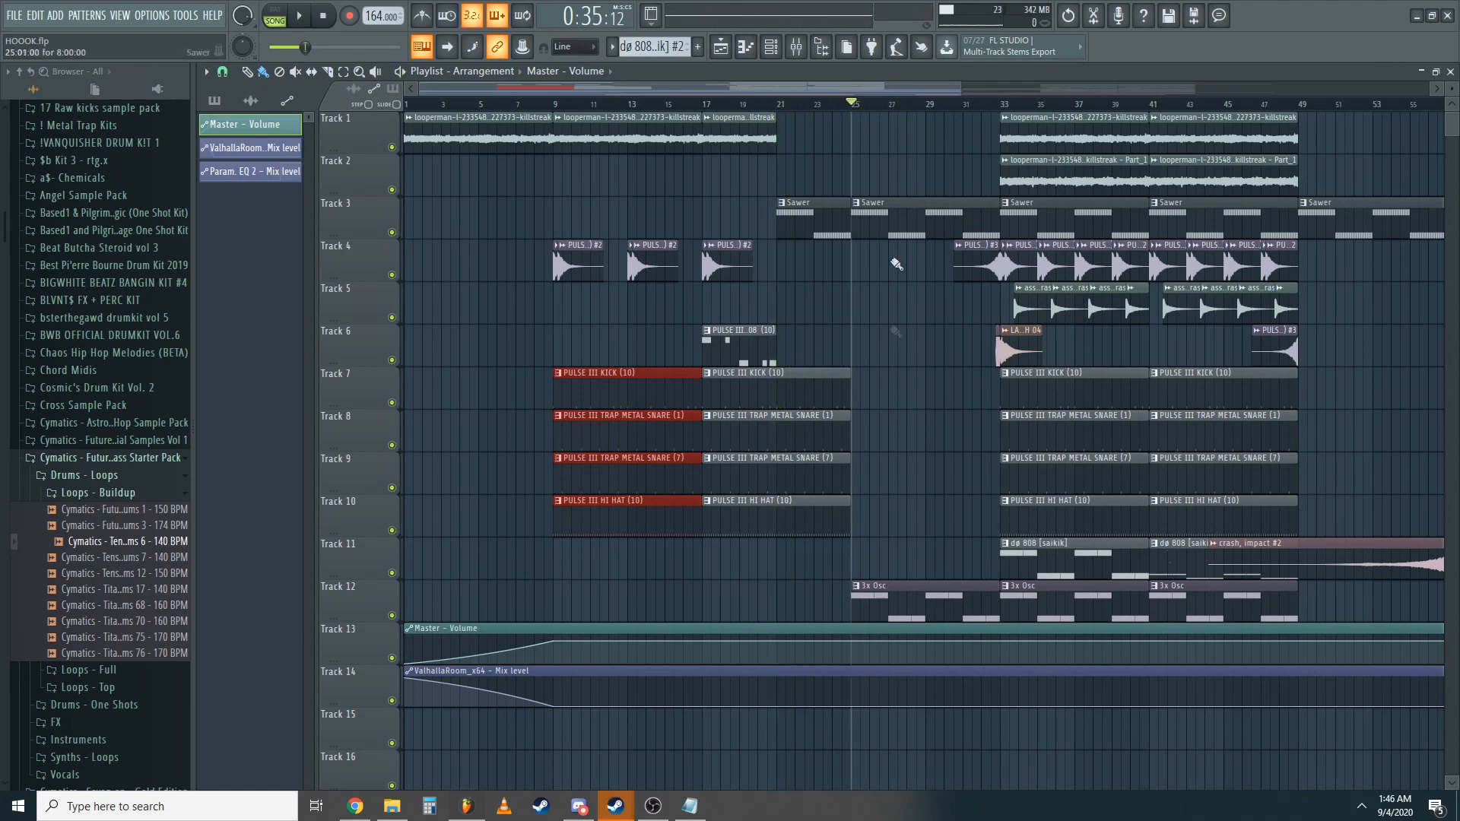
- Play the quieter section after bar 25, where only the Sawer and 3x Osc remain, and stop playback
scroll(905, 426, up, 4)
scroll(920, 555, down, 5)
scroll(920, 597, up, 3)
scroll(912, 614, down, 3)
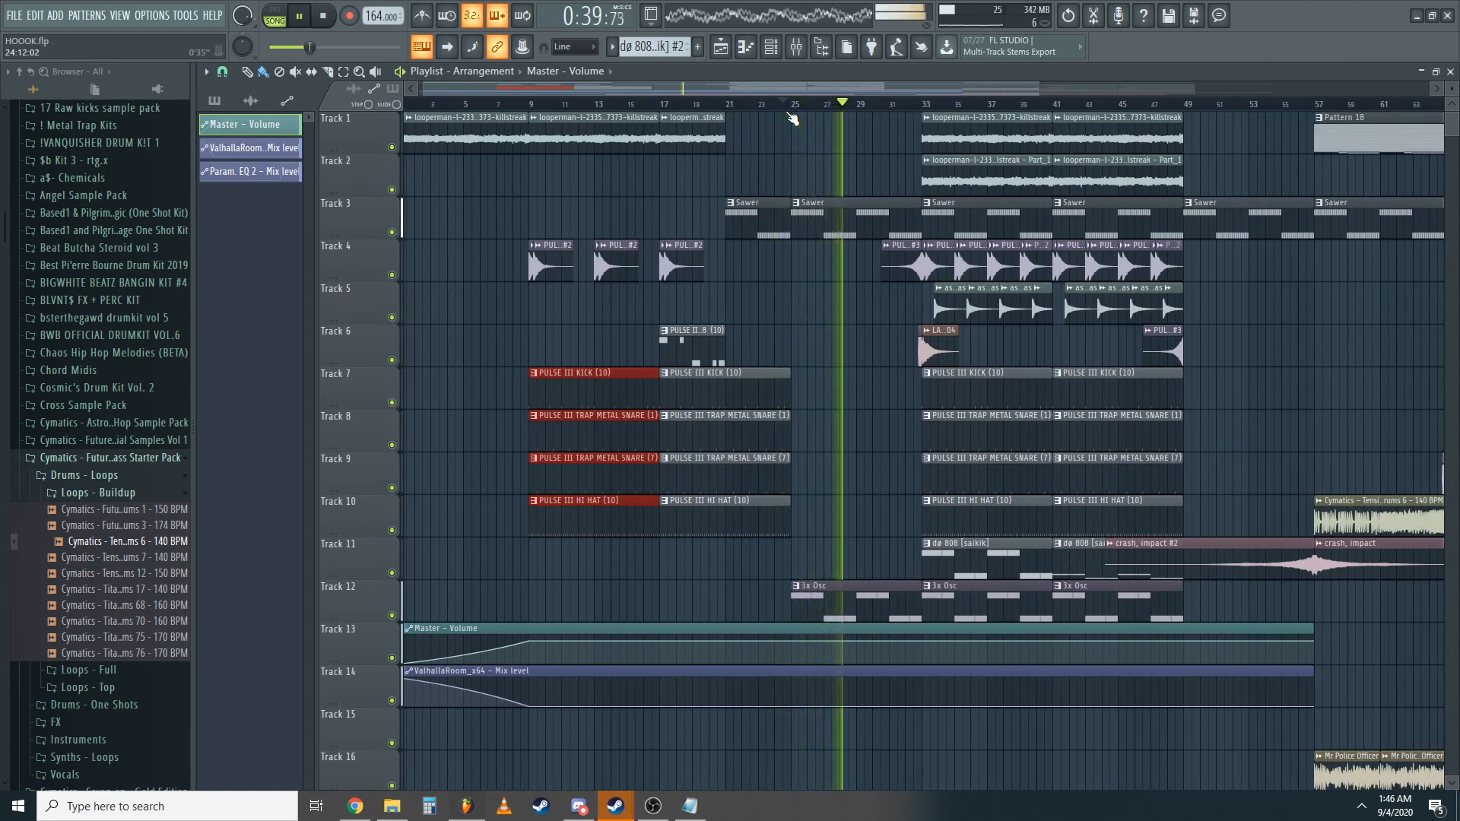
scroll(793, 119, down, 4)
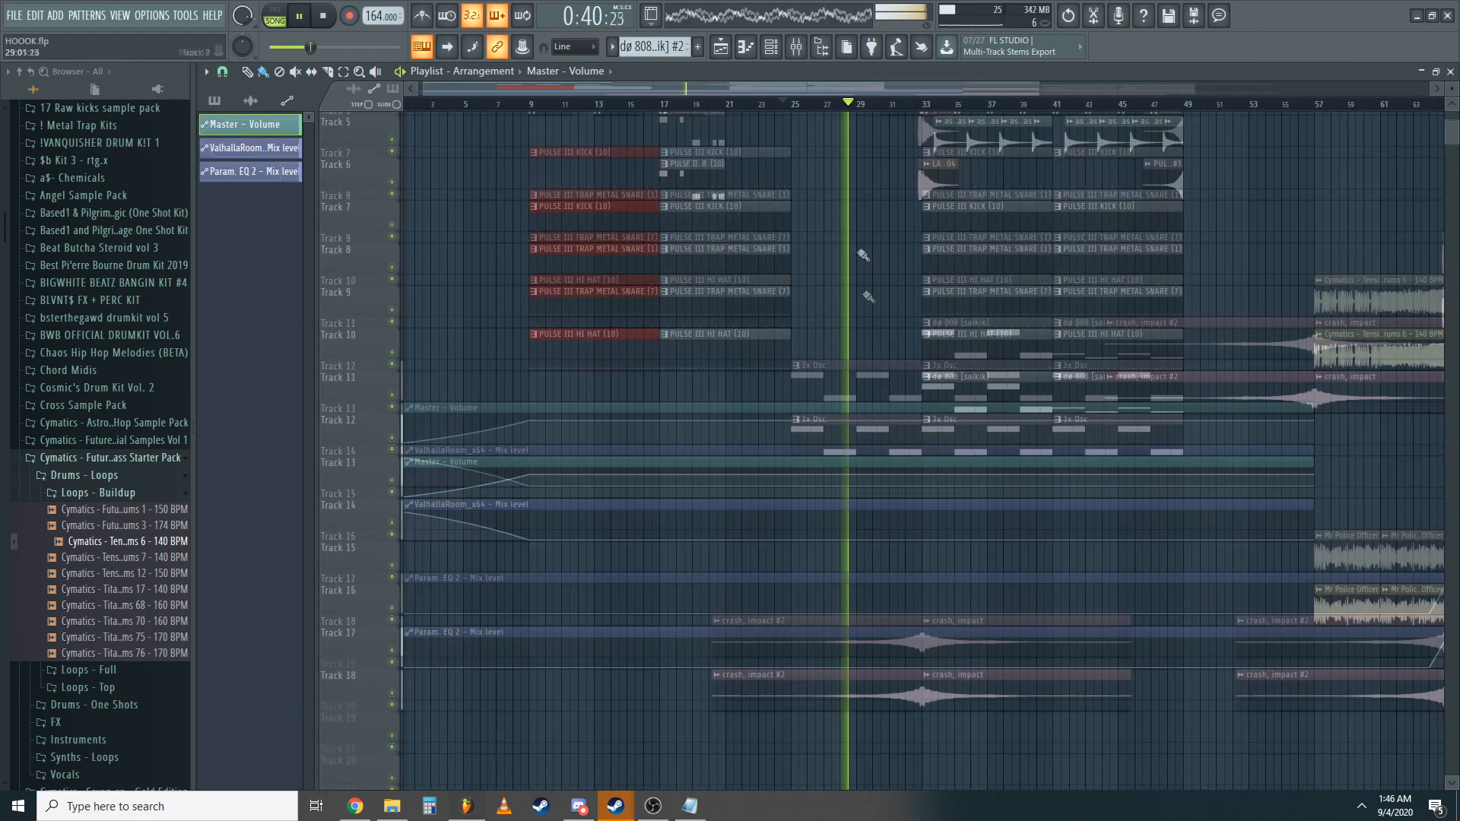
key(space)
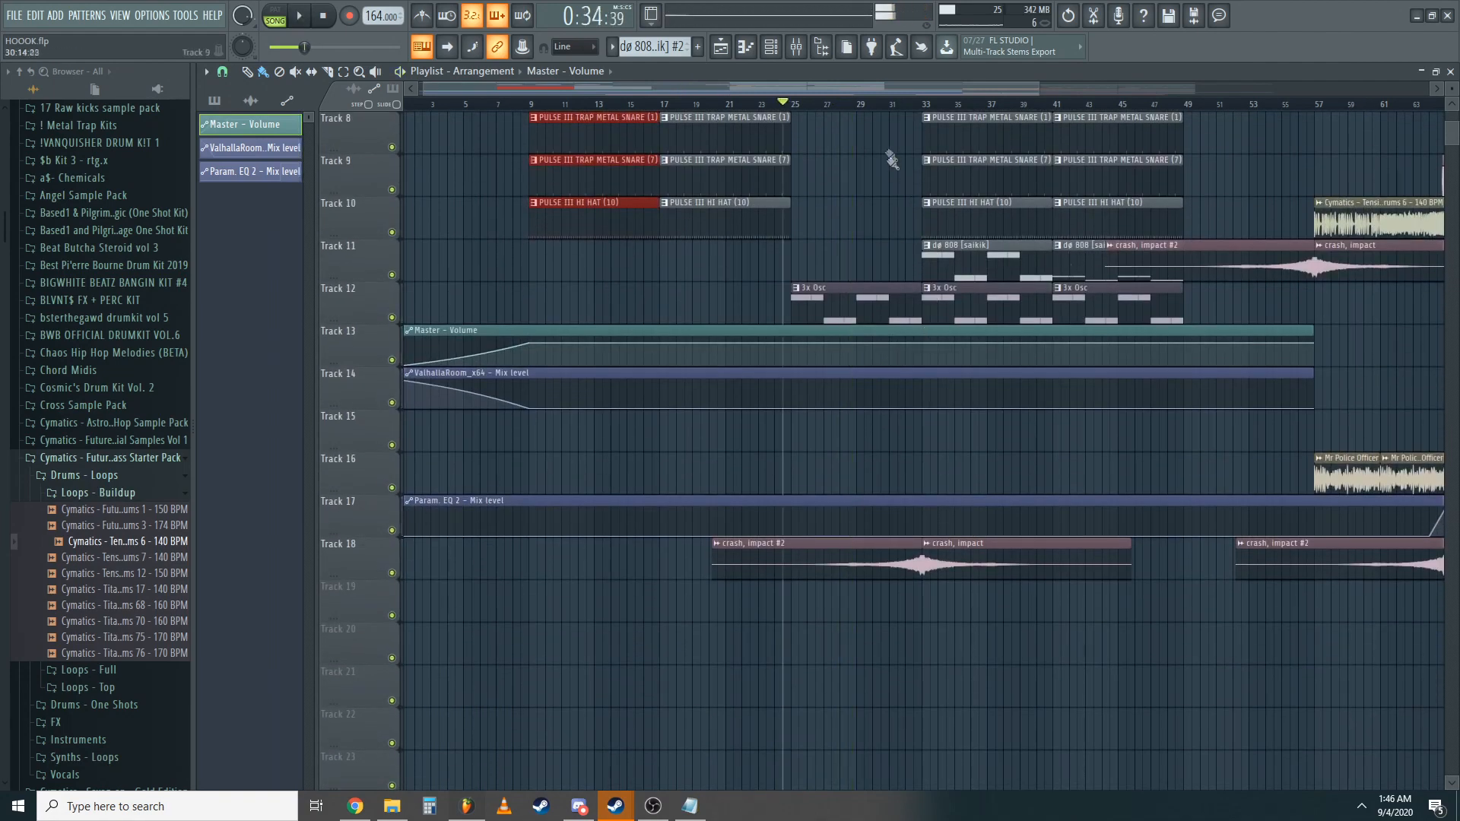
- Inspect the LAVA CRASH 04 and ass_crash clips around bar 33, play the first drop from about bar 31, and stop
click(898, 109)
scroll(905, 277, up, 3)
scroll(950, 525, up, 5)
drag(947, 525, 953, 553)
click(897, 287)
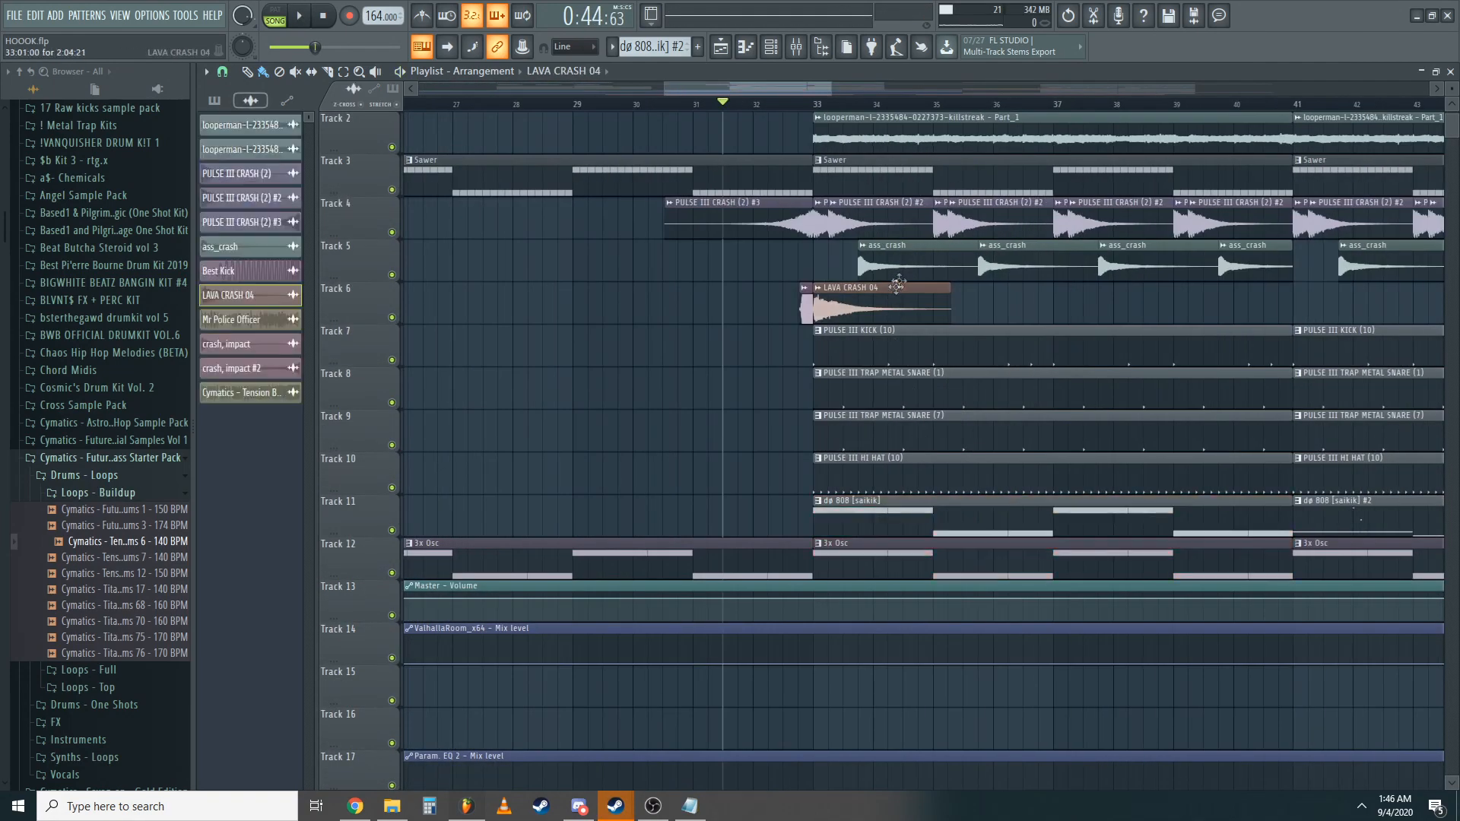
click(904, 266)
scroll(943, 273, down, 4)
key(space)
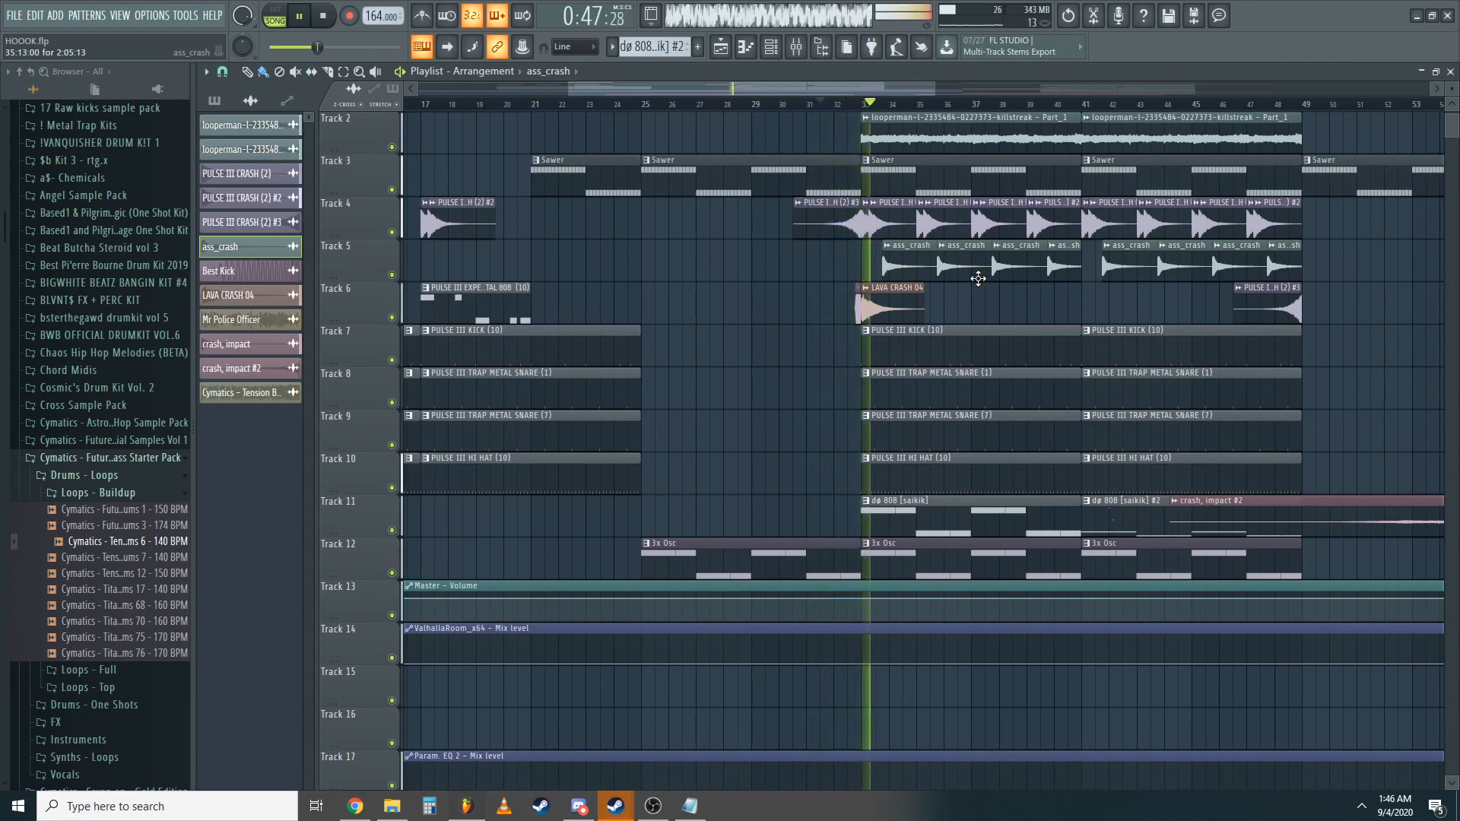
scroll(978, 278, down, 4)
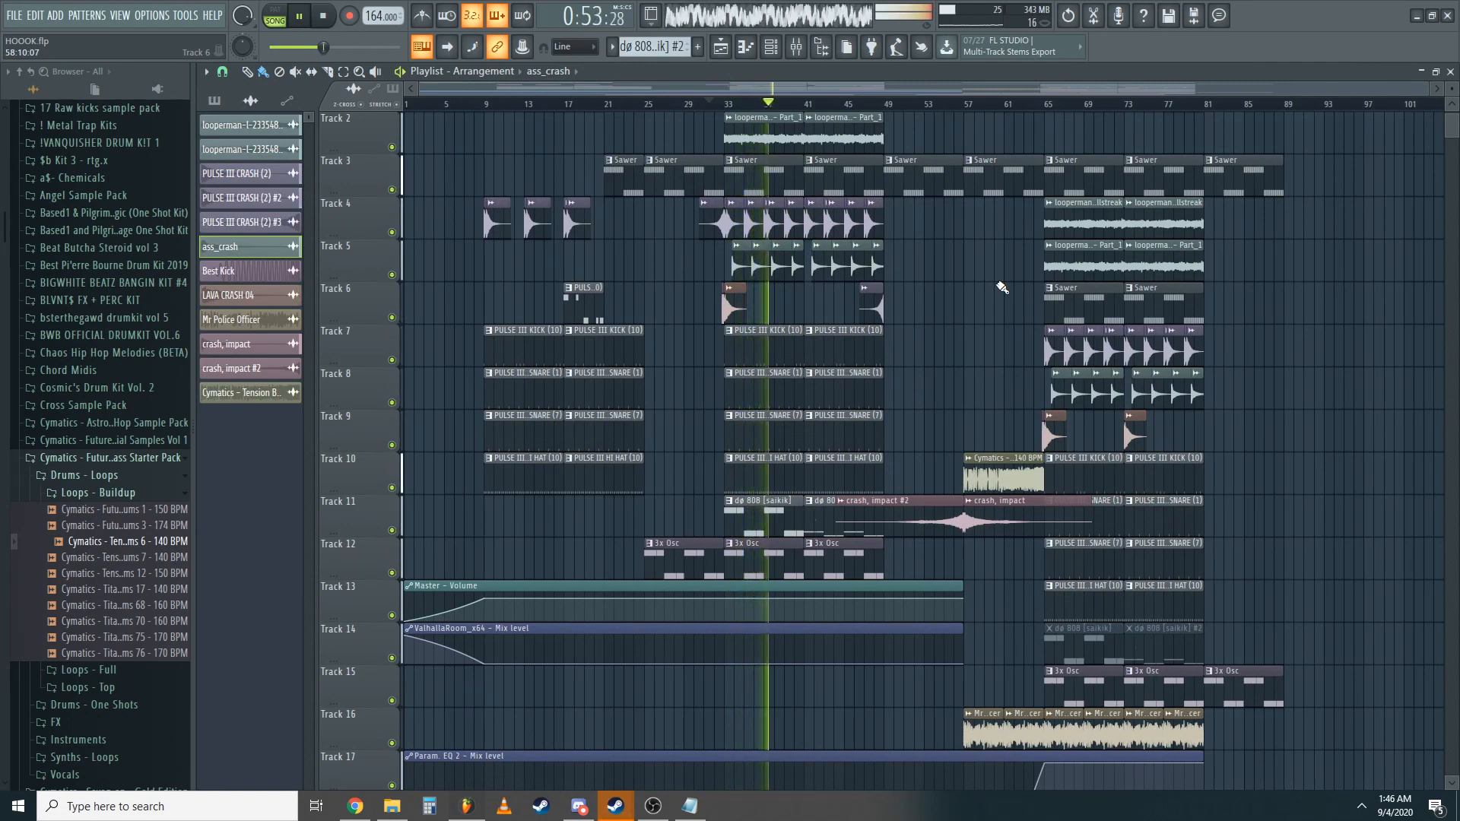
key(space)
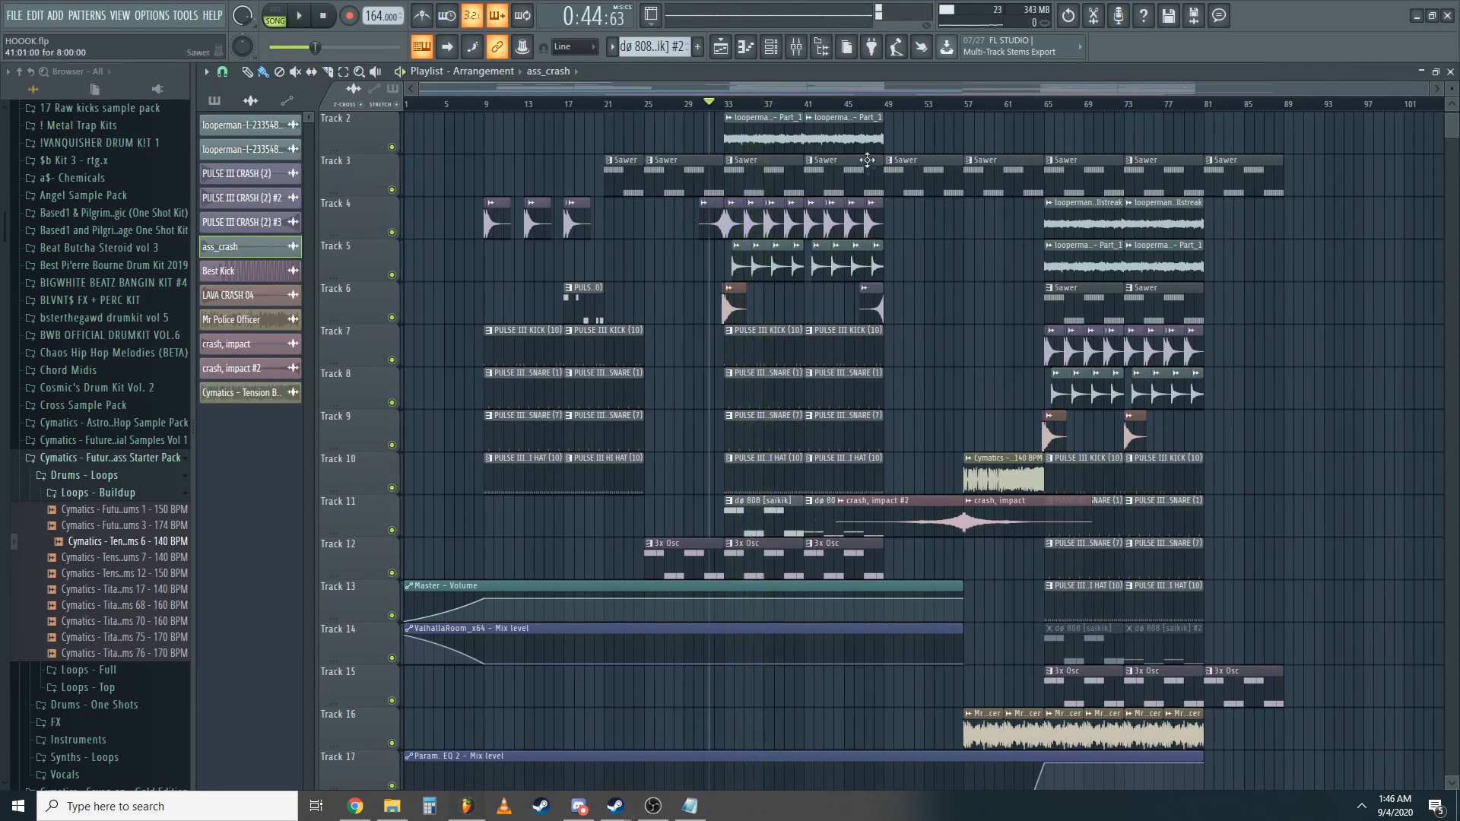
- Play the second half of the first drop and the Sawer-only breakdown after bar 49, and stop playback
key(space)
scroll(964, 299, up, 2)
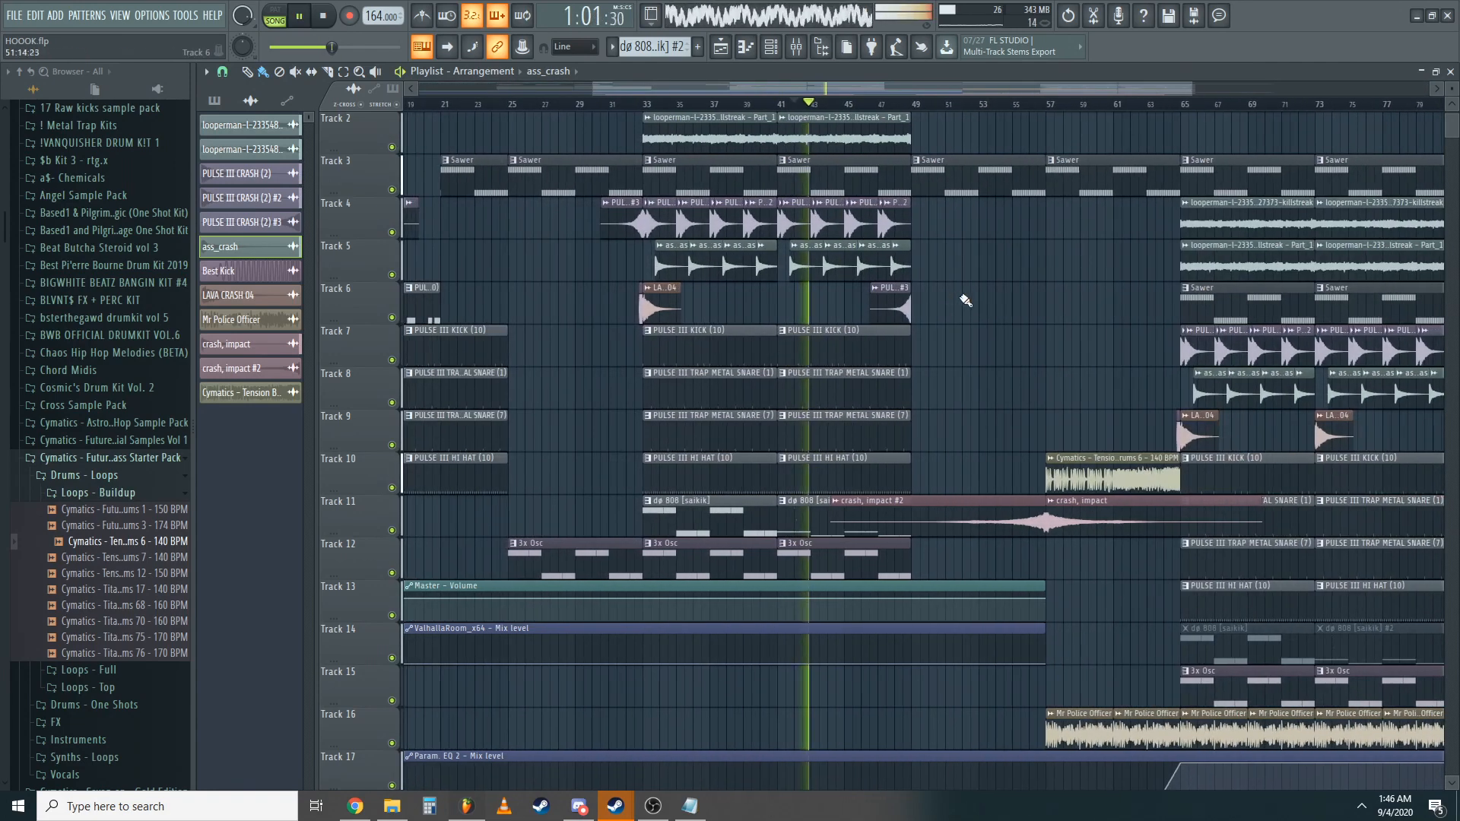
key(space)
scroll(1093, 368, up, 2)
key(space)
scroll(1034, 441, down, 3)
scroll(1016, 442, up, 3)
scroll(1016, 442, down, 4)
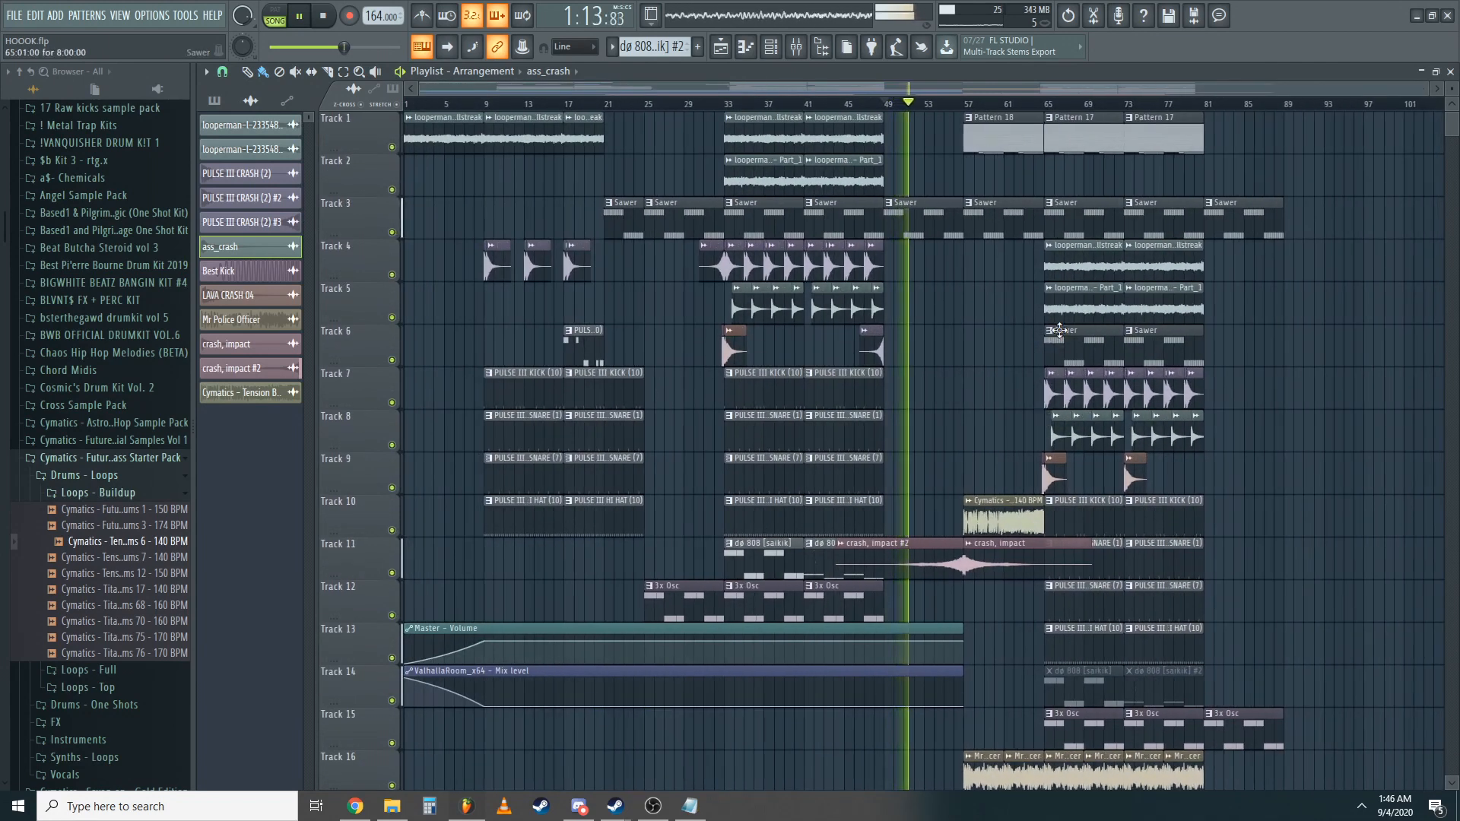
key(space)
- Play the buildup around bar 57 with Pattern 18, the Cymatics tension drums and the Mr Police Officer vocal, and stop
click(958, 104)
scroll(987, 163, up, 4)
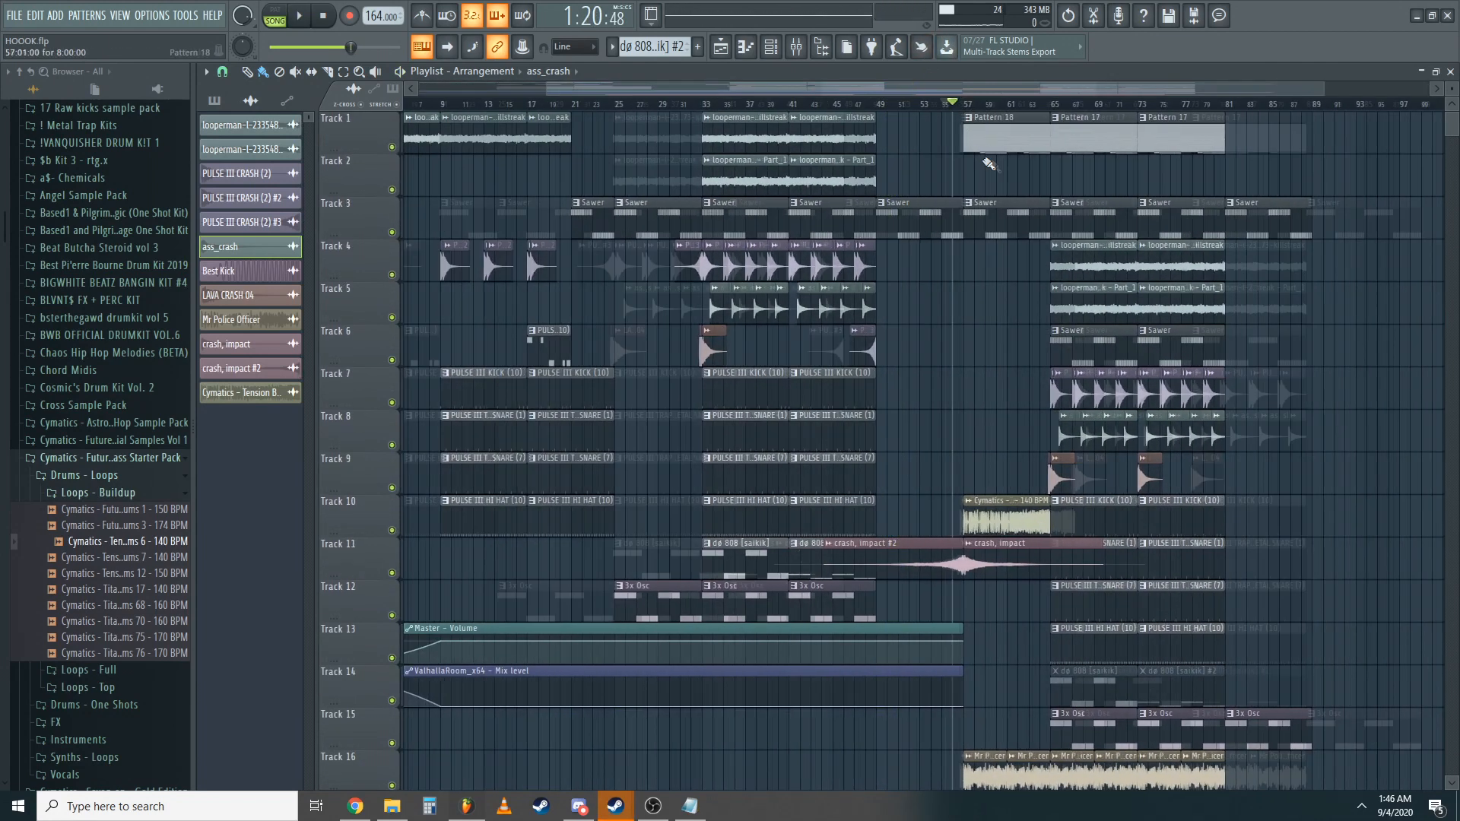
click(961, 137)
scroll(897, 405, down, 5)
key(space)
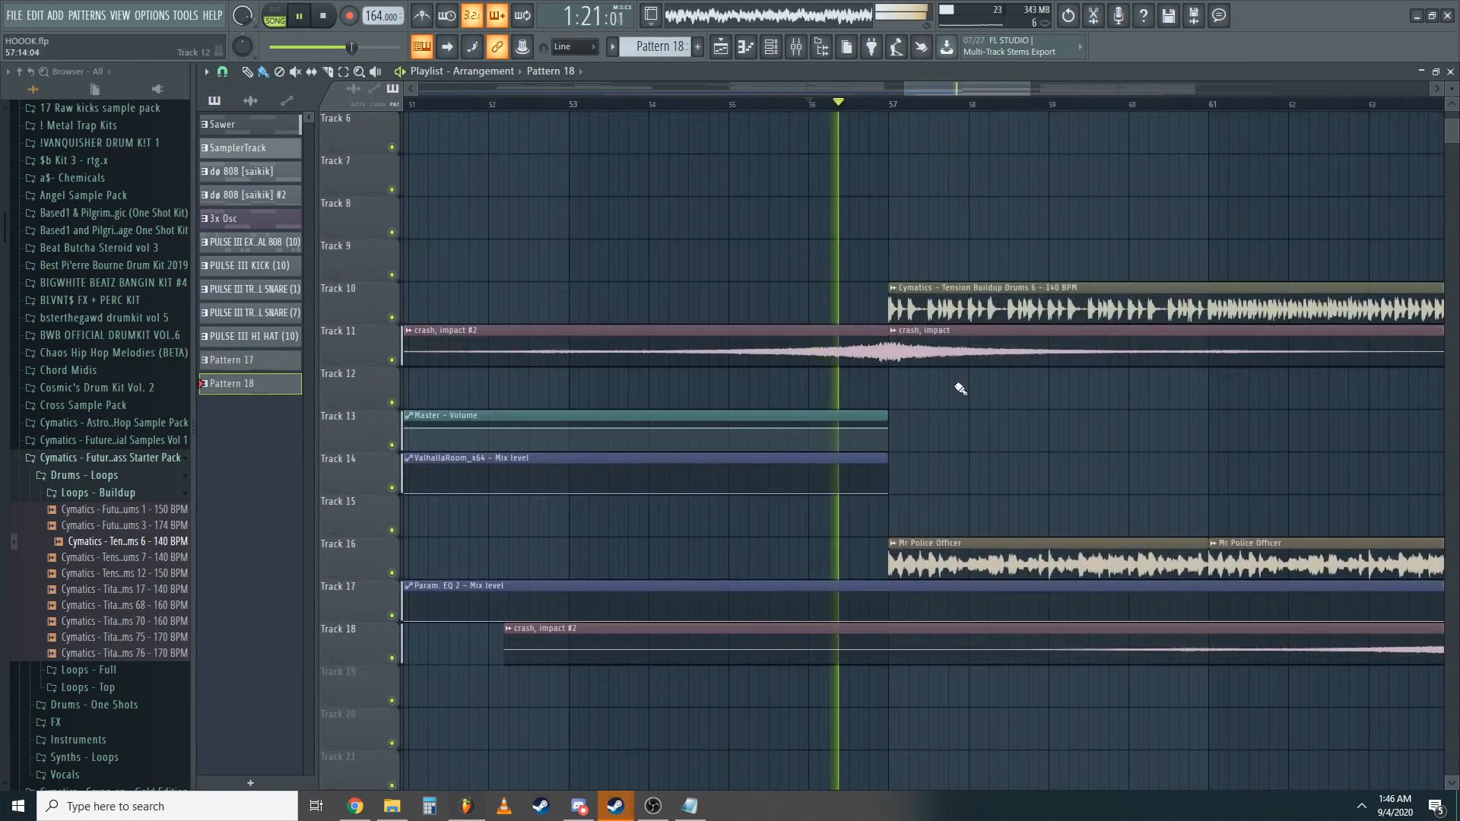
scroll(960, 389, up, 5)
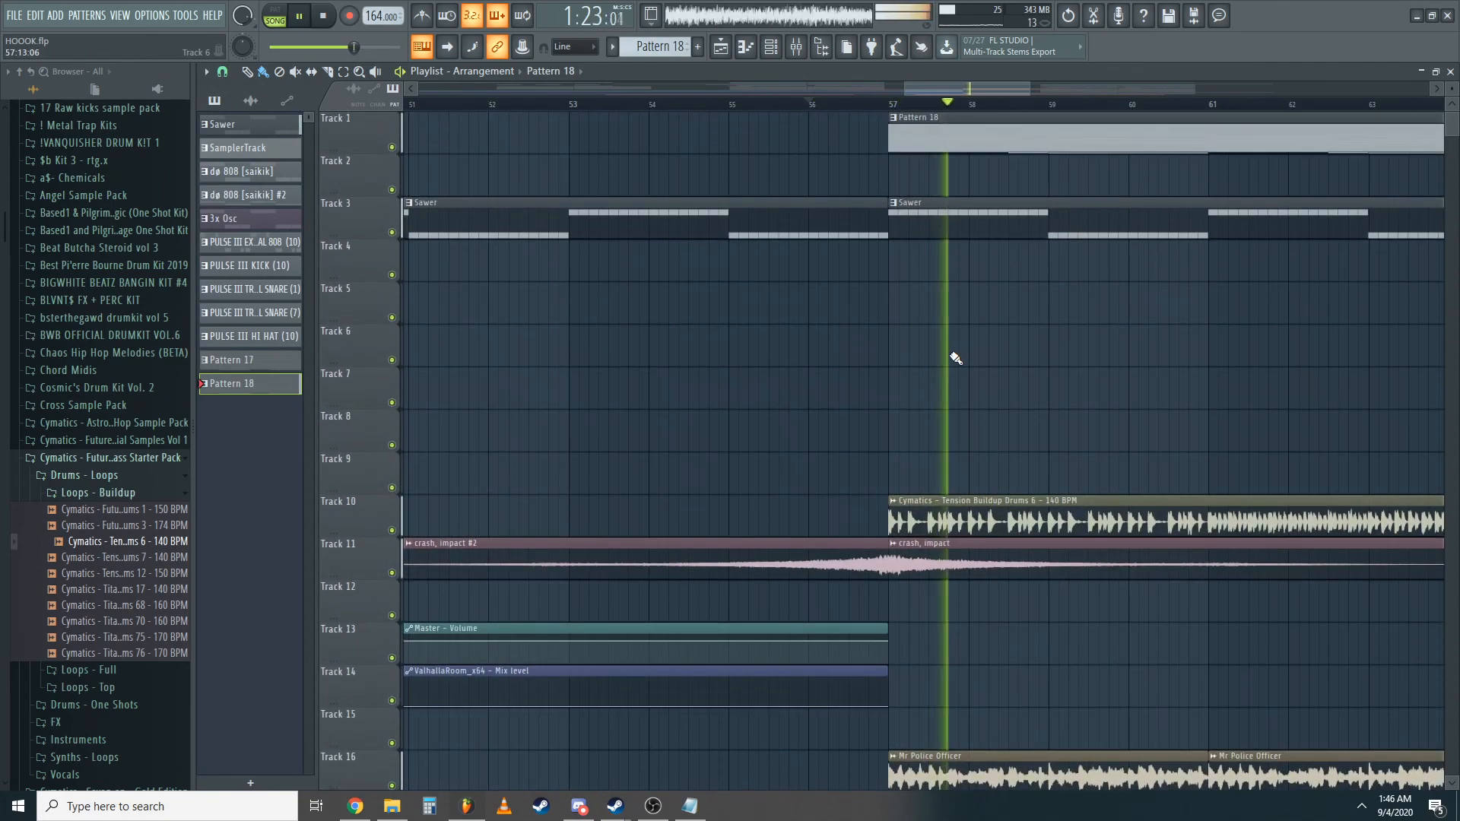
scroll(951, 358, down, 4)
scroll(1076, 443, up, 4)
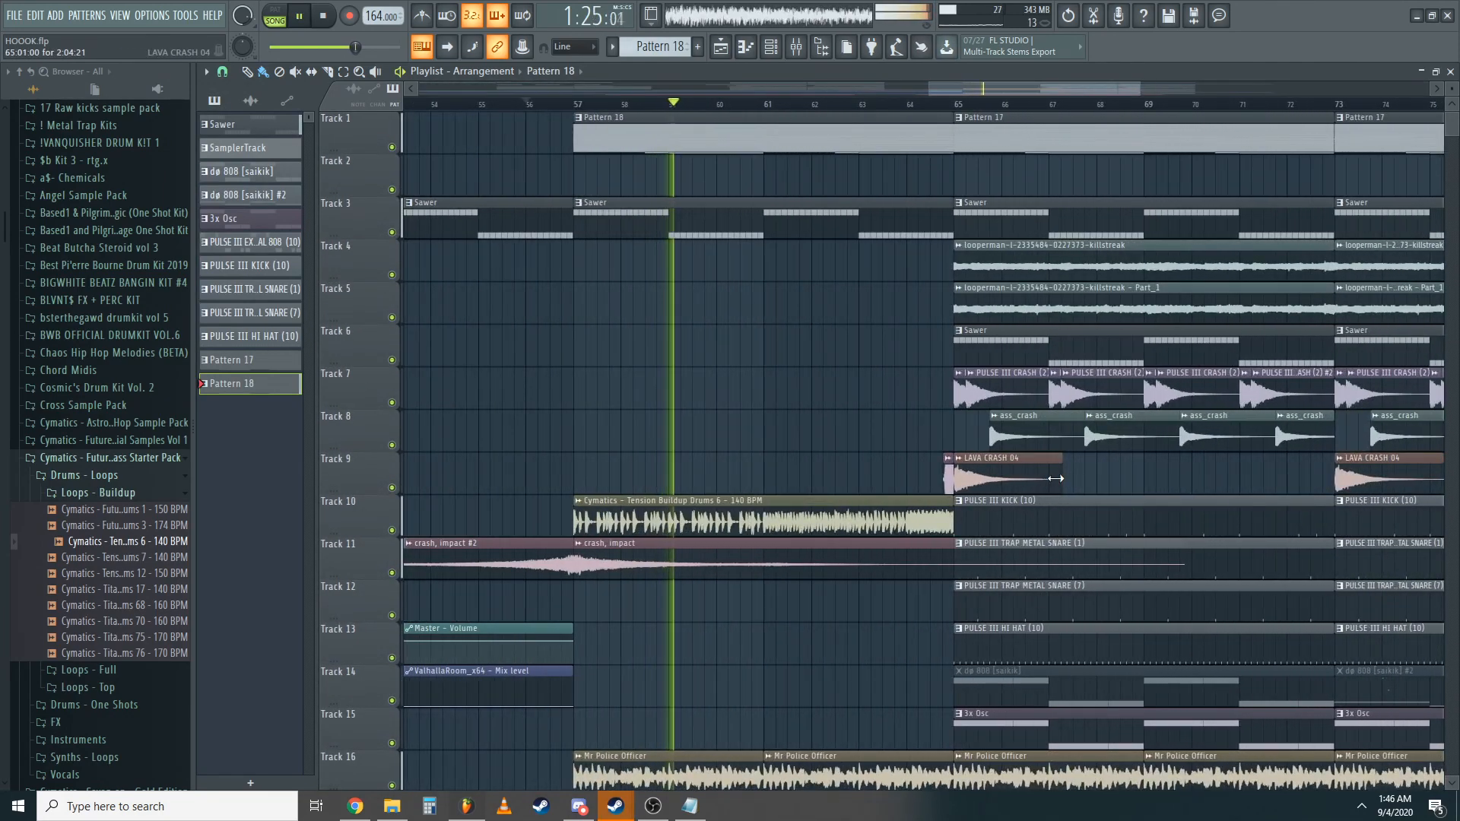
scroll(825, 563, down, 3)
key(space)
- Play the transition from bar 63 into the second drop at bar 65 and stop playback
click(884, 106)
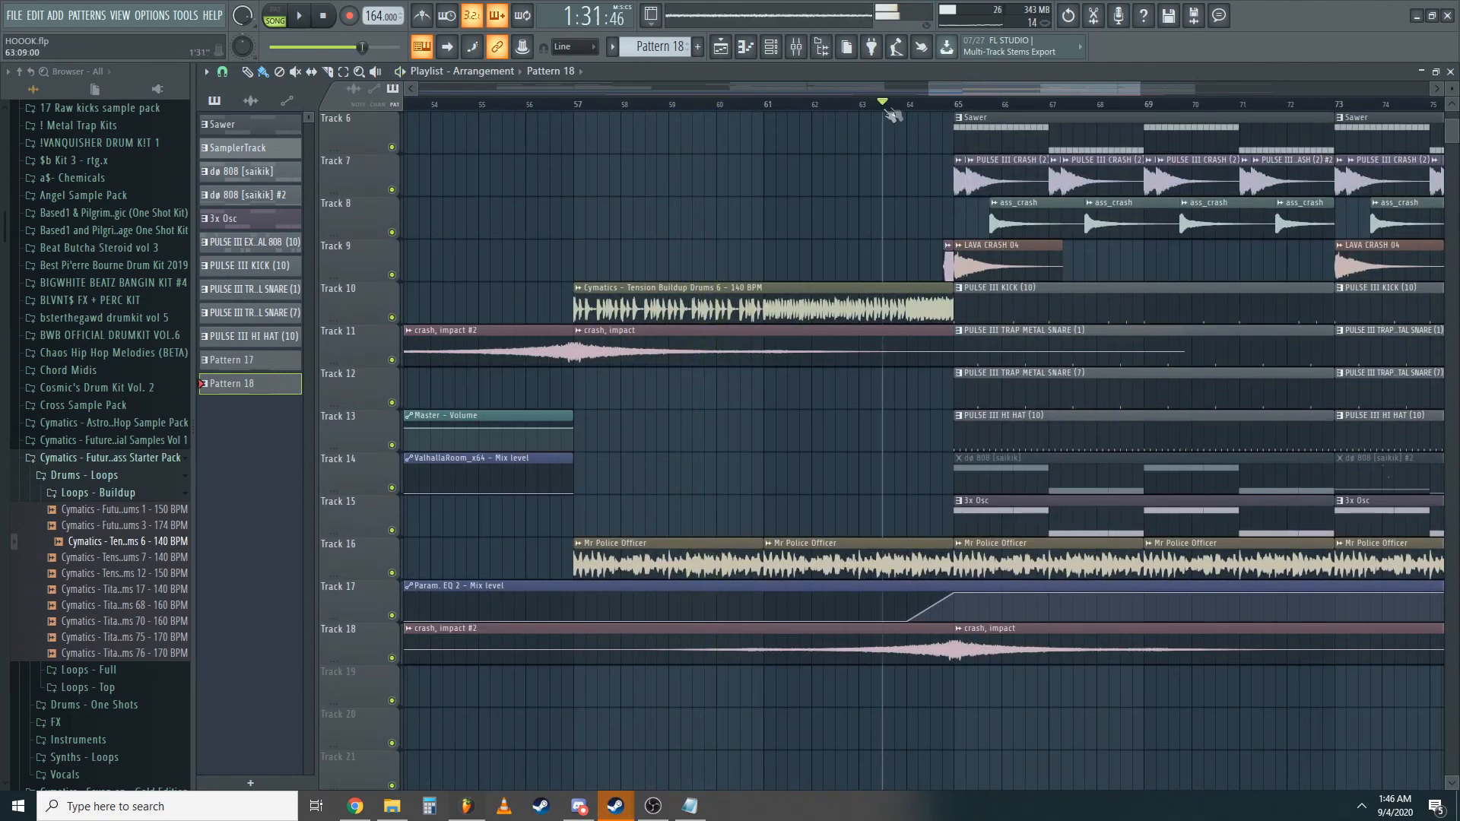
scroll(1077, 302, up, 5)
key(space)
scroll(1079, 303, up, 3)
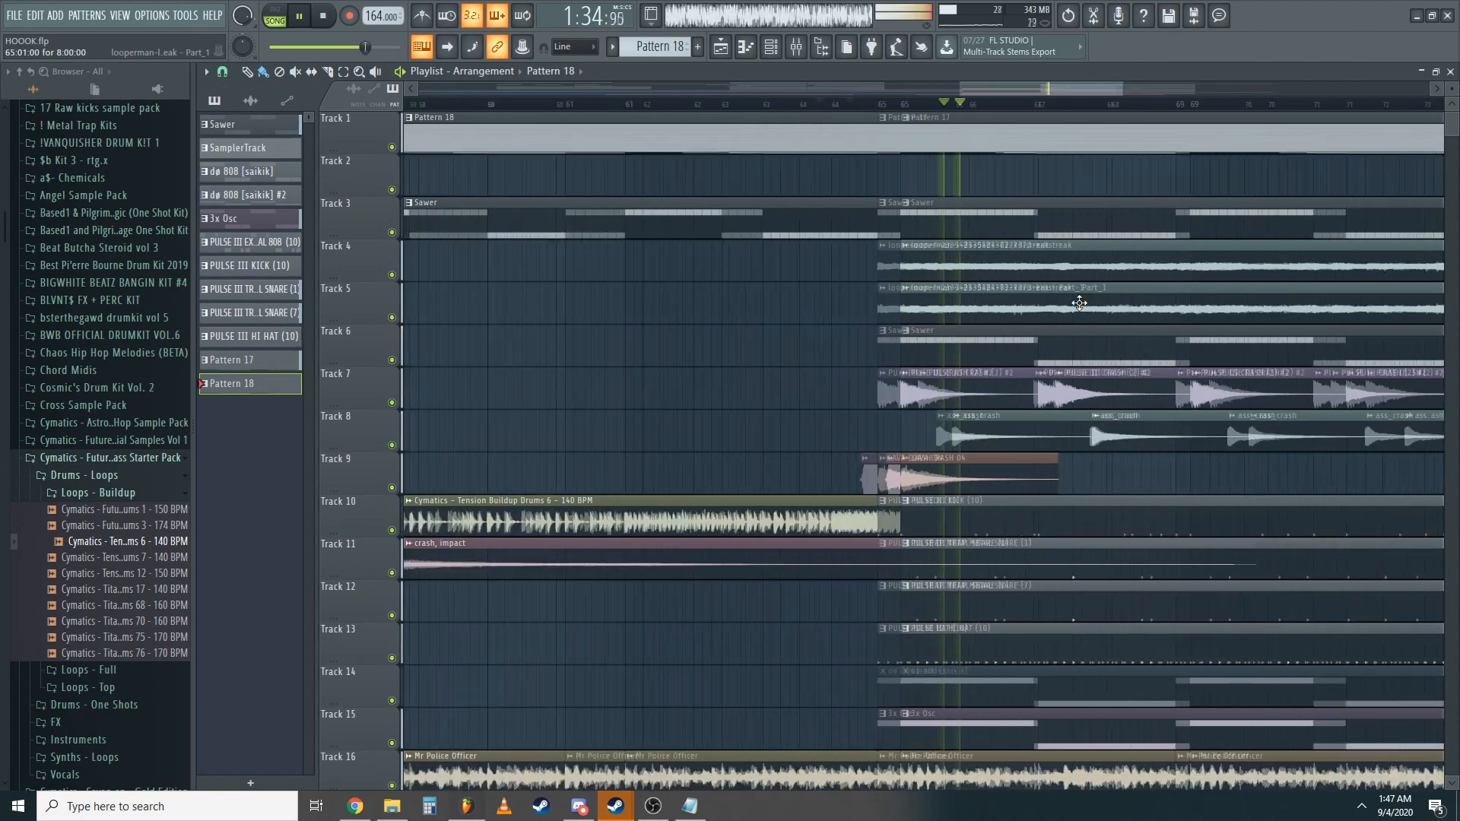
key(space)
- Unmute the dø 808 [saikik] and dø 808 [saikik] #2 clips on Track 14 in the second drop
scroll(1076, 301, down, 3)
scroll(994, 440, down, 3)
scroll(802, 473, down, 4)
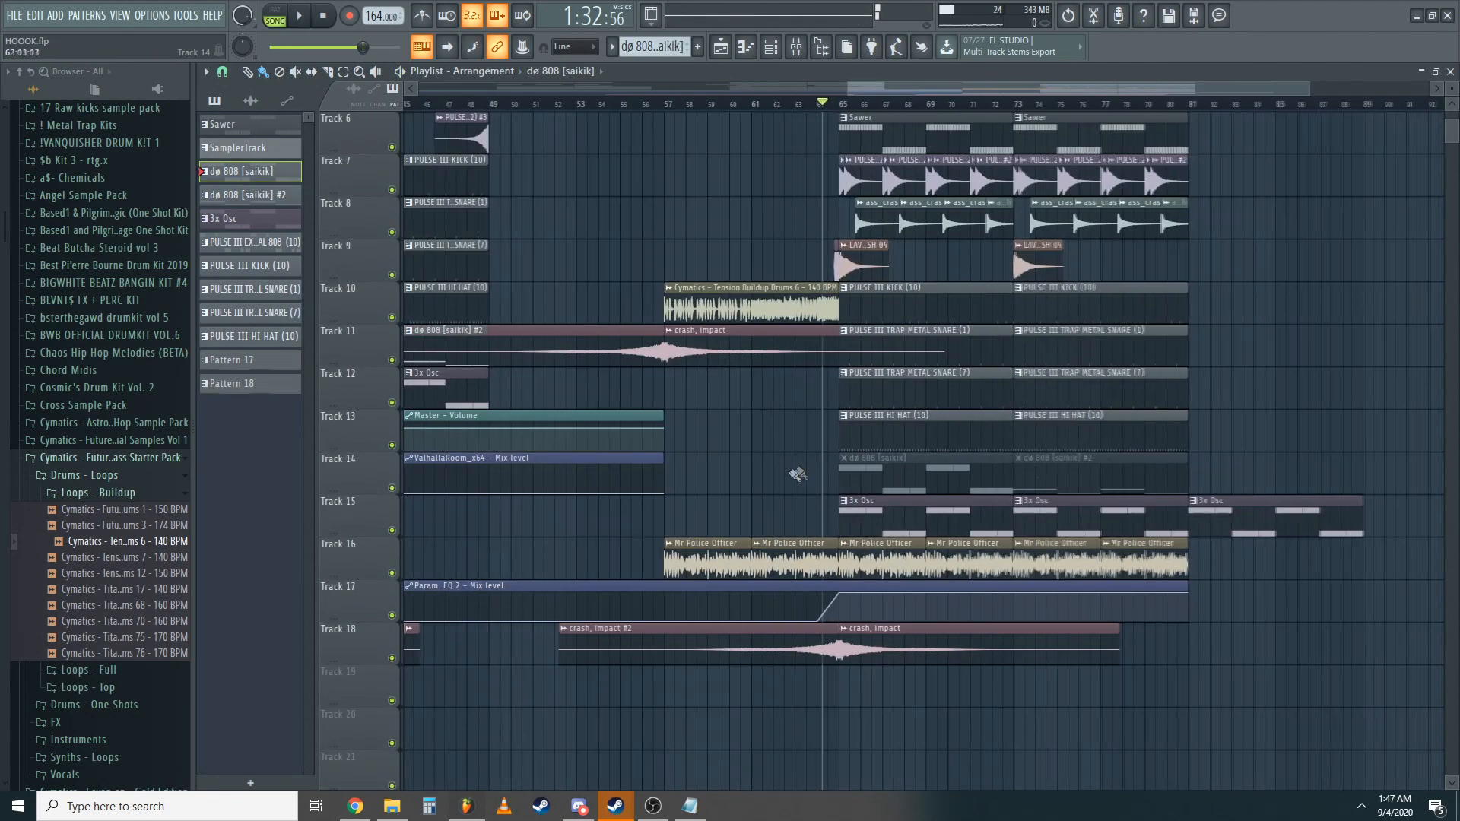
alt+right_click(943, 480)
alt+right_click(1053, 491)
- Play the second drop at bar 65 with its 808s on, viewing the layered clips, and stop playback
key(space)
scroll(948, 479, up, 5)
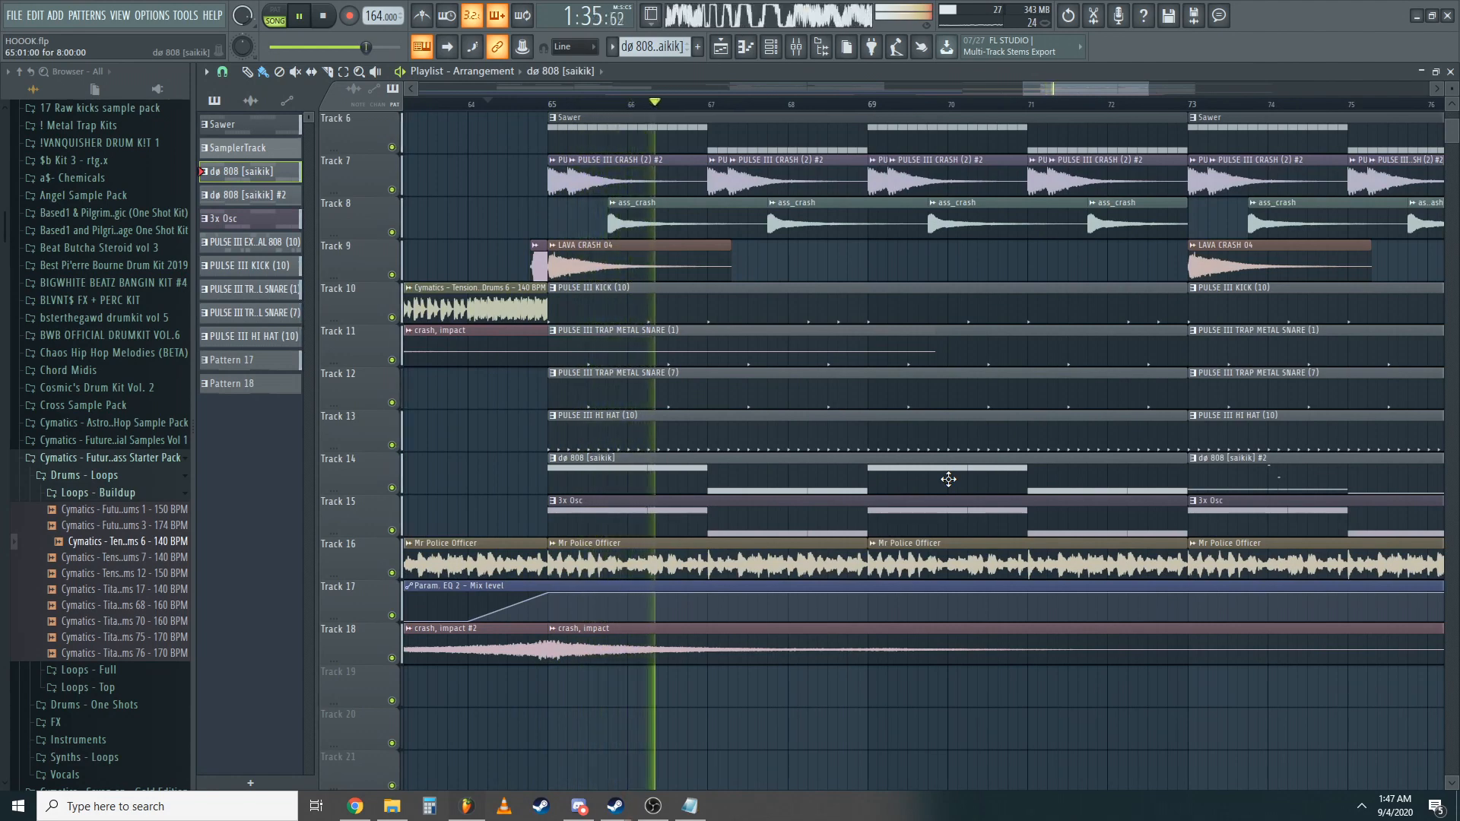
scroll(944, 479, down, 6)
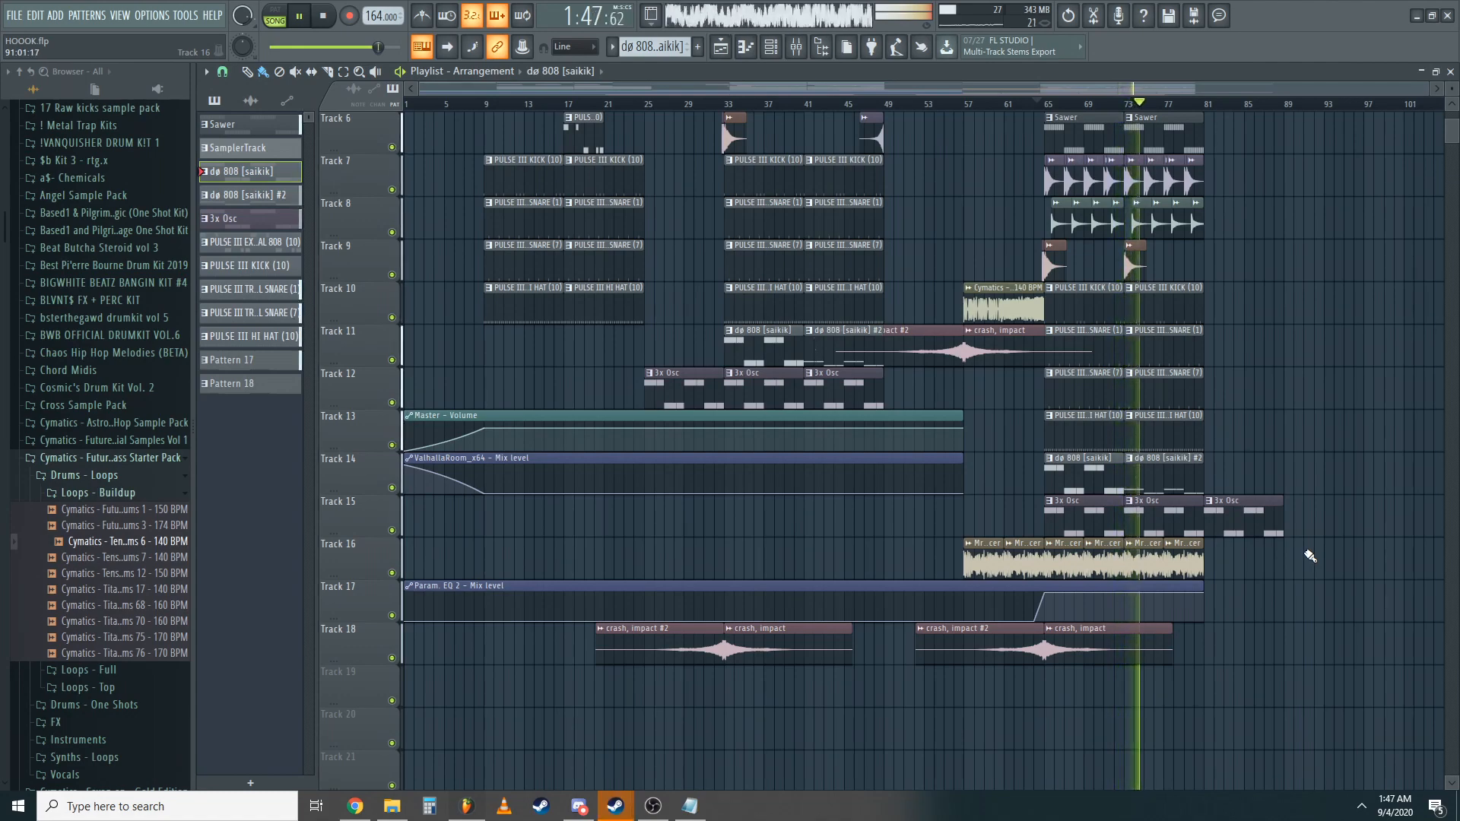
scroll(1311, 556, up, 4)
scroll(1309, 554, up, 5)
key(space)
- Place the playhead at bar 81, where the second drop ends, and review the outro clips across the arrangement
click(1005, 104)
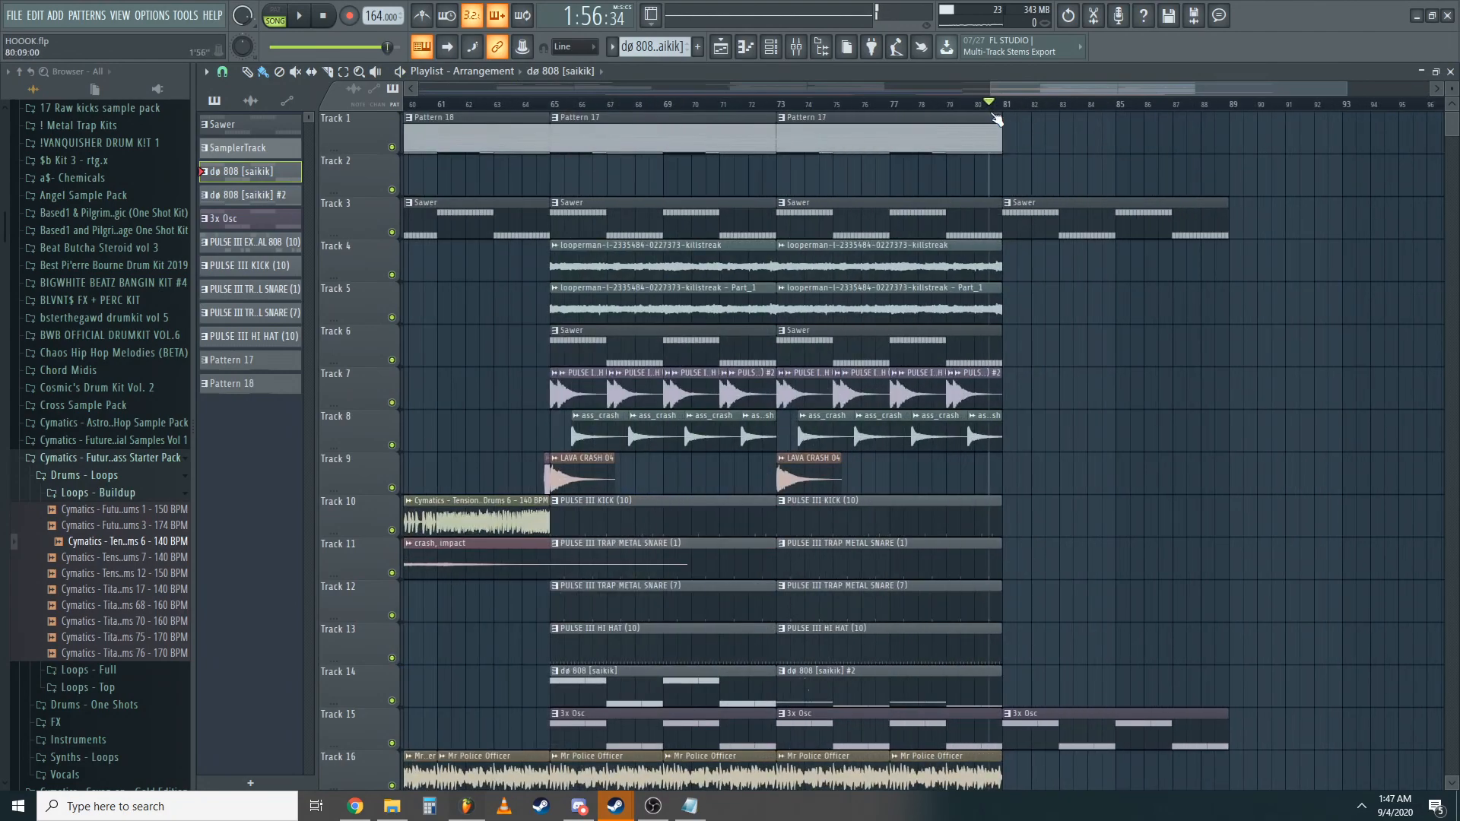
drag(992, 115, 1012, 118)
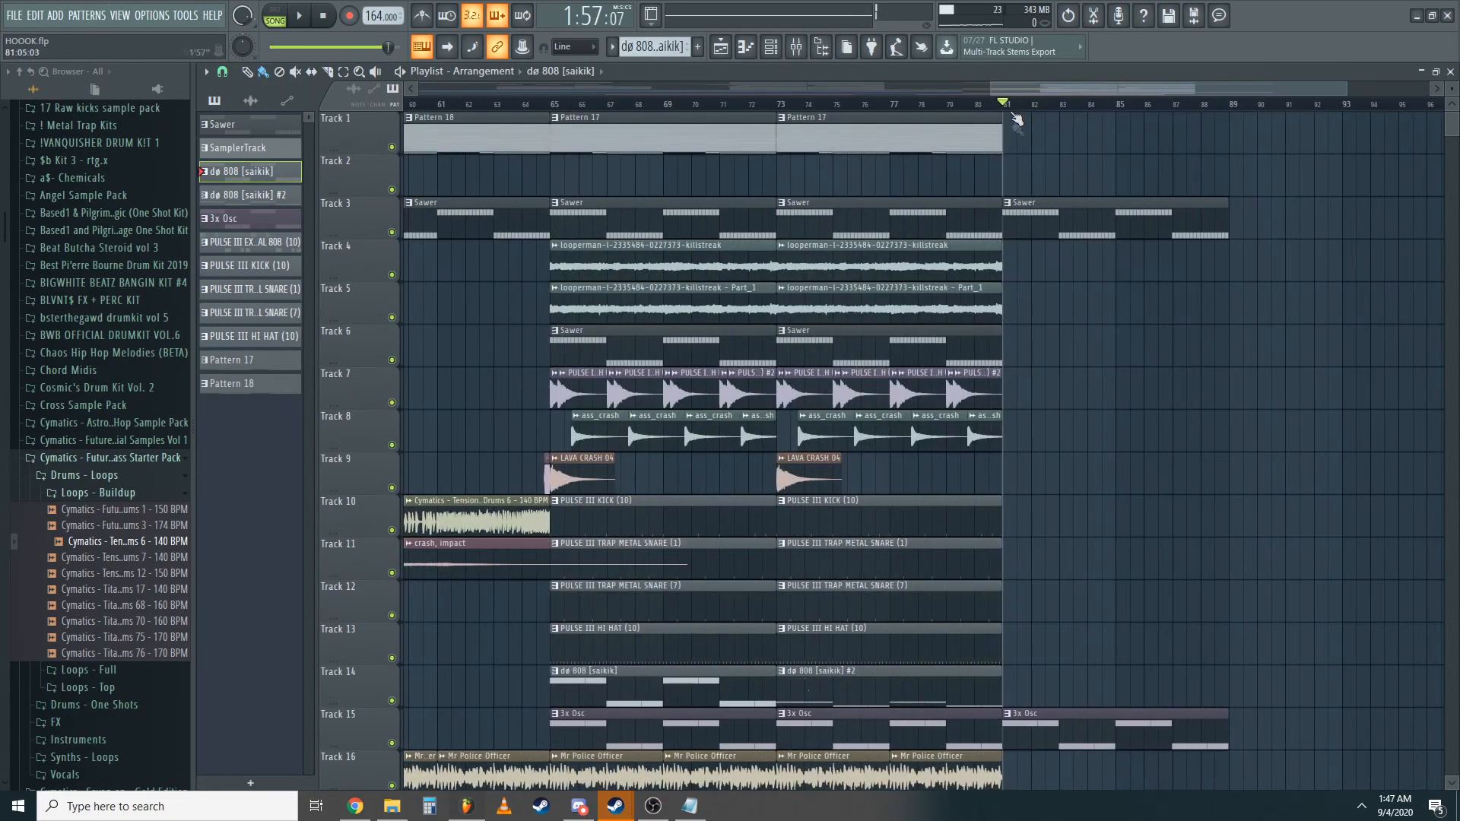
scroll(1068, 403, down, 5)
scroll(1050, 453, up, 5)
scroll(1029, 518, down, 3)
scroll(1265, 494, down, 2)
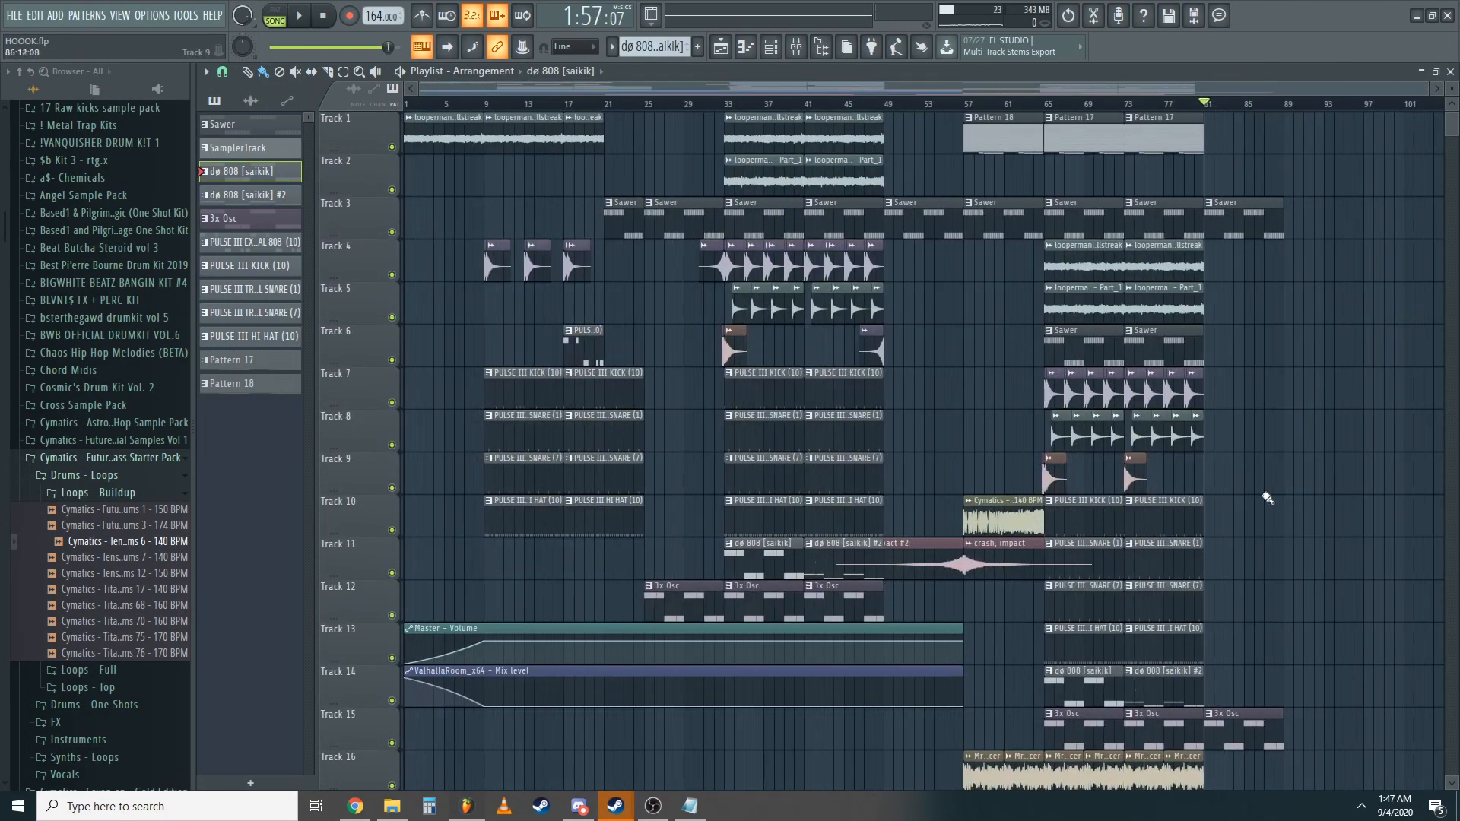
scroll(978, 456, down, 4)
- Move the Master - Volume automation clip to Track 19, extend it to bar 97, and fade the volume out from bar 81
drag(943, 458, 1284, 723)
right_click(964, 728)
click(1002, 741)
right_click(1247, 731)
right_click(1205, 730)
click(1251, 753)
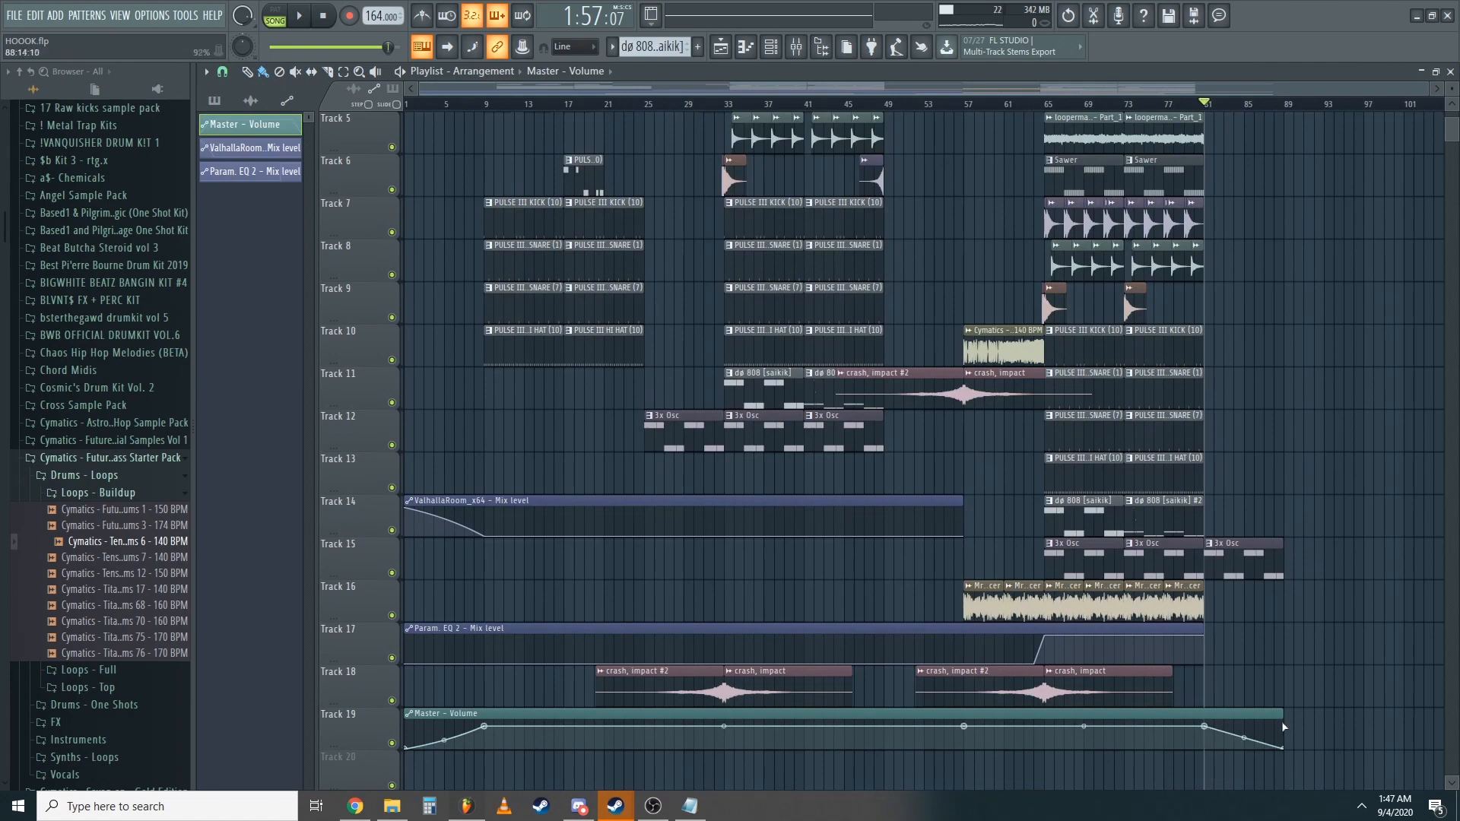
drag(1284, 722, 1363, 726)
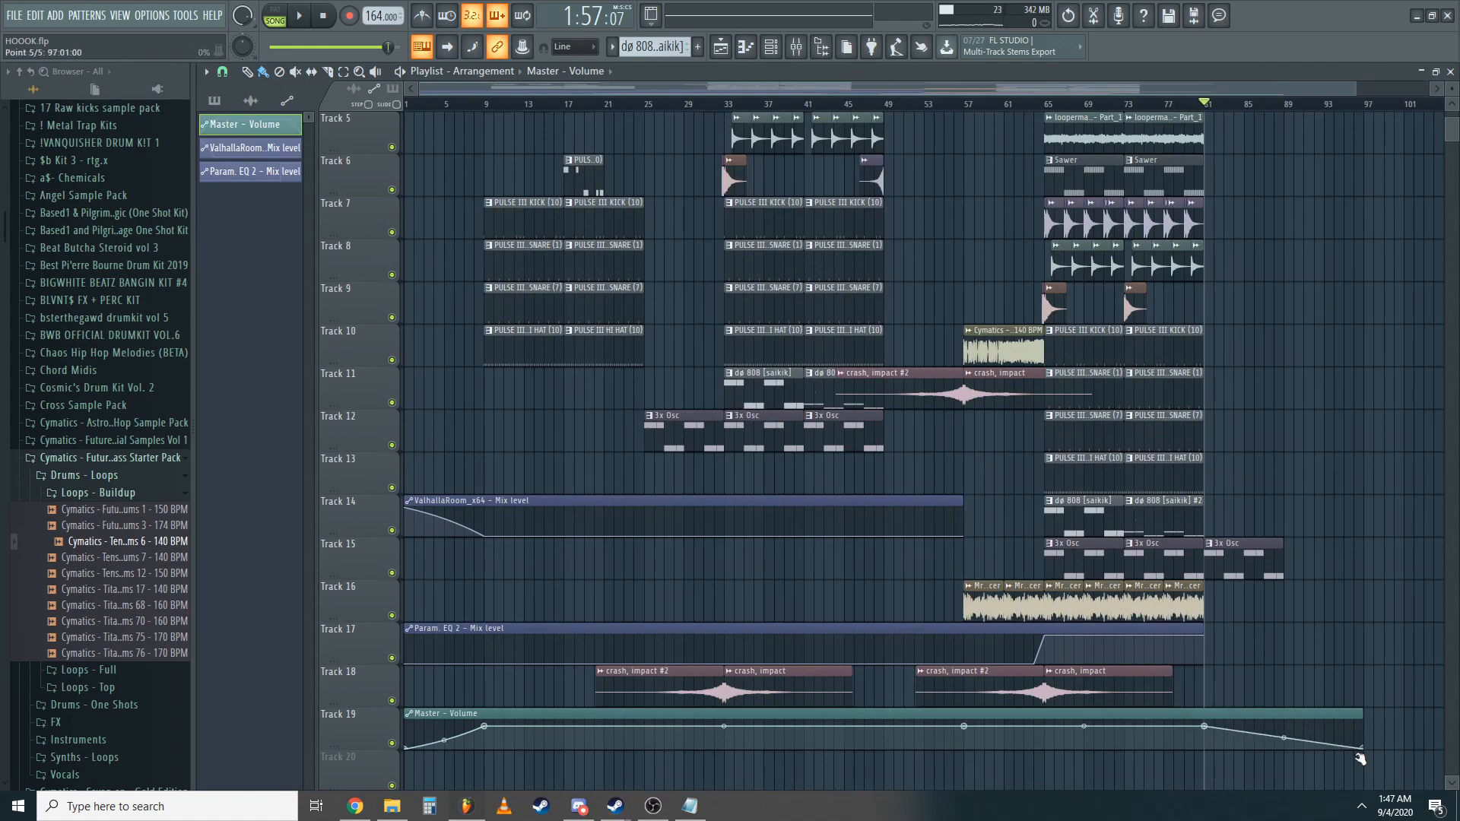
- Continue the Sawer part to bar 97 and move the ValhallaRoom_x64 mix automation to Track 20, extended to bar 97 and rising from bar 81
scroll(1327, 381, up, 3)
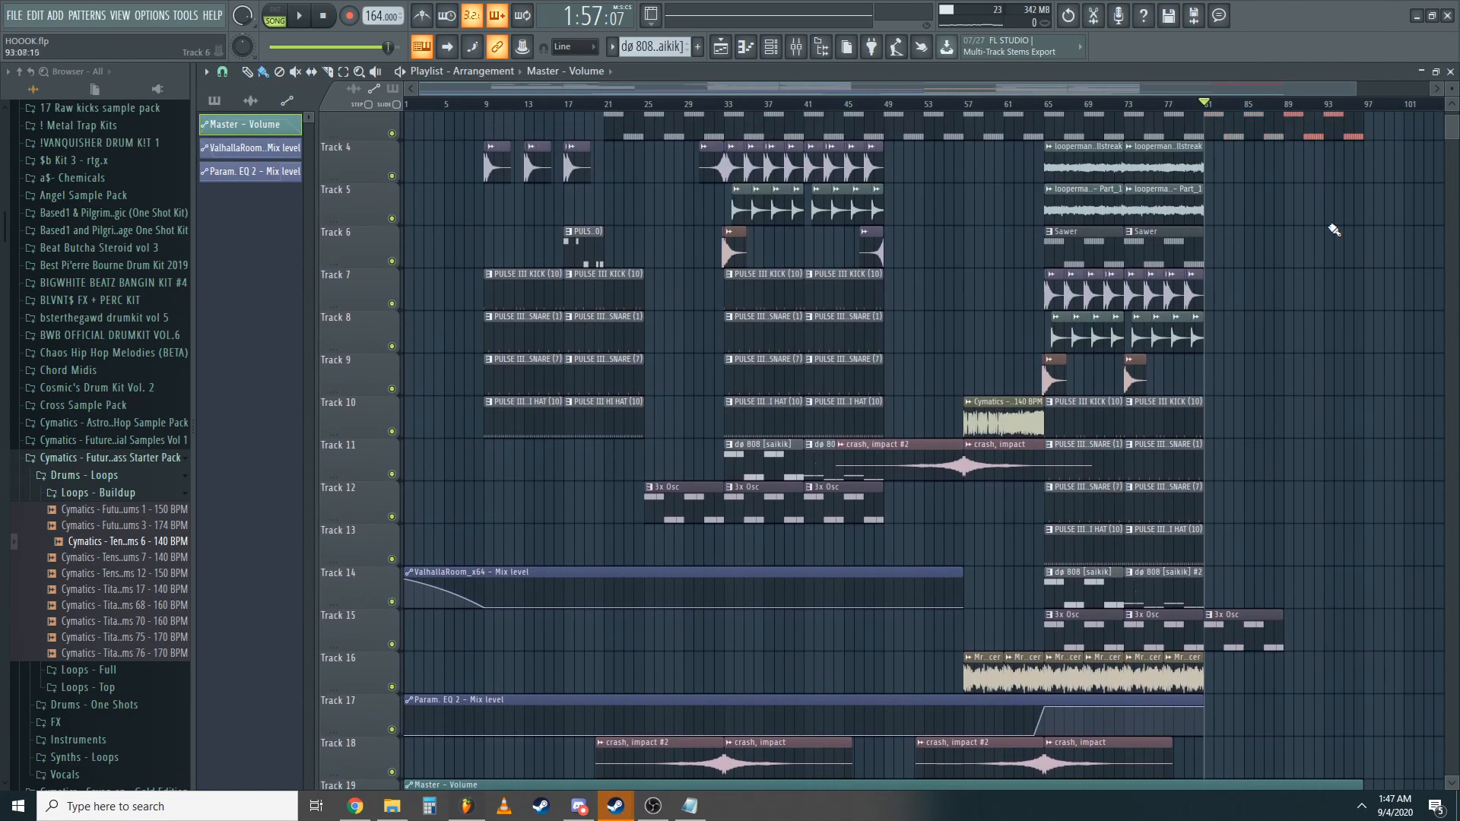
scroll(1333, 230, down, 3)
drag(933, 448, 1340, 714)
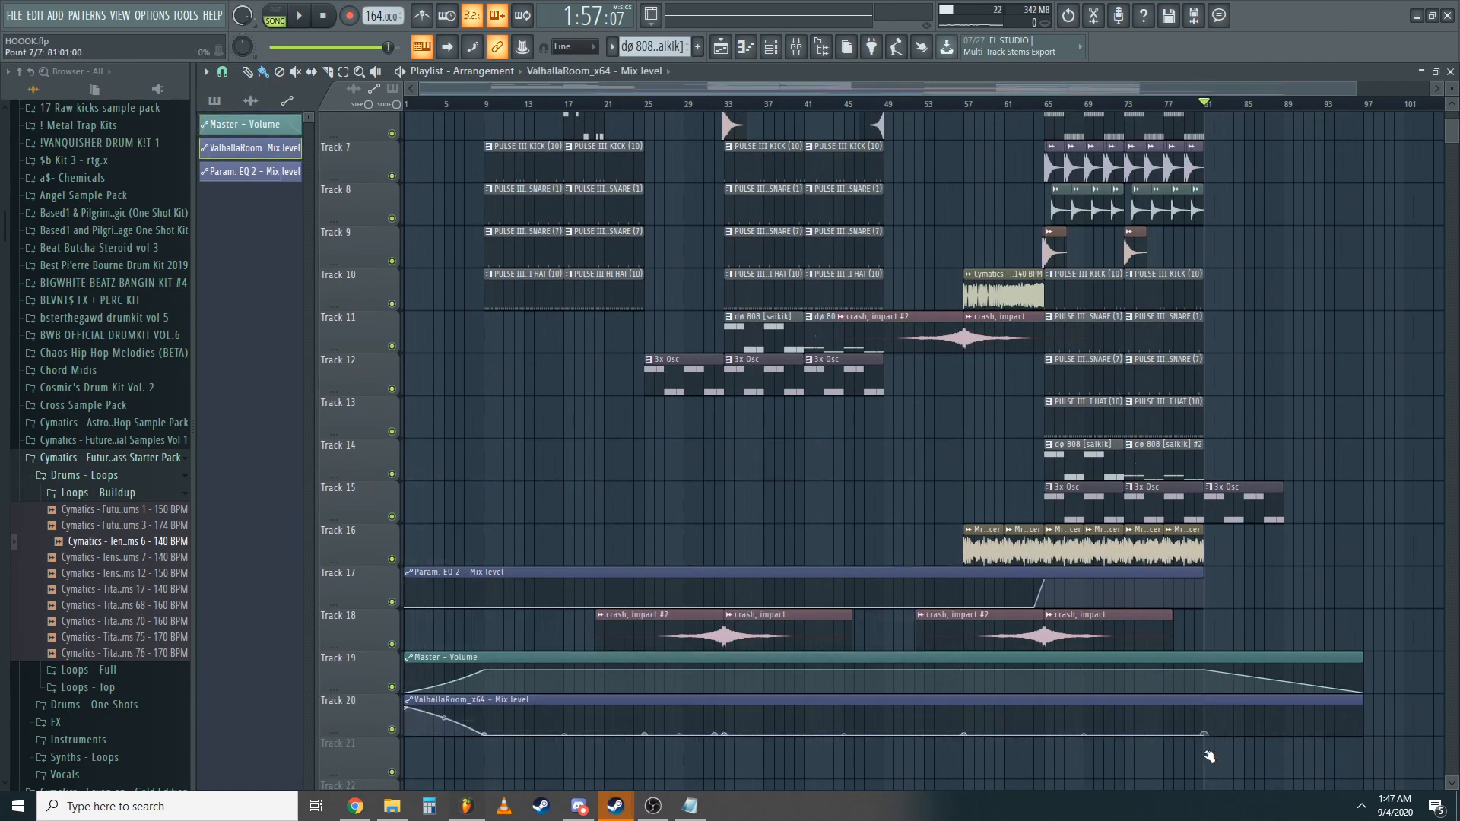
- Find the RAIN 3 sample in the LAVA BEATS DRUMKIT's FX > AMBIENT SHIT folder and preview it
click(81, 460)
scroll(98, 508, down, 6)
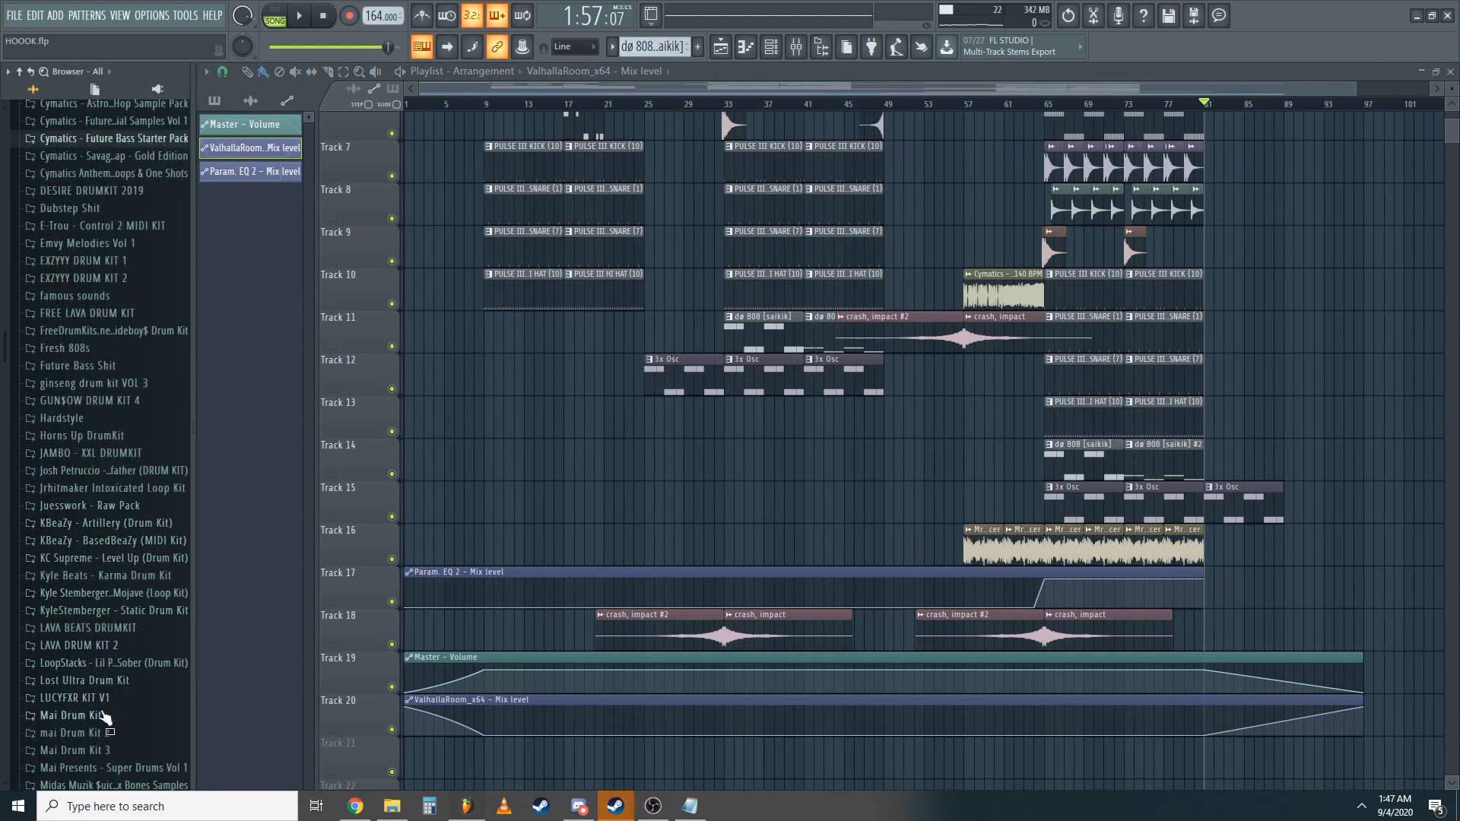
click(91, 628)
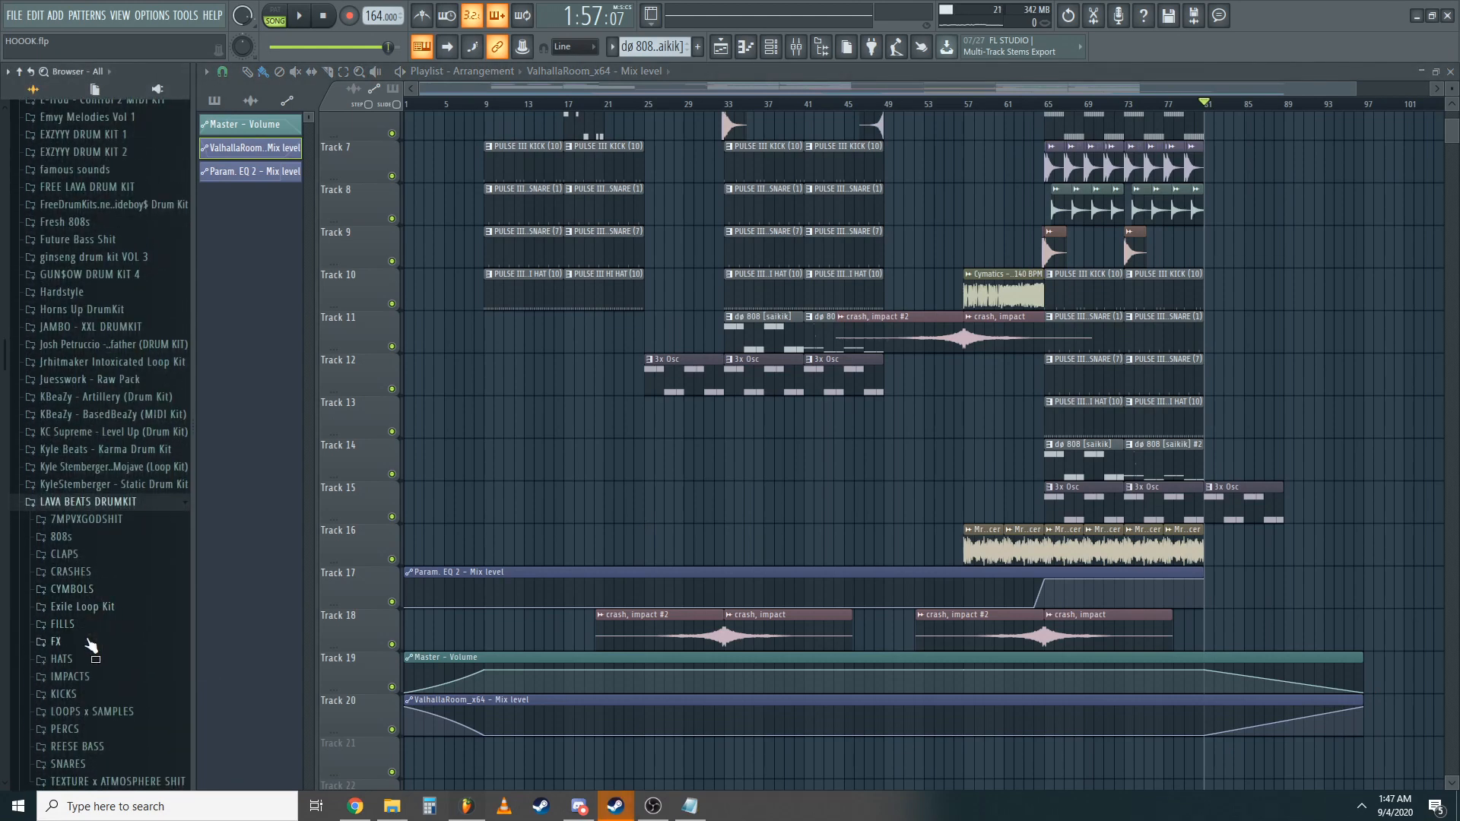
scroll(85, 645, down, 3)
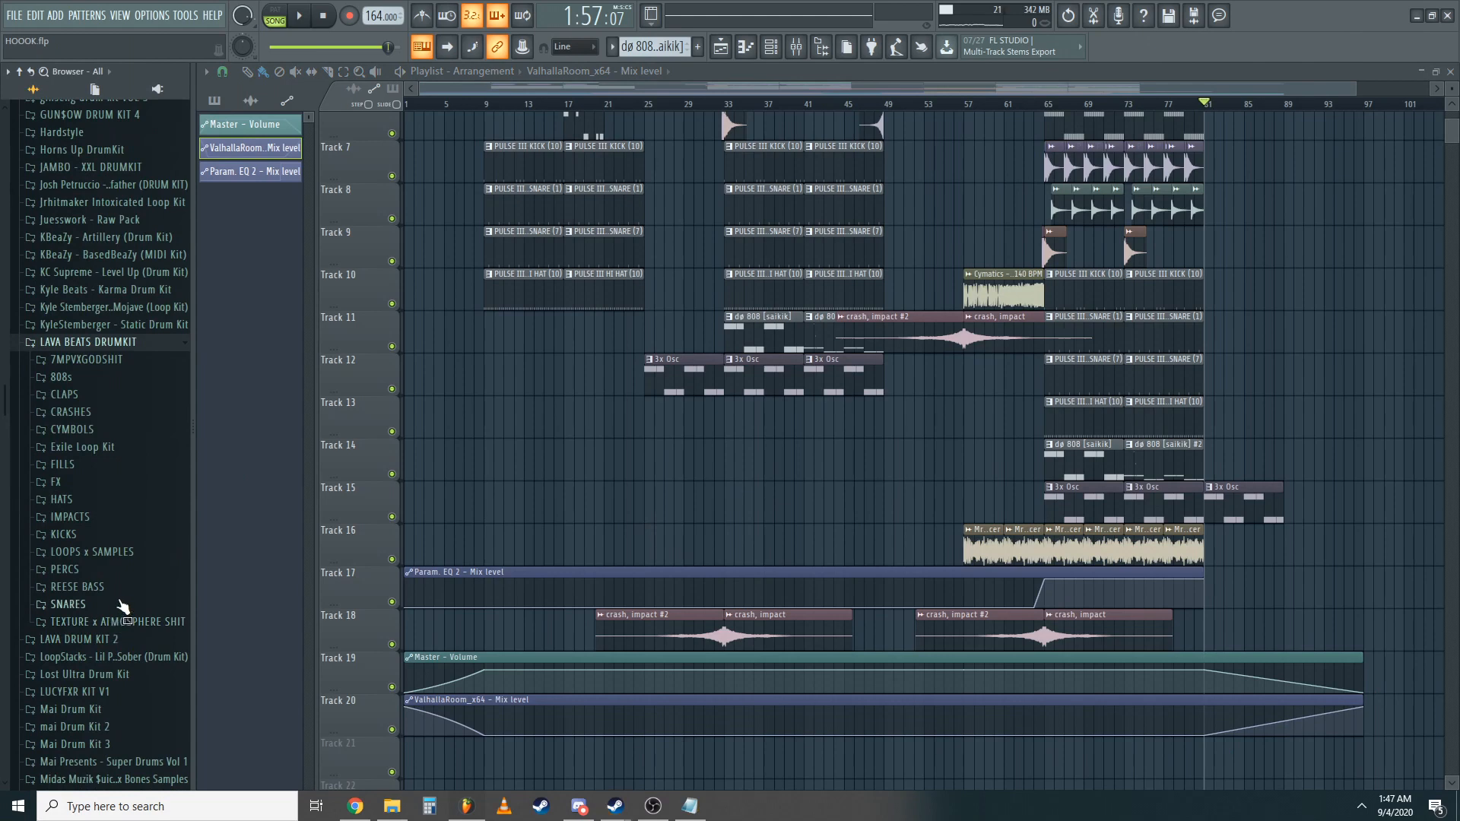
click(46, 482)
click(99, 362)
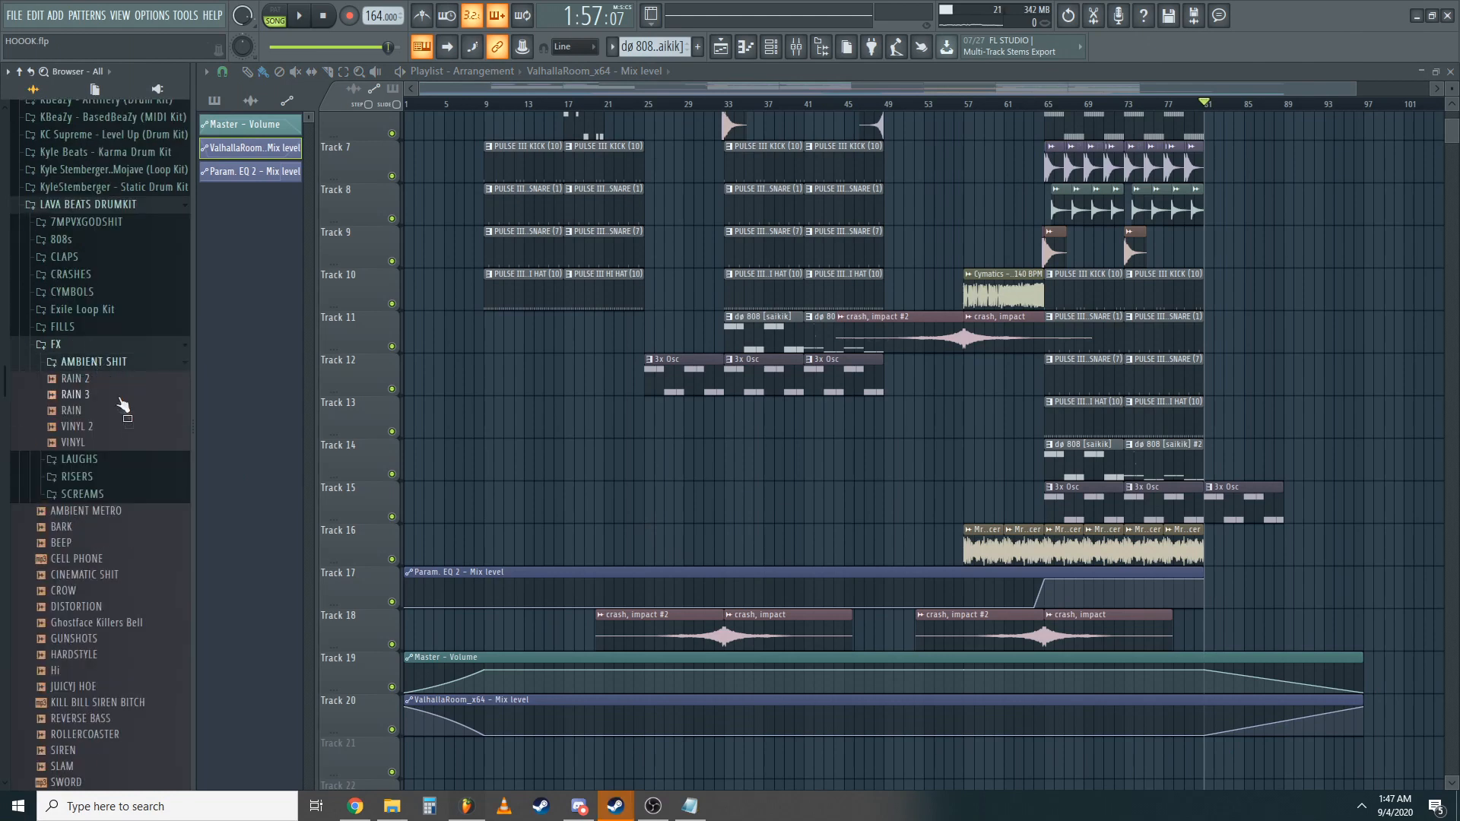
click(127, 395)
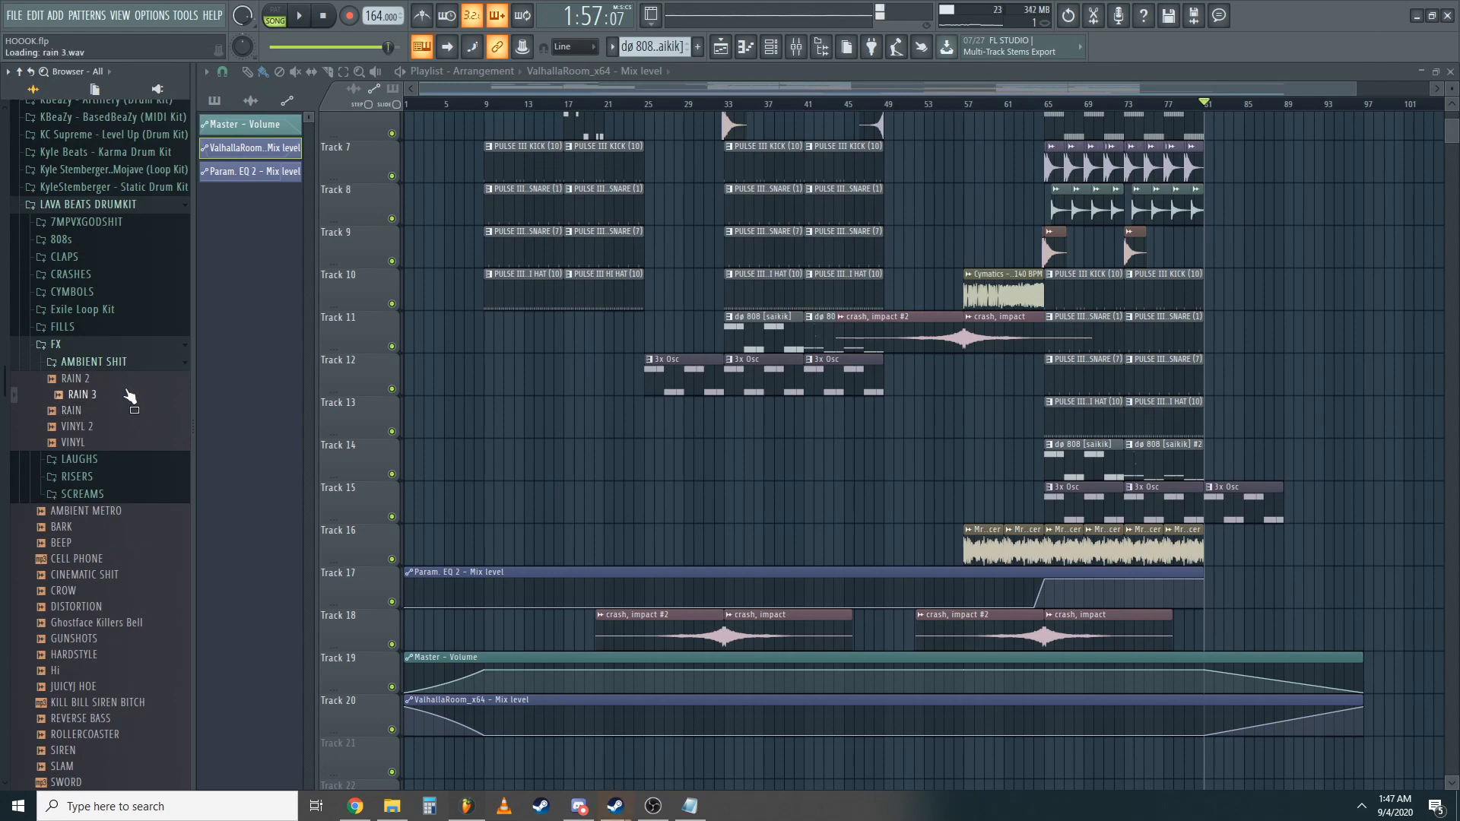
- Place RAIN 3 on Track 21 from the song's start and duplicate it to run past the outro
drag(248, 527, 522, 710)
ctrl+click(659, 681)
key(ctrl+b)
scroll(659, 680, down, 2)
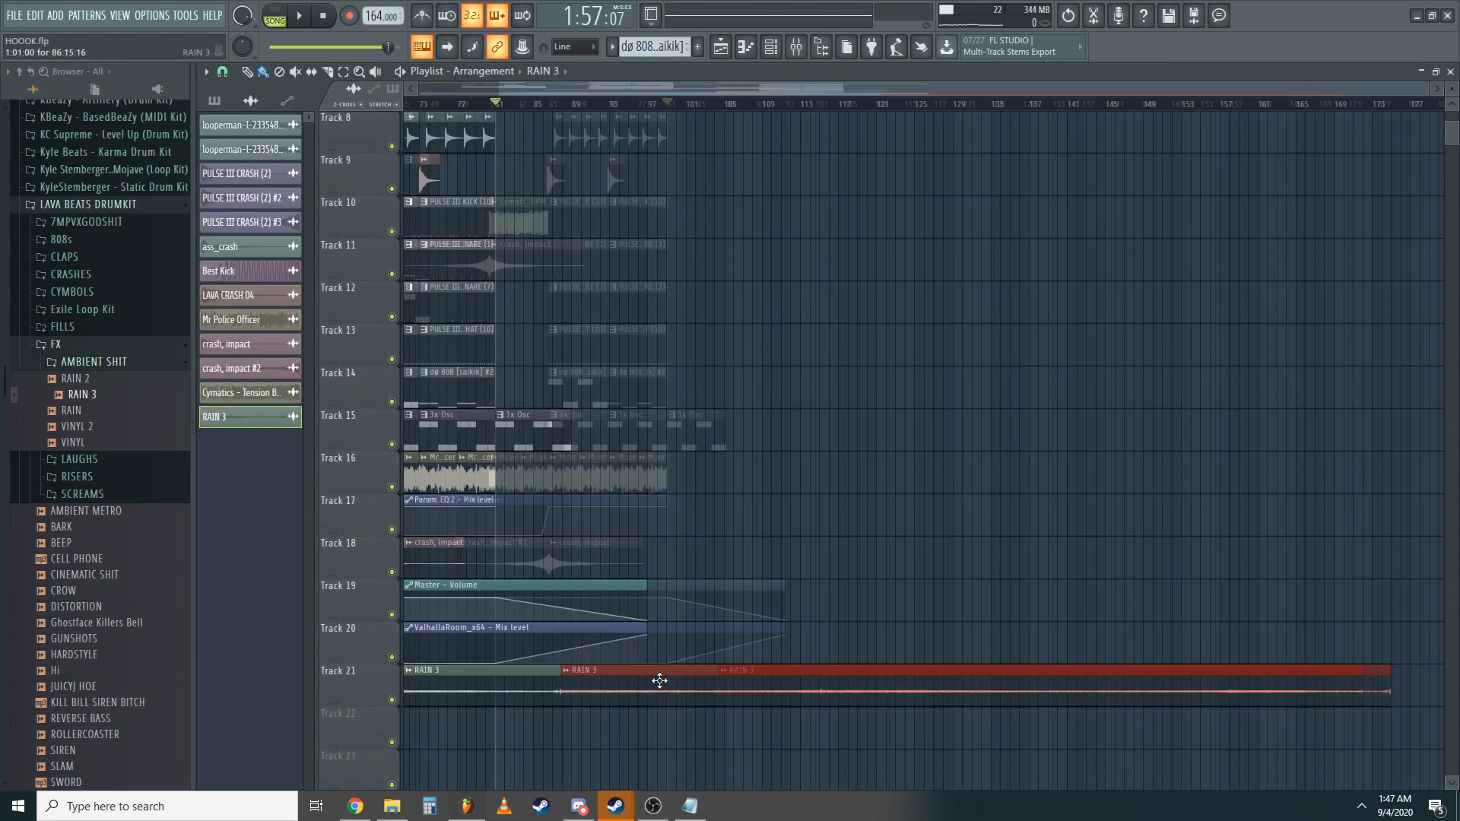
- Slice the Track 21 rain clips at bar 97 and delete the excess beyond the outro's end
click(330, 75)
scroll(947, 669, up, 5)
drag(964, 662, 968, 705)
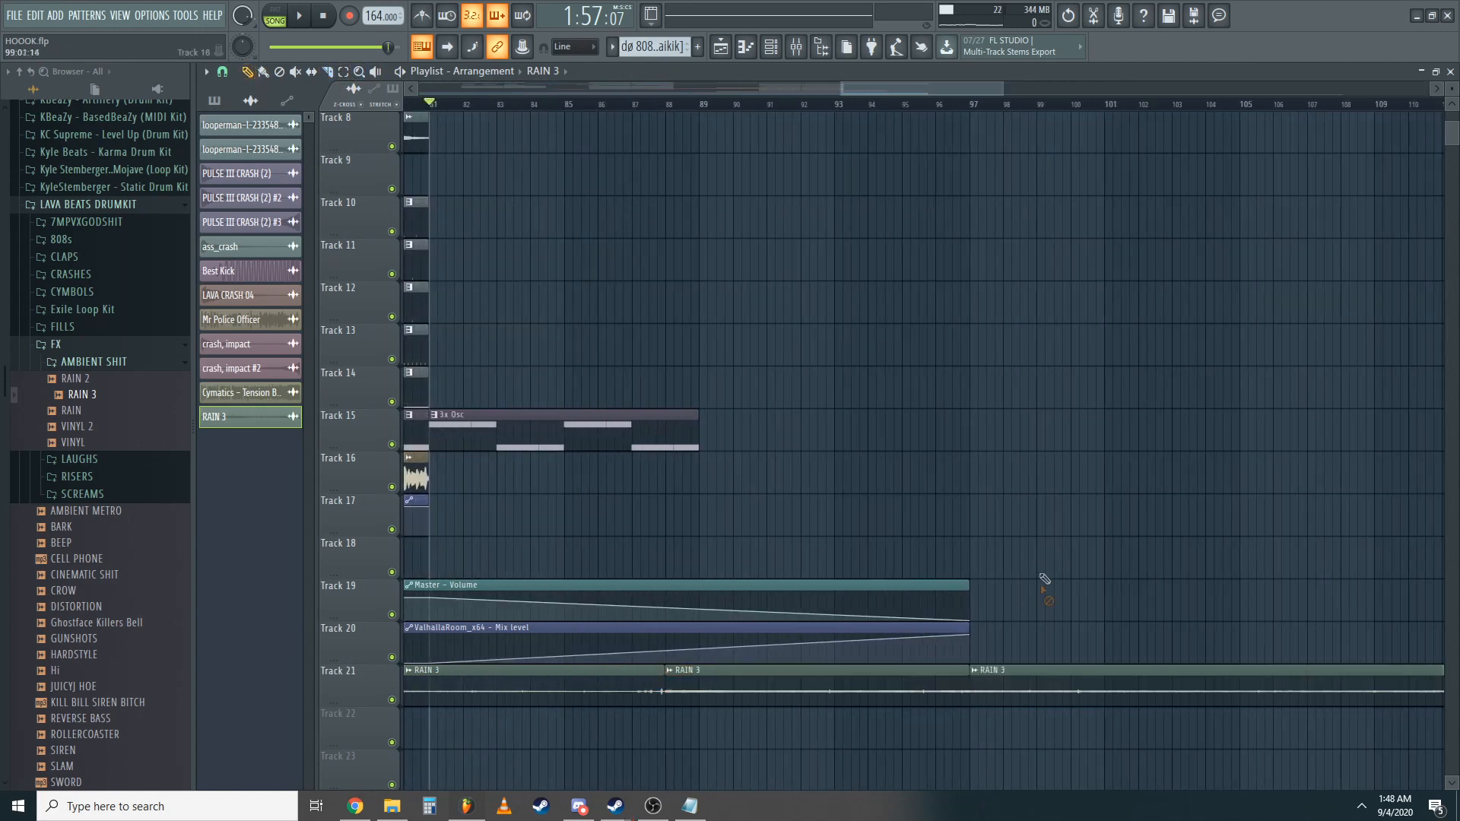
right_click(1005, 681)
double_click(961, 691)
- Play the outro with the rain layer from about bar 89 and bar 94, and stop playback
key(space)
click(700, 103)
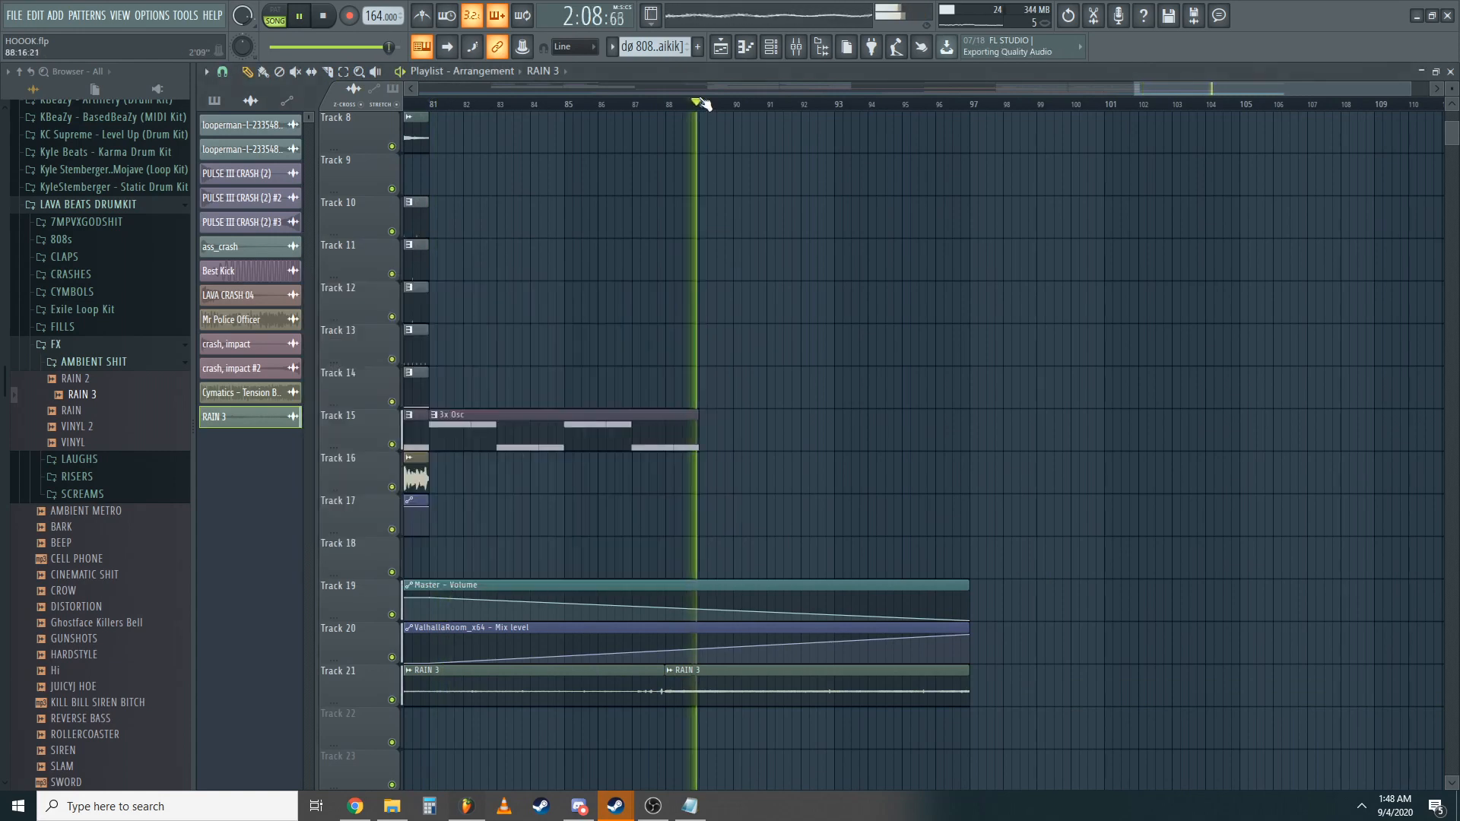
scroll(798, 290, down, 5)
click(1270, 104)
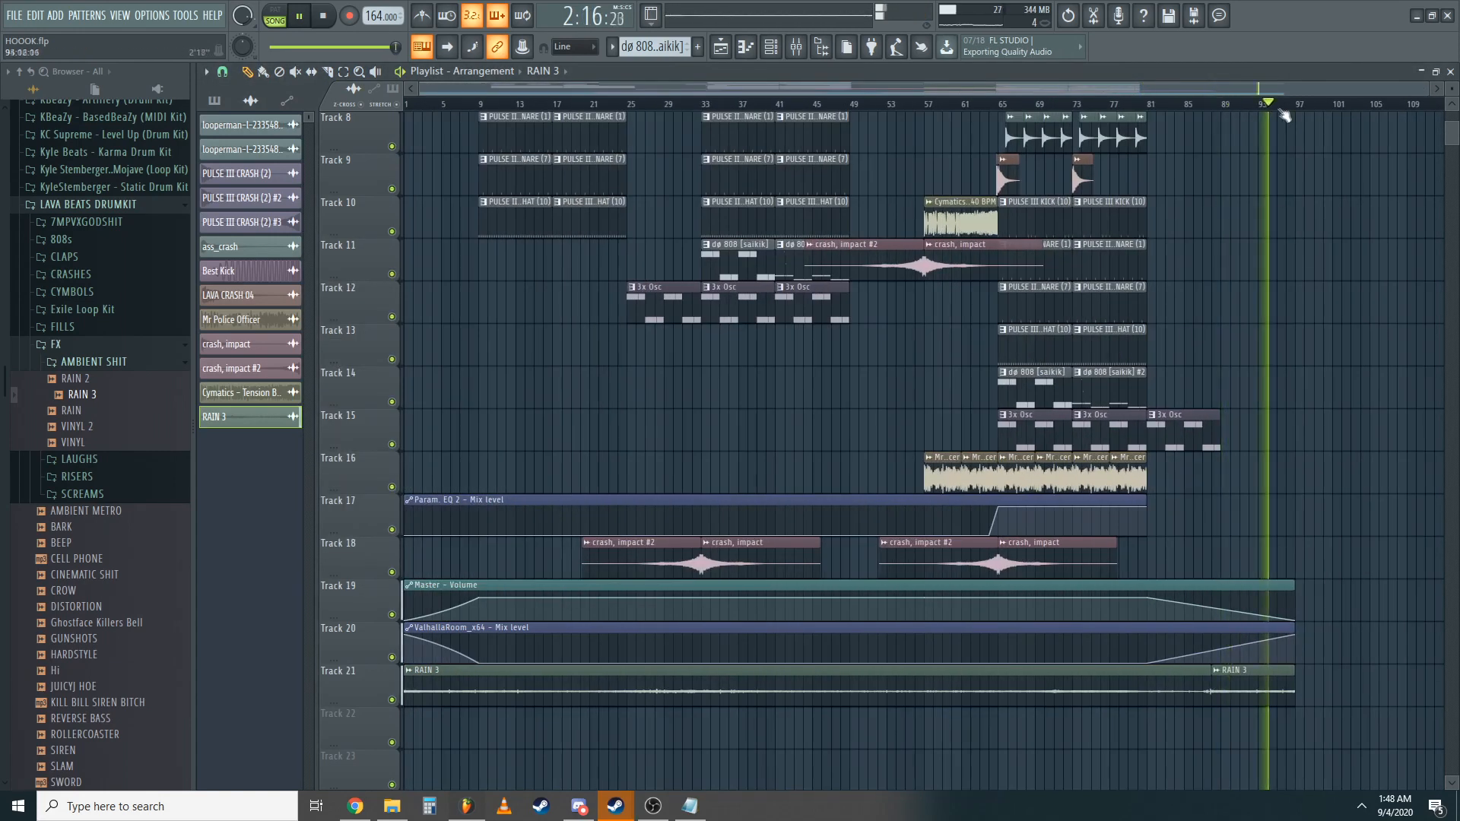
key(space)
- Route the RAIN 3 channel to mixer track 10 and cut its low frequencies by 18 dB with the track EQ, checking it in playback
double_click(568, 683)
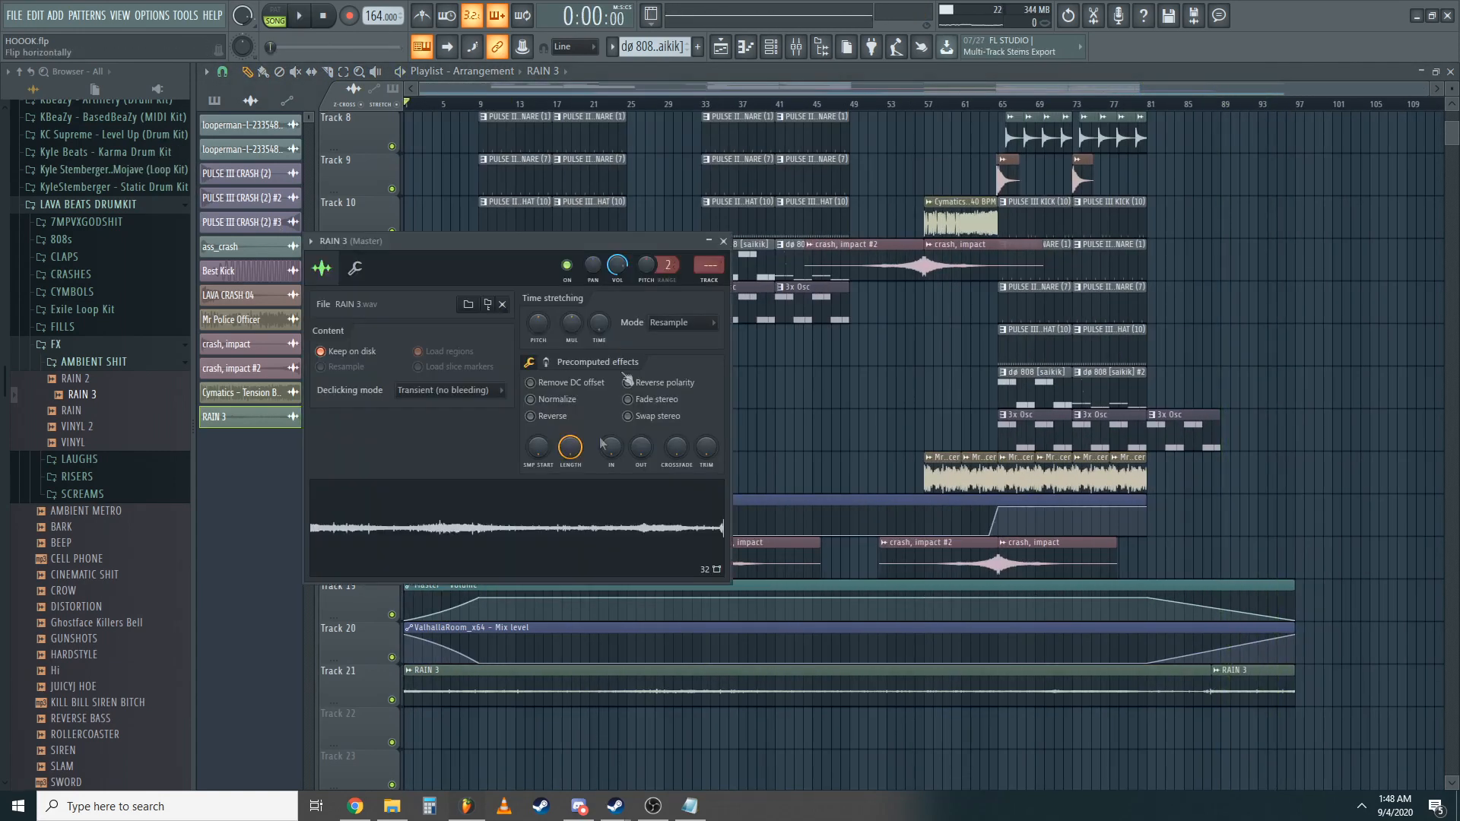
key(F9)
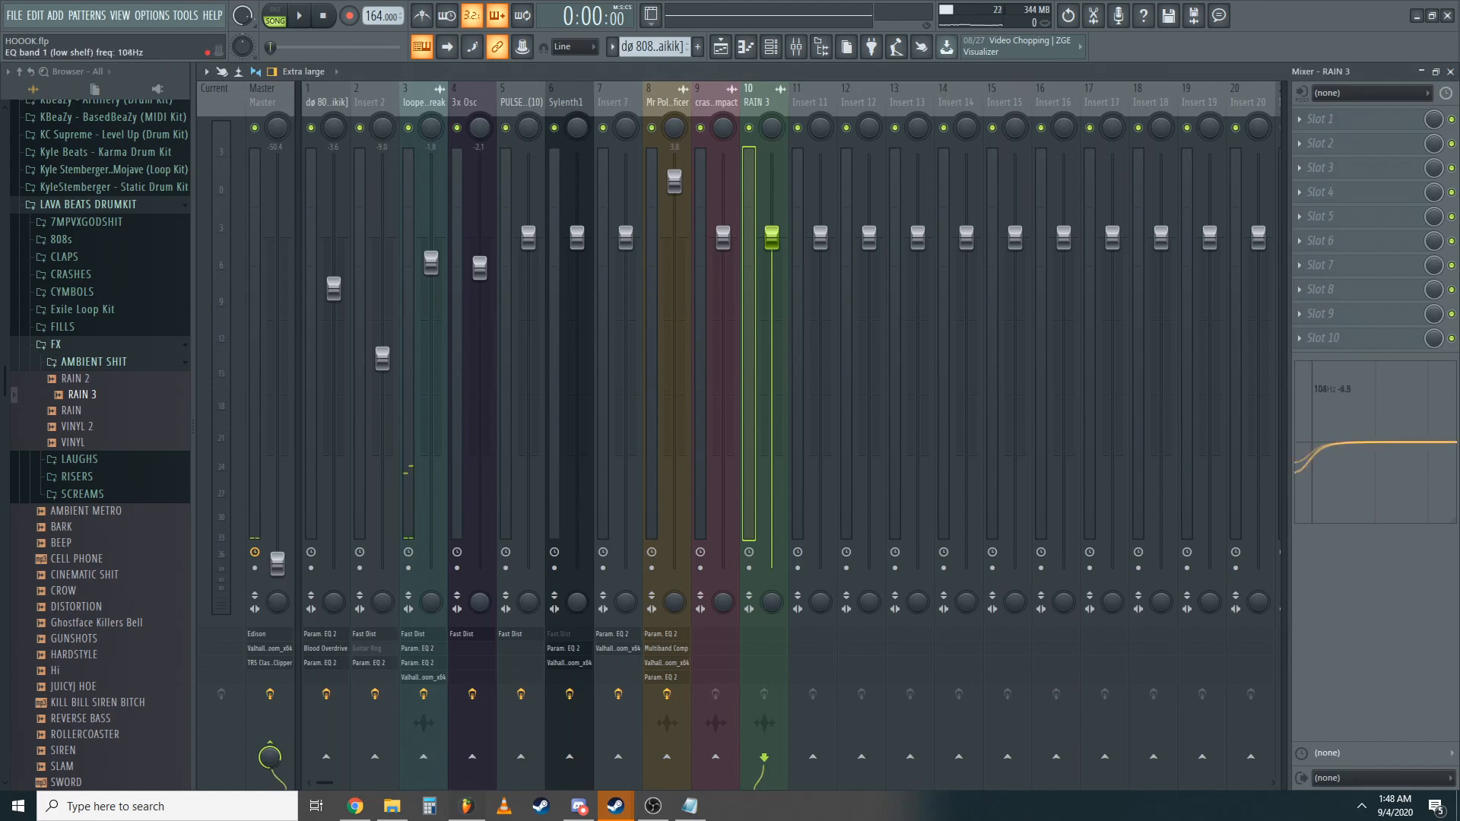
key(space)
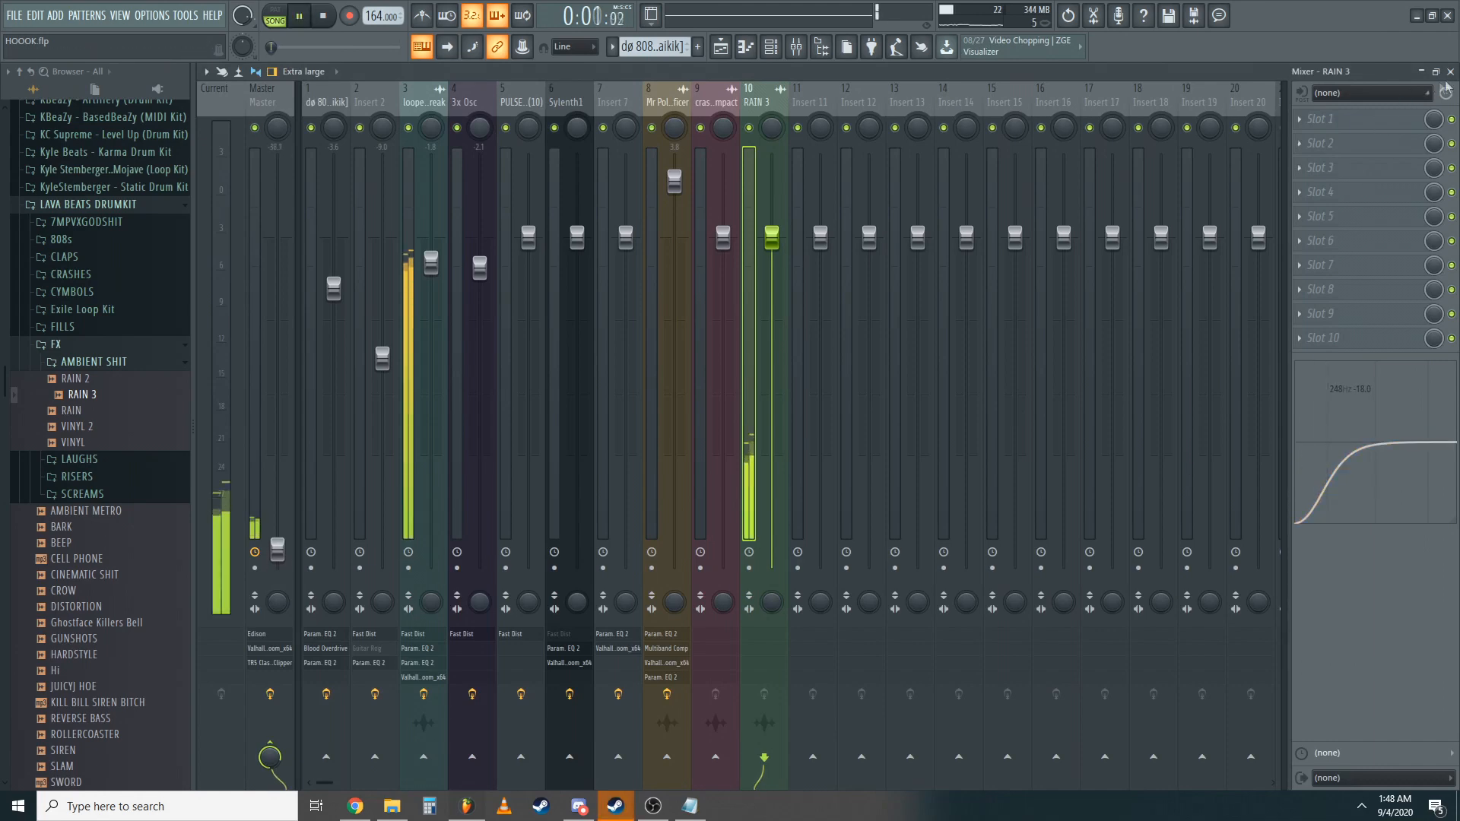
key(F9)
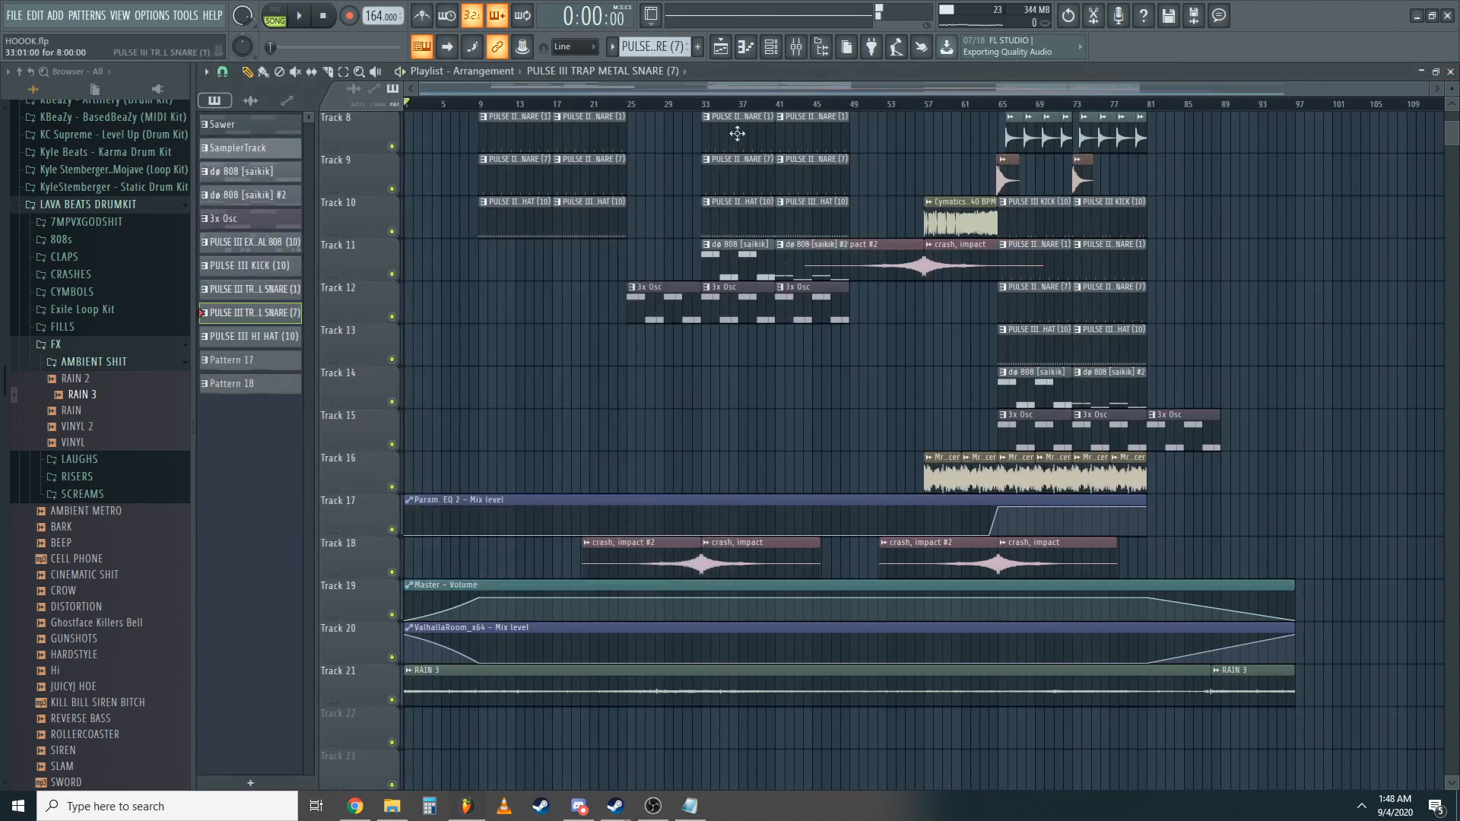
- Return to the top of the full arrangement and play it from the start, adjusting the system volume
scroll(913, 304, up, 4)
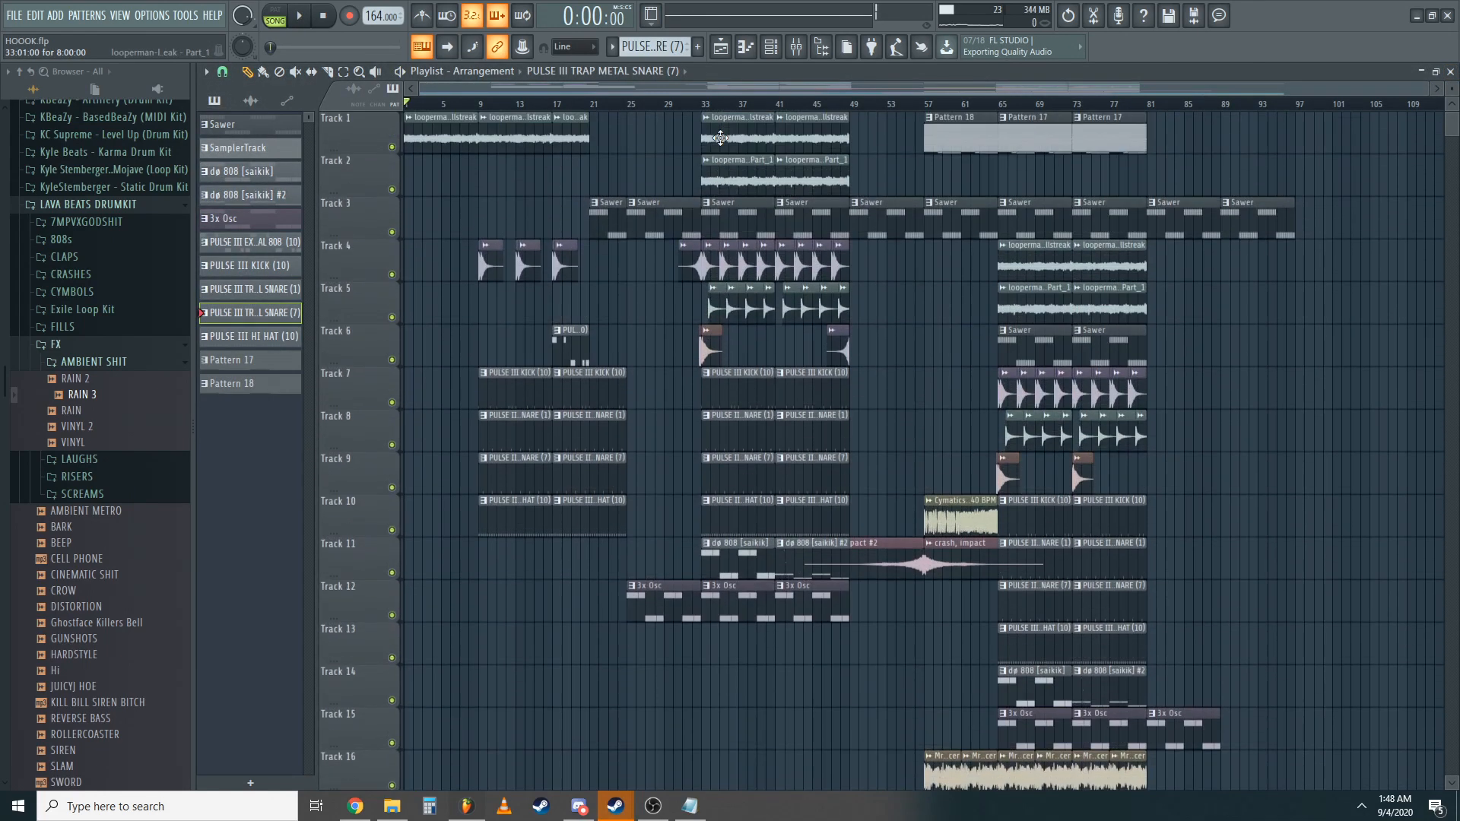
key(F9)
click(1451, 70)
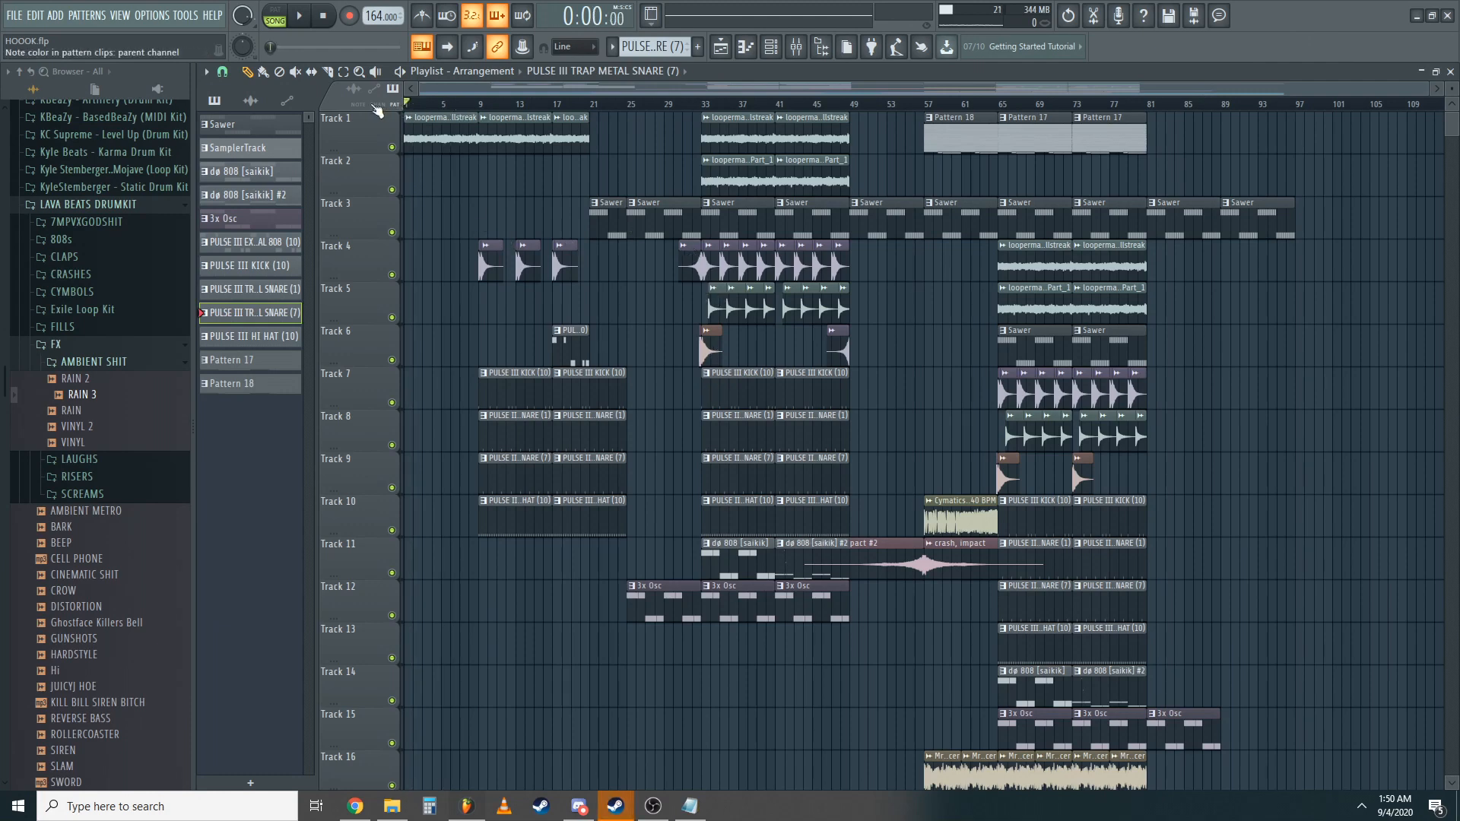
key(space)
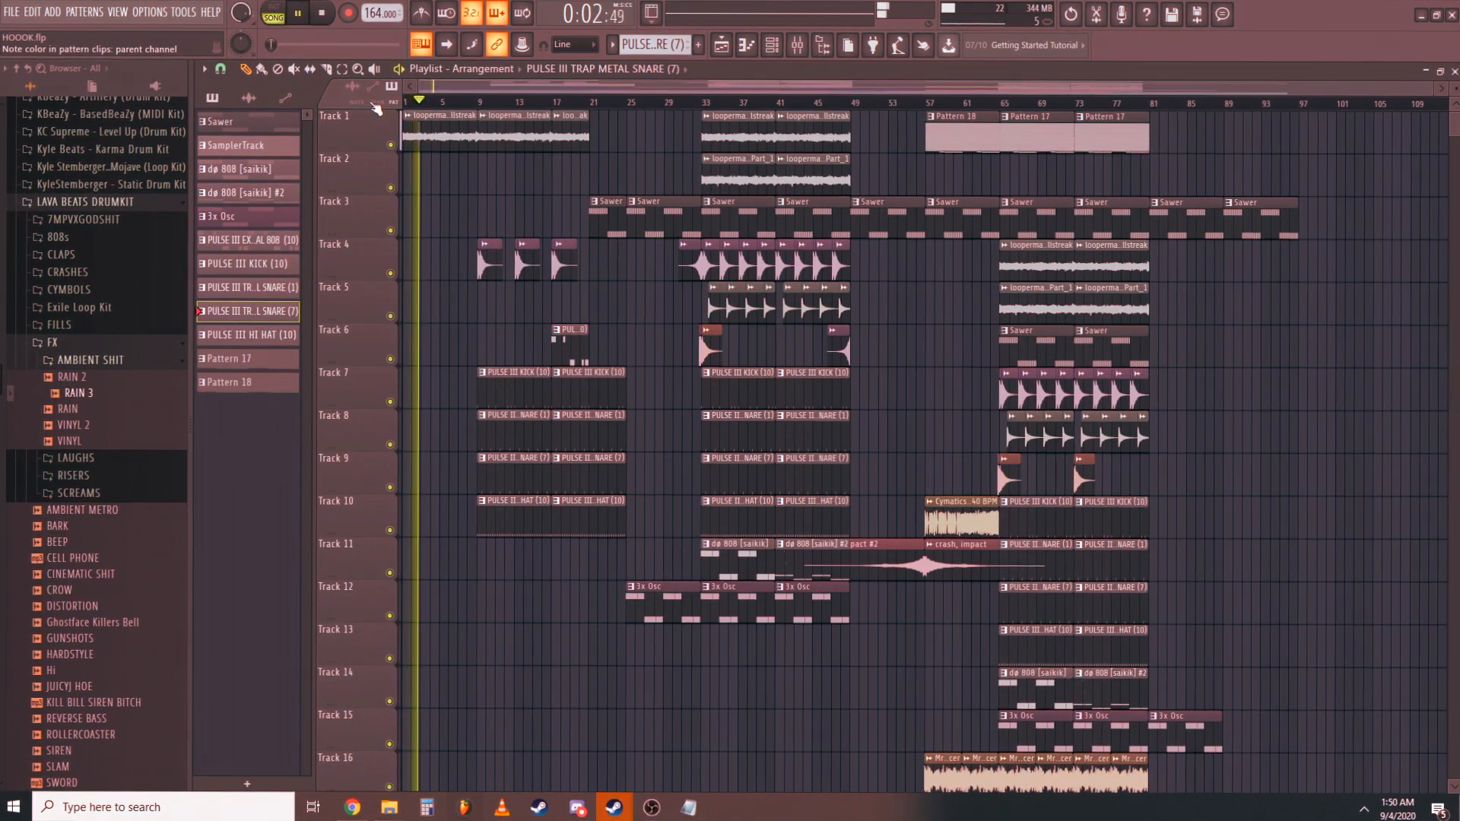
key(XF86AudioLowerVolume)
key(XF86AudioRaiseVolume)
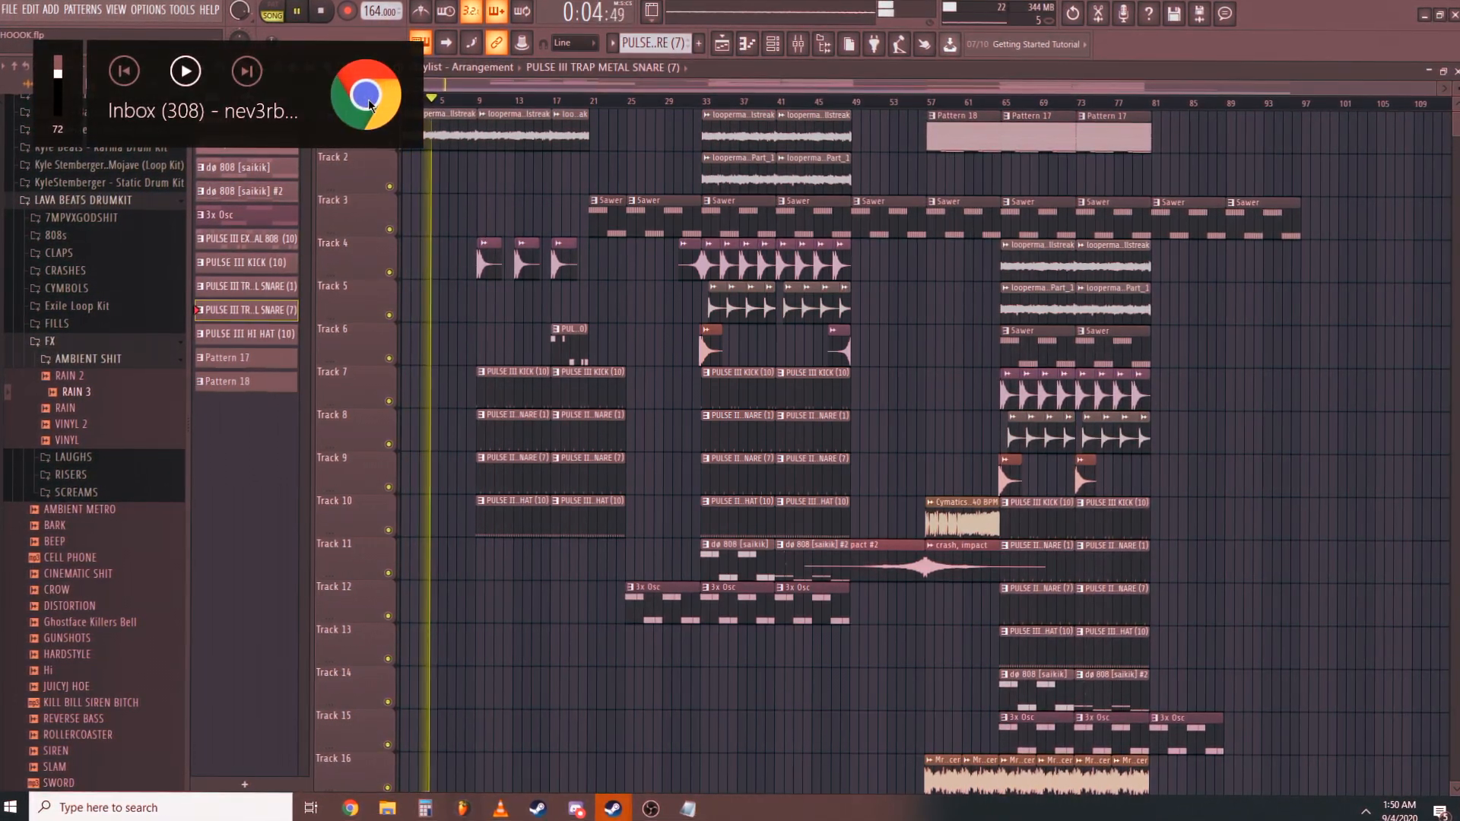